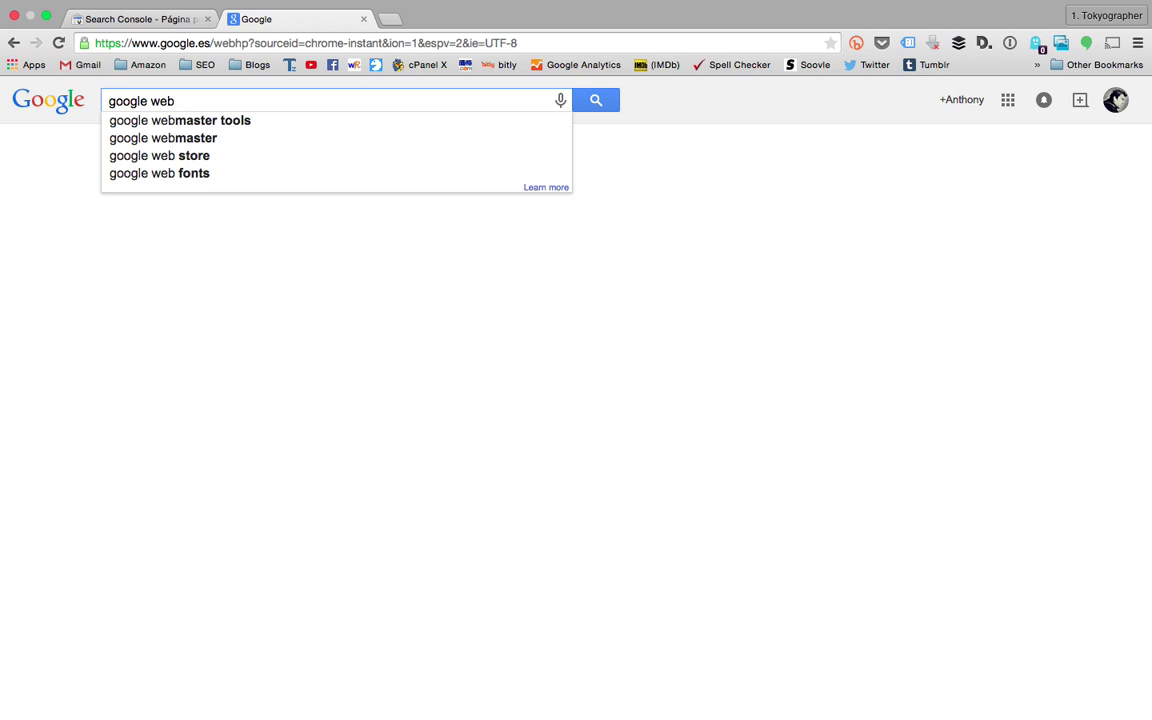
- Search Google for "google webmaster tools" and open the Google Webmaster Tools result
{"action": "key", "text": "Down"}
{"action": "key", "text": "Return"}
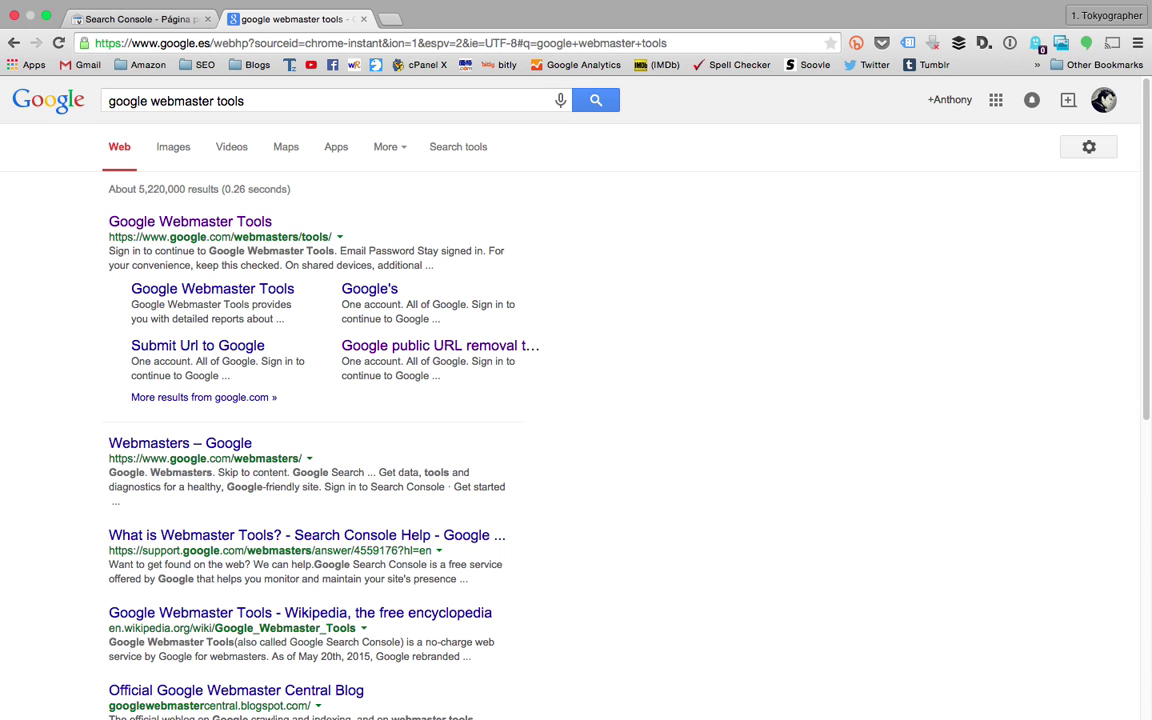
{"action": "left_click", "coordinate": [247, 229]}
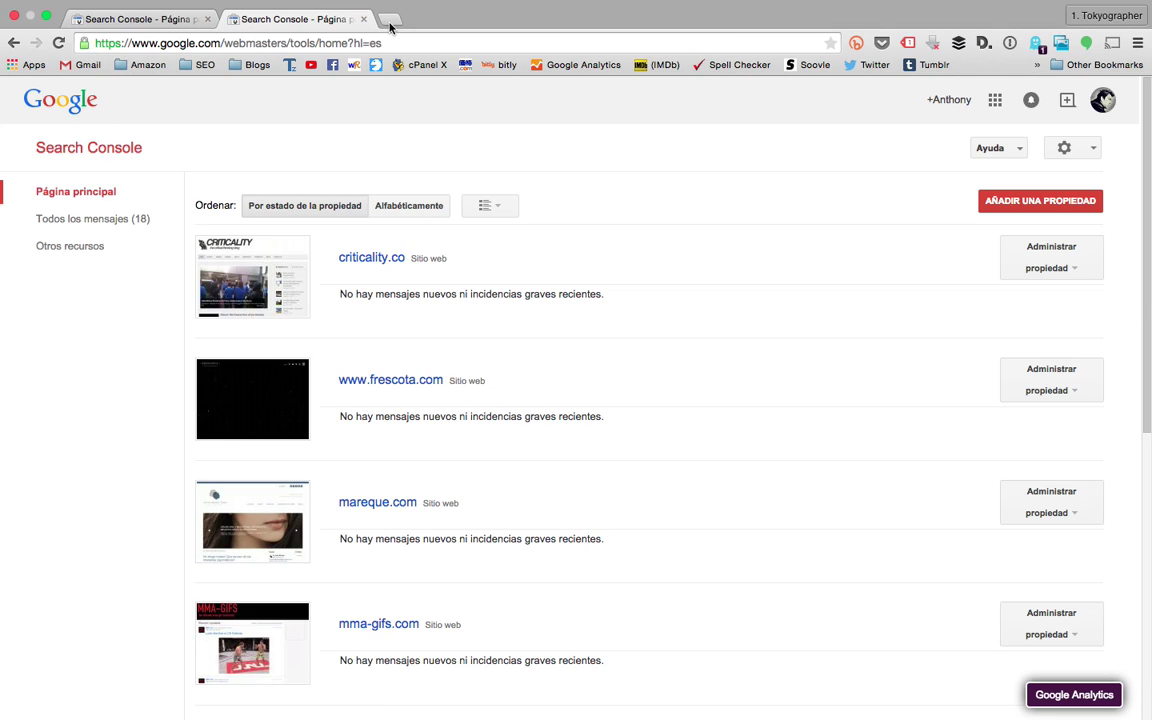
- Return to the search results, highlight the first result's description, and reopen the Google Webmaster Tools result
{"action": "left_click", "coordinate": [13, 43]}
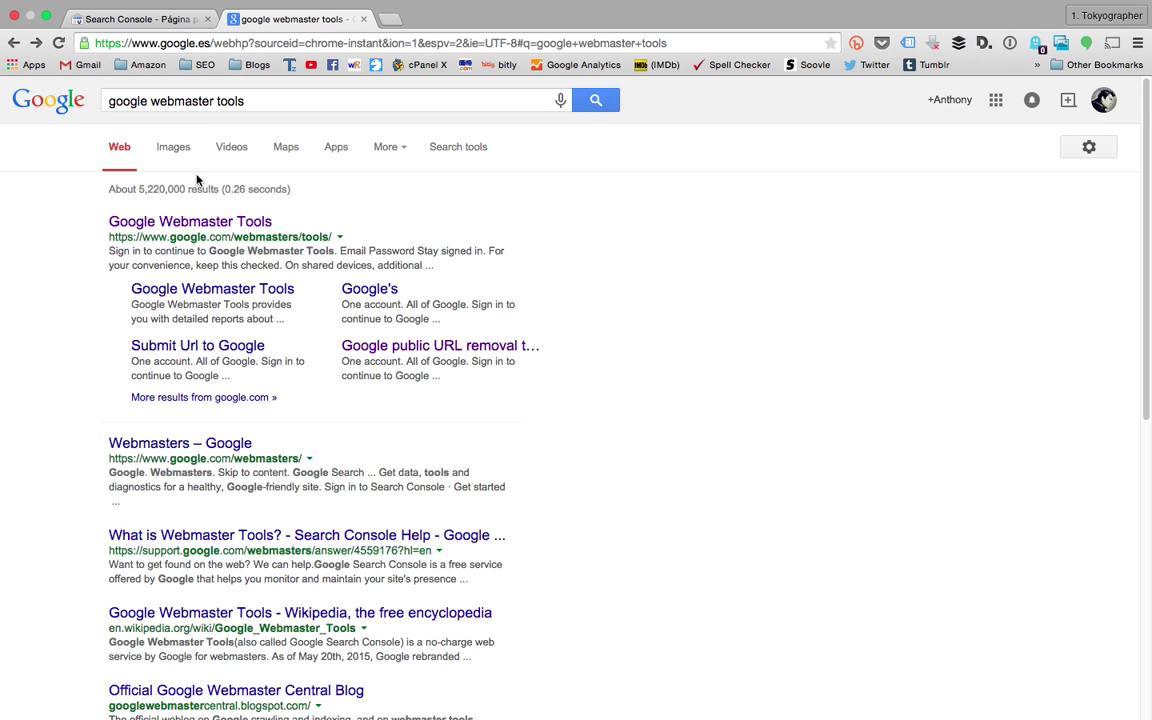
{"action": "double_click", "coordinate": [182, 264]}
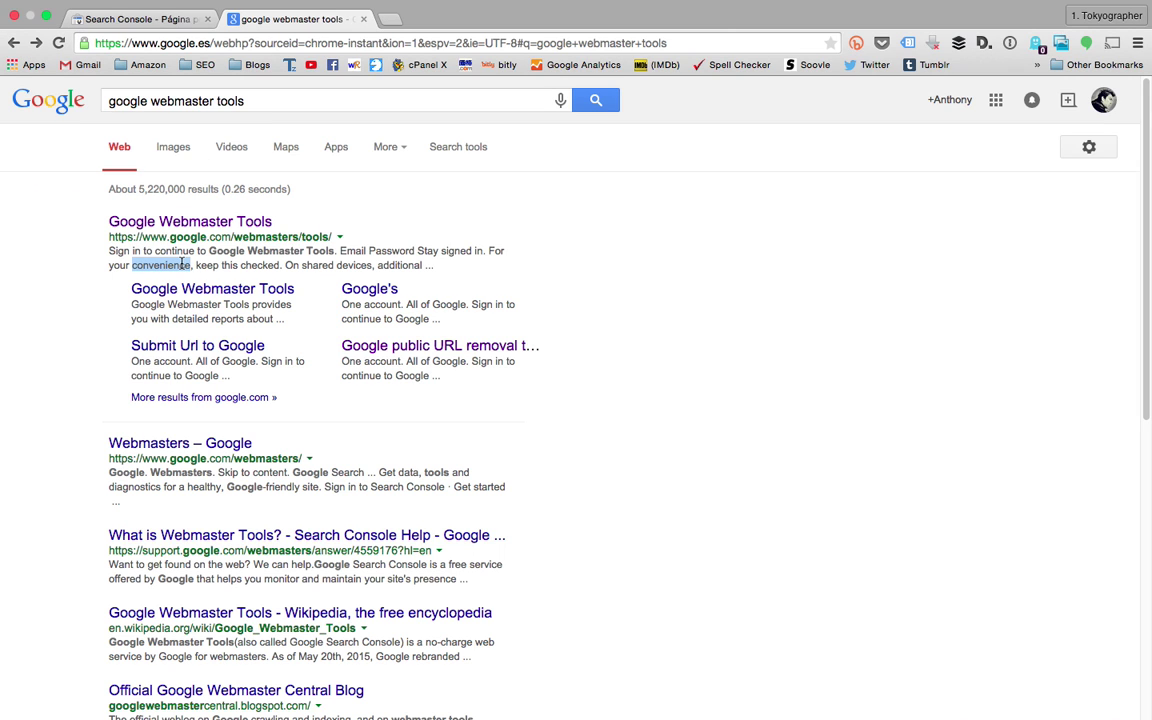
{"action": "triple_click", "coordinate": [182, 264]}
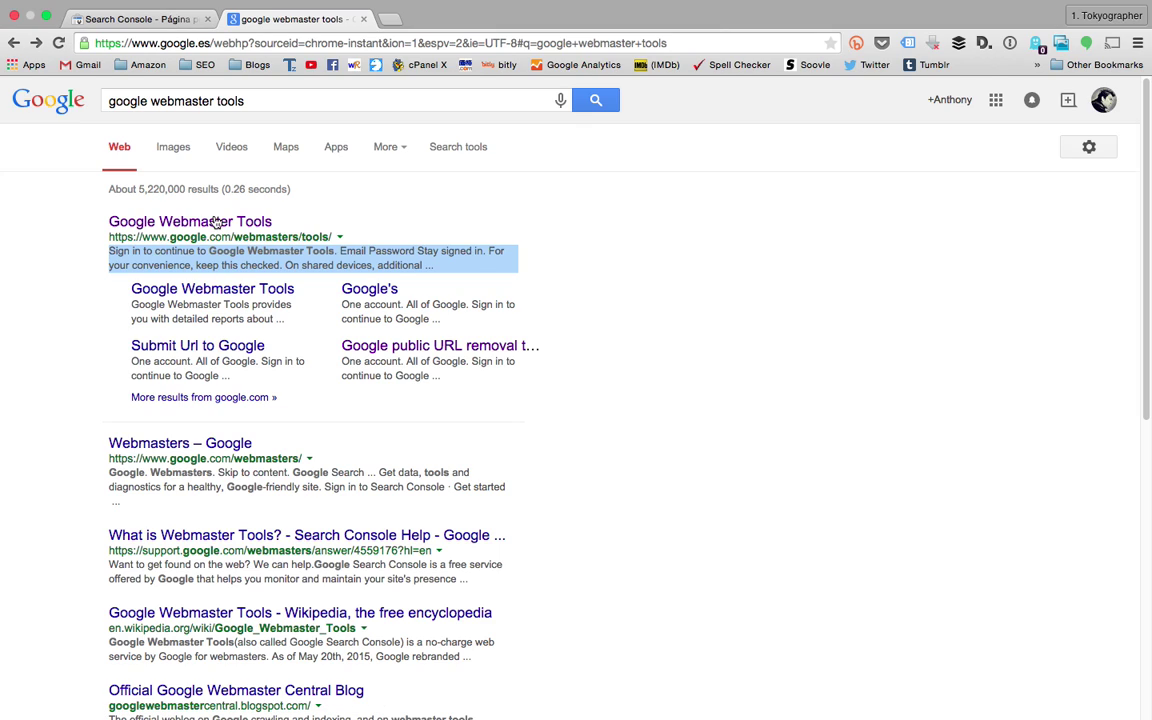
{"action": "left_click", "coordinate": [250, 223]}
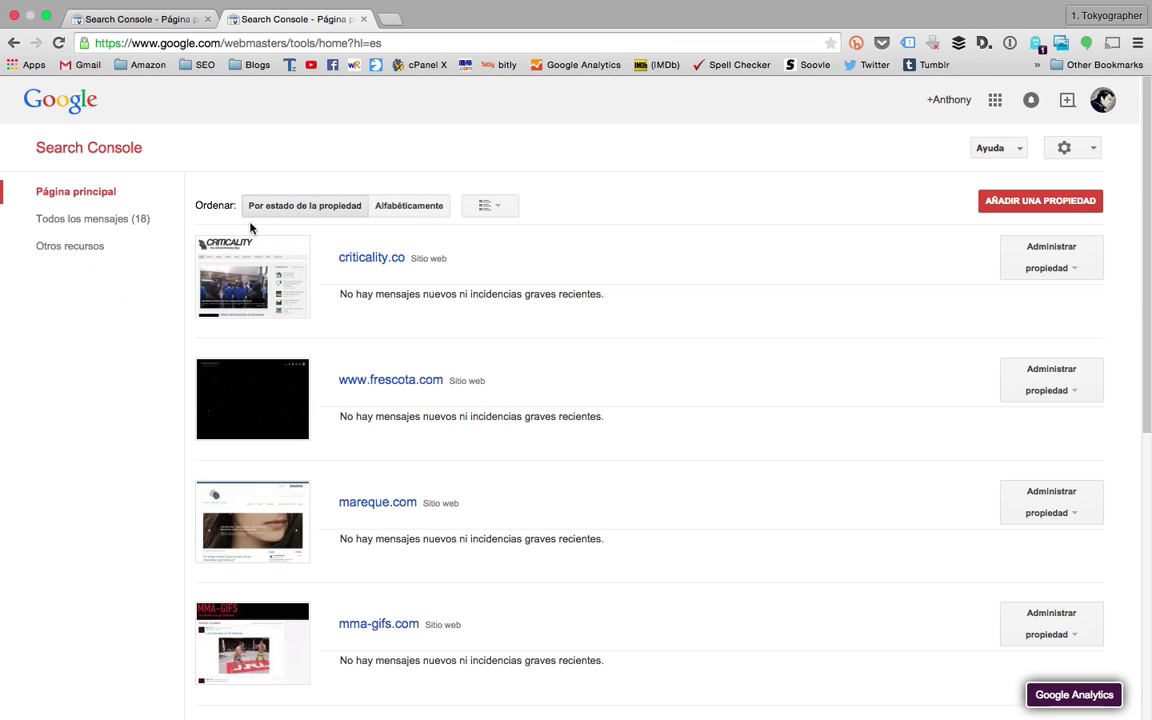
- Switch the Search Console home page to English by changing the hl value in its address to en
{"action": "double_click", "coordinate": [460, 293]}
{"action": "triple_click", "coordinate": [459, 291]}
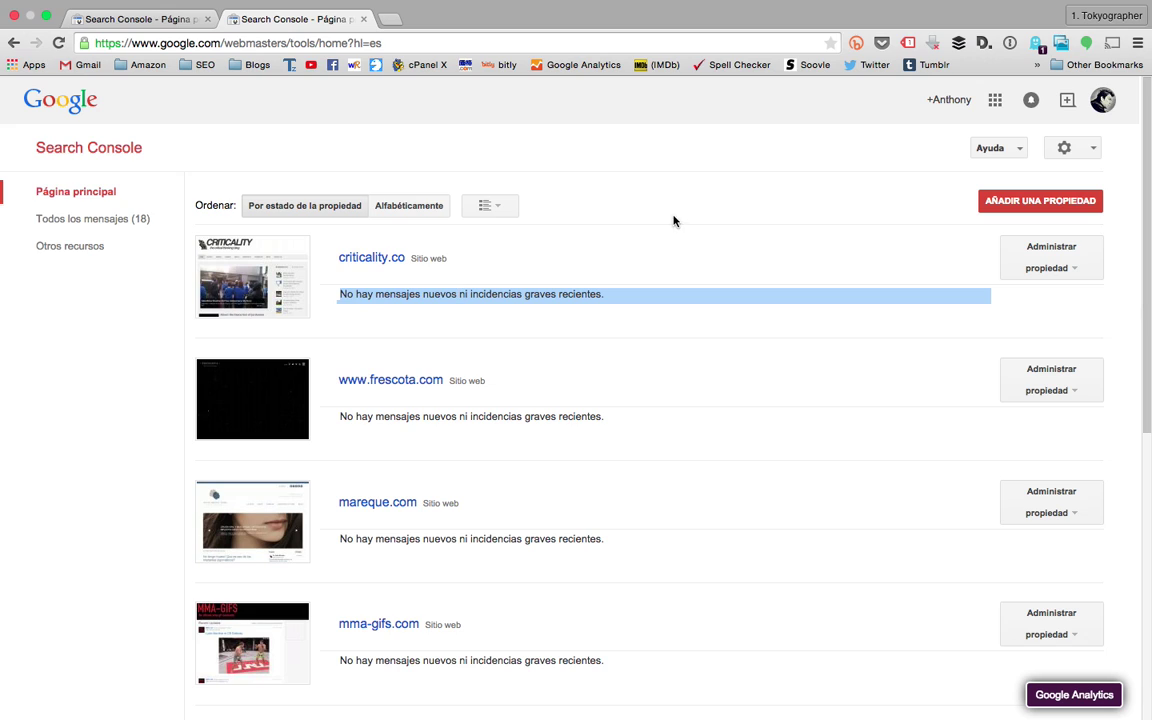
{"action": "left_click", "coordinate": [352, 44]}
{"action": "key", "text": "Right"}
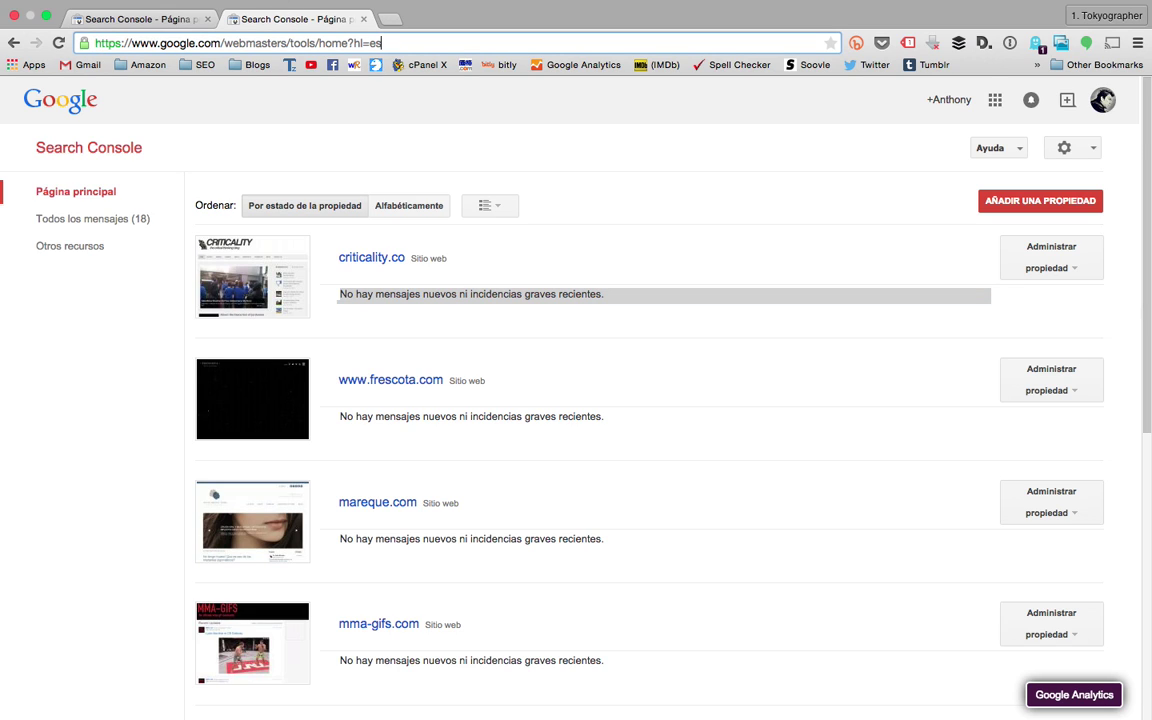
{"action": "key", "text": "BackSpace"}
{"action": "type", "text": "n"}
{"action": "key", "text": "Return"}
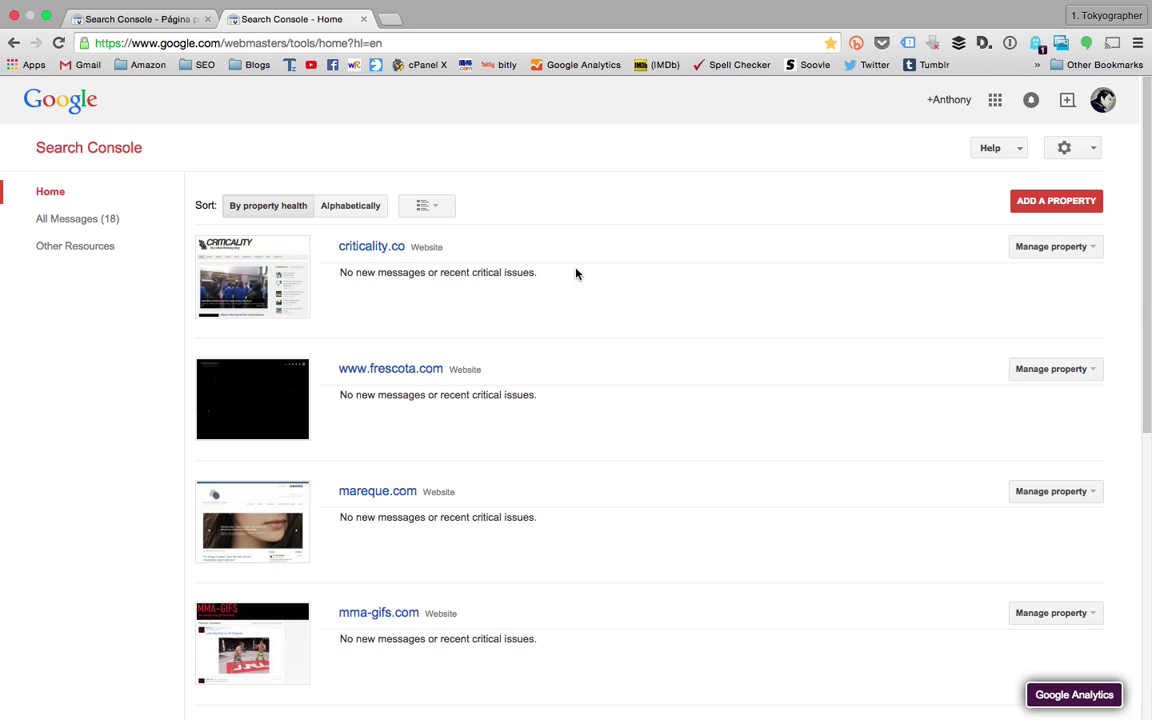
- Look through the list of website properties and open the criticality.co dashboard
{"action": "scroll", "coordinate": [576, 273], "scroll_direction": "down", "scroll_amount": 10}
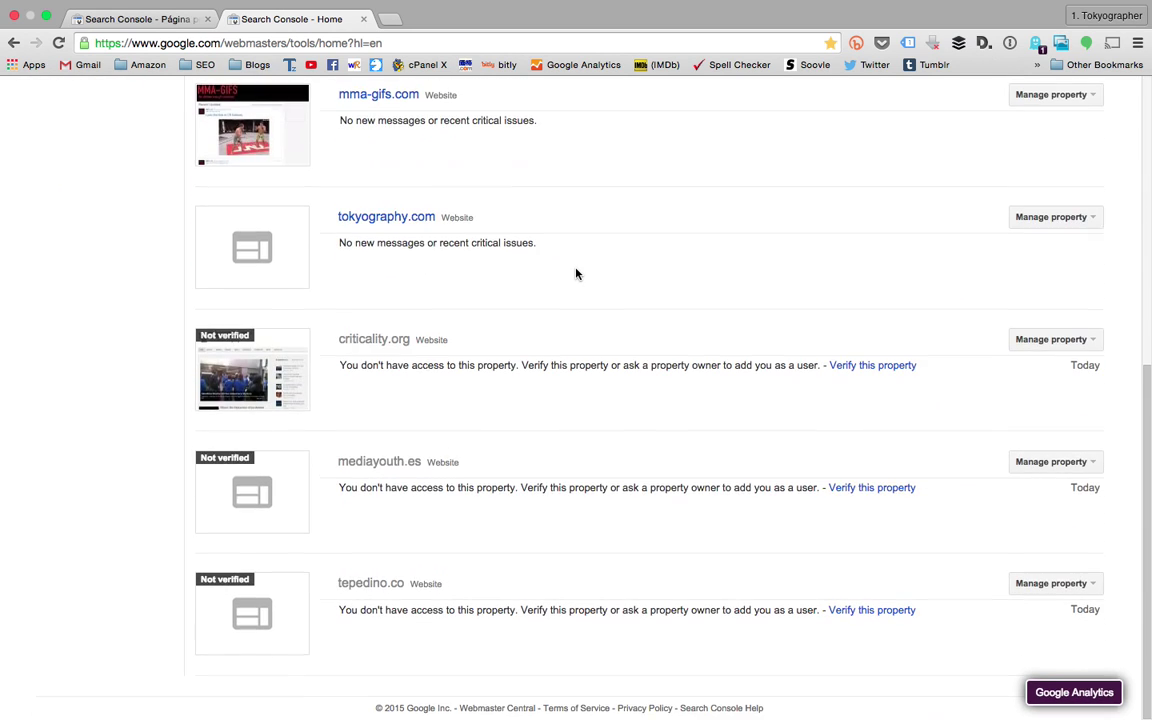
{"action": "scroll", "coordinate": [576, 272], "scroll_direction": "up", "scroll_amount": 10}
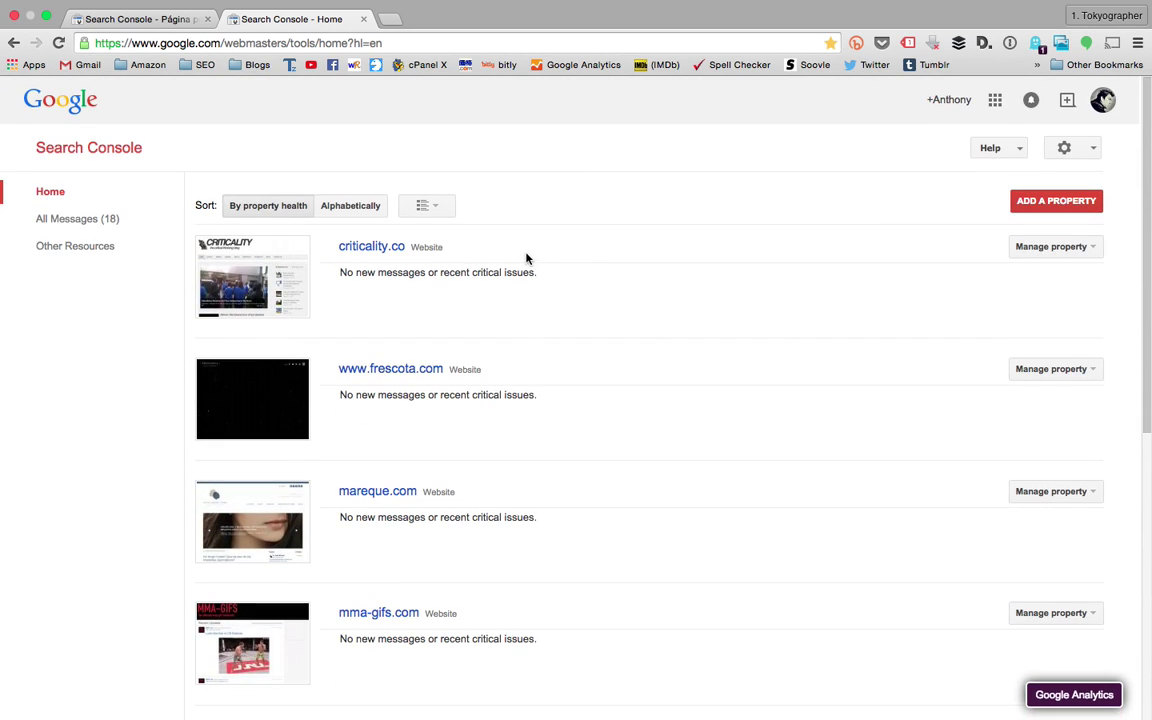
{"action": "left_click", "coordinate": [373, 247]}
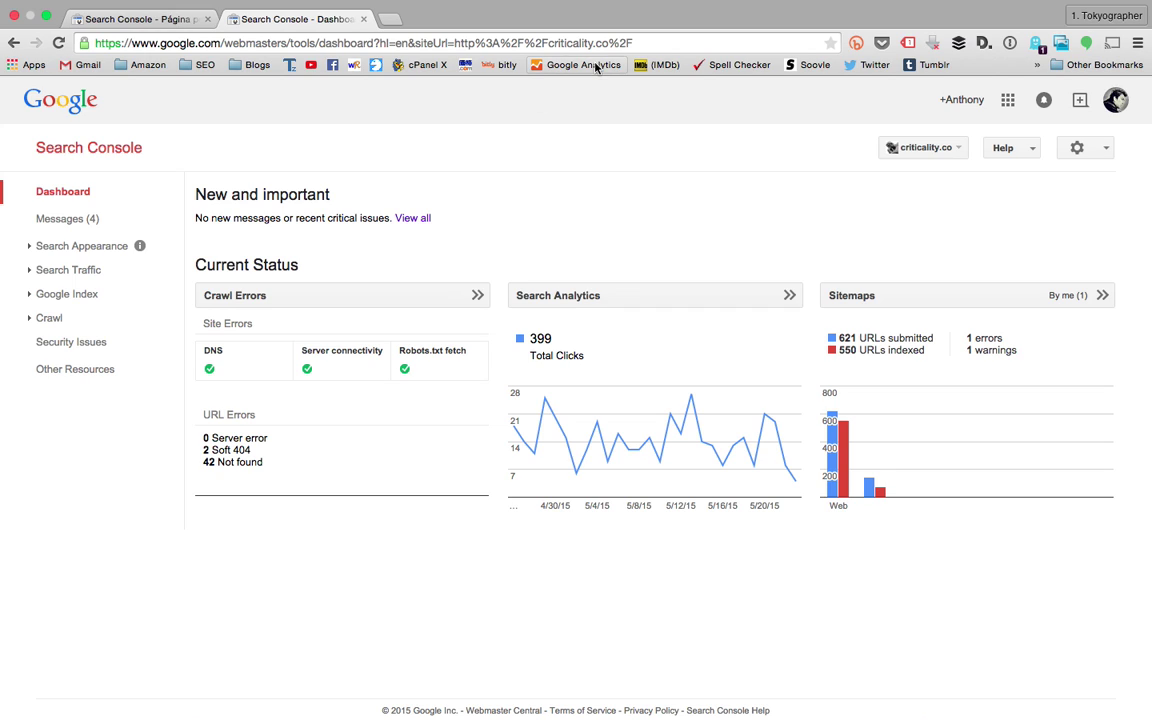
- Switch to the tokyography.com property by filtering the property list for "tokyo" and return to the criticality.co property
{"action": "left_click", "coordinate": [961, 160]}
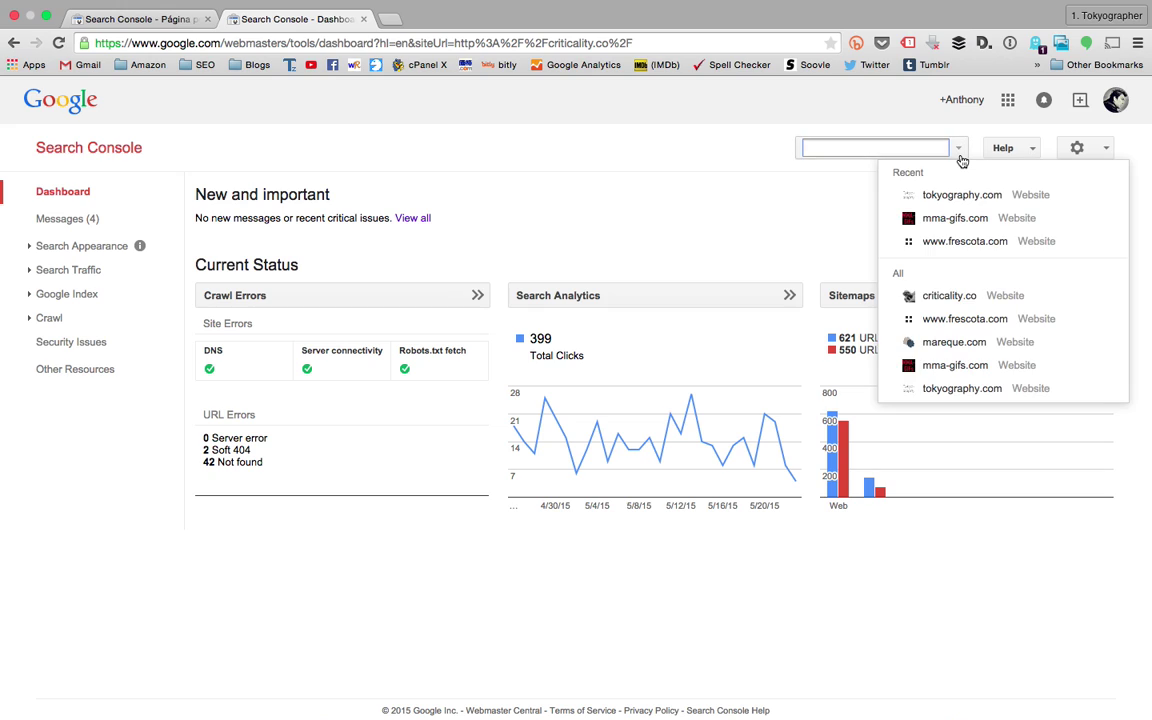
{"action": "left_click", "coordinate": [805, 198]}
{"action": "left_click", "coordinate": [952, 150]}
{"action": "type", "text": "tokyo"}
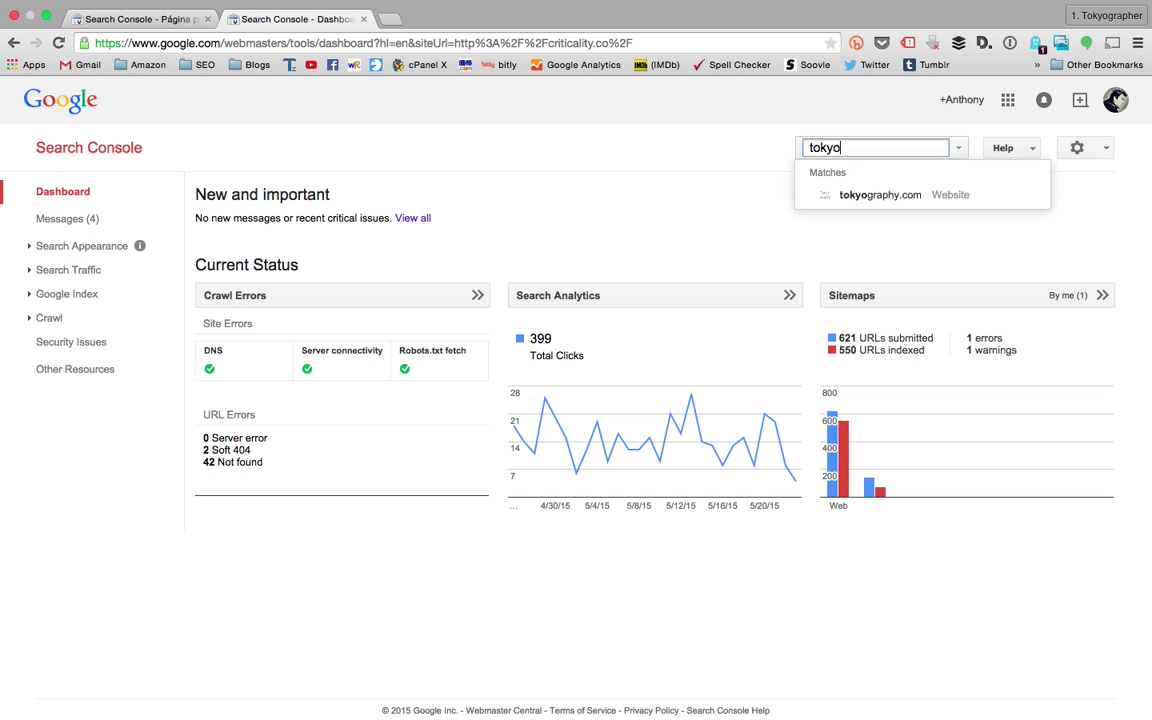
{"action": "left_click", "coordinate": [880, 195]}
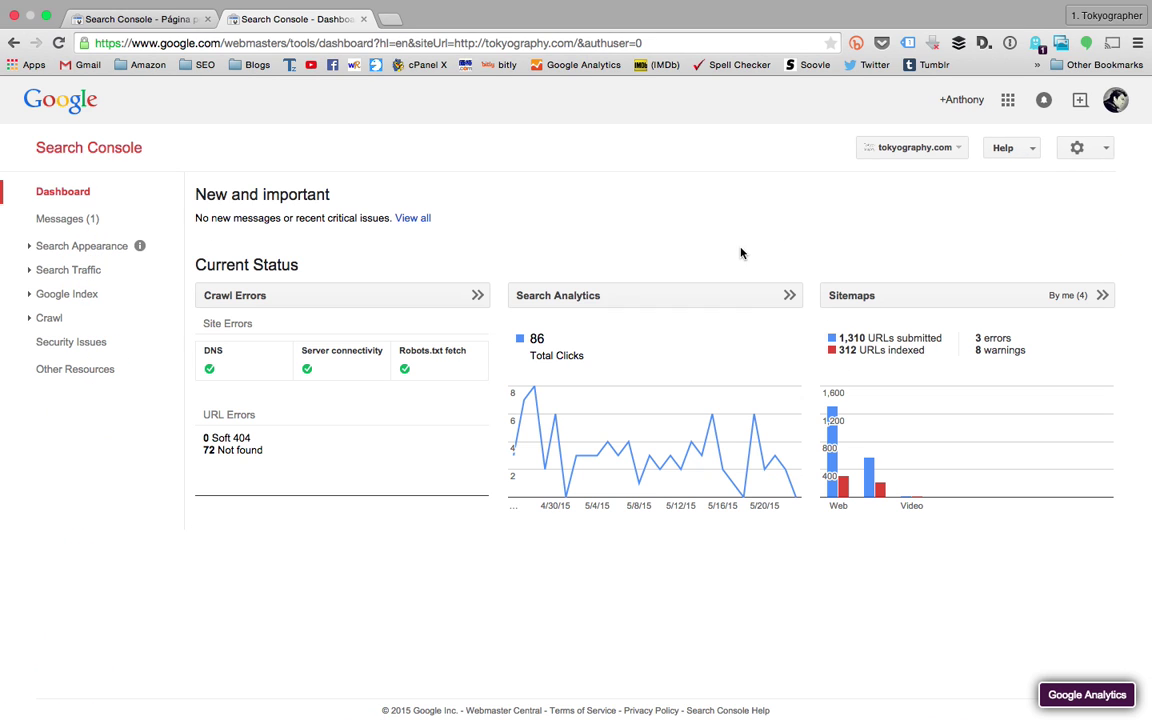
{"action": "left_click", "coordinate": [912, 147]}
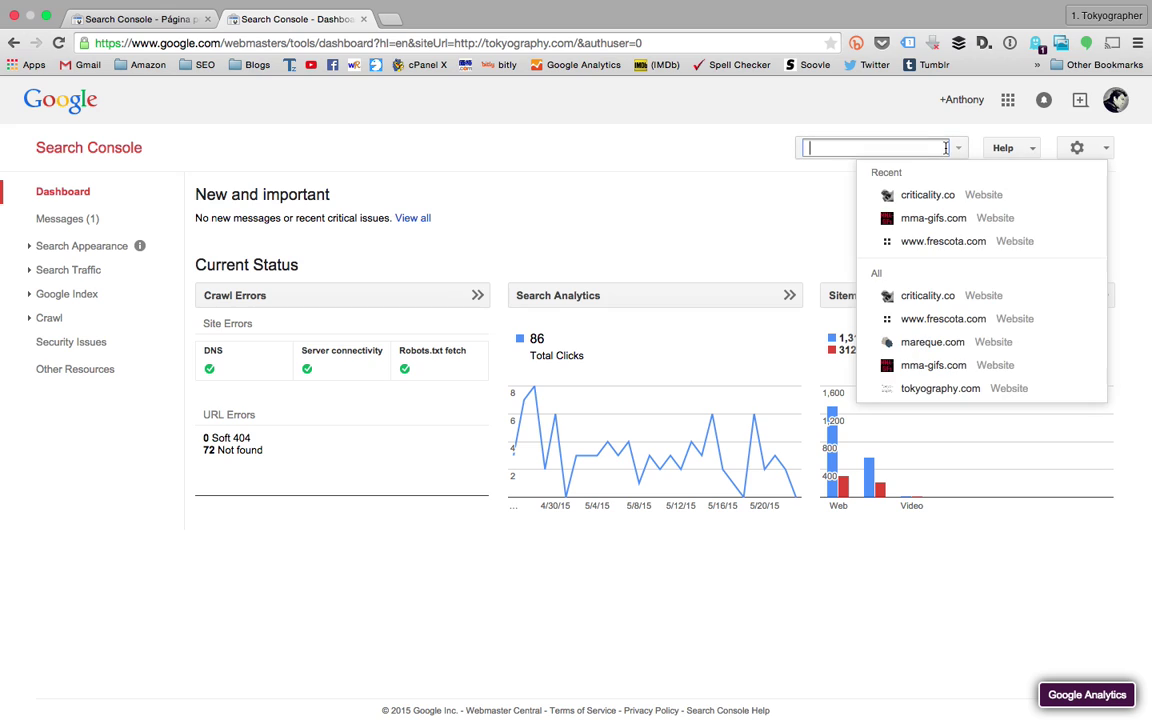
{"action": "left_click", "coordinate": [919, 199]}
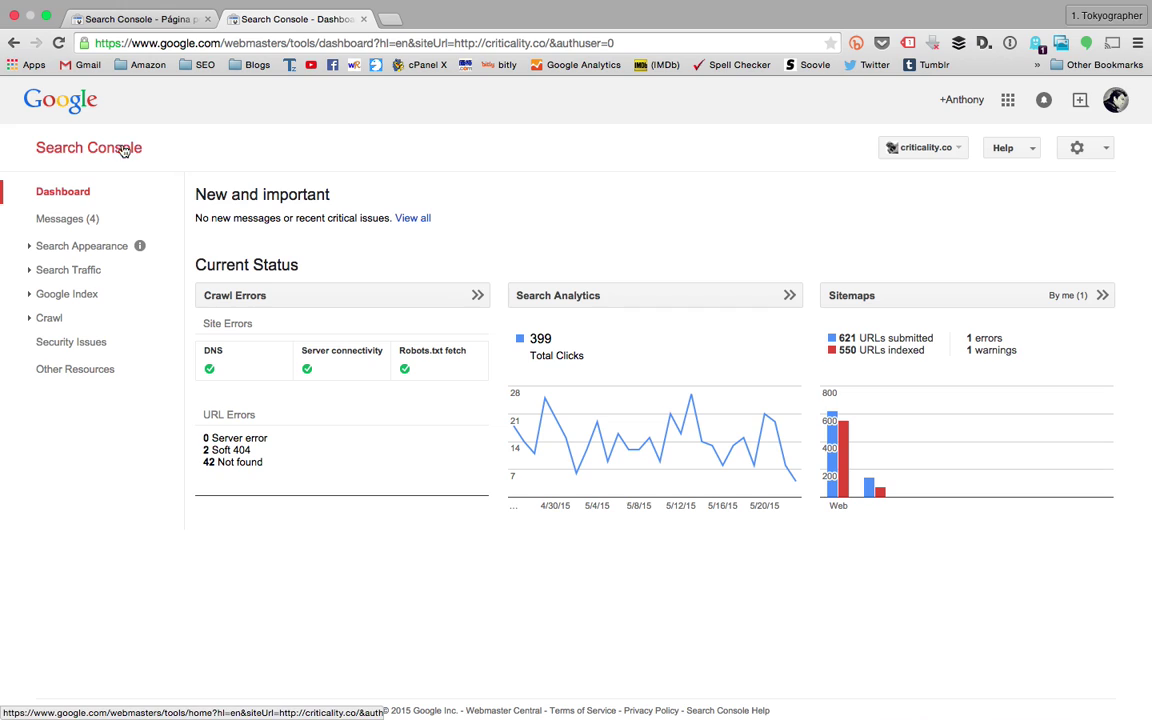
- Expand the Search Appearance, Search Traffic, Google Index and Crawl sections and open the Structured Data report for criticality.co
{"action": "left_click", "coordinate": [30, 248]}
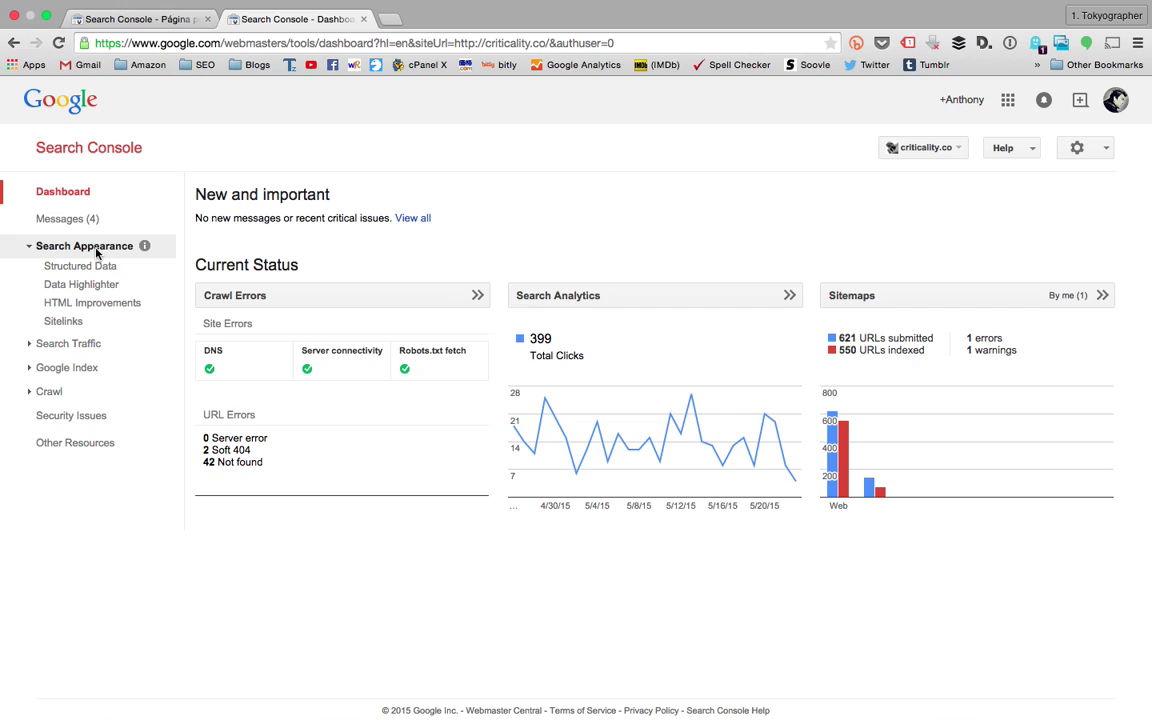
{"action": "left_click", "coordinate": [45, 344]}
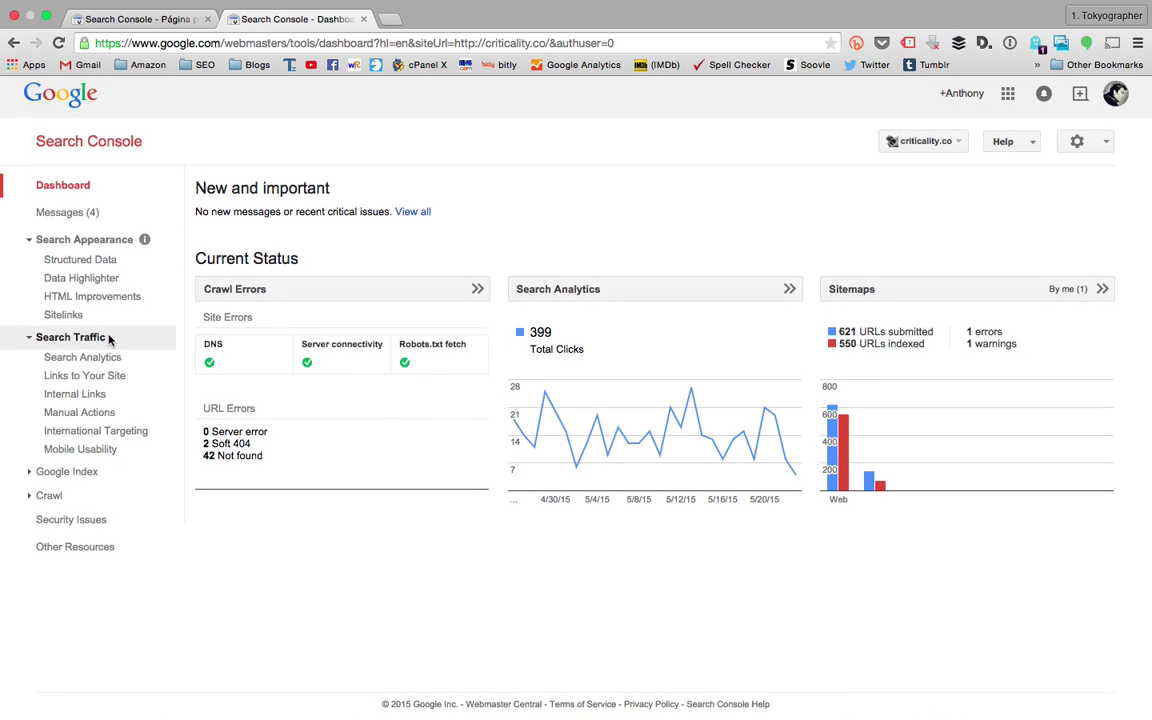
{"action": "left_click", "coordinate": [58, 479]}
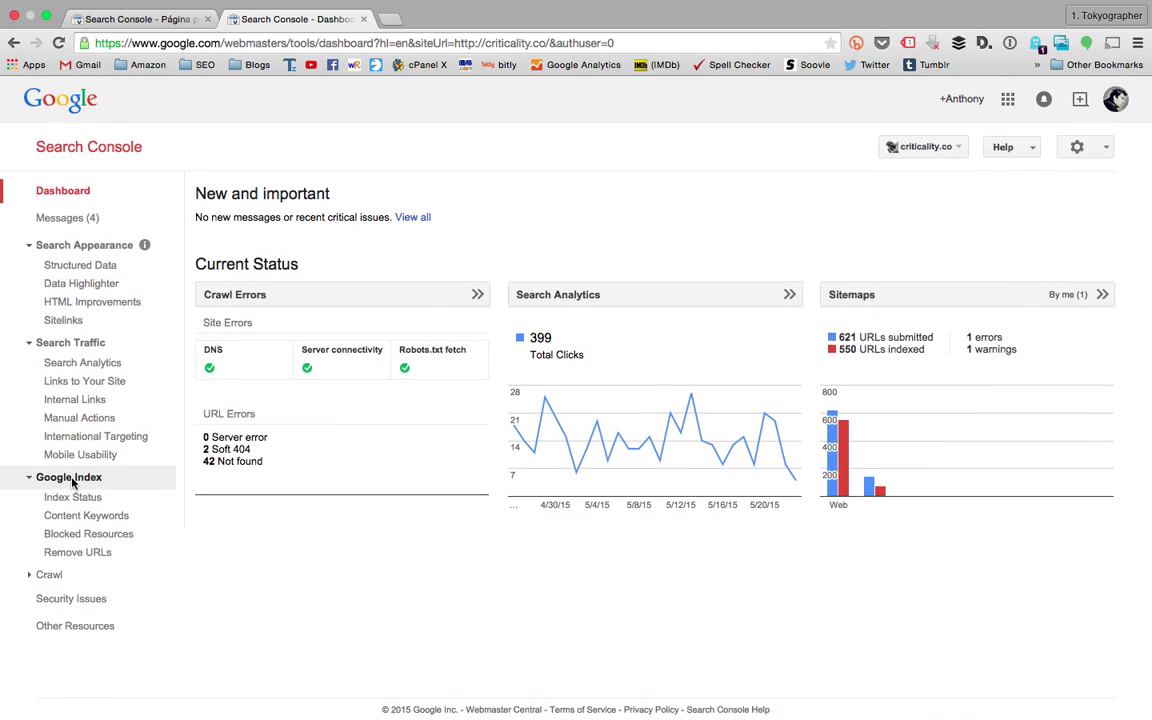
{"action": "left_click", "coordinate": [46, 578]}
{"action": "scroll", "coordinate": [49, 352], "scroll_direction": "down", "scroll_amount": 2}
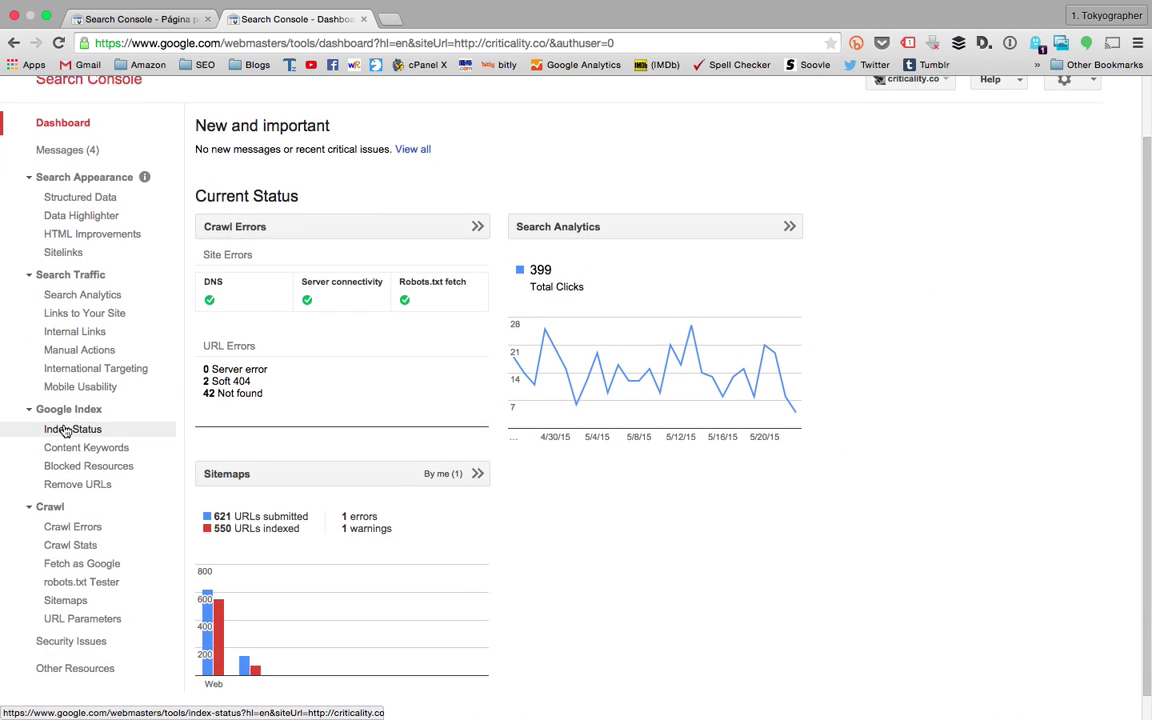
{"action": "scroll", "coordinate": [64, 430], "scroll_direction": "up", "scroll_amount": 1}
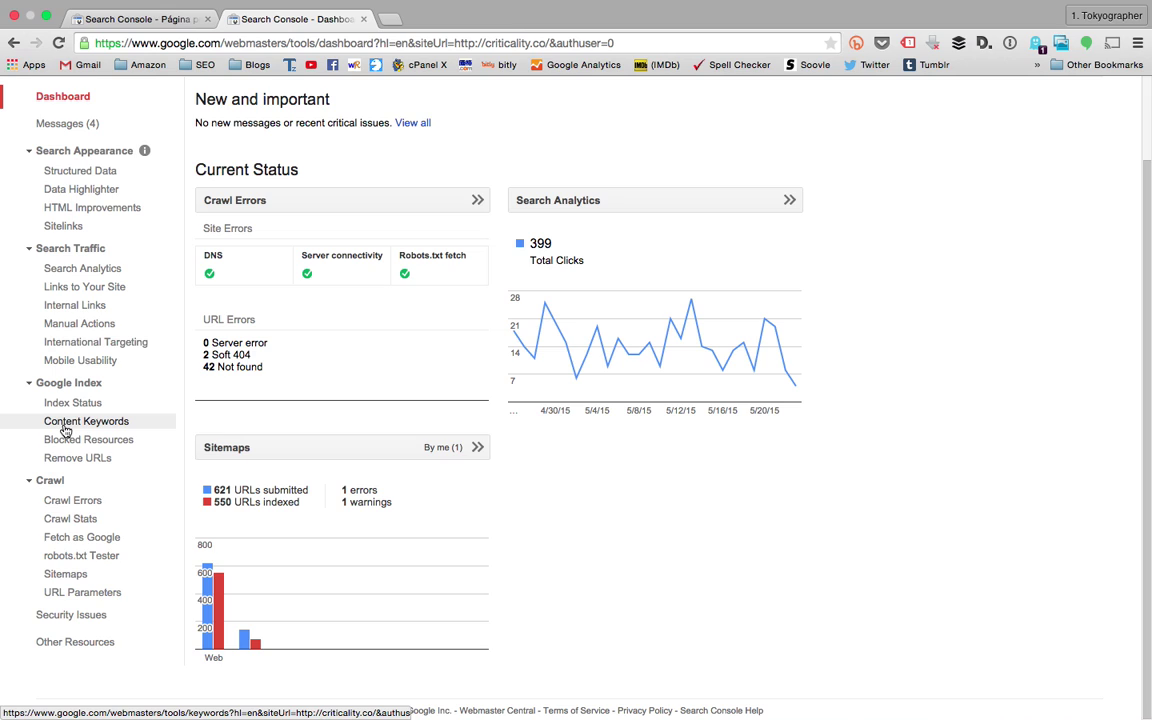
{"action": "left_click", "coordinate": [105, 171]}
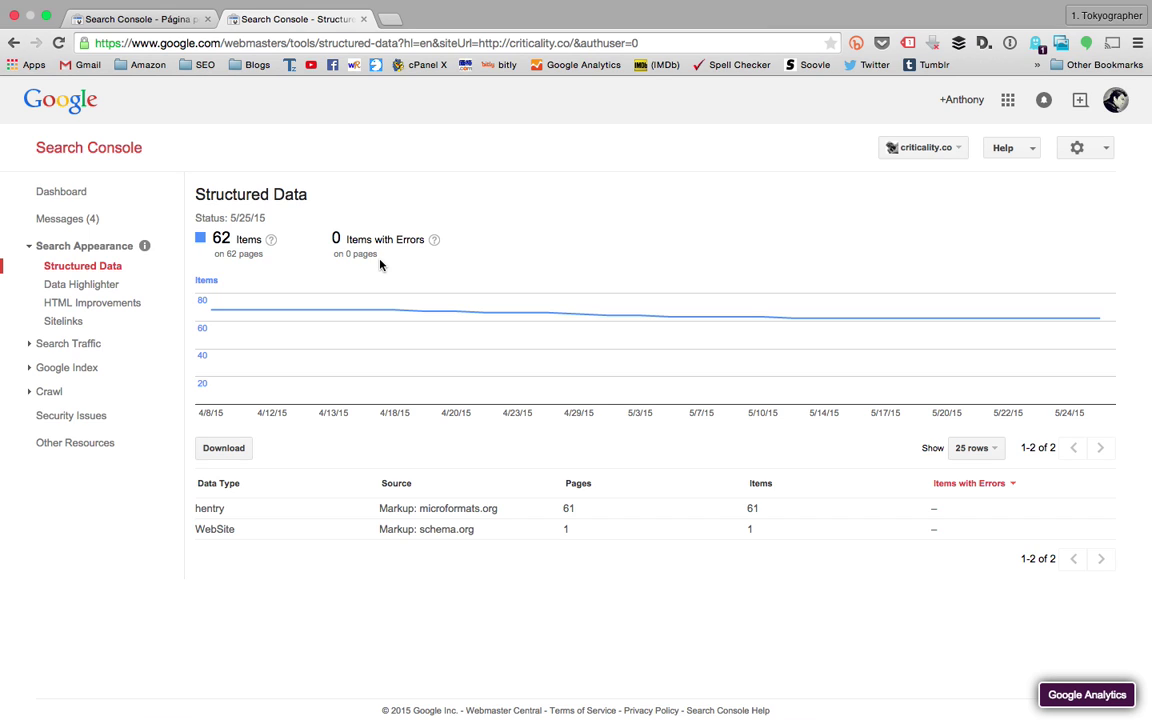
- Search Google for "google webmaster tools" in a new browser tab
{"action": "left_click", "coordinate": [390, 19]}
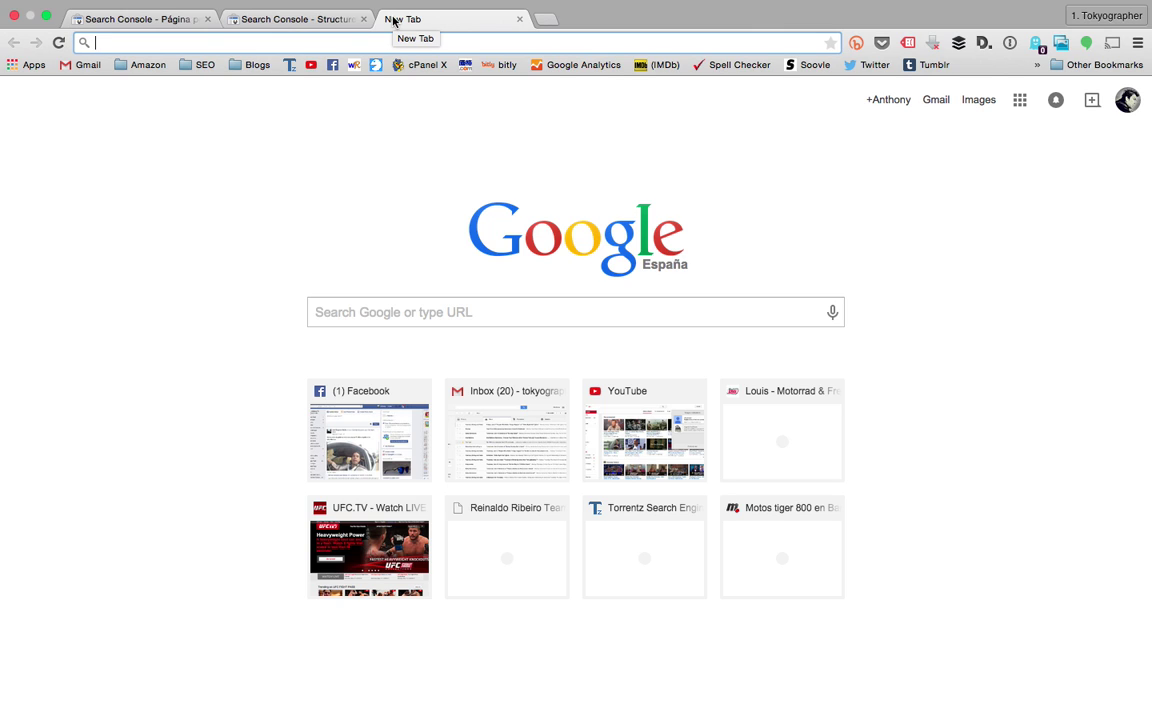
{"action": "type", "text": "google we"}
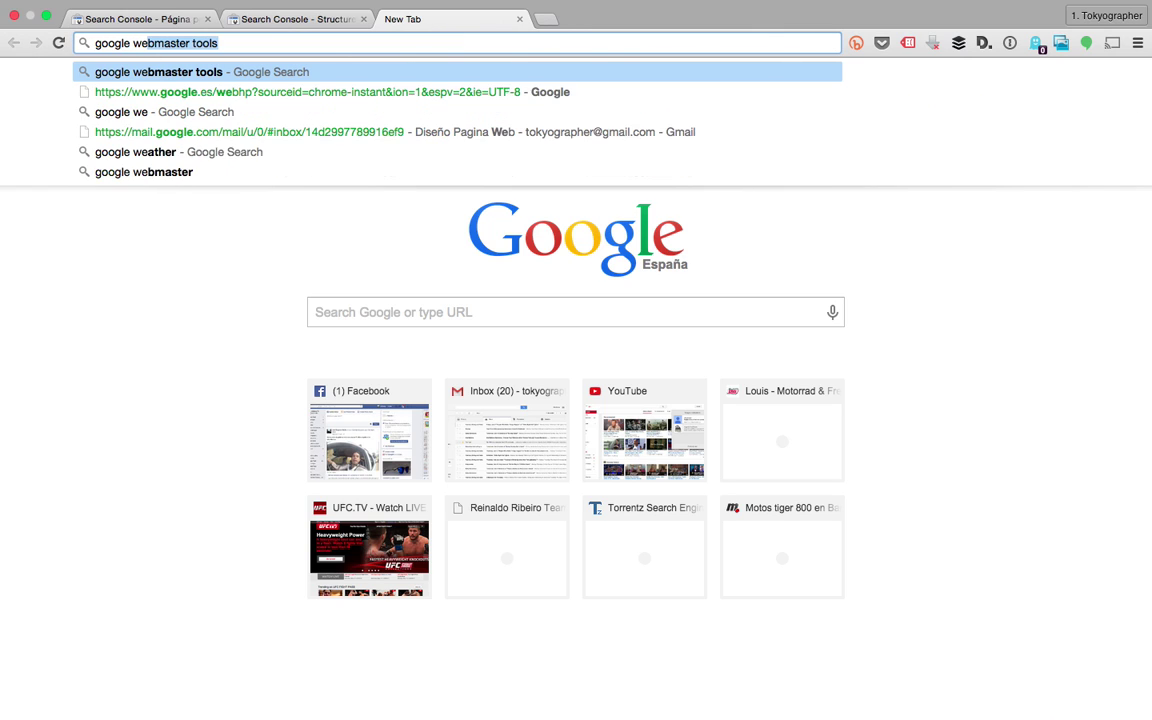
{"action": "key", "text": "Return"}
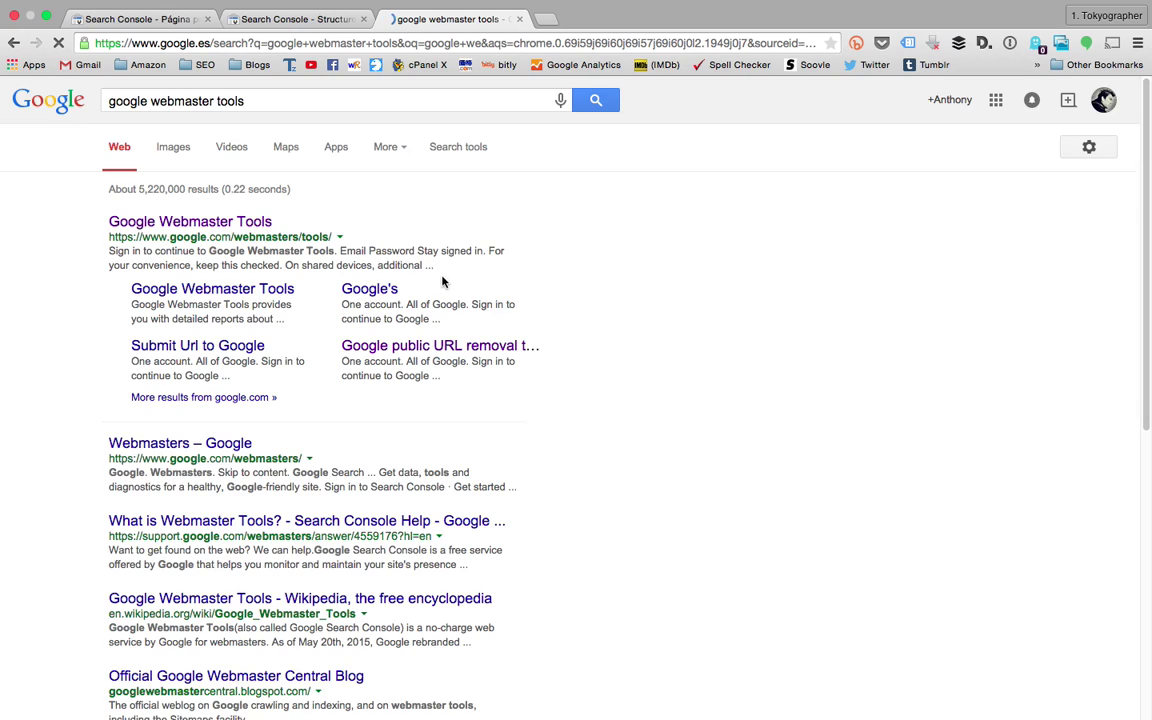
- Examine how the search results are presented, including the first result's address, description and sitelinks
{"action": "triple_click", "coordinate": [347, 253]}
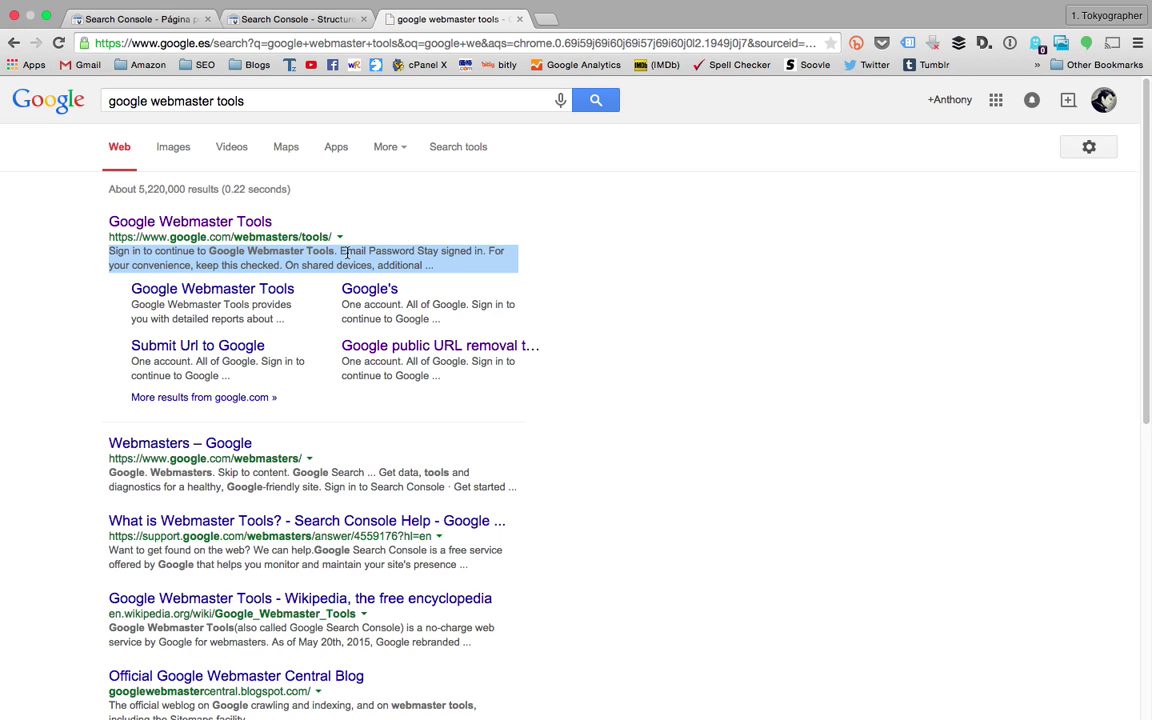
{"action": "triple_click", "coordinate": [283, 237]}
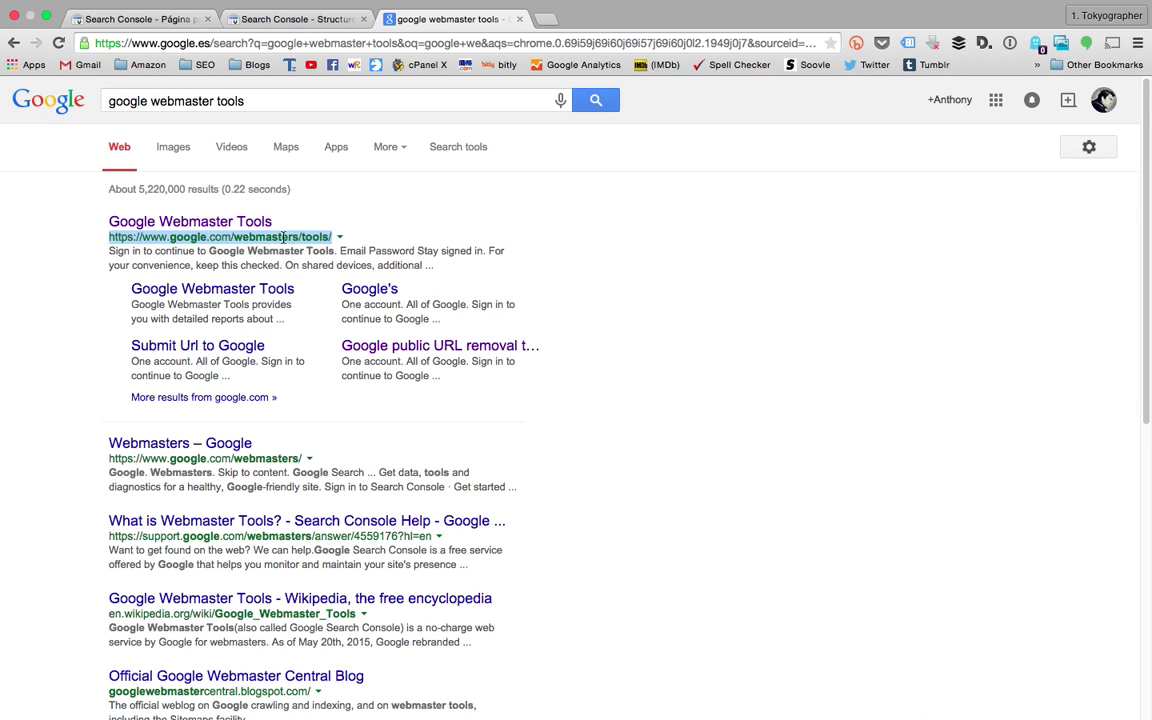
{"action": "left_click", "coordinate": [340, 238]}
{"action": "left_click", "coordinate": [310, 256]}
{"action": "triple_click", "coordinate": [308, 256]}
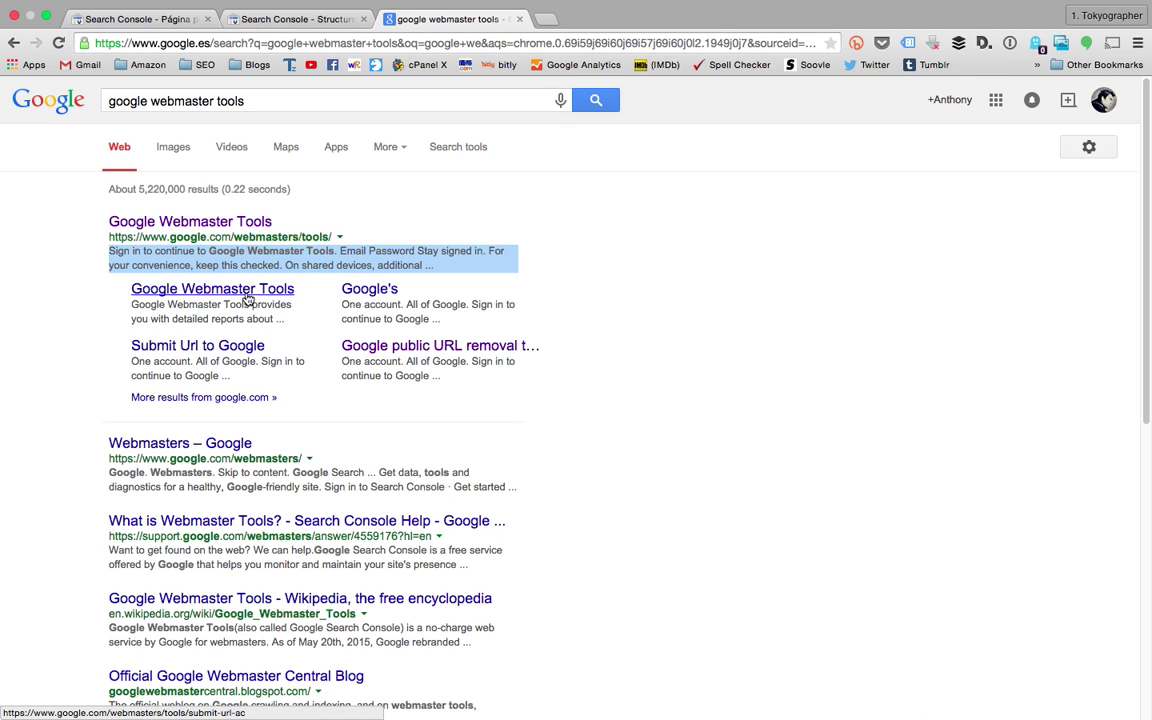
{"action": "scroll", "coordinate": [404, 369], "scroll_direction": "down", "scroll_amount": 2}
{"action": "scroll", "coordinate": [404, 369], "scroll_direction": "down", "scroll_amount": 6}
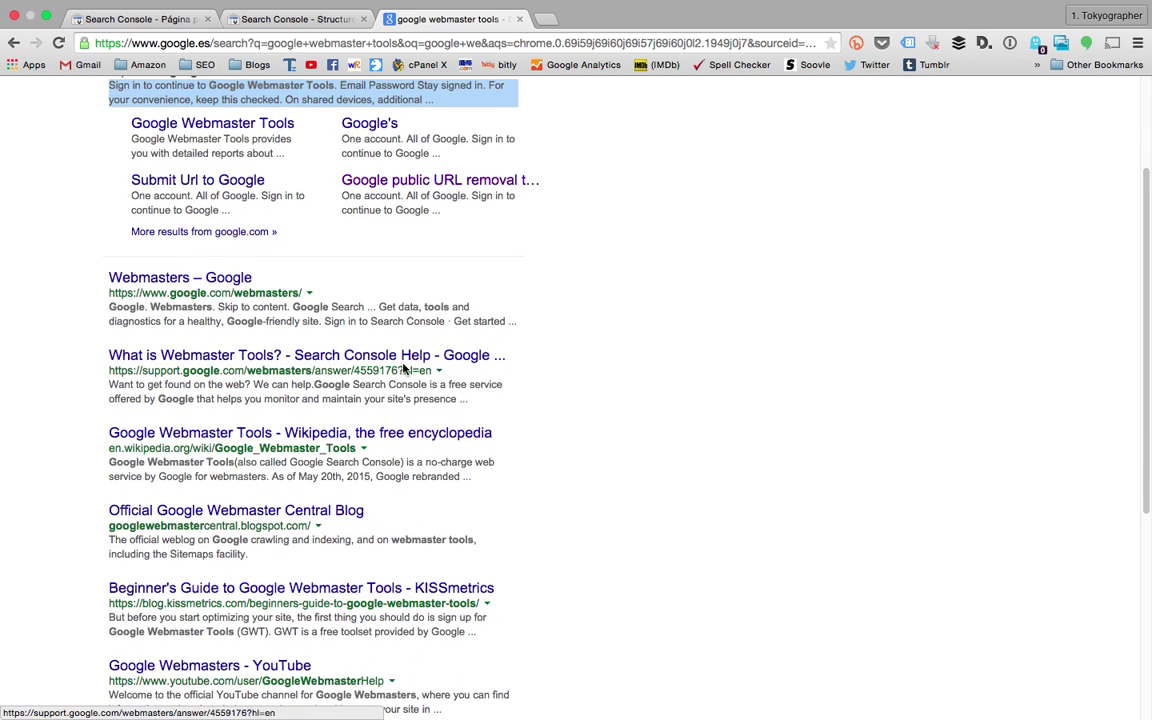
{"action": "scroll", "coordinate": [309, 281], "scroll_direction": "up", "scroll_amount": 10}
{"action": "scroll", "coordinate": [309, 281], "scroll_direction": "down", "scroll_amount": 1}
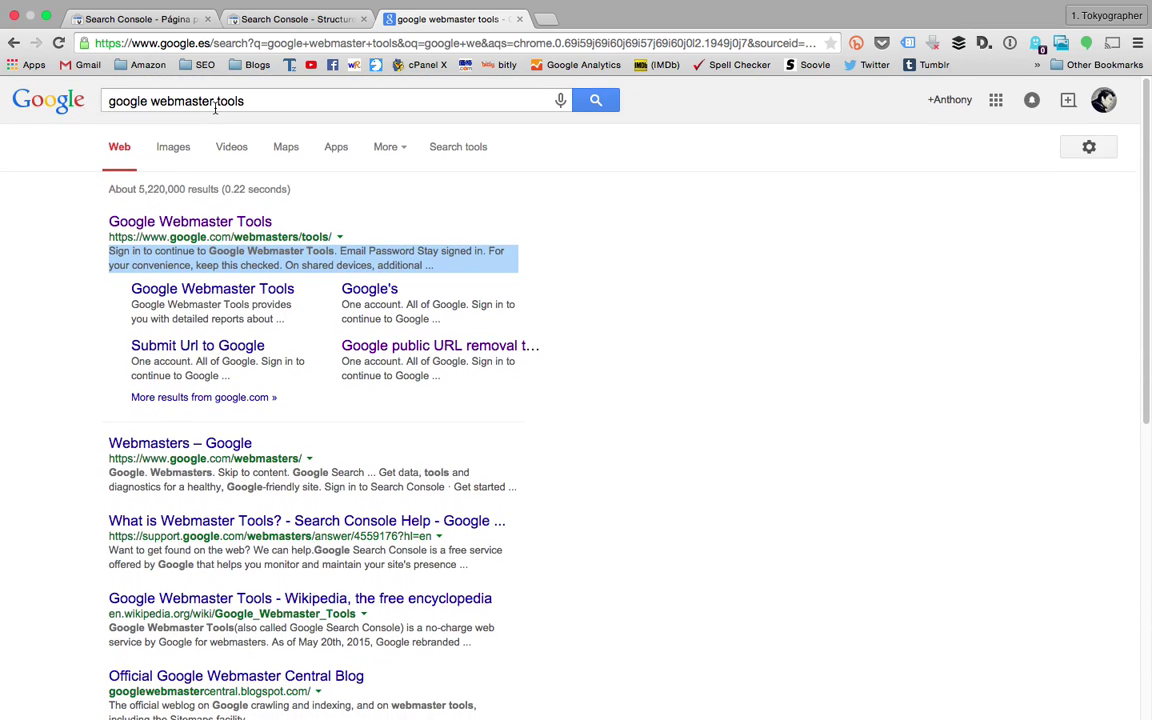
- Replace the search query with "criticality blog" and run the search
{"action": "triple_click", "coordinate": [217, 104]}
{"action": "type", "text": "c"}
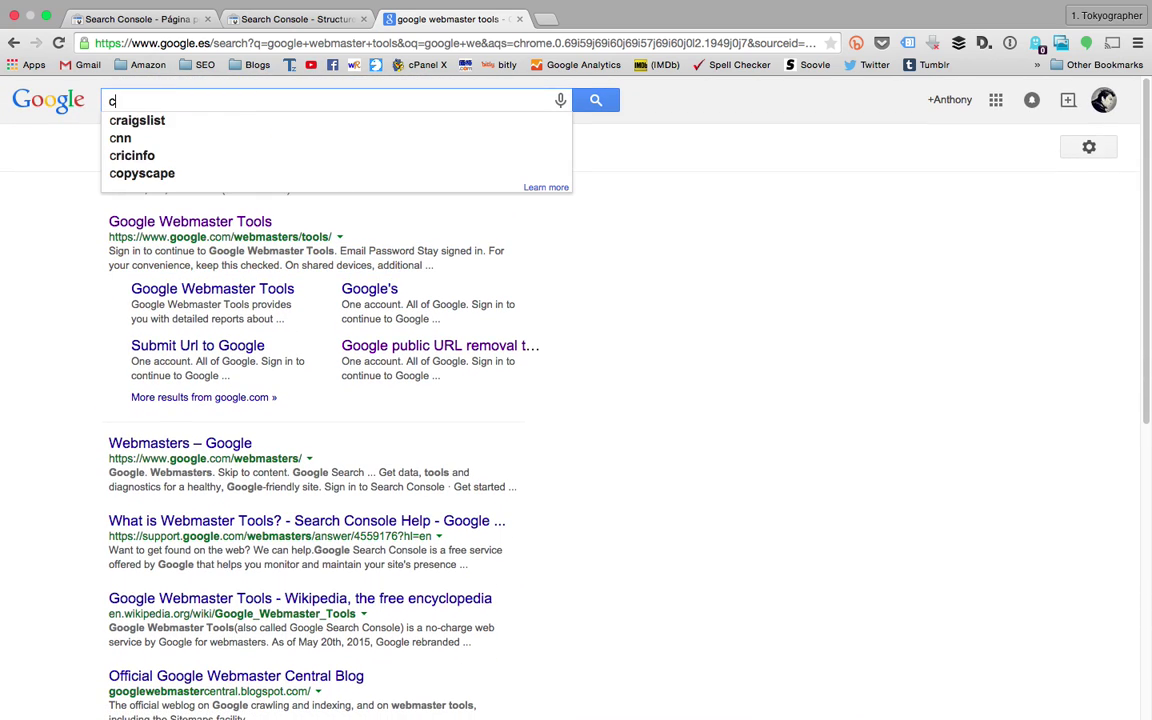
{"action": "type", "text": "rit"}
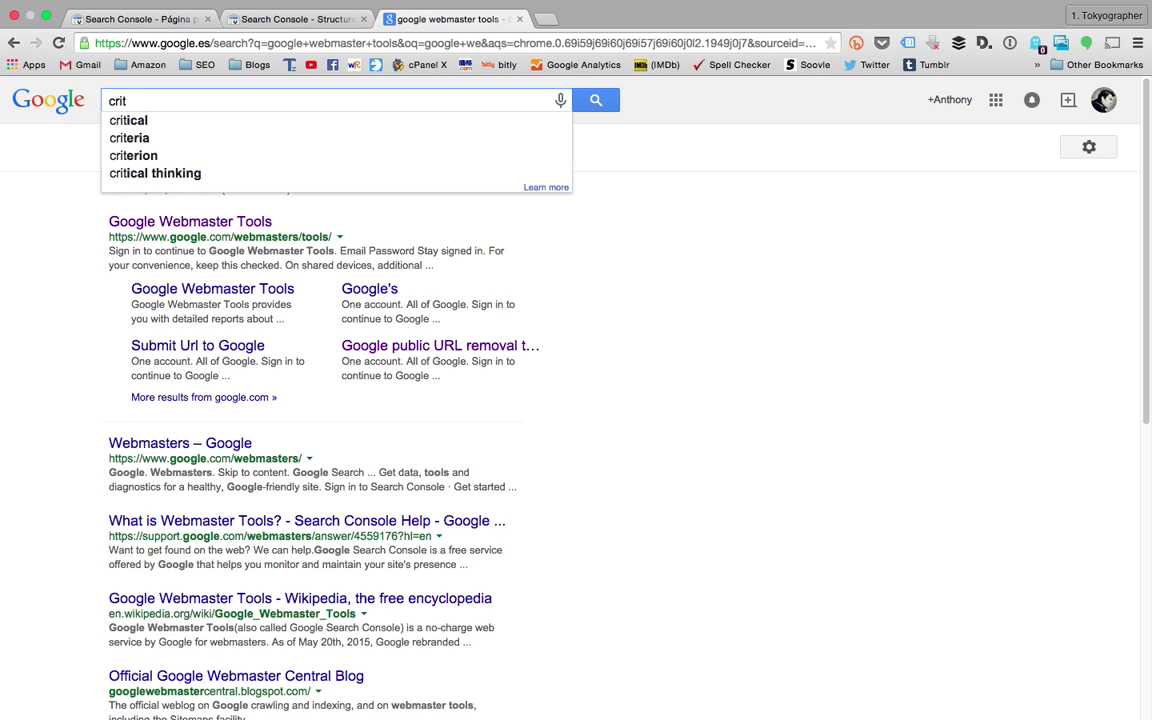
{"action": "type", "text": "i"}
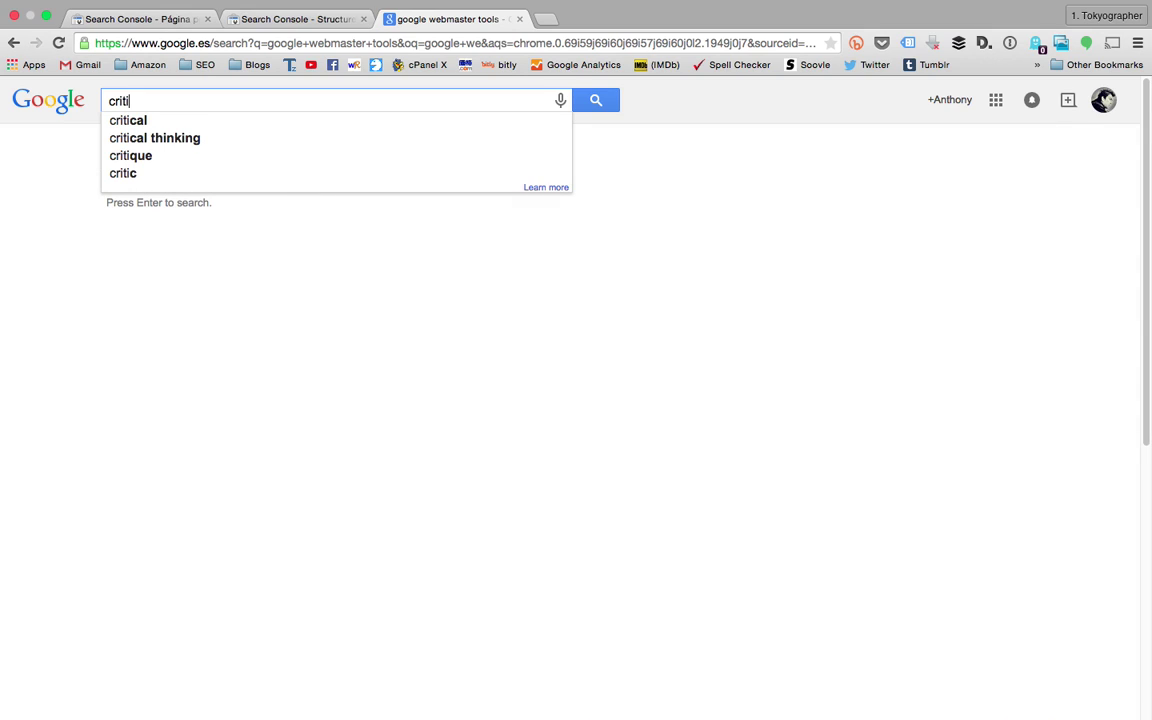
{"action": "type", "text": "cality blog"}
{"action": "key", "text": "Return"}
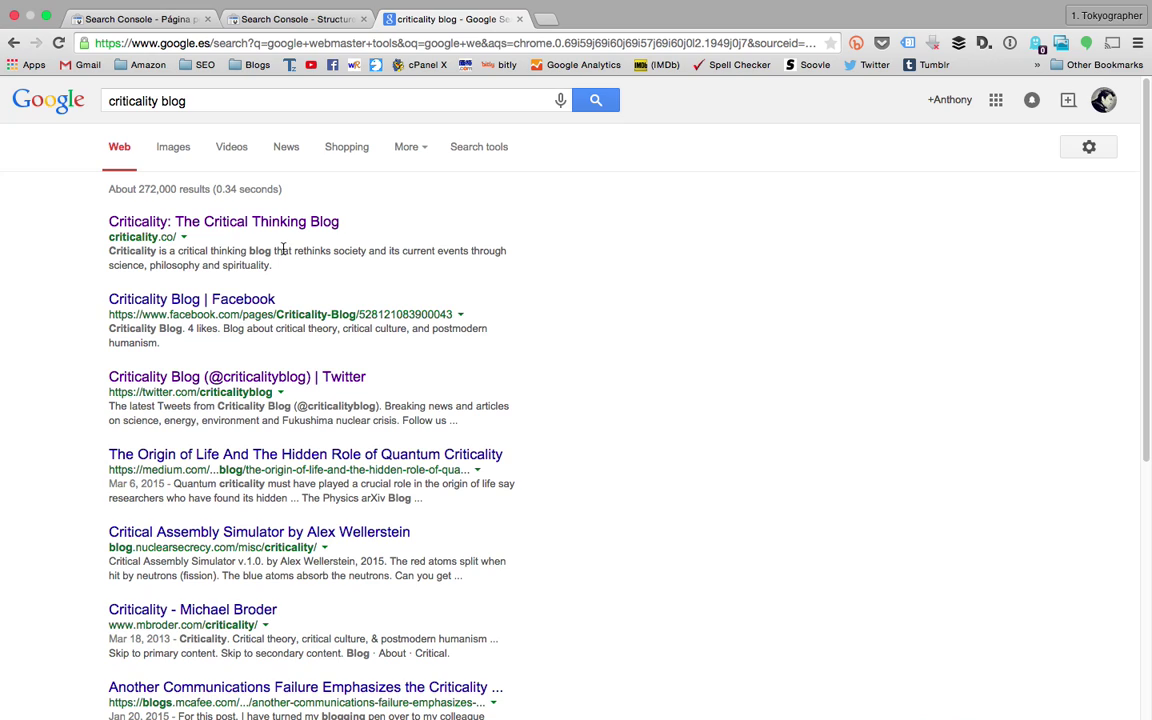
- Examine the web address and description of the first search result, Criticality: The Critical Thinking Blog
{"action": "triple_click", "coordinate": [283, 249]}
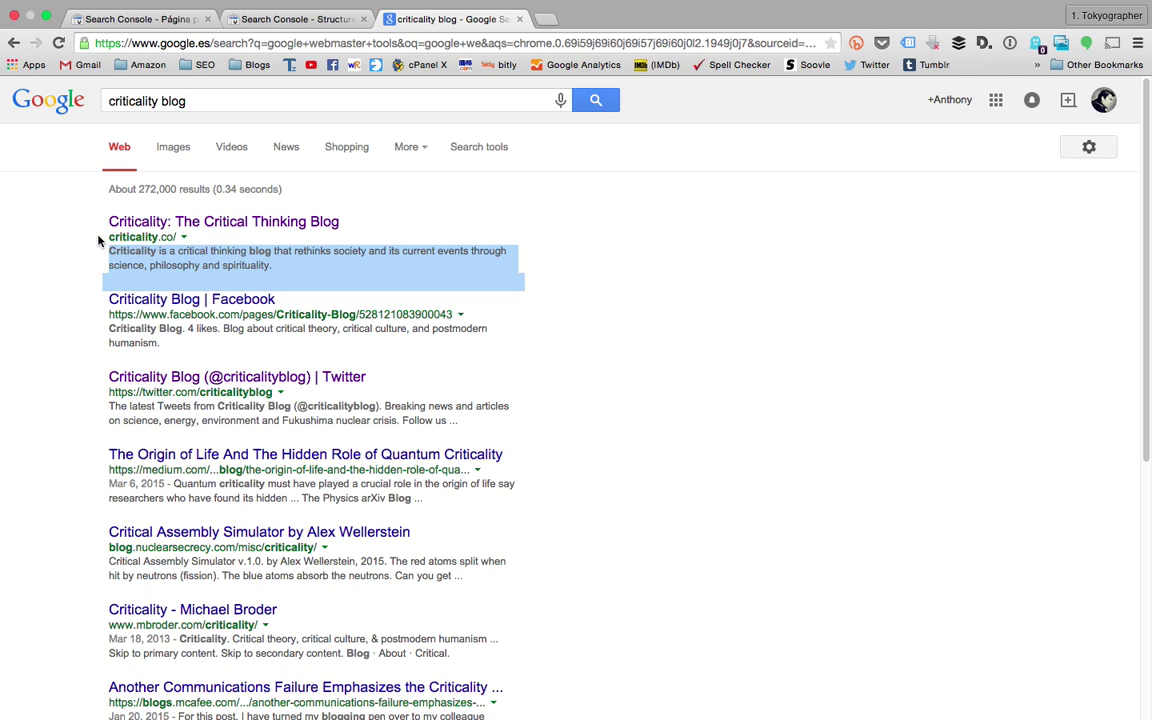
{"action": "double_click", "coordinate": [170, 237]}
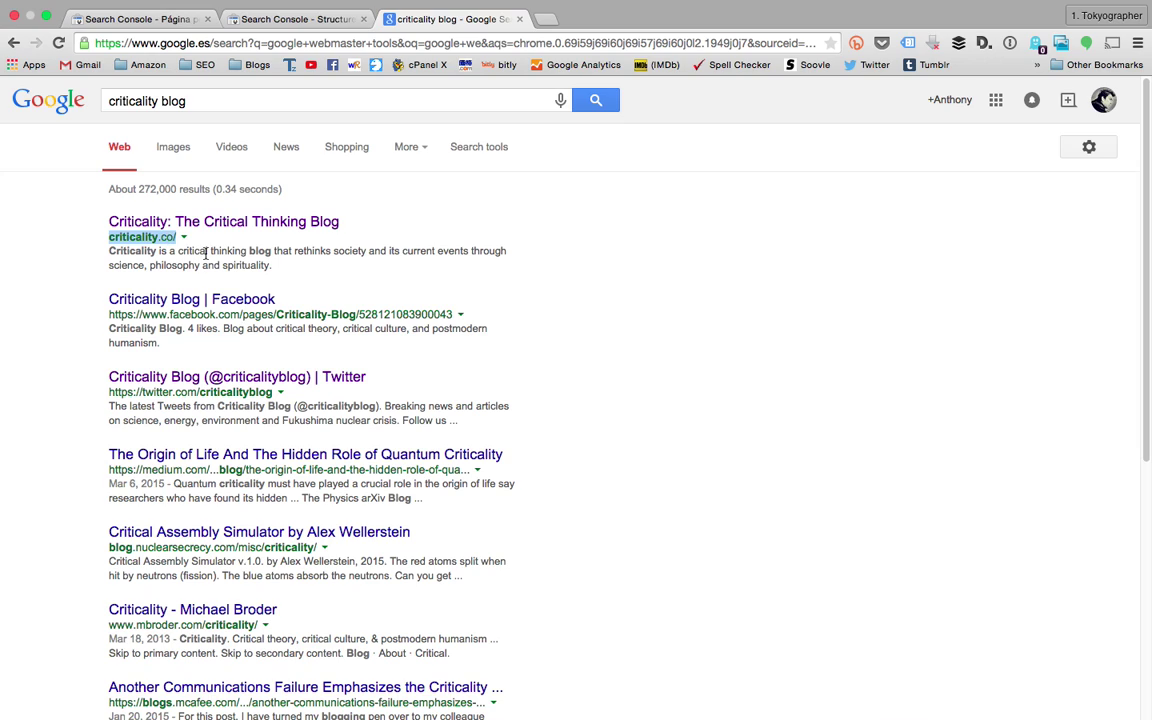
{"action": "triple_click", "coordinate": [208, 261]}
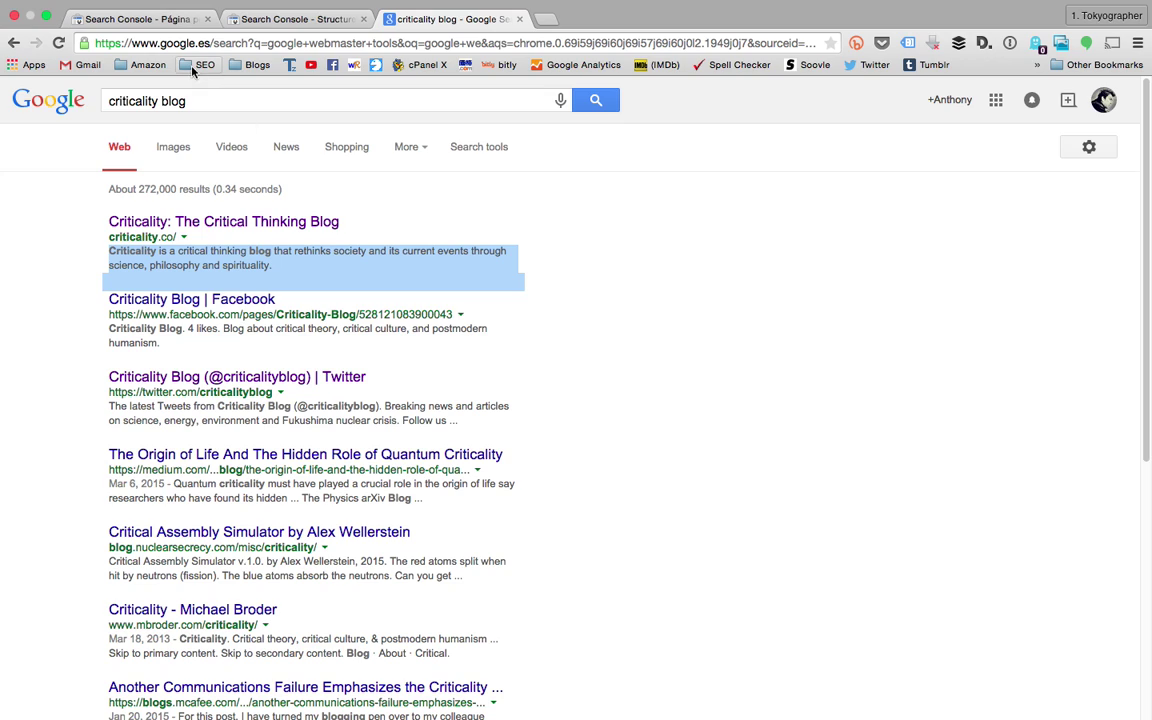
- Return to the Structured Data report, open the hentry (microformats.org) data type and look through its list of page URLs
{"action": "left_click", "coordinate": [262, 20]}
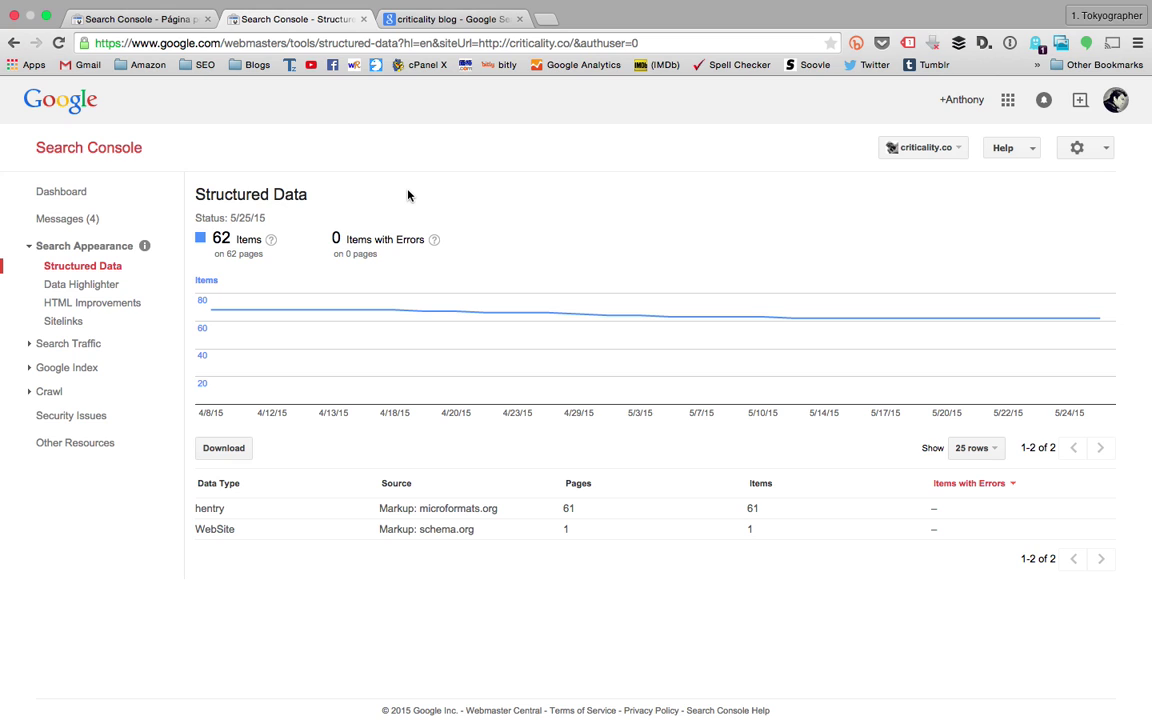
{"action": "left_click", "coordinate": [422, 512]}
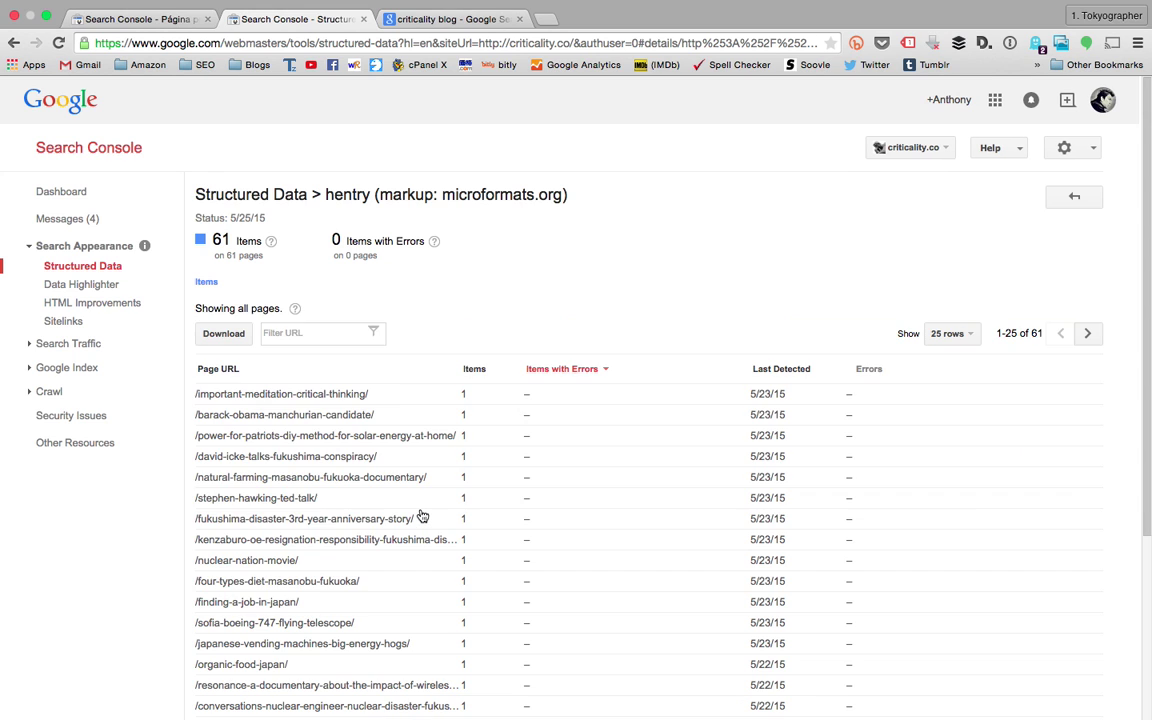
{"action": "scroll", "coordinate": [455, 466], "scroll_direction": "down", "scroll_amount": 5}
{"action": "scroll", "coordinate": [455, 466], "scroll_direction": "down", "scroll_amount": 1}
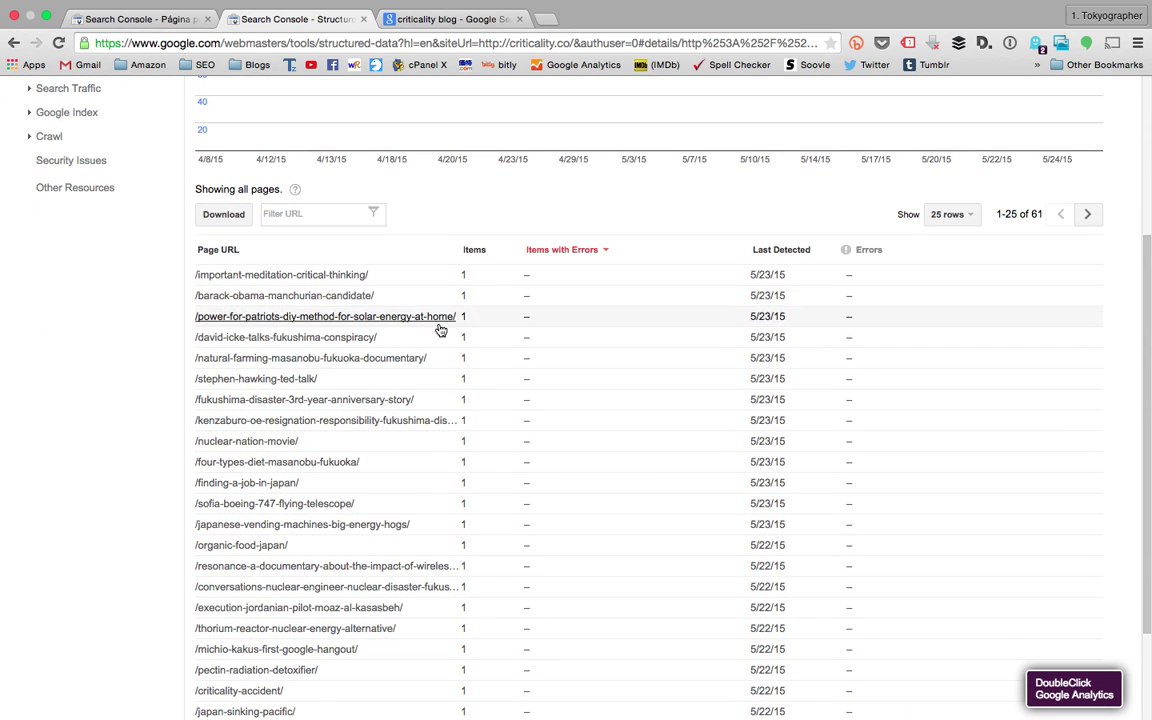
{"action": "scroll", "coordinate": [460, 290], "scroll_direction": "down", "scroll_amount": 1}
{"action": "scroll", "coordinate": [473, 293], "scroll_direction": "down", "scroll_amount": 3}
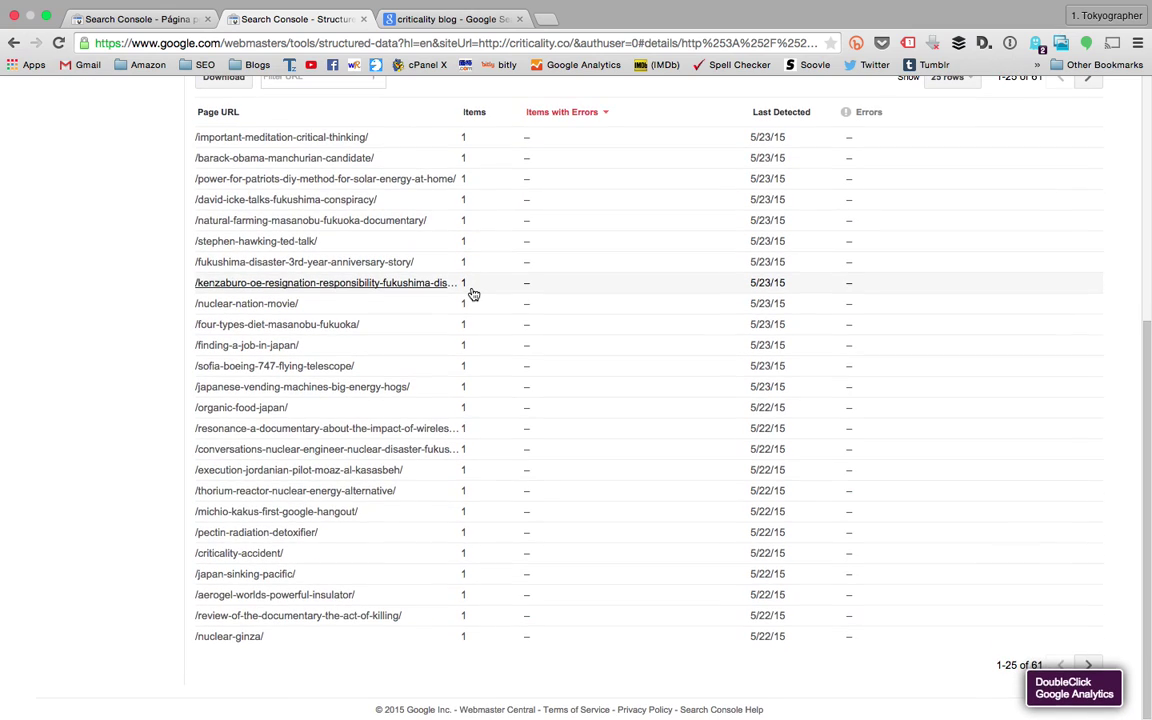
{"action": "scroll", "coordinate": [467, 302], "scroll_direction": "up", "scroll_amount": 1}
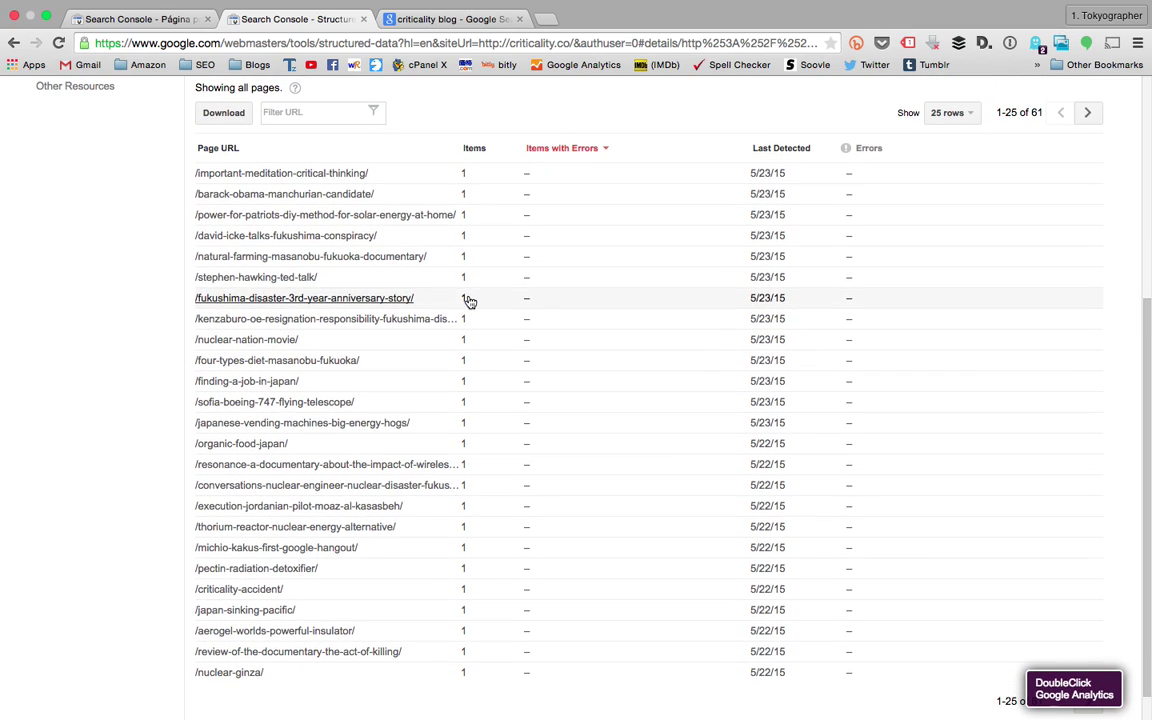
- Open the page details for /important-meditation-critical-thinking/ and examine its entry title, item type and author fields
{"action": "left_click", "coordinate": [334, 177]}
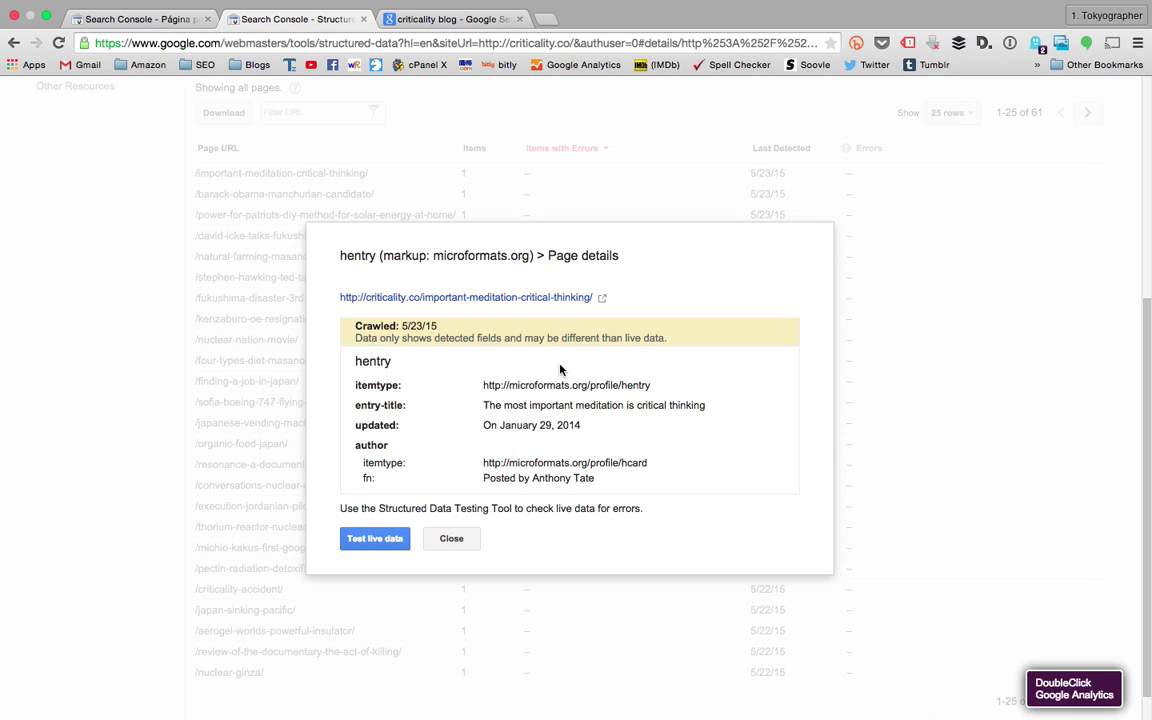
{"action": "triple_click", "coordinate": [524, 404]}
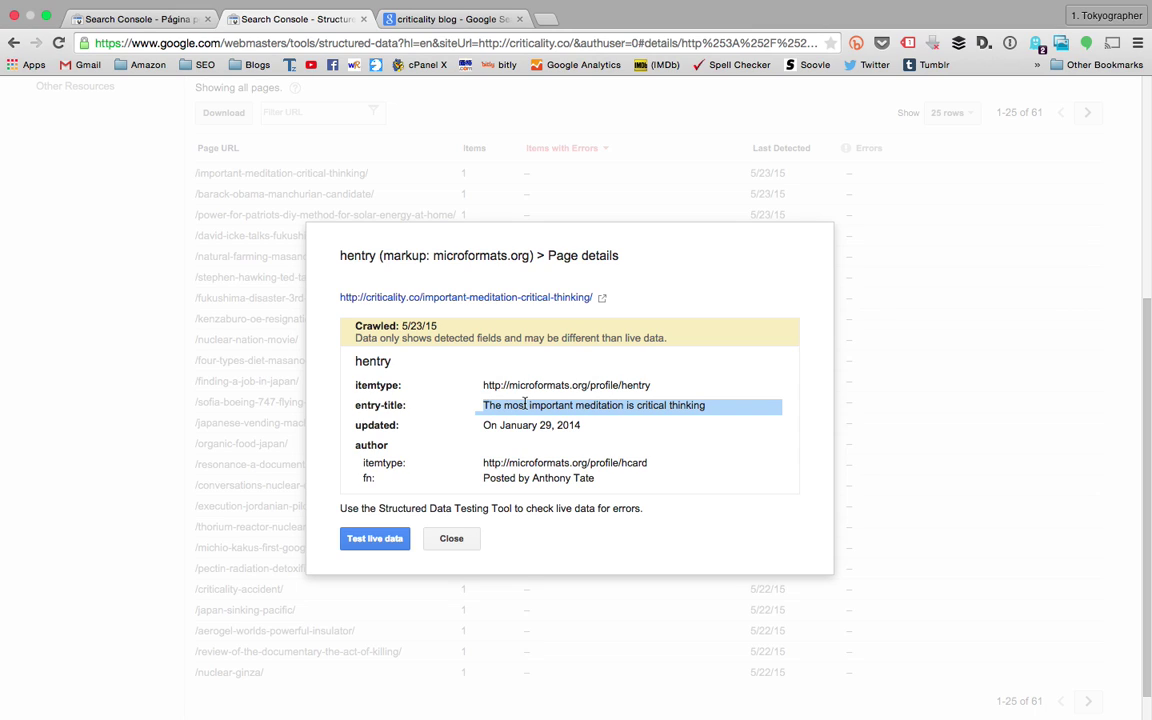
{"action": "triple_click", "coordinate": [535, 387]}
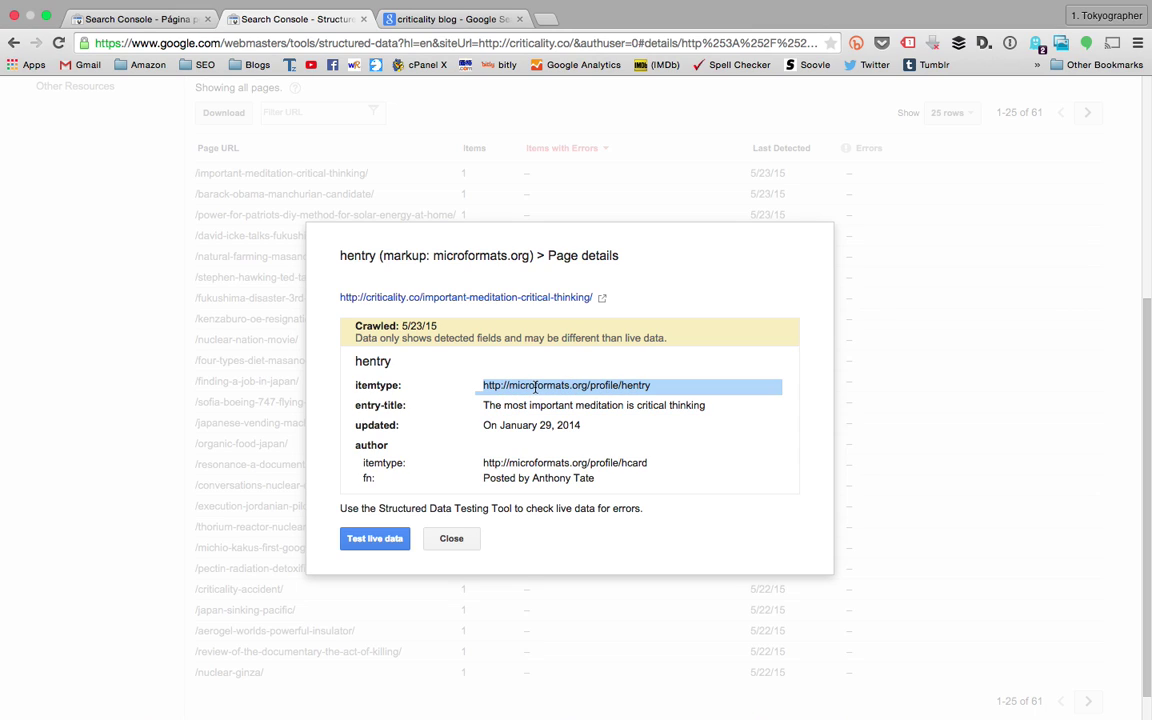
{"action": "left_click", "coordinate": [535, 387]}
{"action": "triple_click", "coordinate": [535, 387]}
{"action": "left_click", "coordinate": [535, 387]}
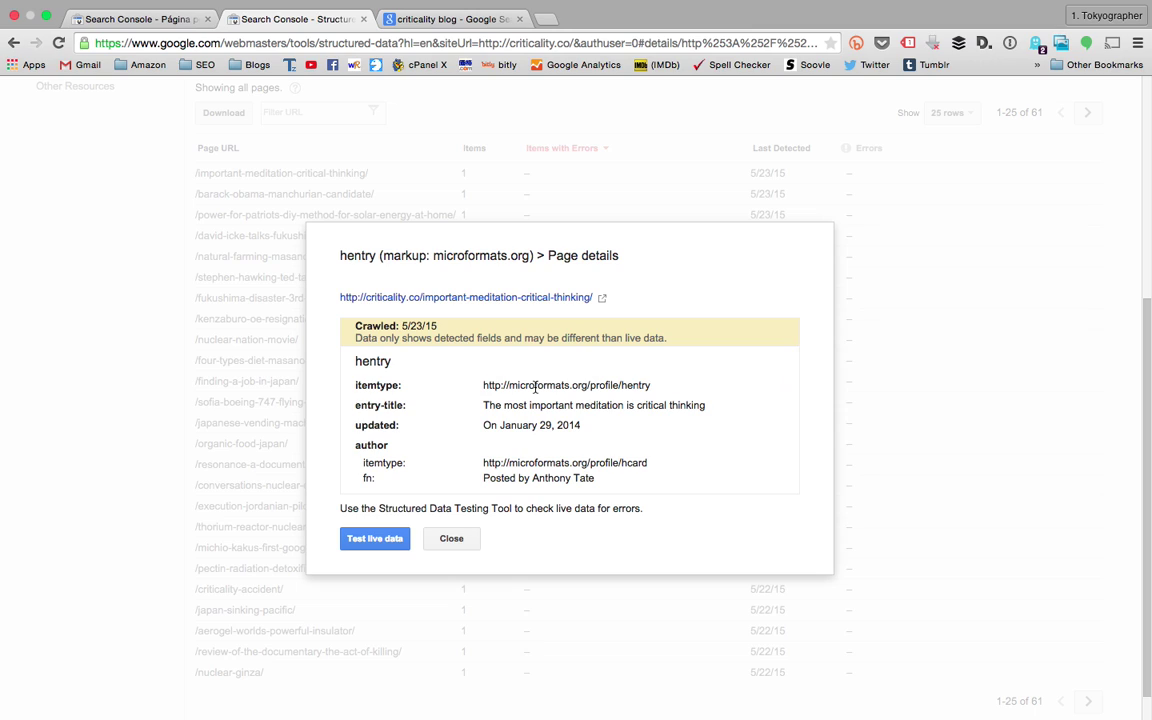
{"action": "double_click", "coordinate": [535, 387]}
{"action": "triple_click", "coordinate": [535, 480]}
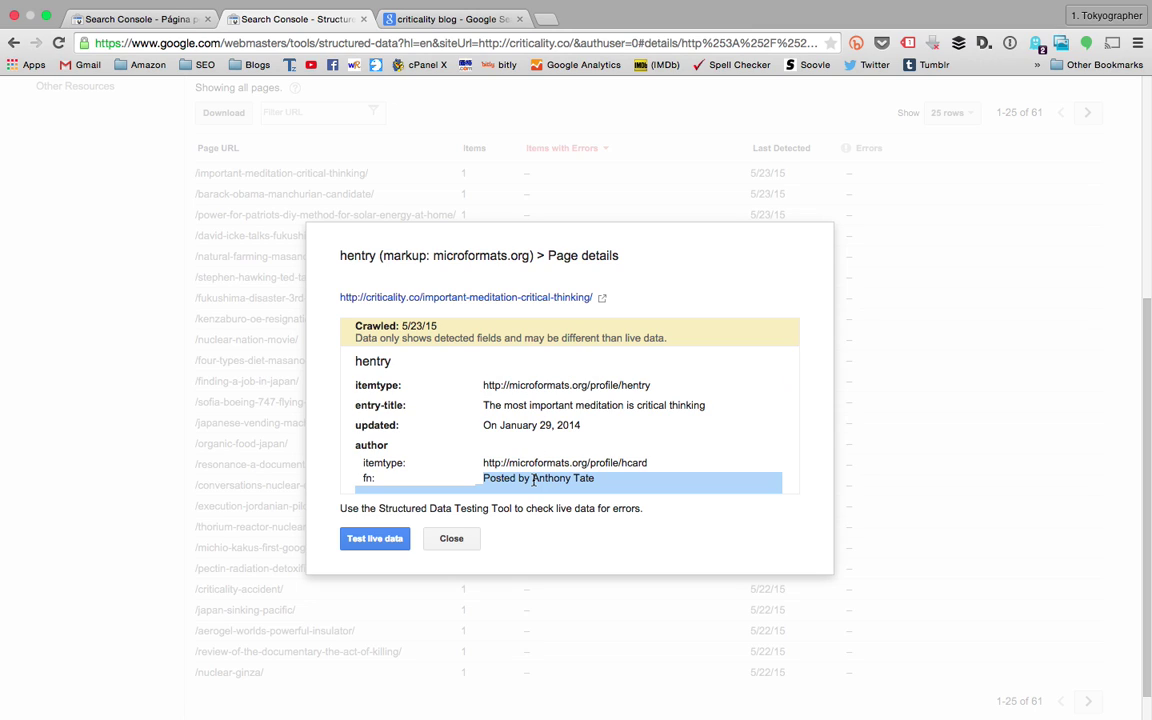
- Try to test the page's live data for errors and return to the hentry page details
{"action": "left_click", "coordinate": [403, 540]}
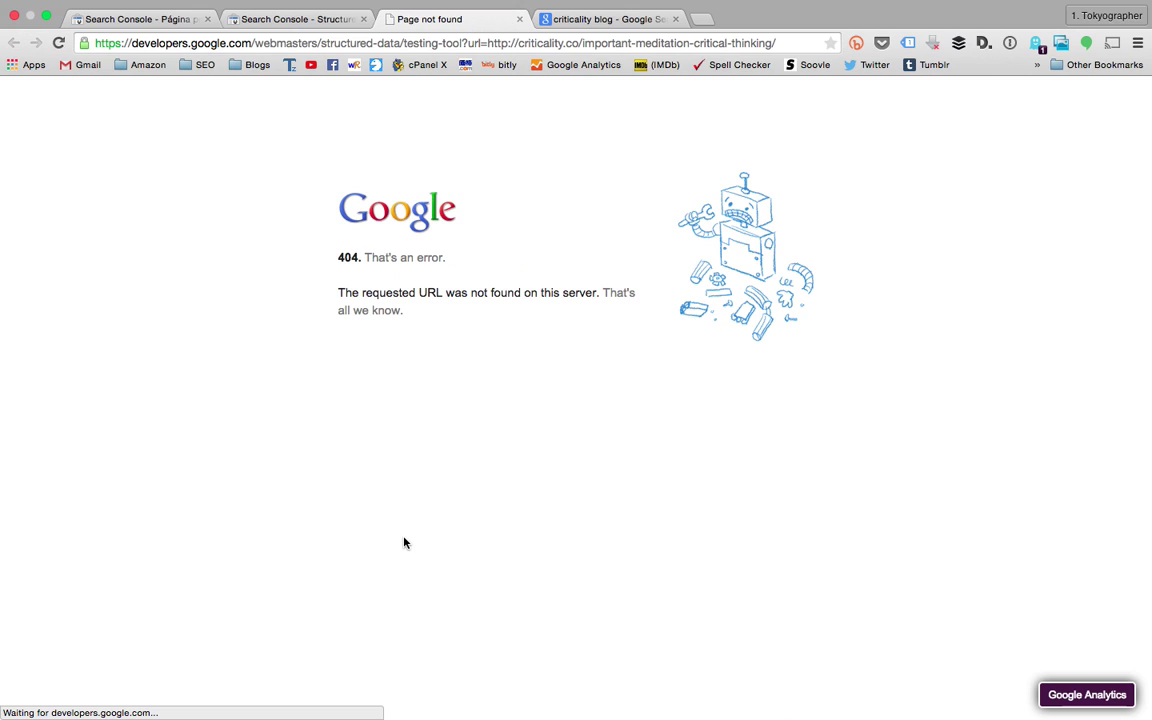
{"action": "left_click", "coordinate": [341, 24]}
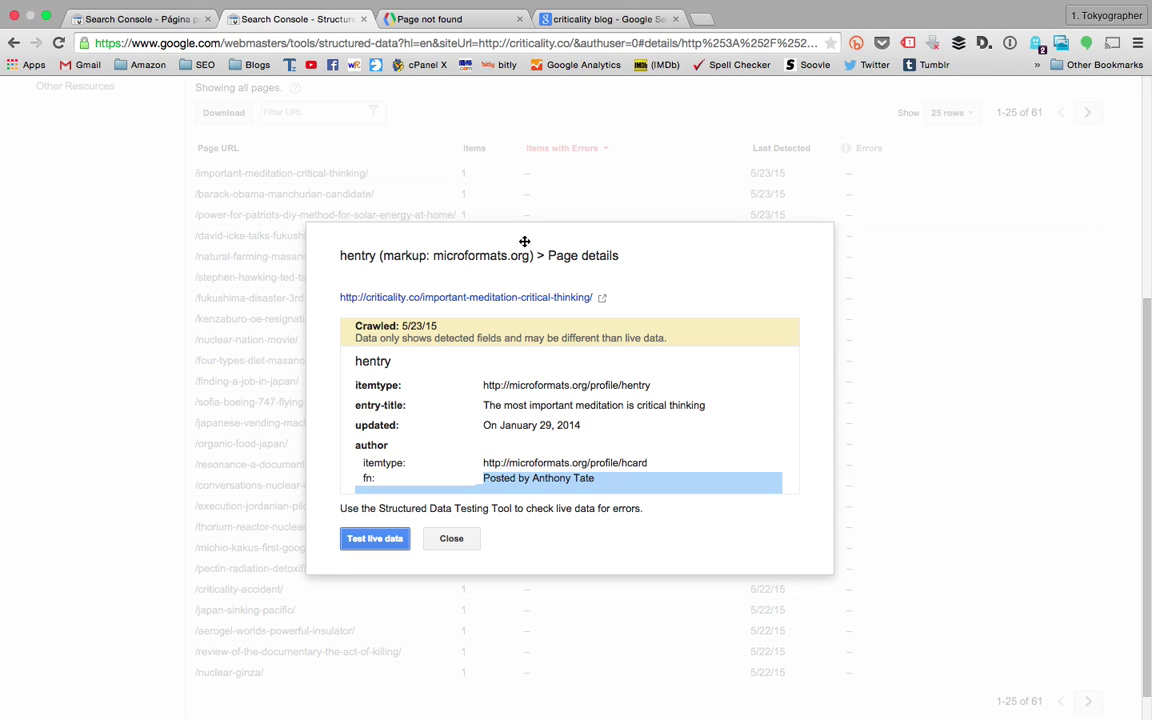
- Open the live criticality.co/important-meditation-critical-thinking/ article from the page details and look through it from heading to footer
{"action": "left_click", "coordinate": [461, 298]}
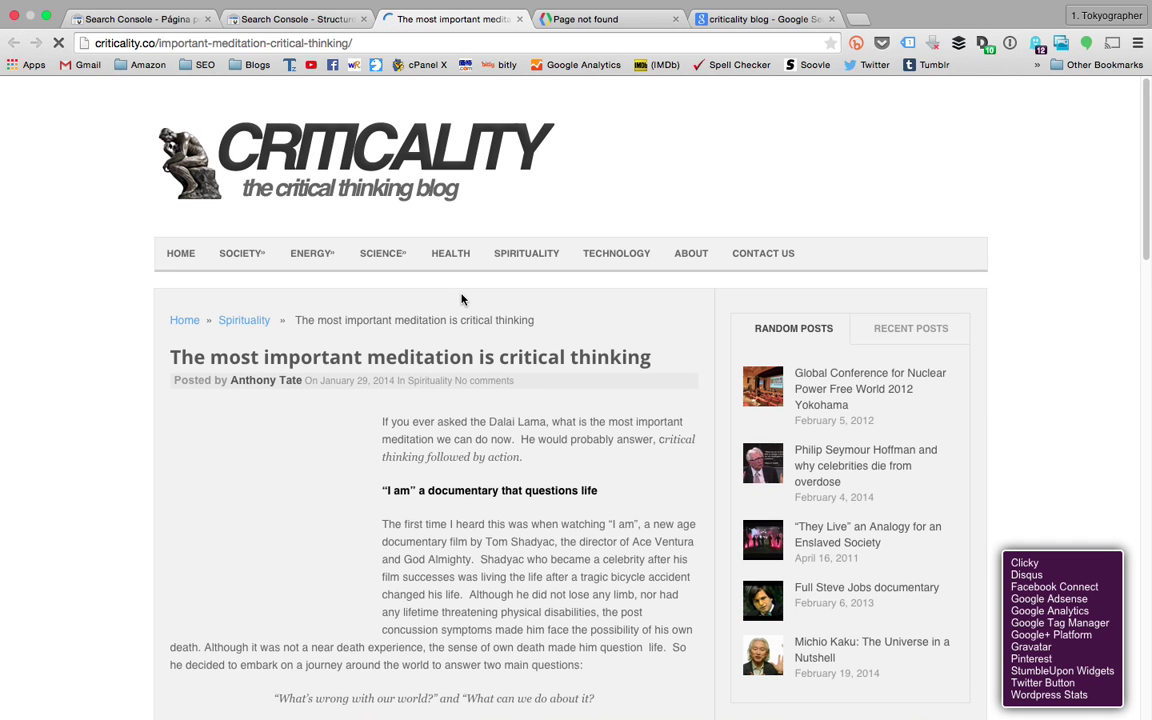
{"action": "scroll", "coordinate": [461, 298], "scroll_direction": "down", "scroll_amount": 3}
{"action": "scroll", "coordinate": [461, 298], "scroll_direction": "down", "scroll_amount": 10}
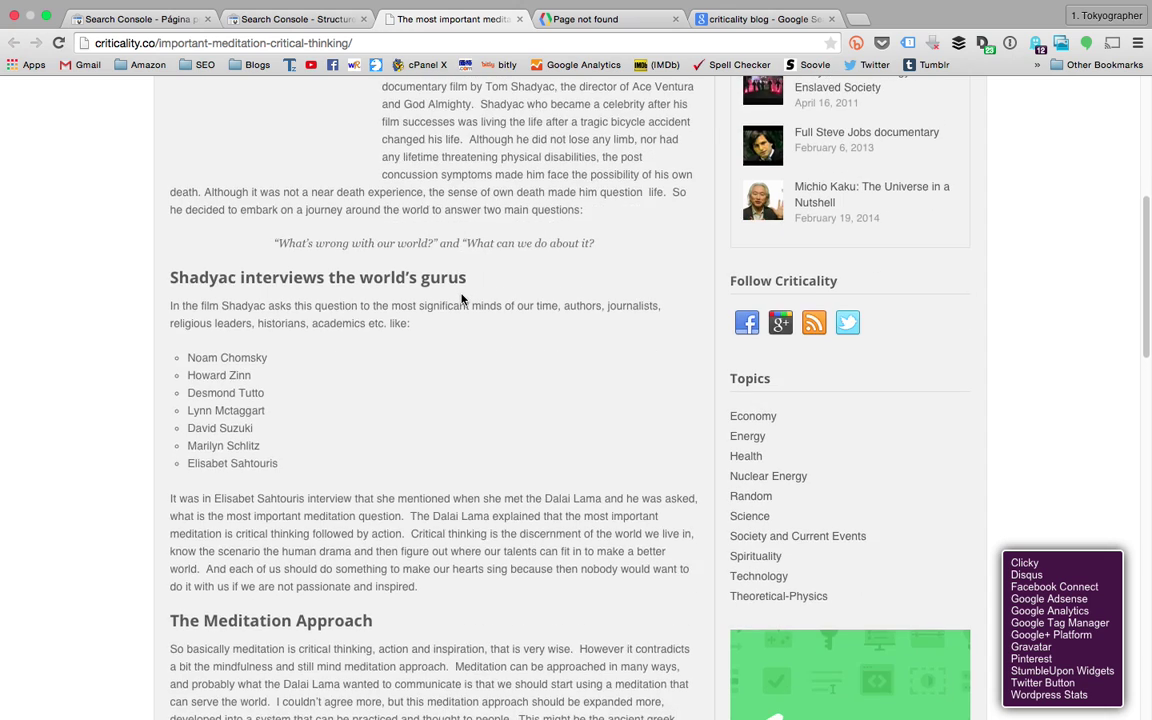
{"action": "scroll", "coordinate": [461, 298], "scroll_direction": "down", "scroll_amount": 8}
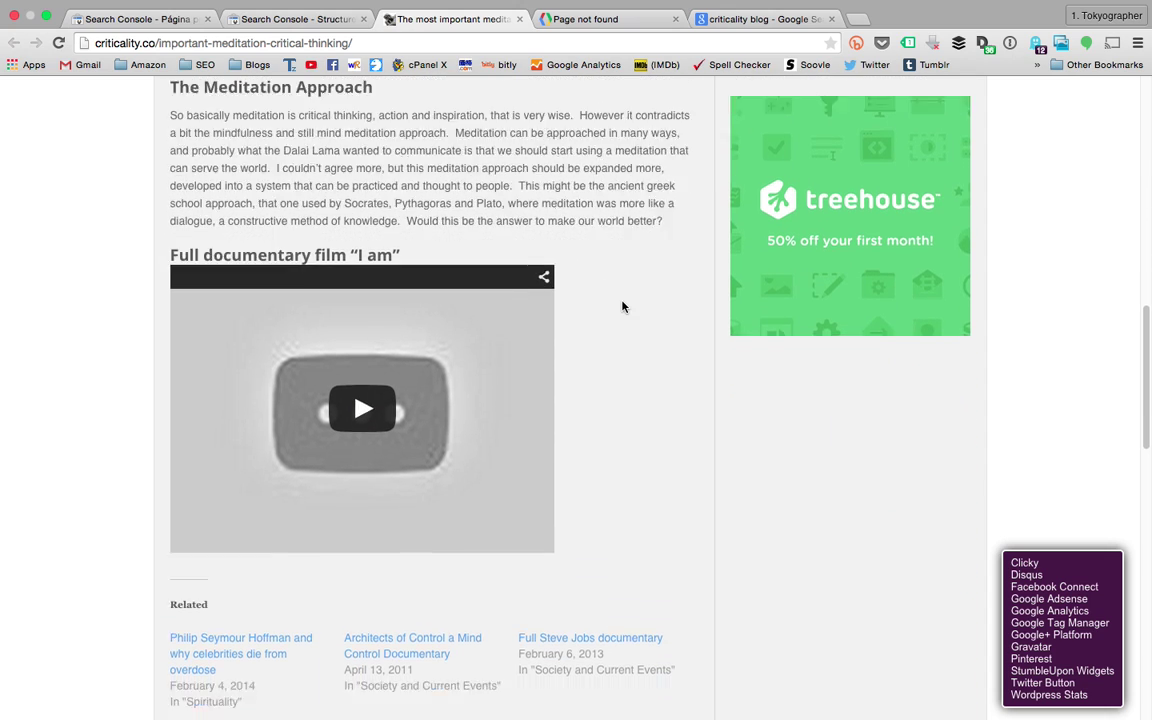
{"action": "scroll", "coordinate": [622, 307], "scroll_direction": "up", "scroll_amount": 10}
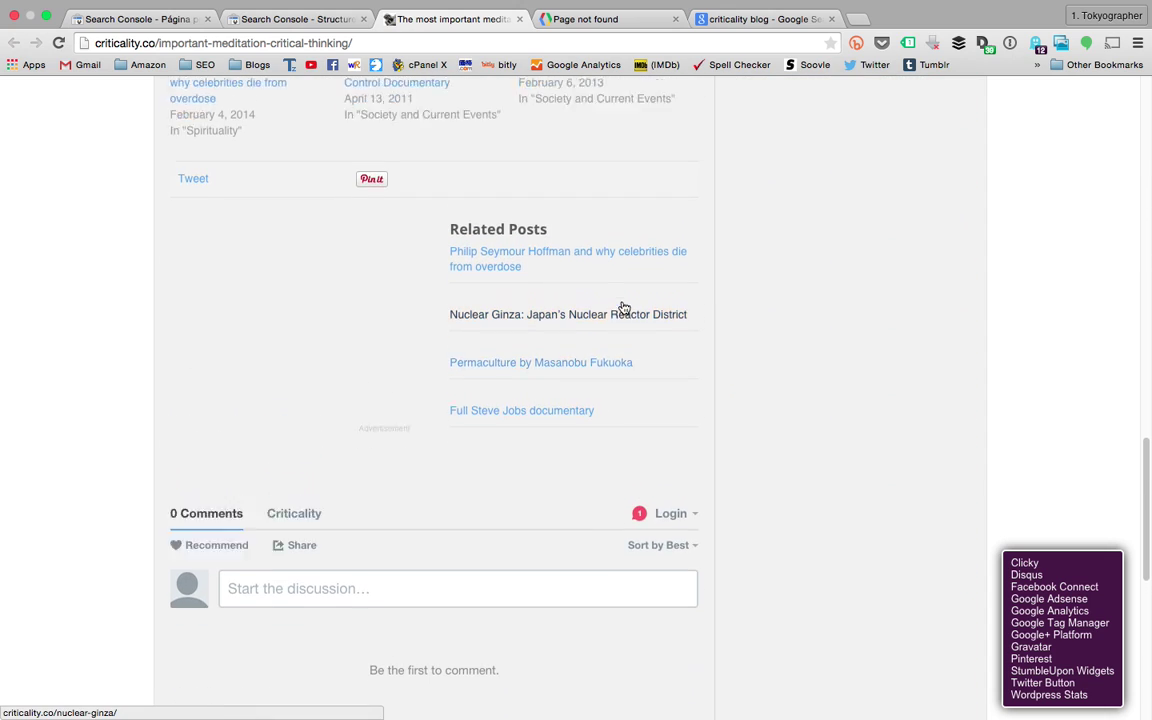
{"action": "scroll", "coordinate": [622, 307], "scroll_direction": "down", "scroll_amount": 12}
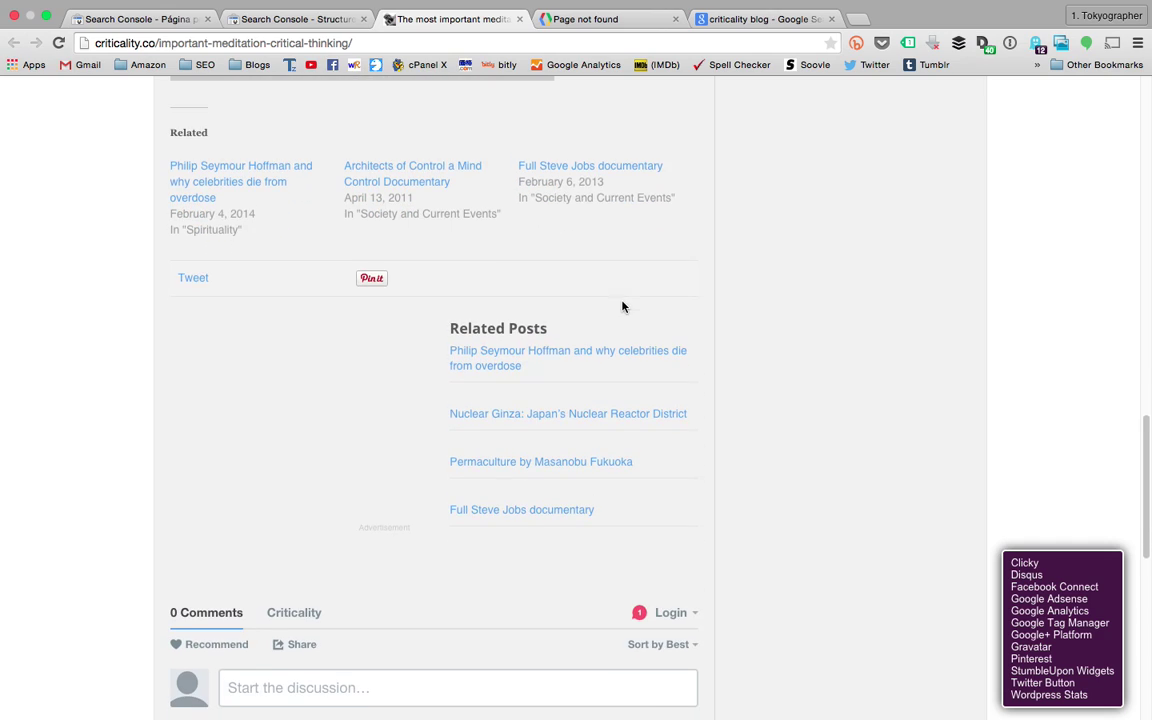
{"action": "scroll", "coordinate": [640, 285], "scroll_direction": "down", "scroll_amount": 3}
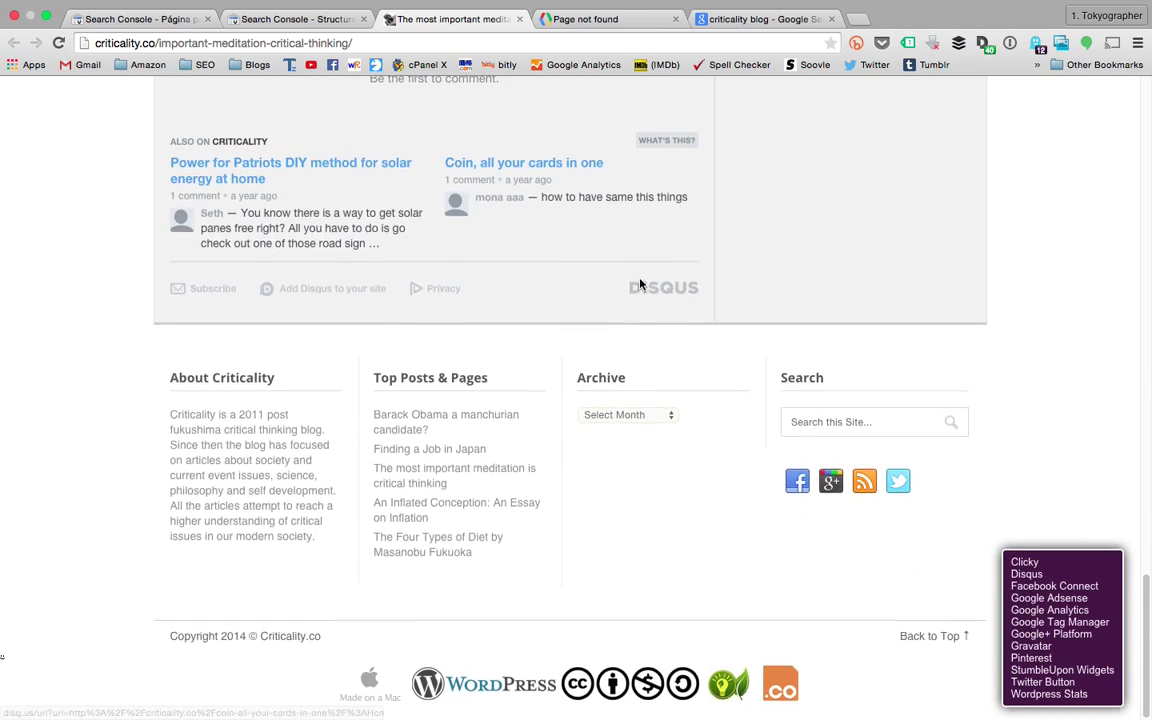
{"action": "scroll", "coordinate": [640, 285], "scroll_direction": "up", "scroll_amount": 20}
{"action": "scroll", "coordinate": [640, 285], "scroll_direction": "down", "scroll_amount": 1}
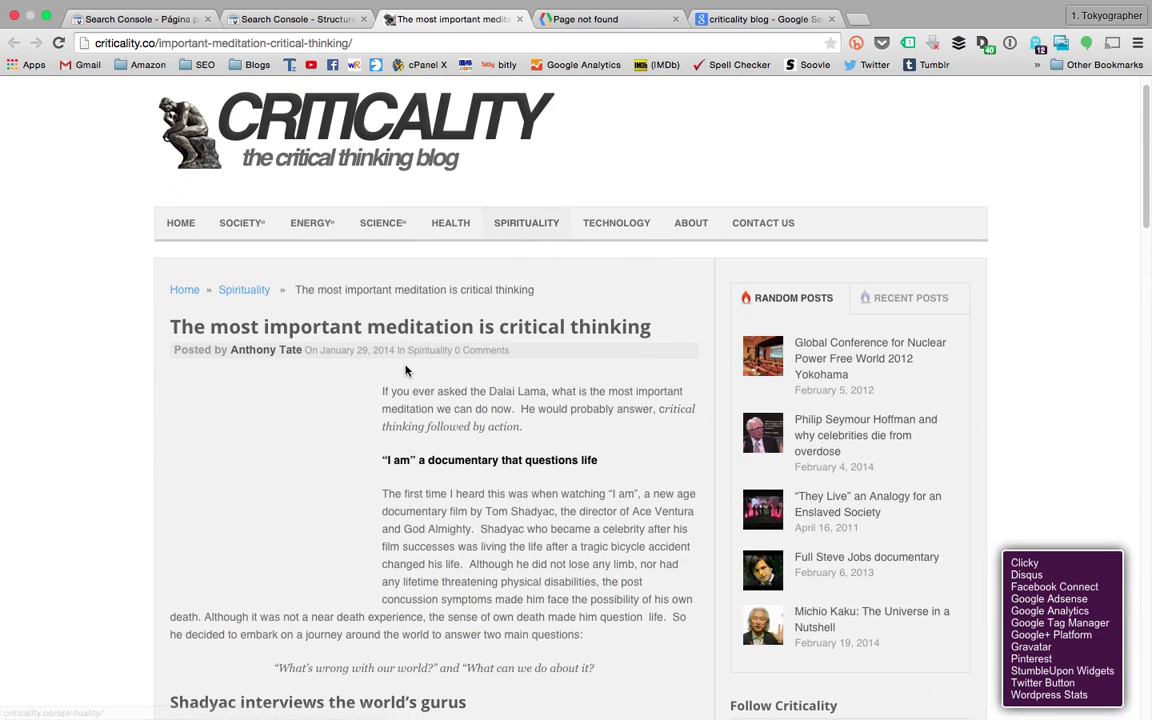
- Close the Search Console home page tab and dismiss the hentry page details in the Structured Data report
{"action": "left_click", "coordinate": [208, 19]}
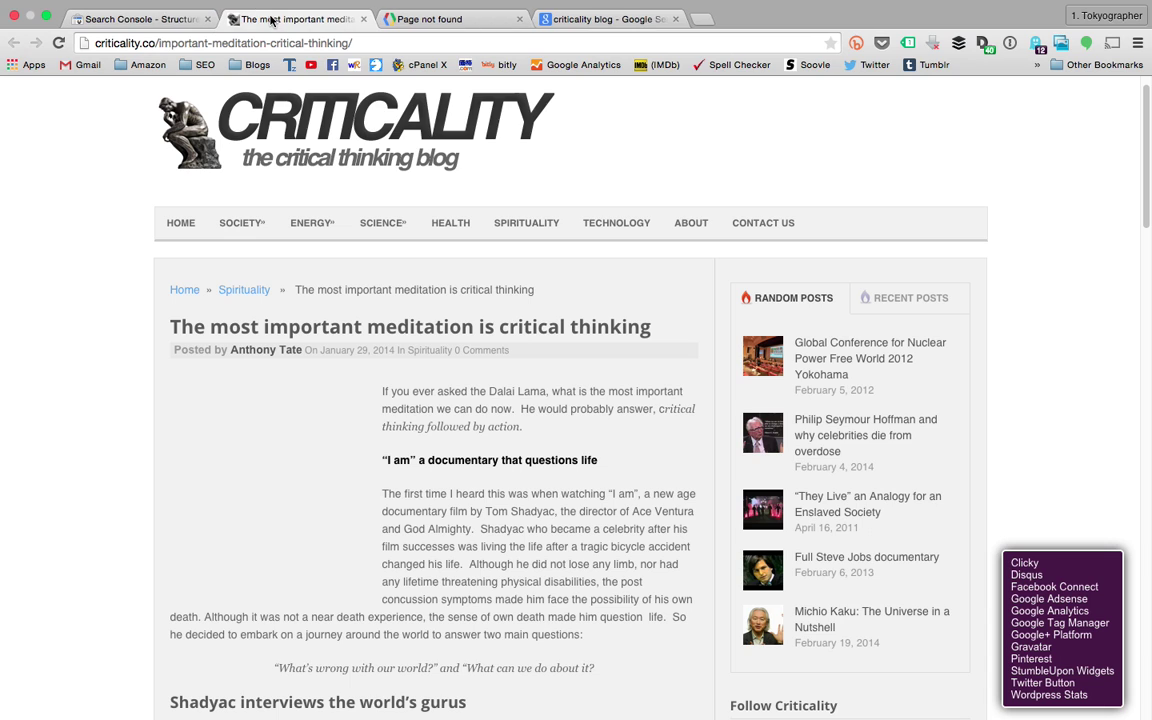
{"action": "left_click", "coordinate": [167, 19]}
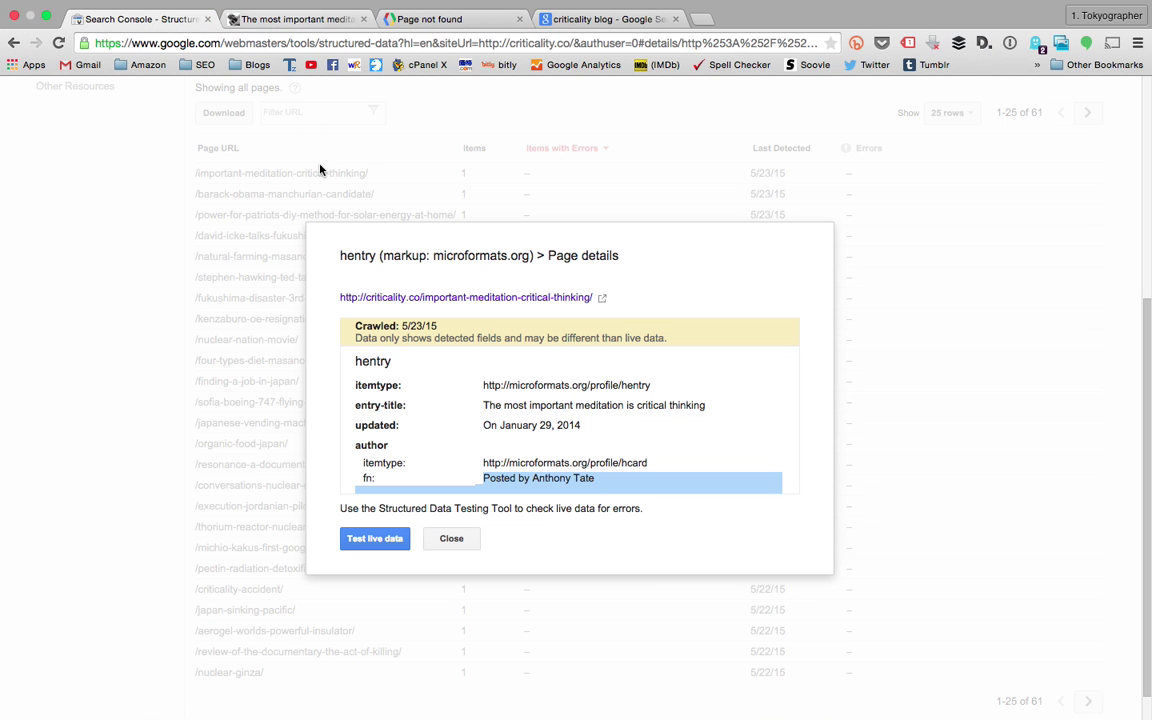
{"action": "left_click", "coordinate": [455, 540]}
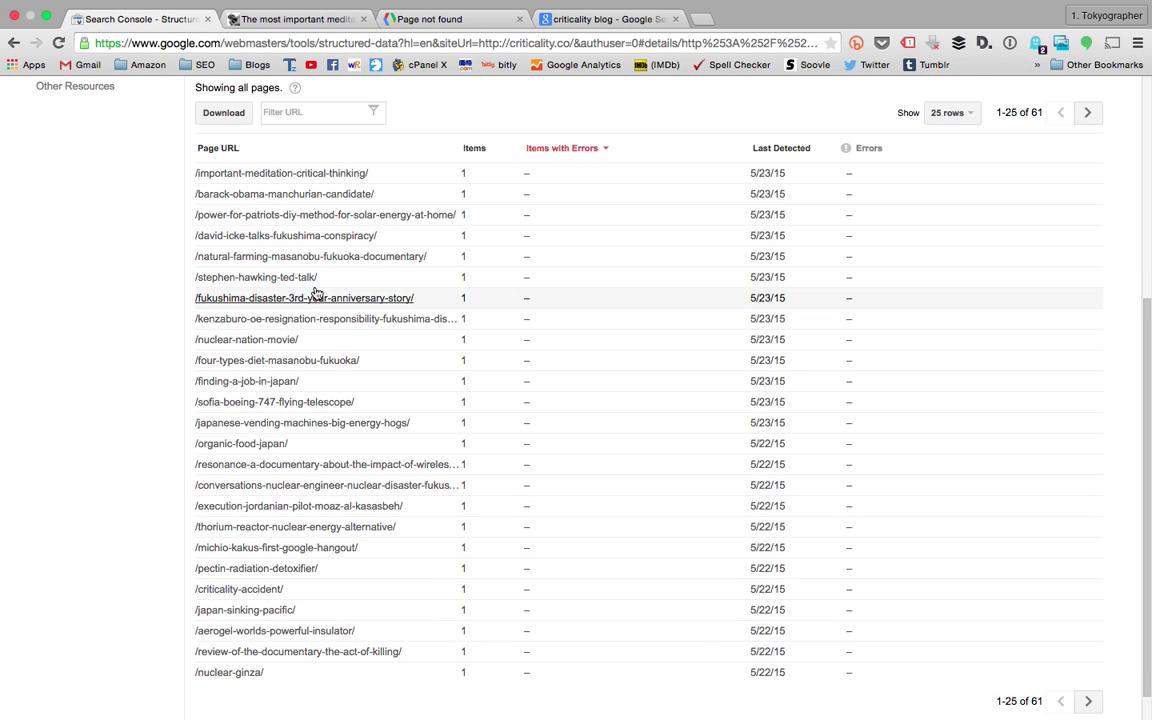
- Open the Data Highlighter page under Search Appearance and read through its introduction and tagging examples
{"action": "scroll", "coordinate": [115, 295], "scroll_direction": "up", "scroll_amount": 5}
{"action": "left_click", "coordinate": [104, 286]}
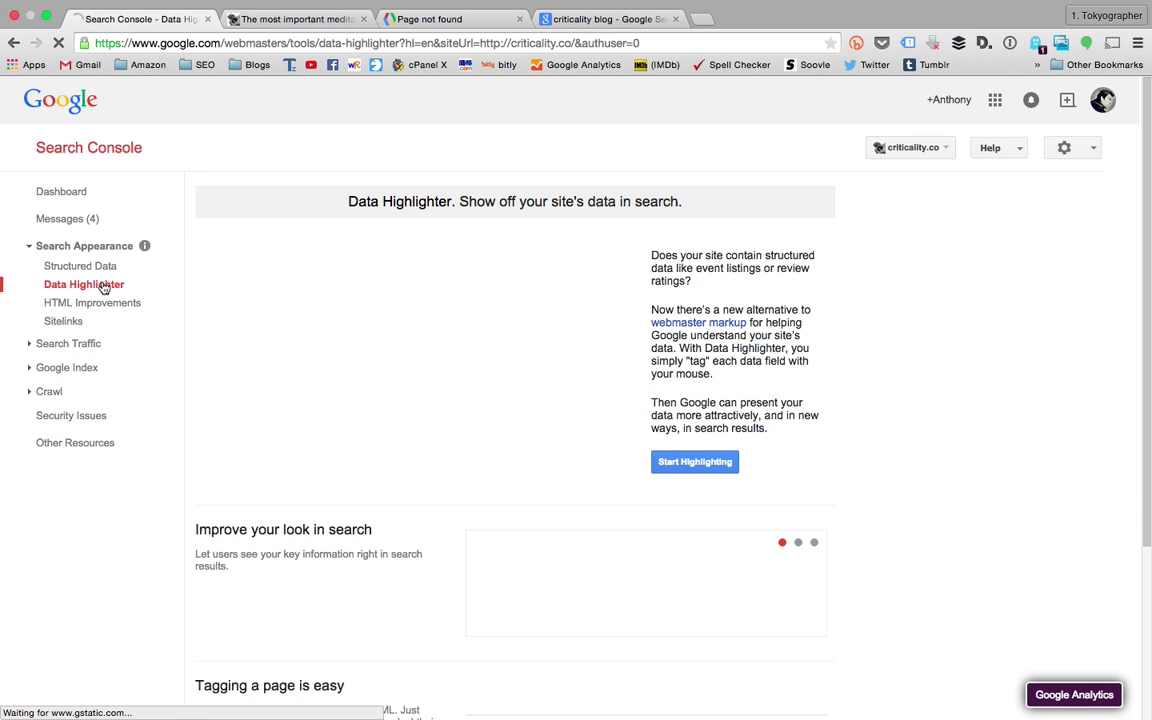
{"action": "scroll", "coordinate": [780, 385], "scroll_direction": "down", "scroll_amount": 6}
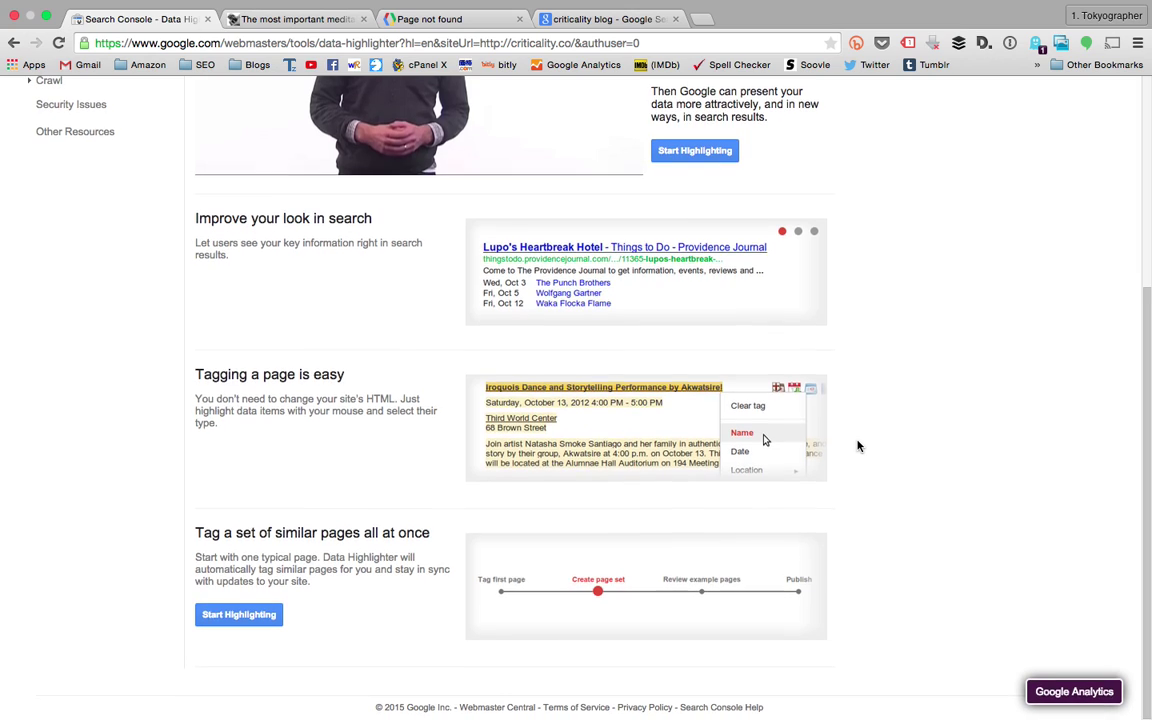
{"action": "scroll", "coordinate": [857, 446], "scroll_direction": "up", "scroll_amount": 4}
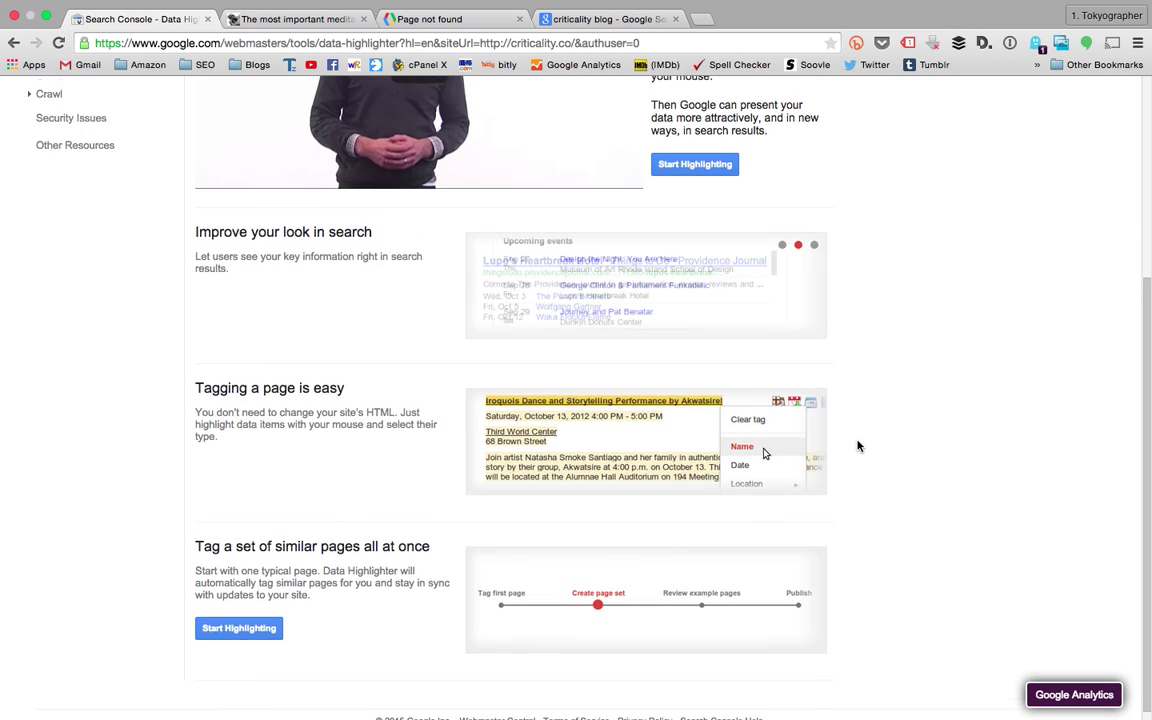
{"action": "scroll", "coordinate": [857, 446], "scroll_direction": "up", "scroll_amount": 1}
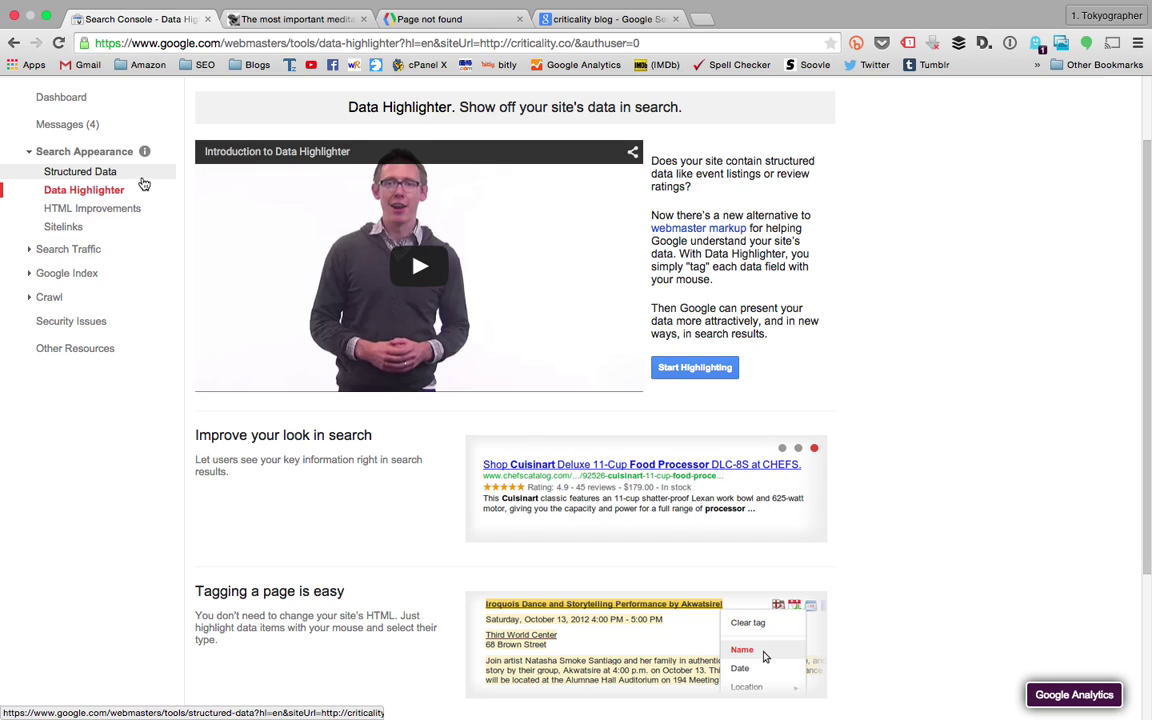
- Reopen the Structured Data report and expand the Search Traffic section
{"action": "left_click", "coordinate": [88, 249]}
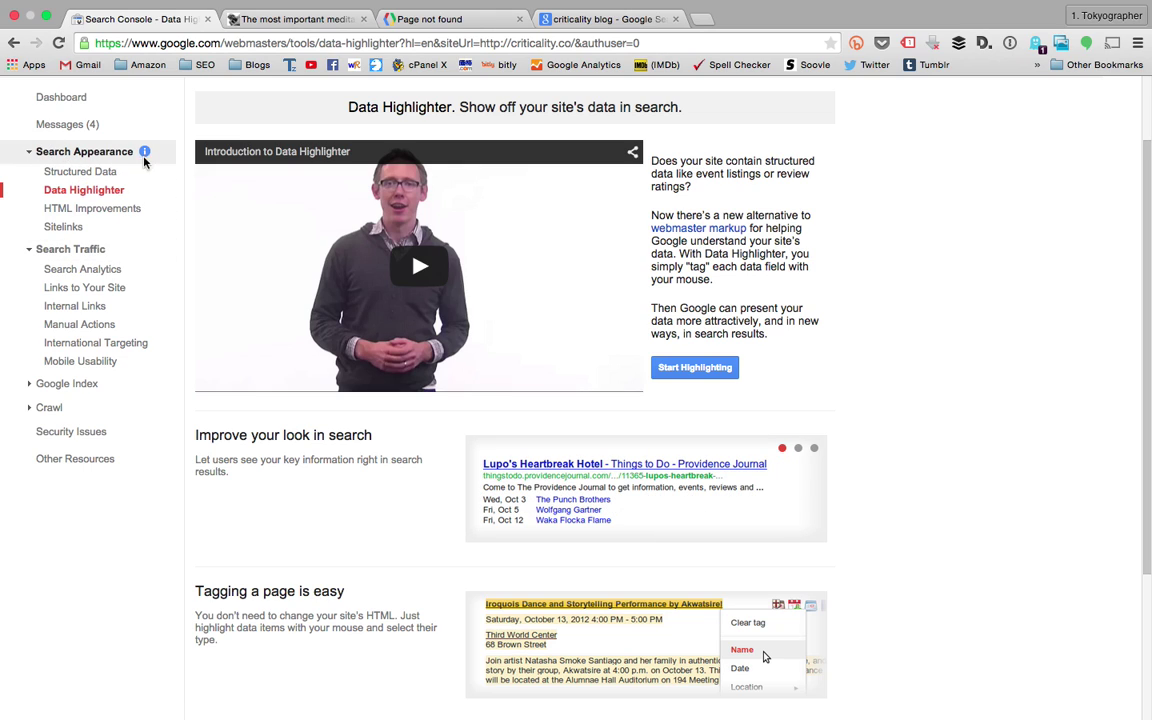
{"action": "left_click", "coordinate": [112, 173]}
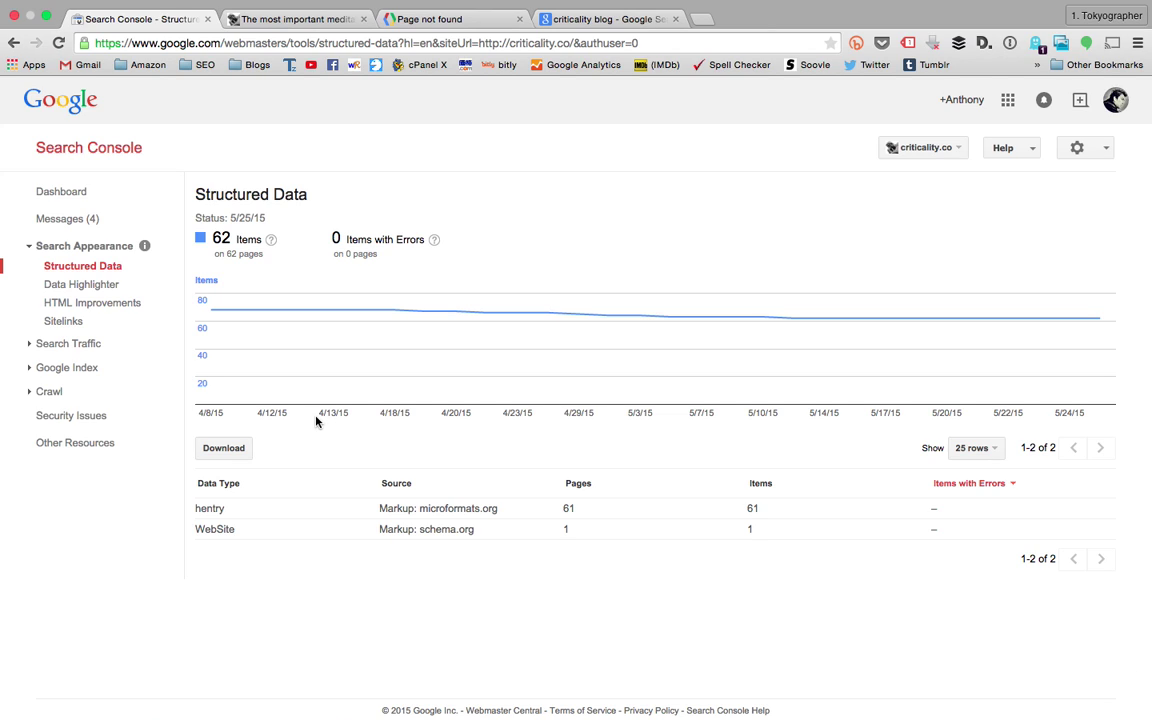
{"action": "left_click", "coordinate": [102, 344]}
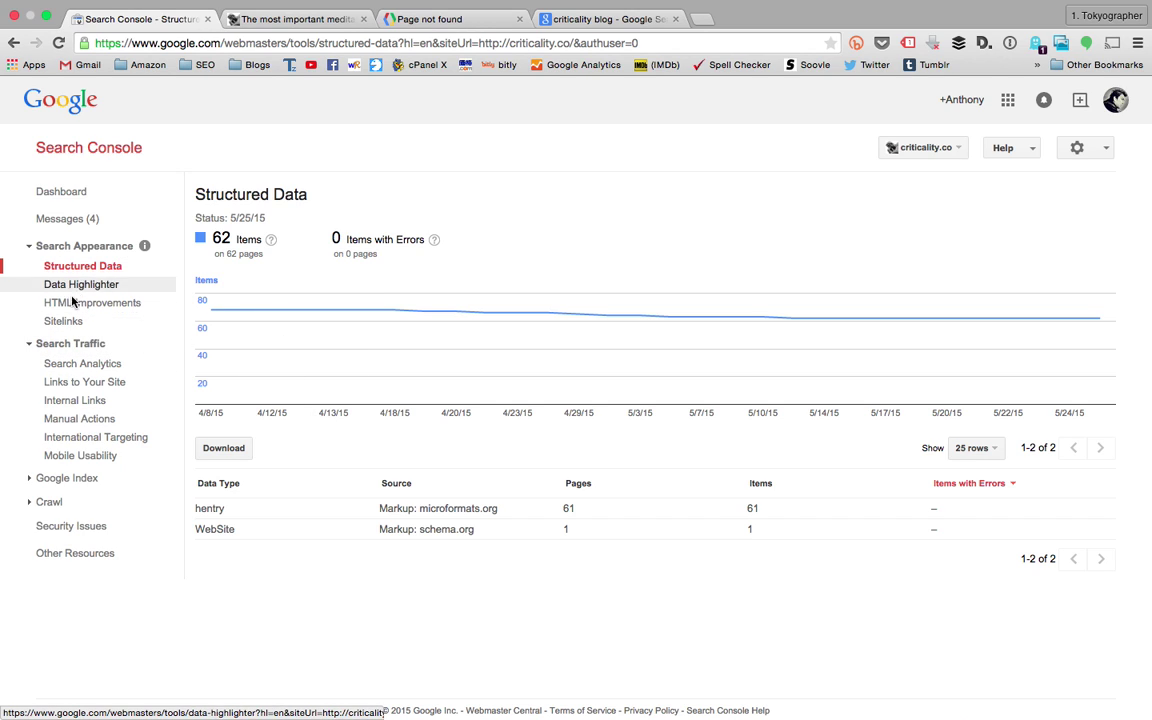
- Open the Search Analytics report and review its clicks chart and list of search queries
{"action": "left_click", "coordinate": [96, 365]}
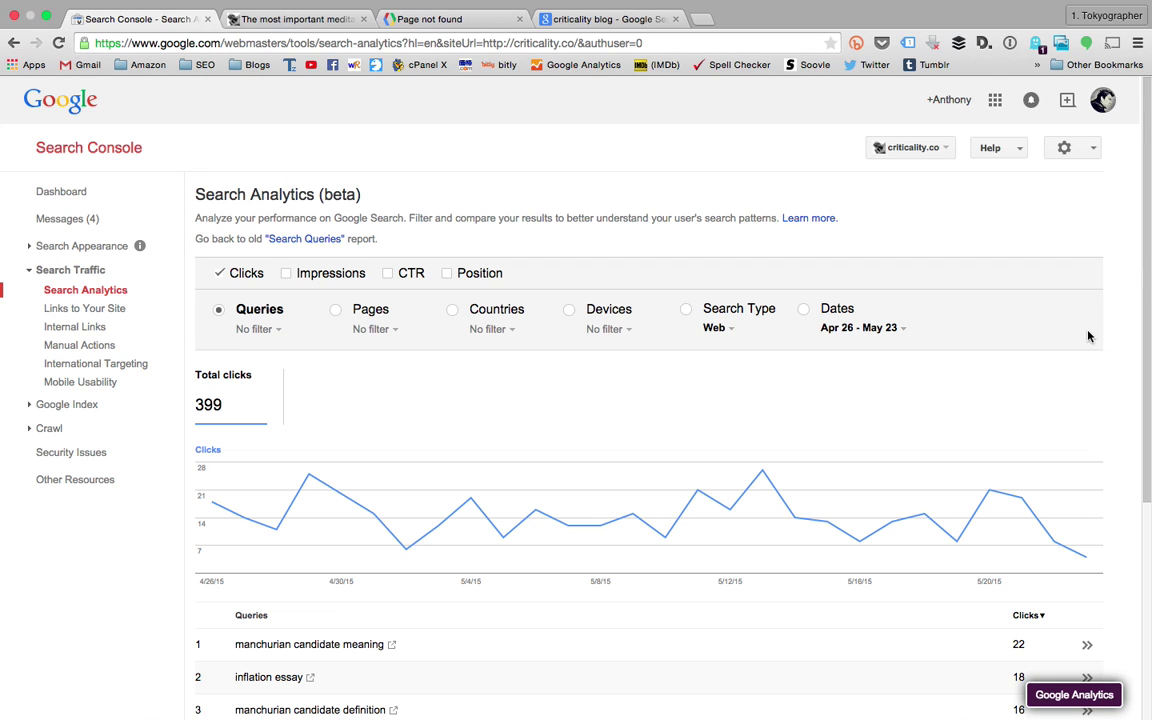
{"action": "scroll", "coordinate": [1088, 335], "scroll_direction": "down", "scroll_amount": 1}
{"action": "scroll", "coordinate": [770, 296], "scroll_direction": "down", "scroll_amount": 1}
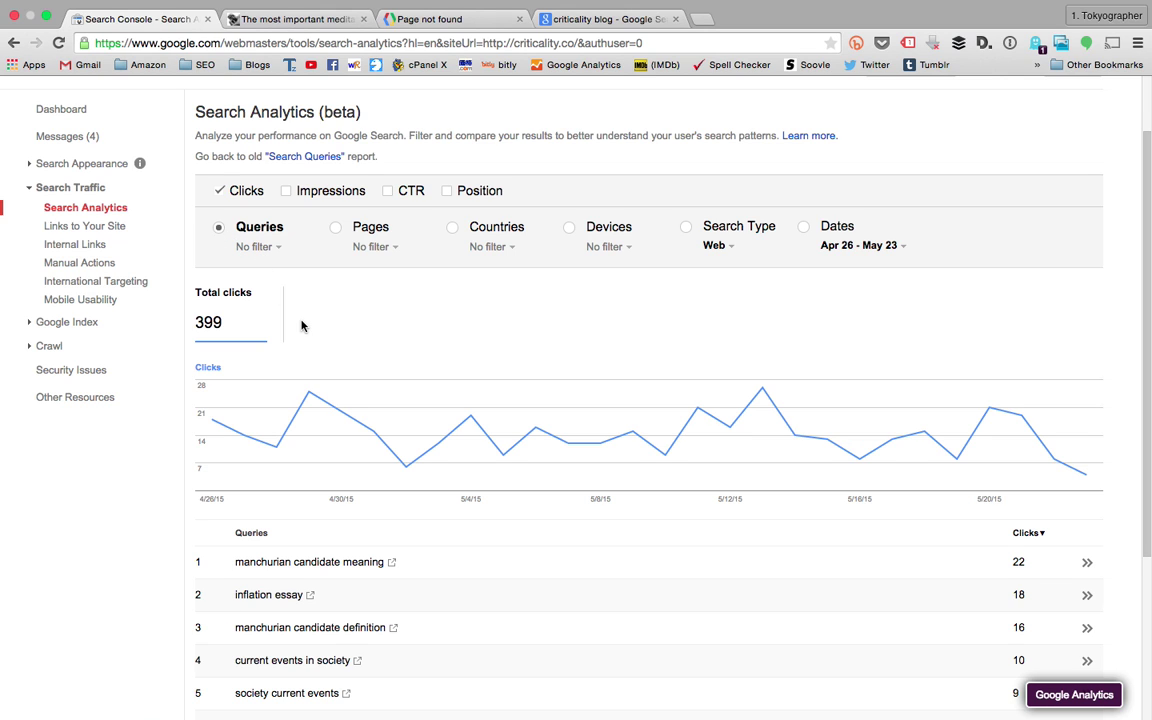
{"action": "scroll", "coordinate": [301, 325], "scroll_direction": "down", "scroll_amount": 1}
{"action": "scroll", "coordinate": [334, 416], "scroll_direction": "down", "scroll_amount": 7}
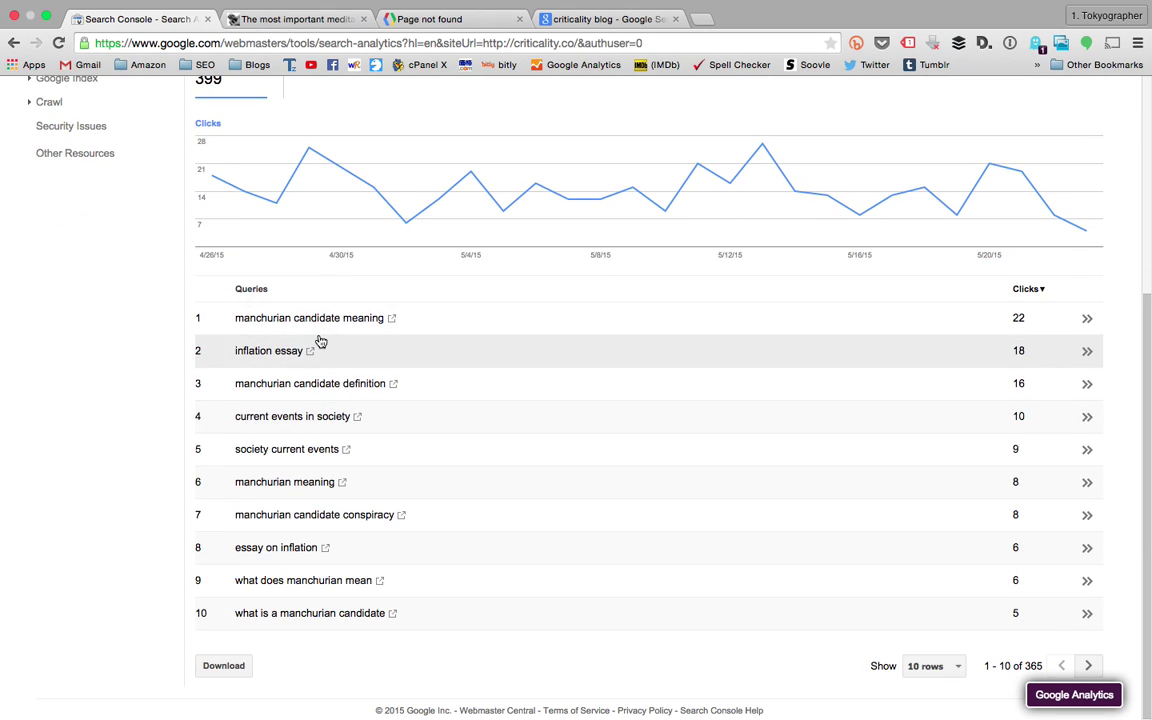
- Review the Google results for the criticality blog and switch to the blog's critical thinking meditation article
{"action": "scroll", "coordinate": [319, 342], "scroll_direction": "up", "scroll_amount": 3}
{"action": "scroll", "coordinate": [319, 341], "scroll_direction": "up", "scroll_amount": 4}
{"action": "left_click", "coordinate": [606, 20]}
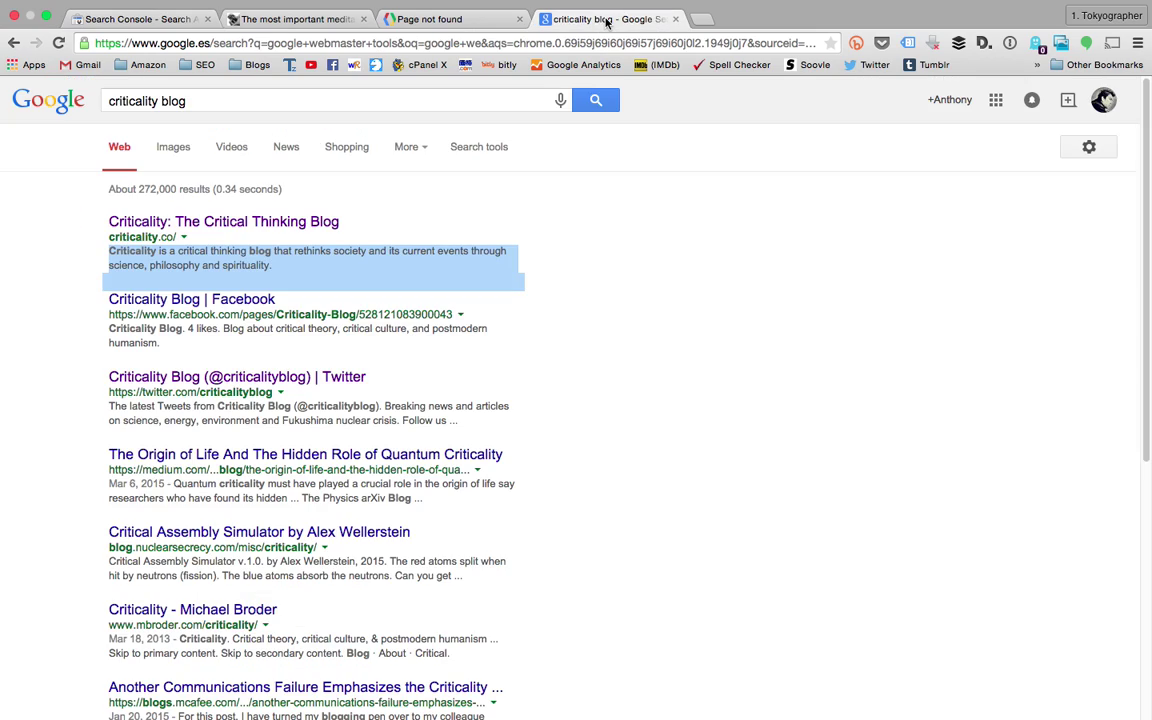
{"action": "scroll", "coordinate": [120, 190], "scroll_direction": "down", "scroll_amount": 5}
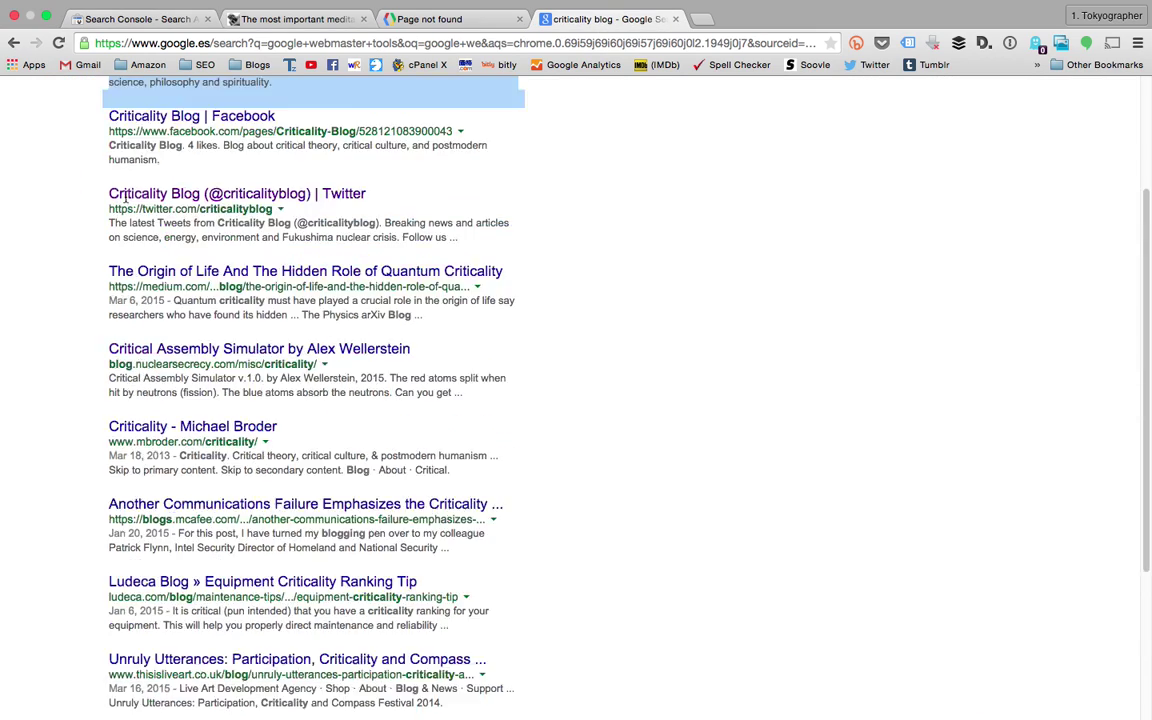
{"action": "scroll", "coordinate": [125, 196], "scroll_direction": "up", "scroll_amount": 5}
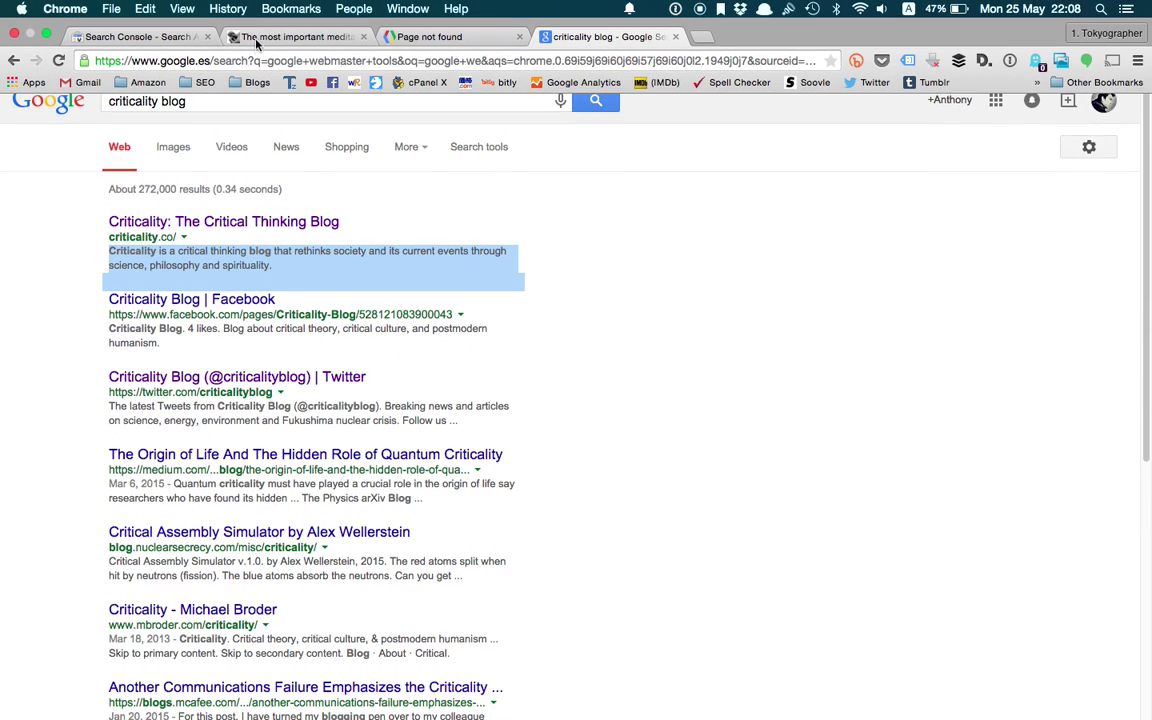
{"action": "left_click", "coordinate": [268, 38]}
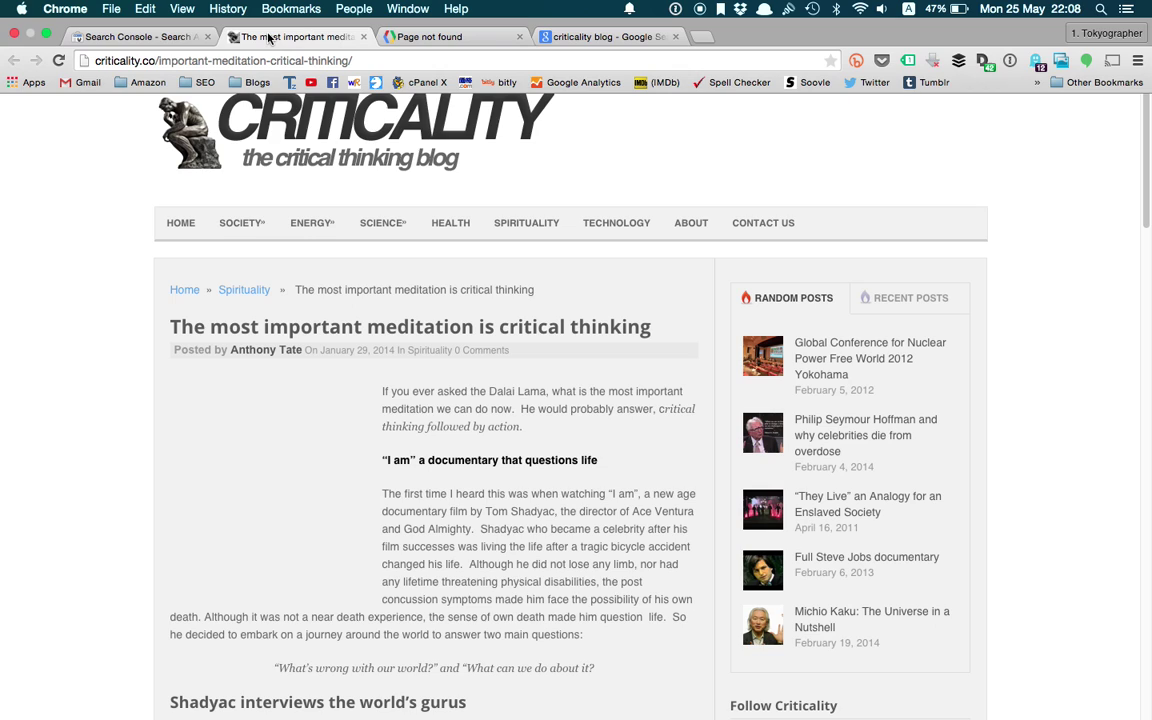
- Return to the Search Analytics report and add the Position metric alongside Clicks for the queries
{"action": "left_click", "coordinate": [159, 37]}
{"action": "scroll", "coordinate": [362, 383], "scroll_direction": "down", "scroll_amount": 2}
{"action": "scroll", "coordinate": [362, 383], "scroll_direction": "down", "scroll_amount": 3}
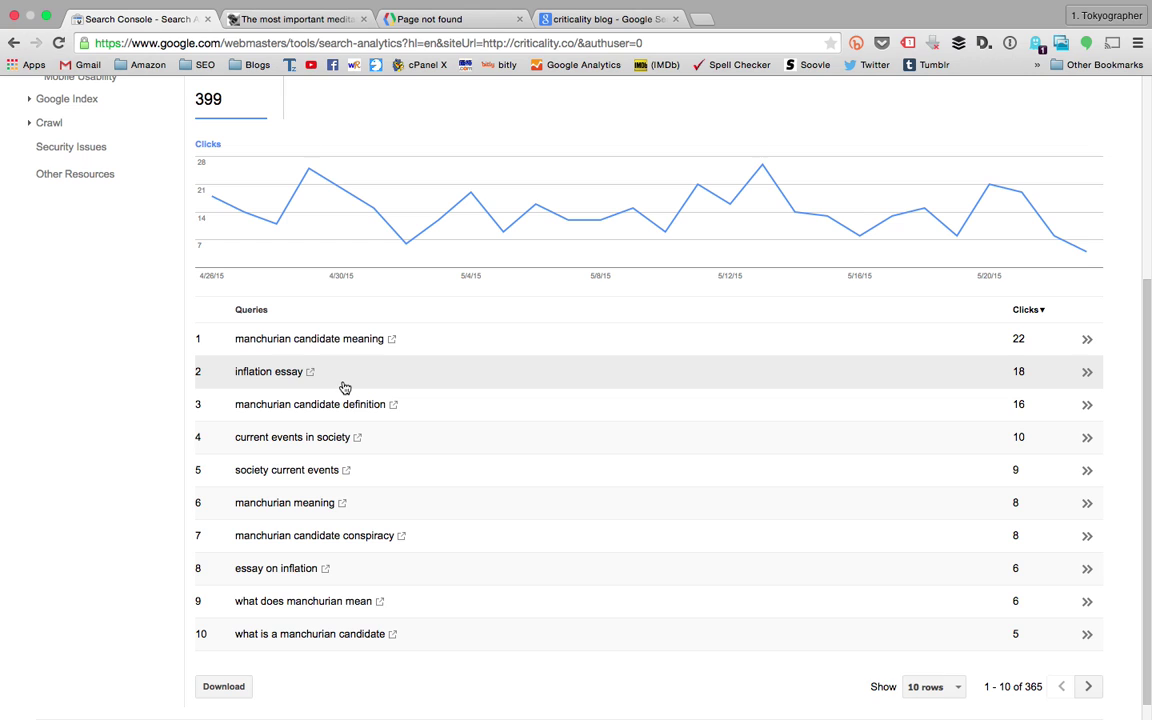
{"action": "scroll", "coordinate": [1016, 372], "scroll_direction": "up", "scroll_amount": 5}
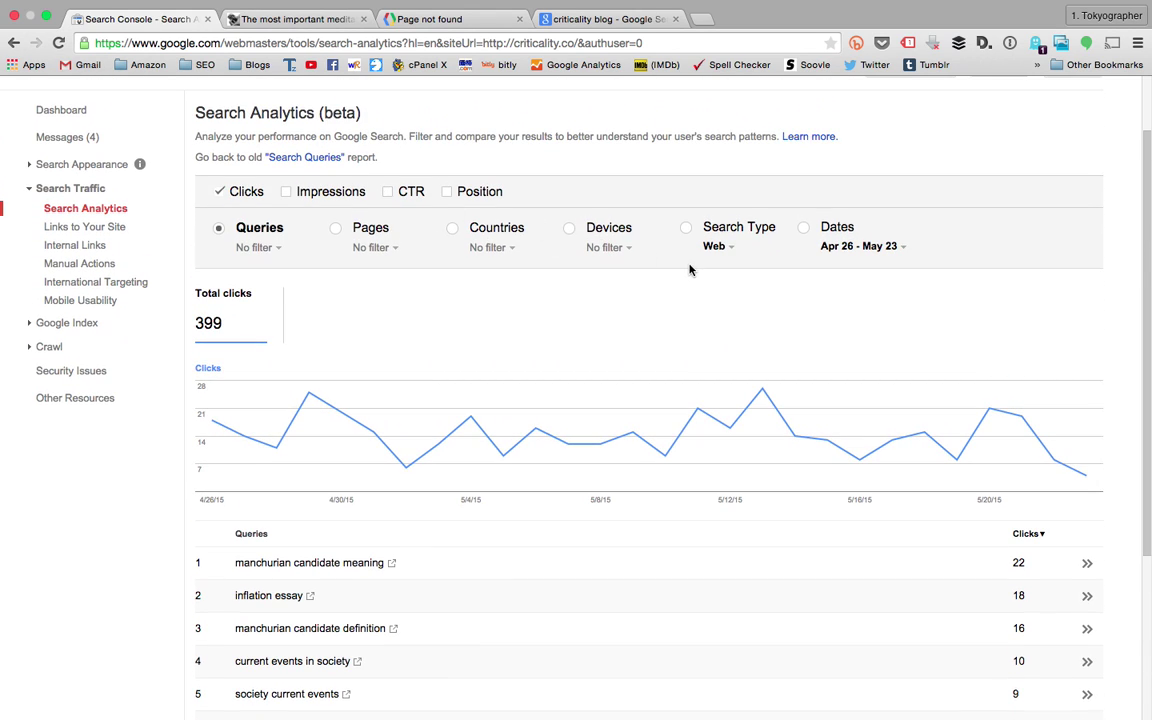
{"action": "left_click", "coordinate": [448, 193]}
{"action": "scroll", "coordinate": [563, 337], "scroll_direction": "down", "scroll_amount": 4}
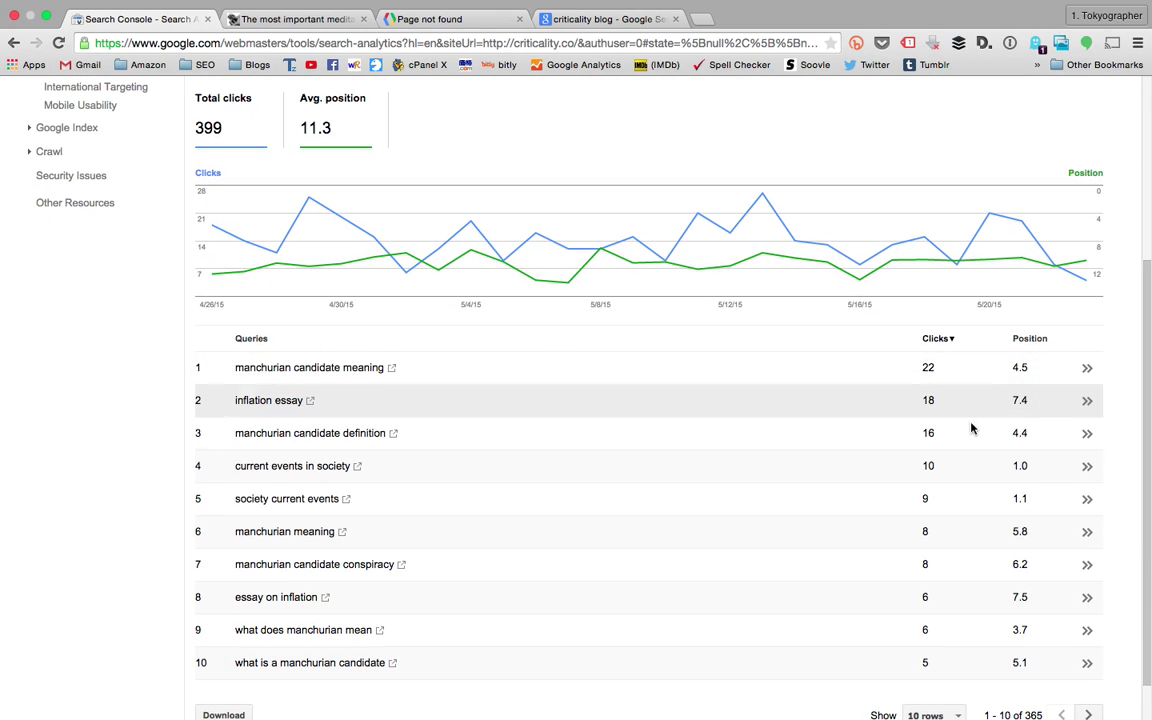
- Switch to the Google search results page and search for "inflation essay"
{"action": "left_click", "coordinate": [566, 21]}
{"action": "triple_click", "coordinate": [420, 107]}
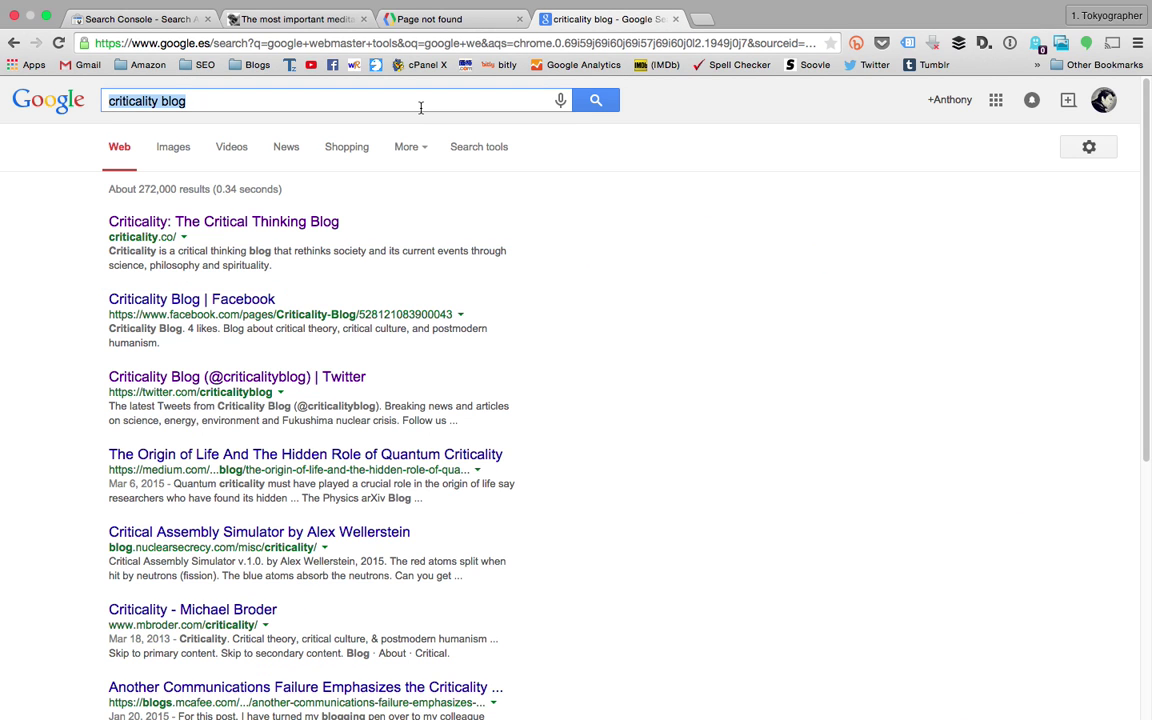
{"action": "type", "text": "inflation e"}
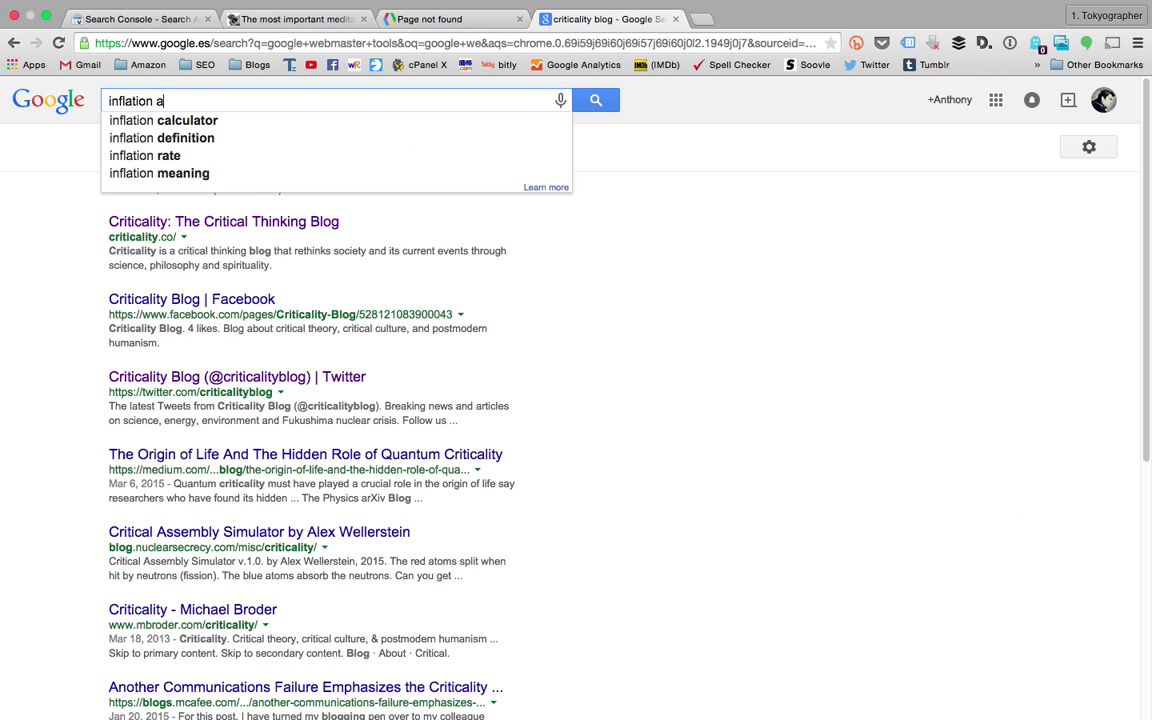
{"action": "type", "text": "ssay"}
{"action": "key", "text": "Return"}
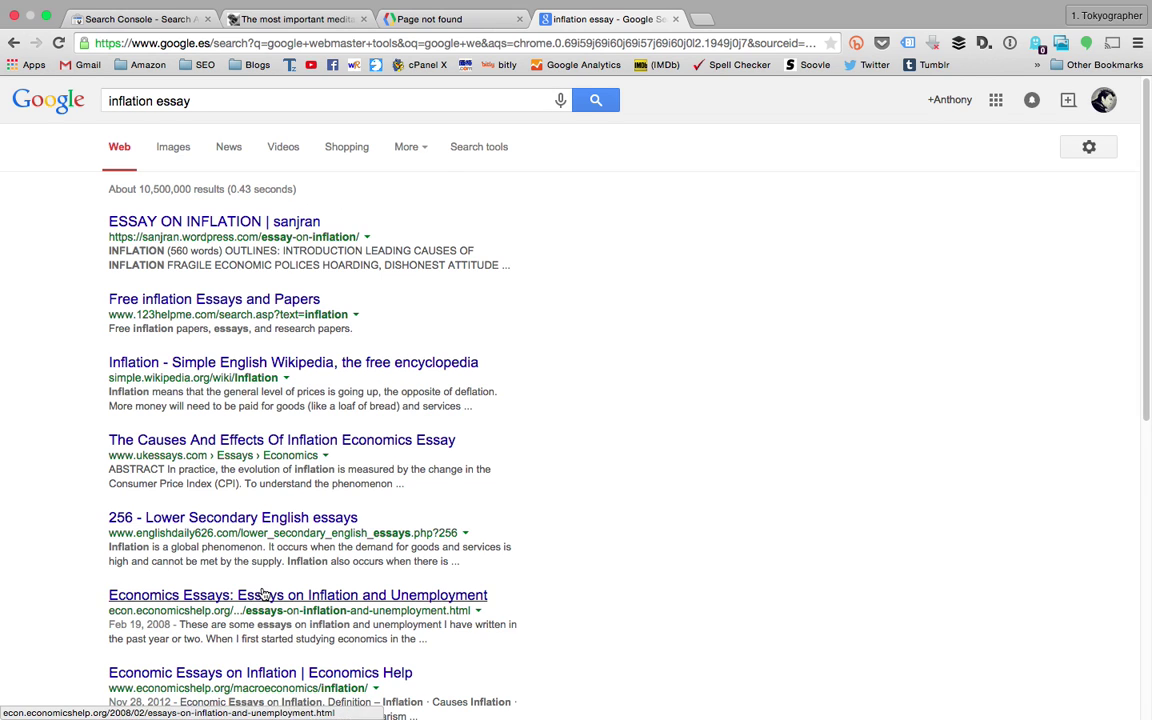
- Scan the first page of inflation essay results for a Criticality listing and go on to the second page
{"action": "scroll", "coordinate": [266, 578], "scroll_direction": "down", "scroll_amount": 2}
{"action": "scroll", "coordinate": [270, 572], "scroll_direction": "down", "scroll_amount": 1}
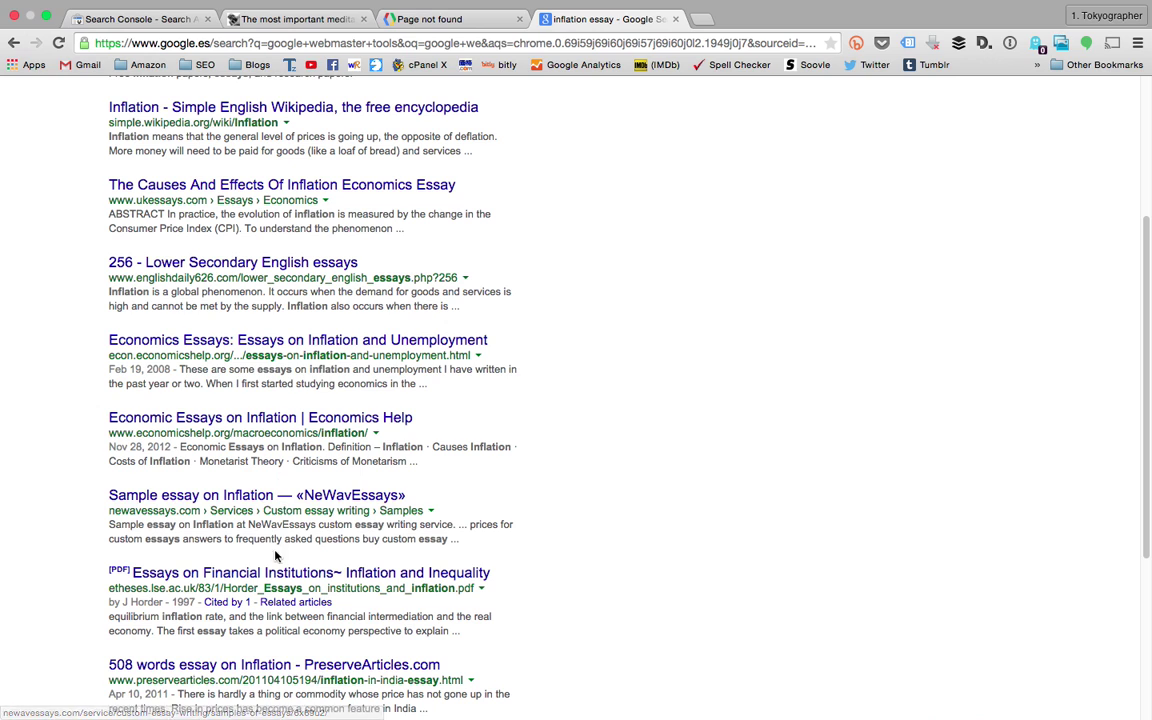
{"action": "scroll", "coordinate": [276, 574], "scroll_direction": "down", "scroll_amount": 3}
{"action": "scroll", "coordinate": [281, 568], "scroll_direction": "down", "scroll_amount": 3}
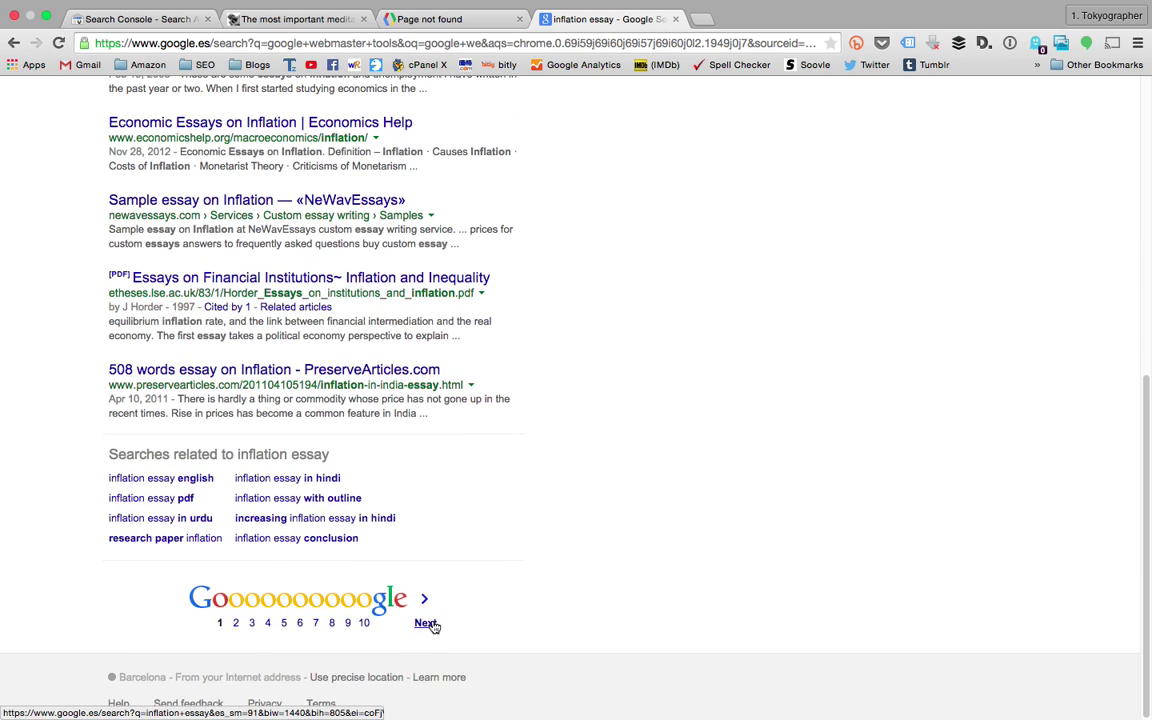
{"action": "left_click", "coordinate": [427, 623]}
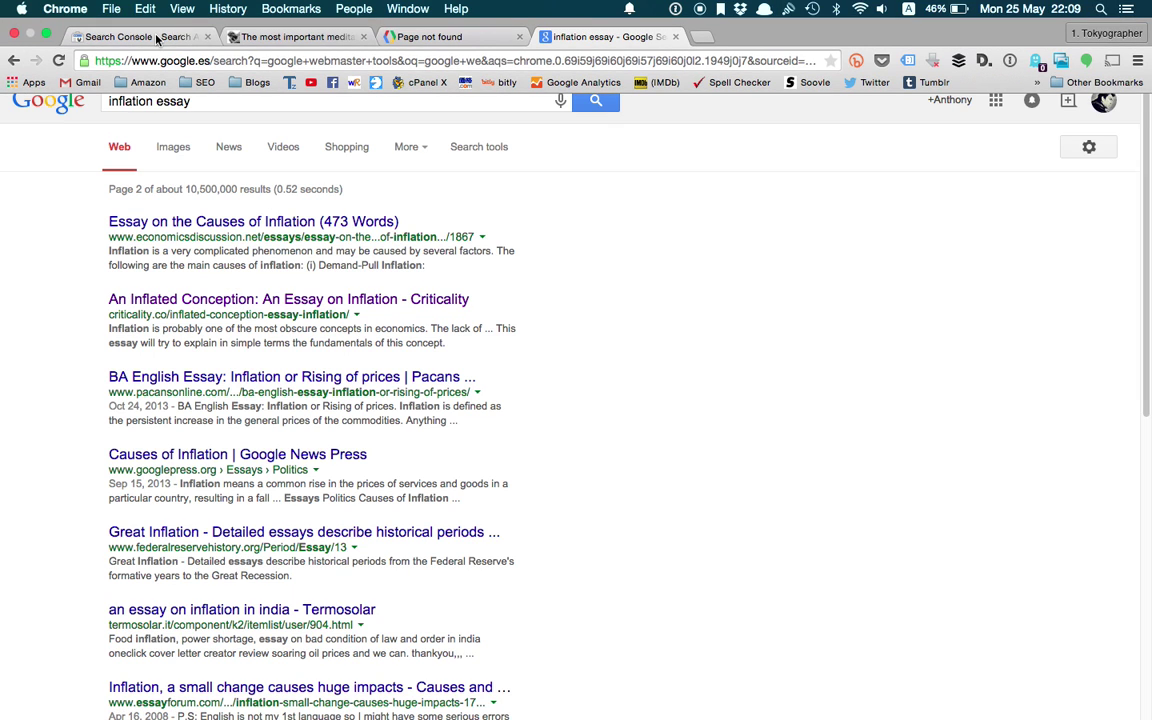
- Compare the "inflation essay" query's position in Search Analytics with the Criticality listing in the Google results
{"action": "left_click", "coordinate": [160, 19]}
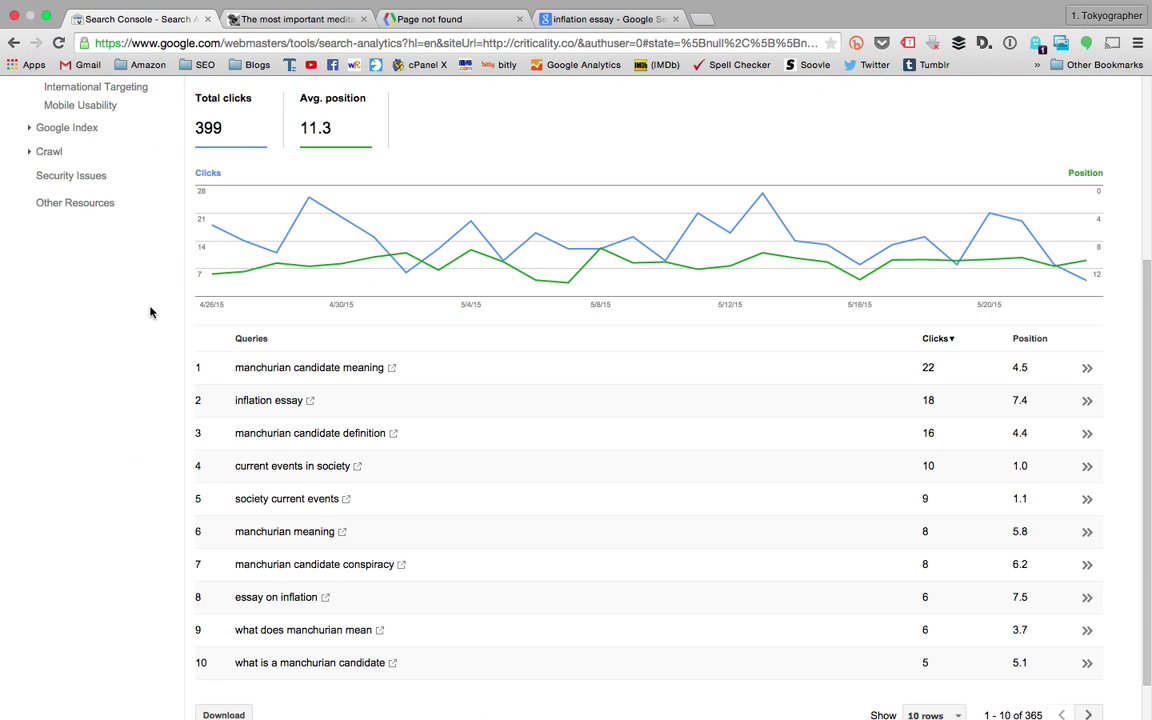
{"action": "scroll", "coordinate": [141, 288], "scroll_direction": "up", "scroll_amount": 5}
{"action": "scroll", "coordinate": [110, 200], "scroll_direction": "down", "scroll_amount": 6}
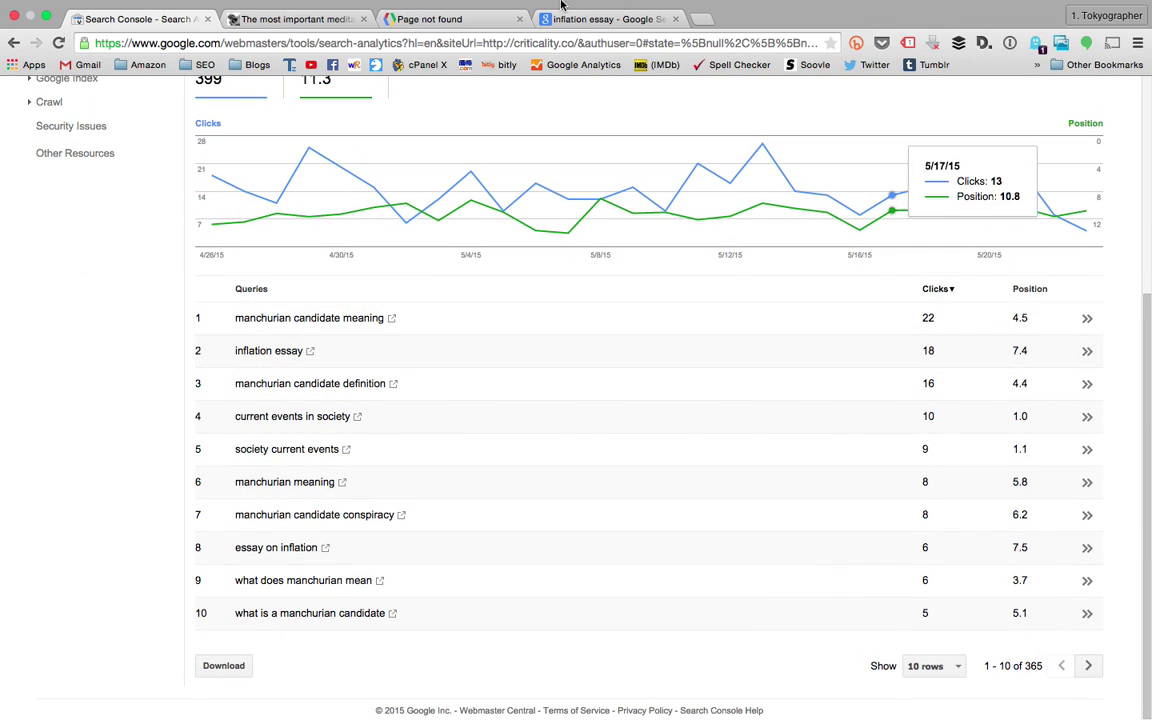
{"action": "left_click", "coordinate": [568, 35]}
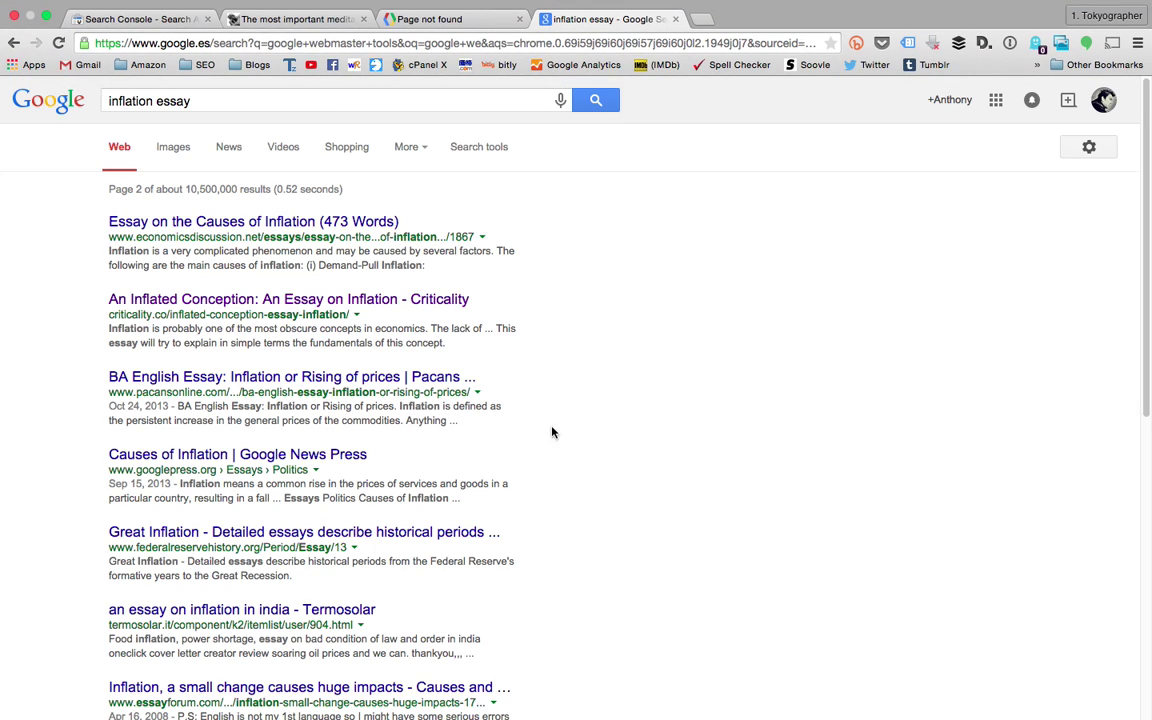
{"action": "double_click", "coordinate": [419, 330]}
{"action": "scroll", "coordinate": [458, 296], "scroll_direction": "down", "scroll_amount": 3}
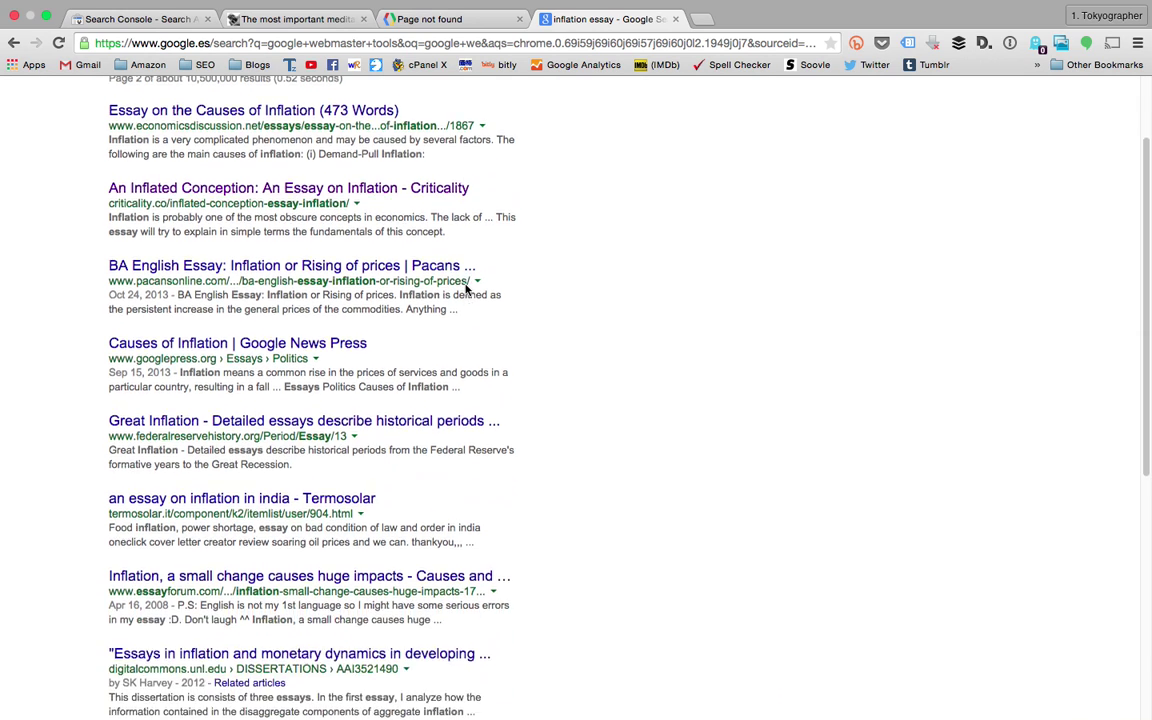
- Check the Search Analytics queries, search Google for "current events in society", and highlight the Criticality listing
{"action": "left_click", "coordinate": [185, 20]}
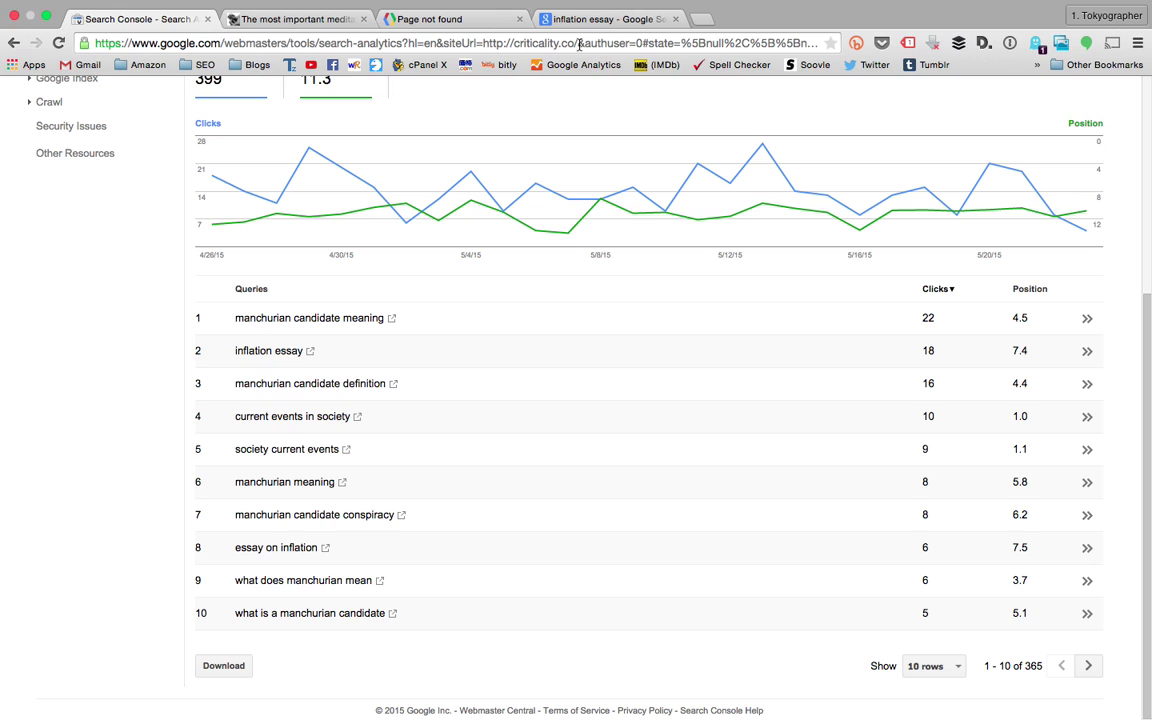
{"action": "left_click", "coordinate": [604, 20]}
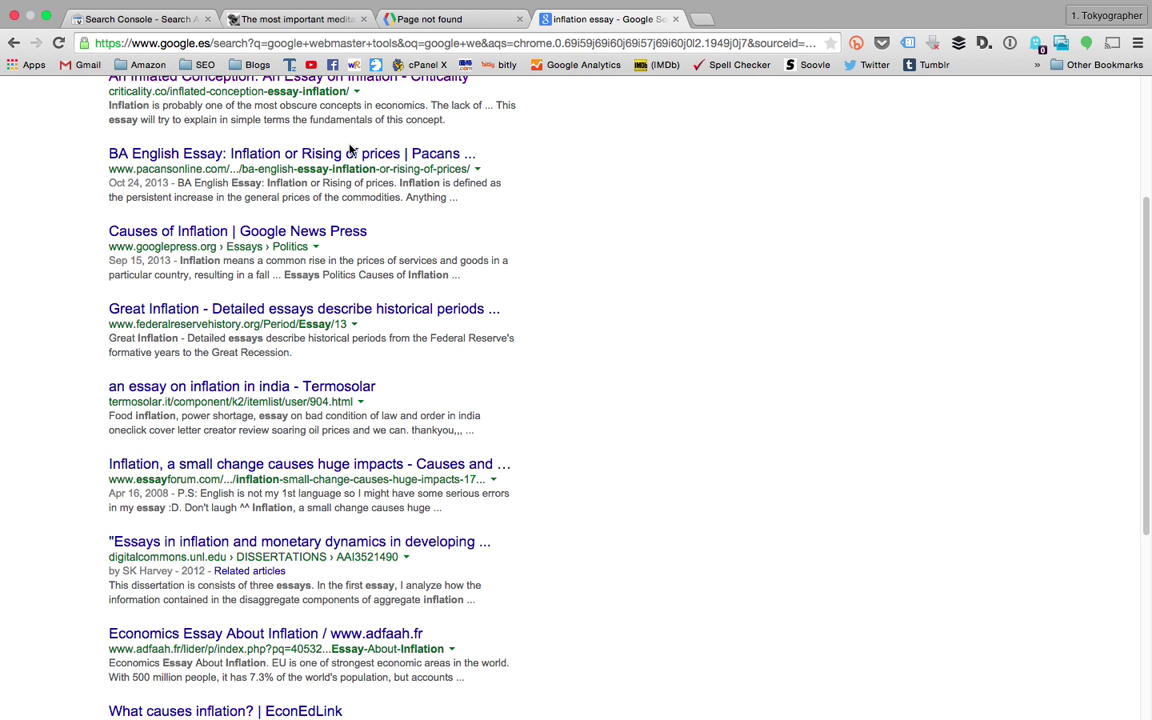
{"action": "scroll", "coordinate": [350, 150], "scroll_direction": "up", "scroll_amount": 5}
{"action": "triple_click", "coordinate": [253, 100]}
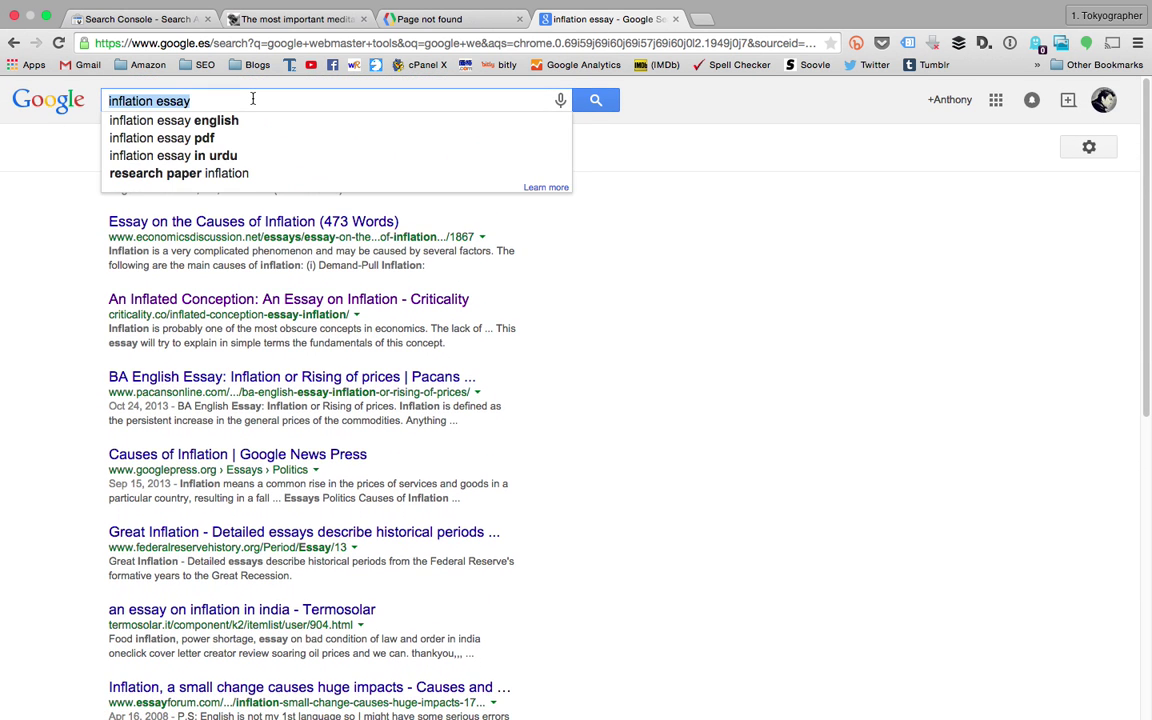
{"action": "type", "text": "current even"}
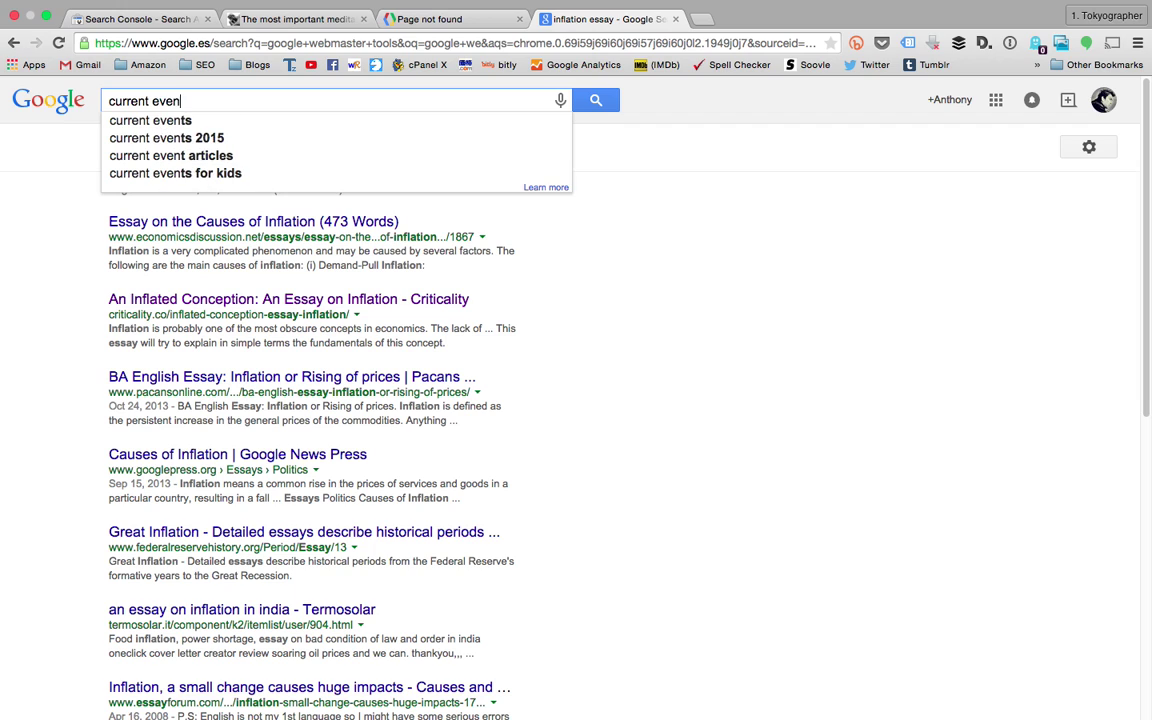
{"action": "type", "text": "ts in societ"}
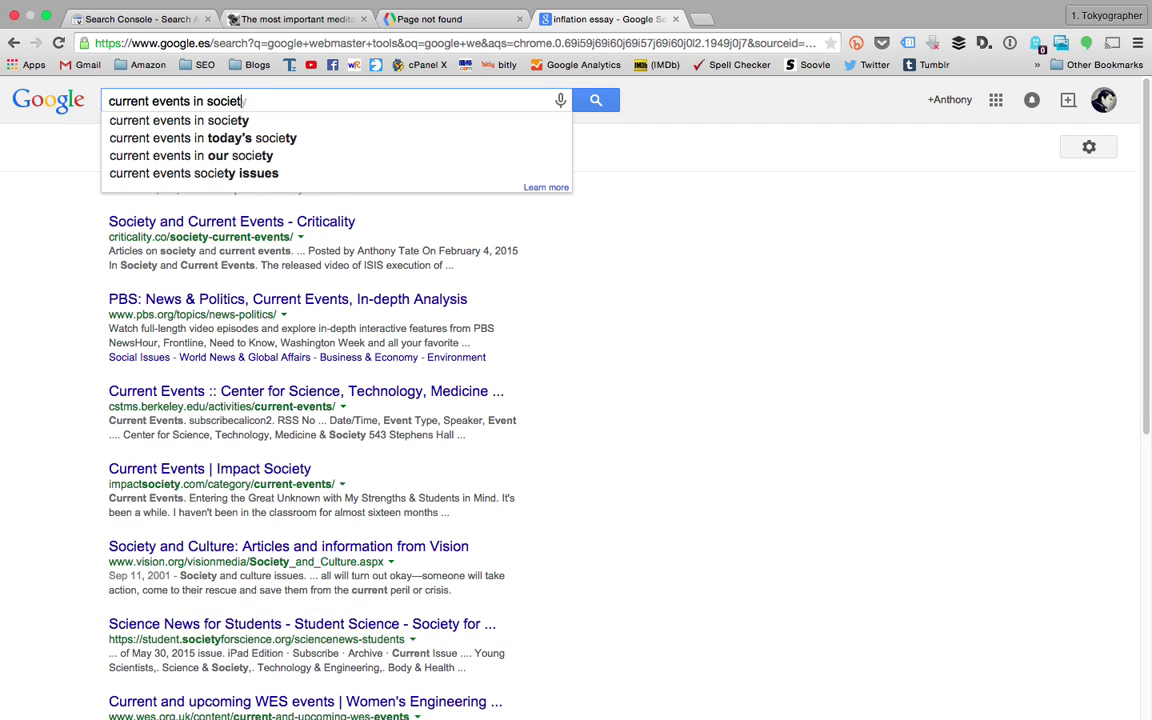
{"action": "type", "text": "y"}
{"action": "key", "text": "Return"}
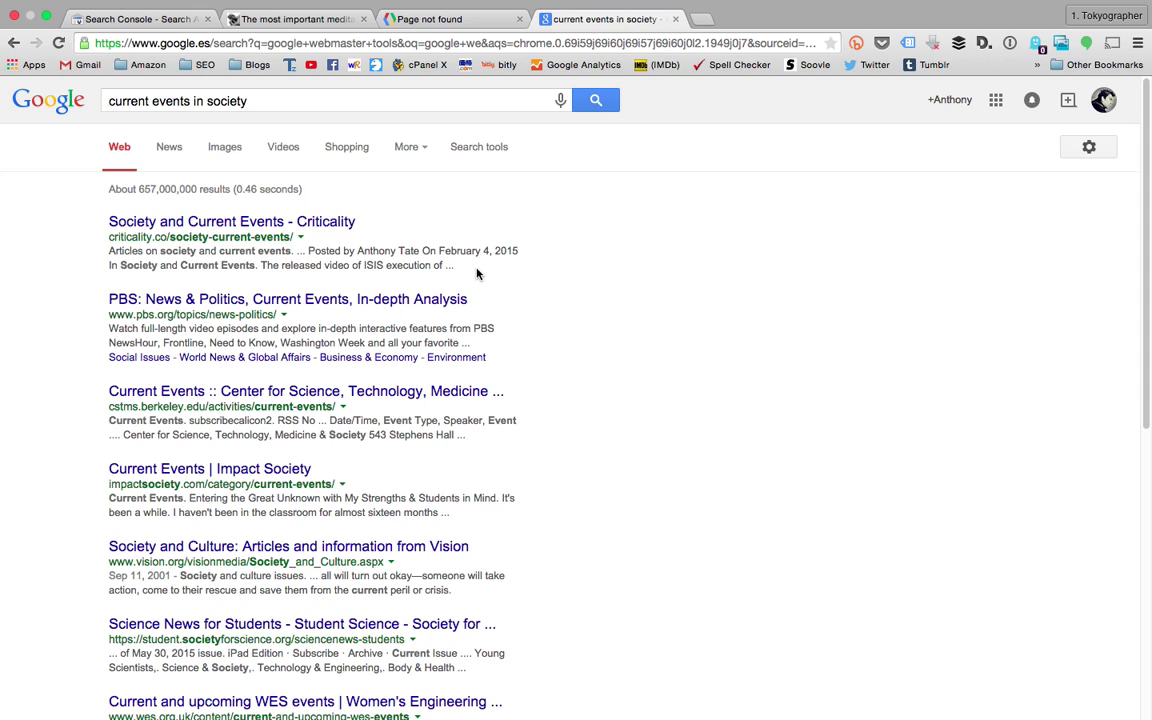
{"action": "left_click_drag", "start_coordinate": [477, 273], "coordinate": [96, 215]}
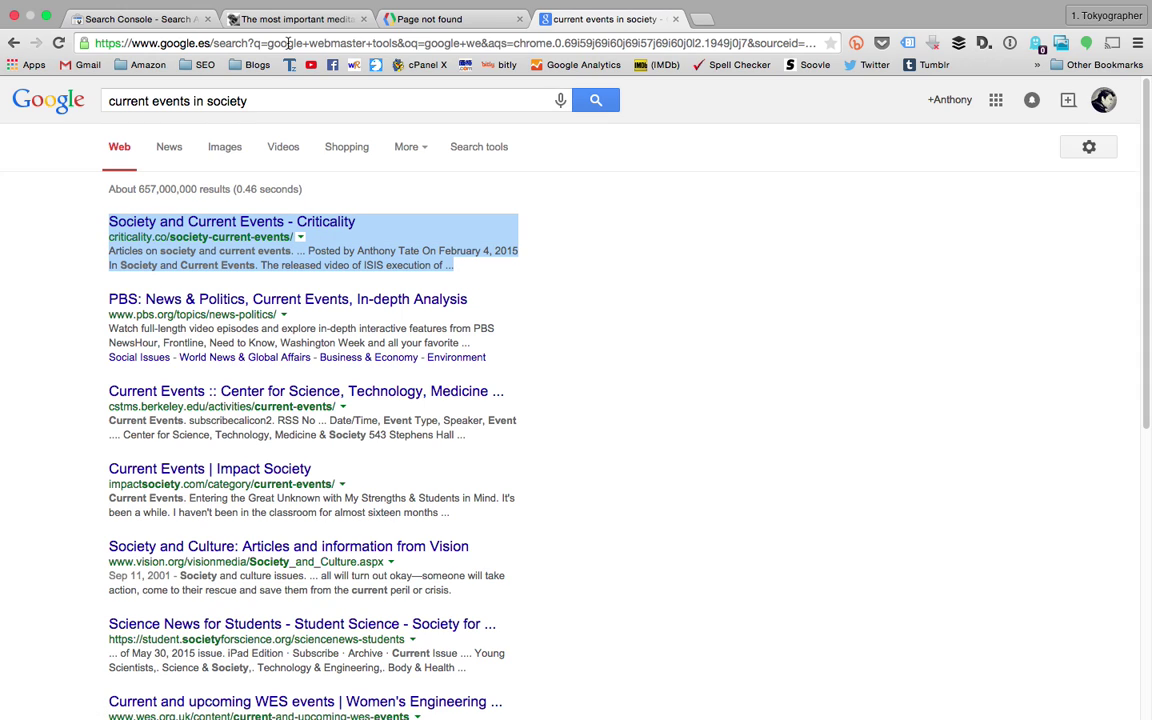
- Go back to Search Analytics and page between the first and second sets of ten queries to compare clicks and positions
{"action": "left_click", "coordinate": [125, 19]}
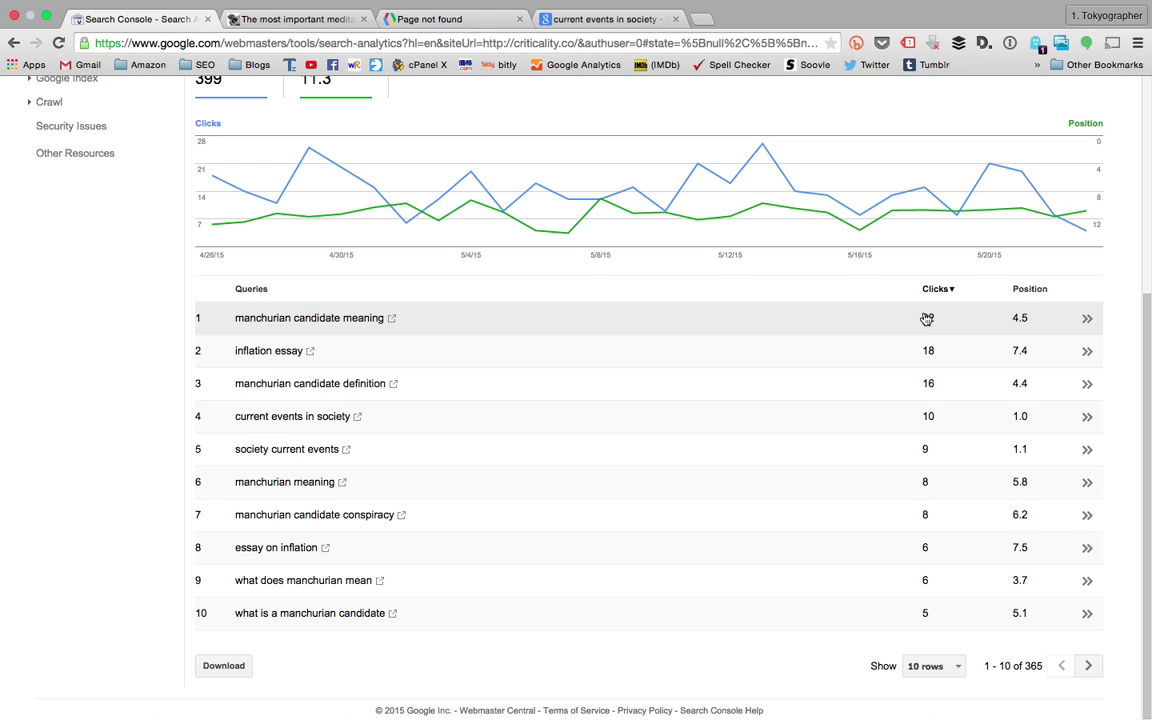
{"action": "left_click", "coordinate": [1089, 666]}
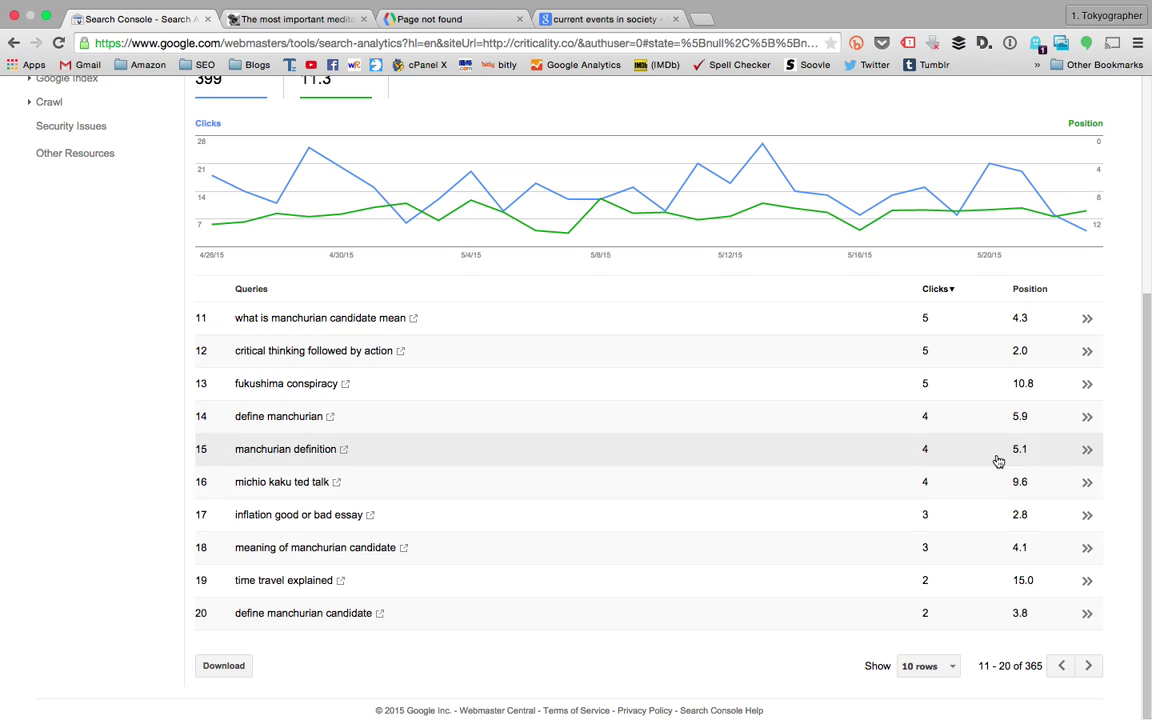
{"action": "left_click", "coordinate": [1061, 666]}
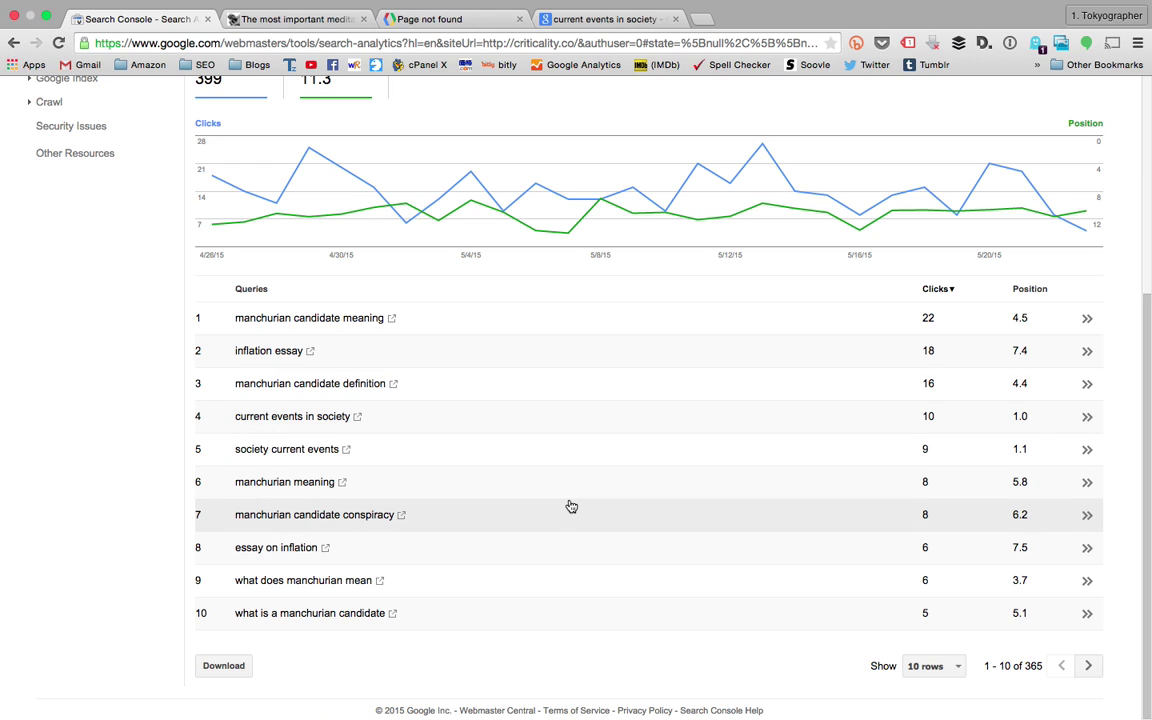
{"action": "left_click", "coordinate": [1090, 666]}
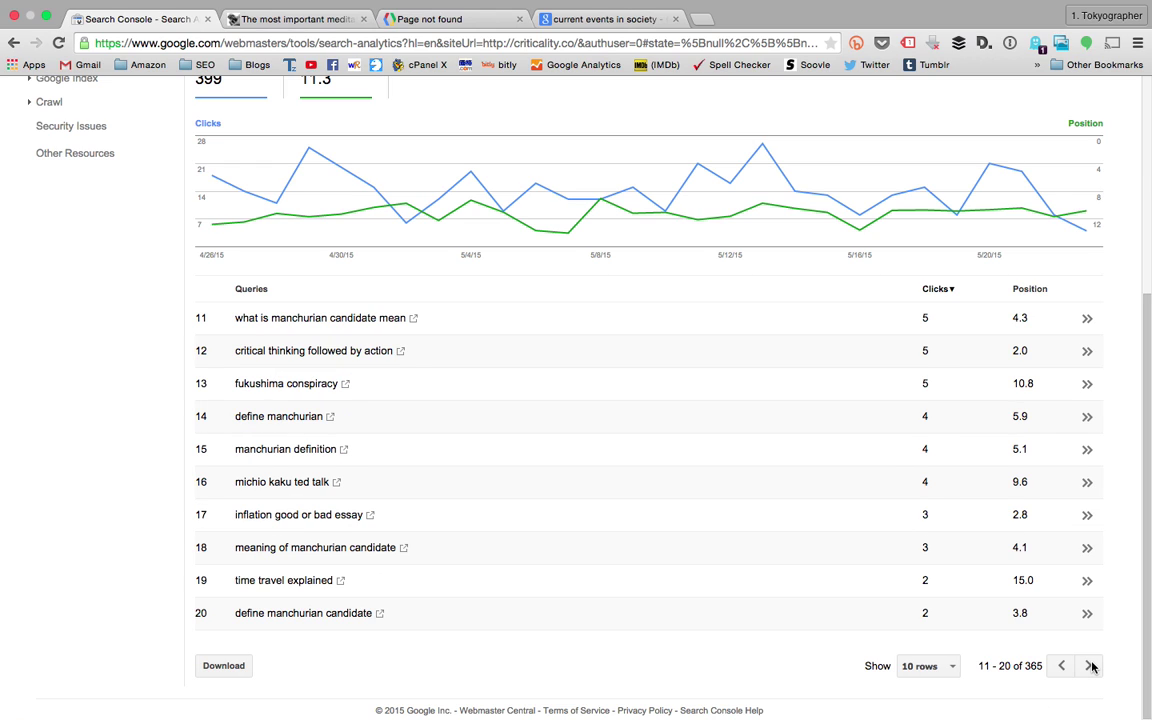
{"action": "left_click", "coordinate": [1061, 666]}
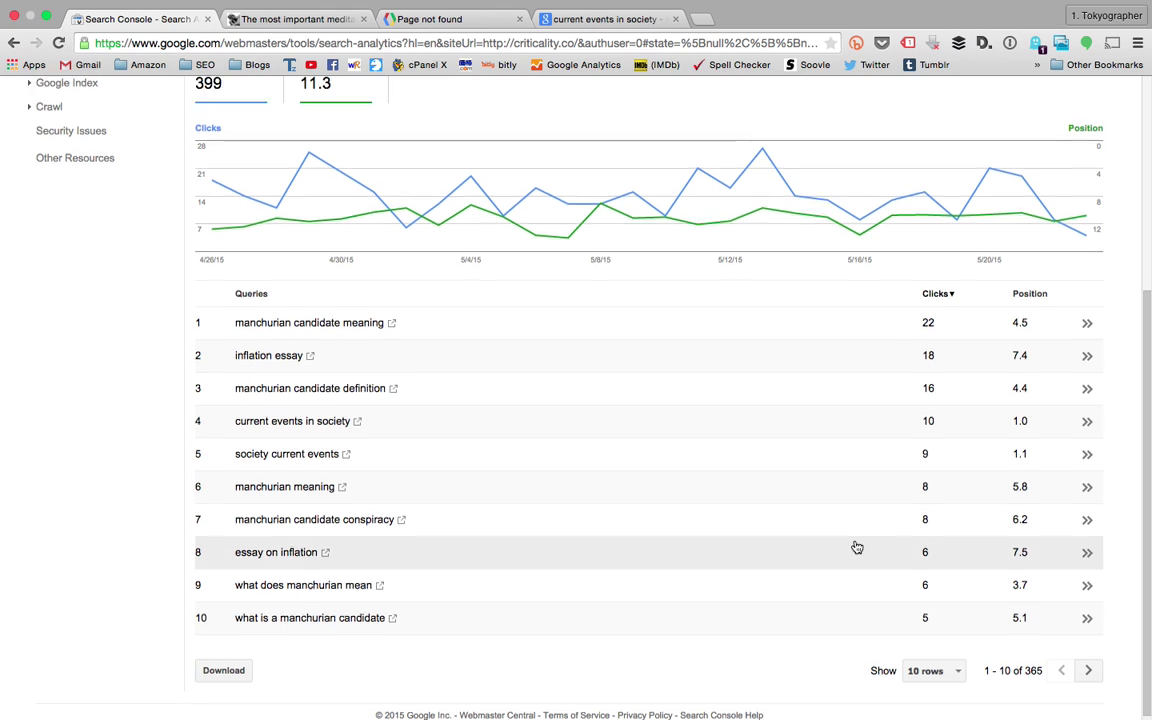
- Highlight the Total clicks figure above the Search Analytics chart
{"action": "scroll", "coordinate": [856, 545], "scroll_direction": "up", "scroll_amount": 5}
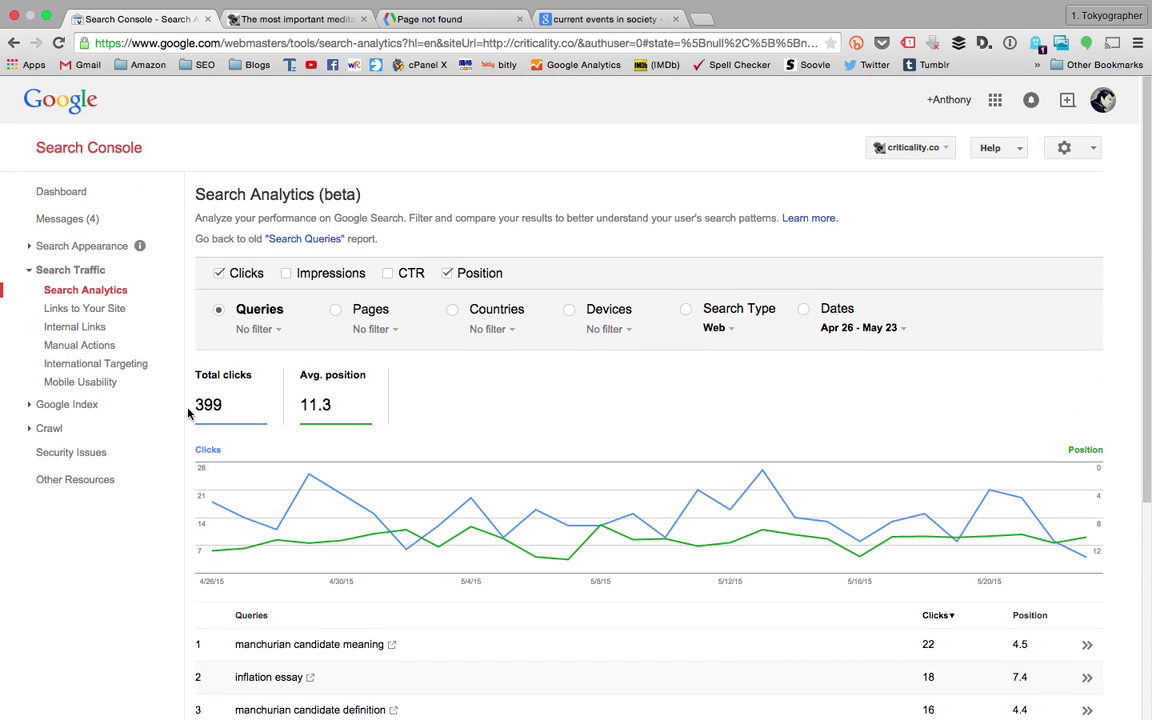
{"action": "double_click", "coordinate": [176, 372]}
{"action": "double_click", "coordinate": [199, 402]}
{"action": "scroll", "coordinate": [199, 404], "scroll_direction": "down", "scroll_amount": 3}
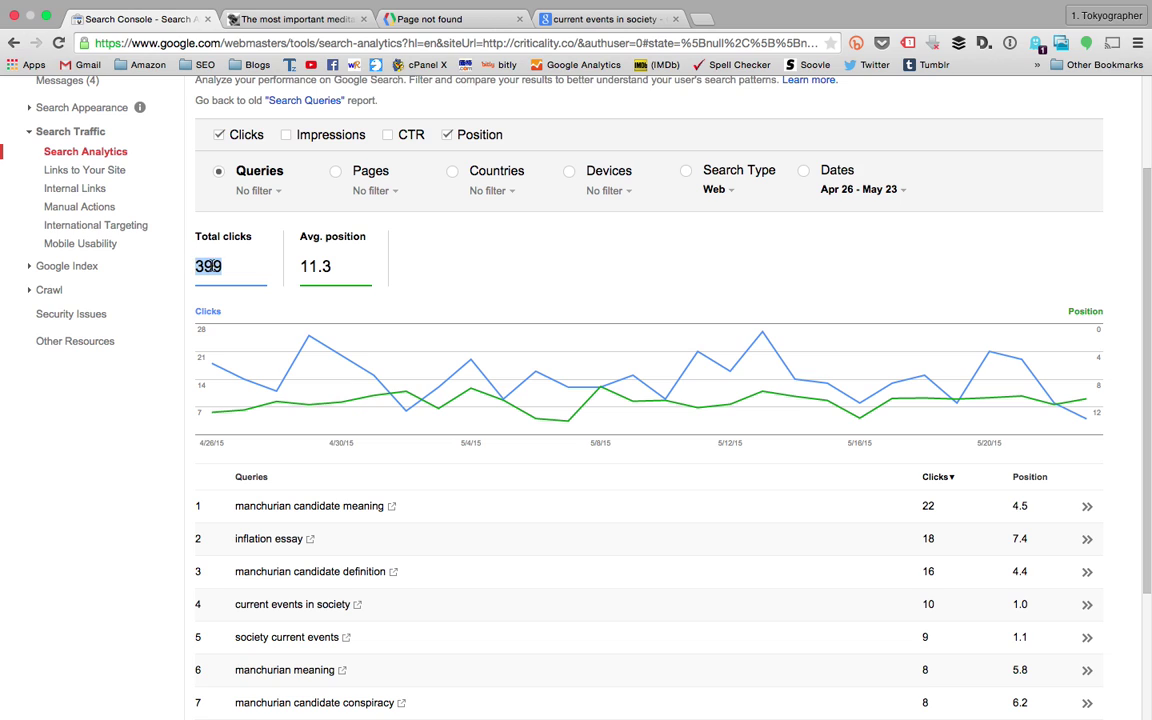
{"action": "triple_click", "coordinate": [208, 266]}
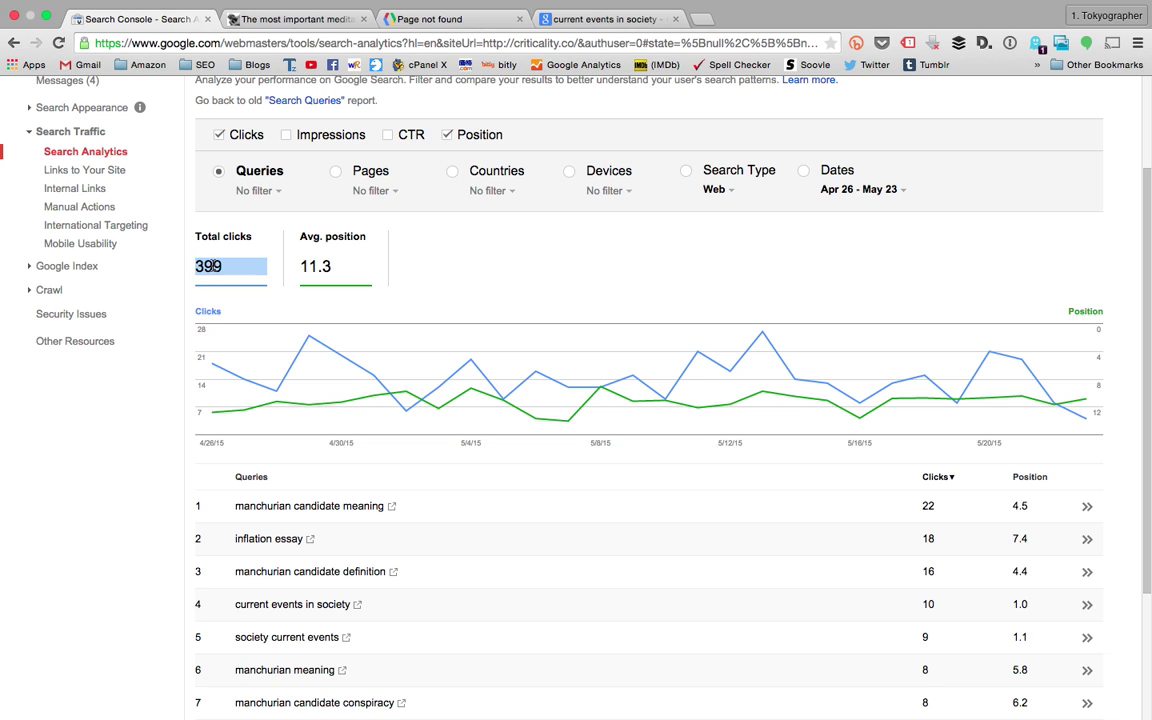
- Switch to the current events search results page and search the web for "analytics" instead
{"action": "left_click", "coordinate": [627, 19]}
{"action": "left_click", "coordinate": [565, 42]}
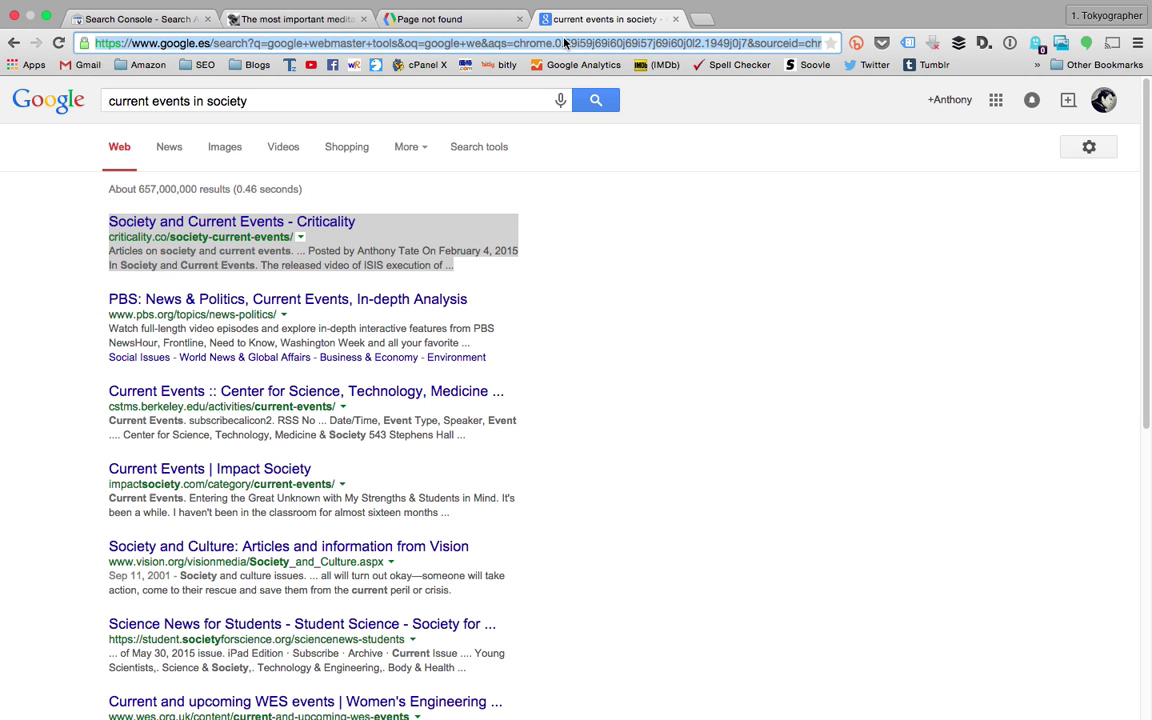
{"action": "type", "text": "analytics"}
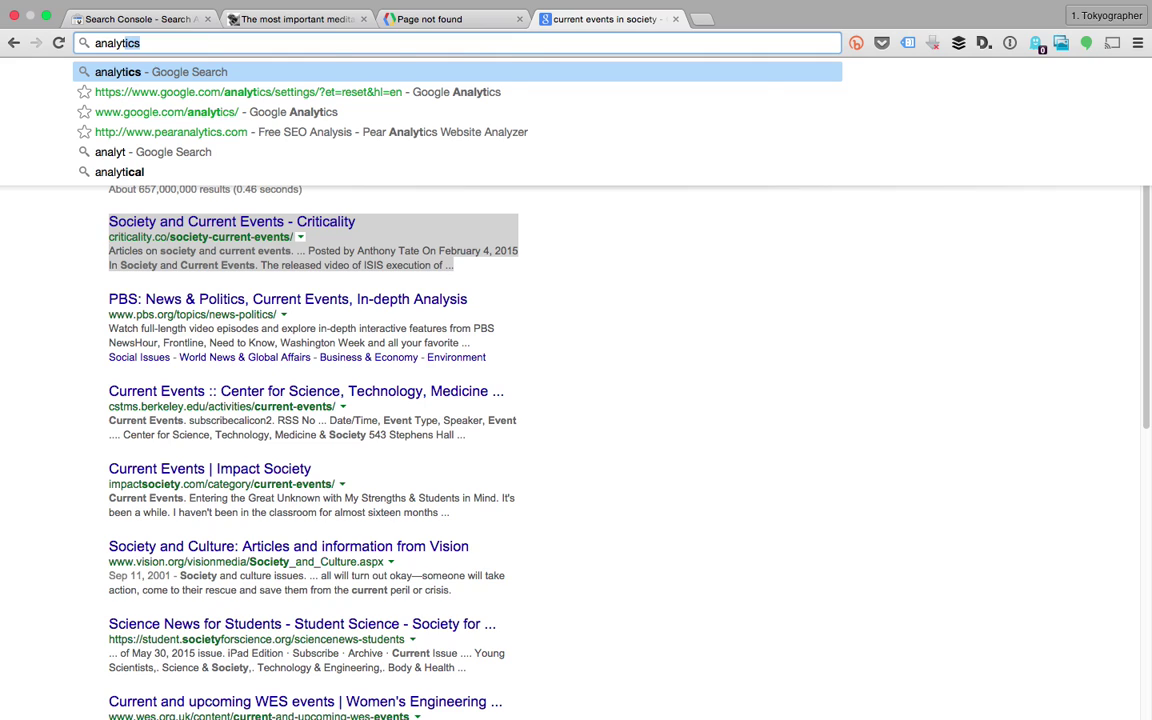
{"action": "key", "text": "Return"}
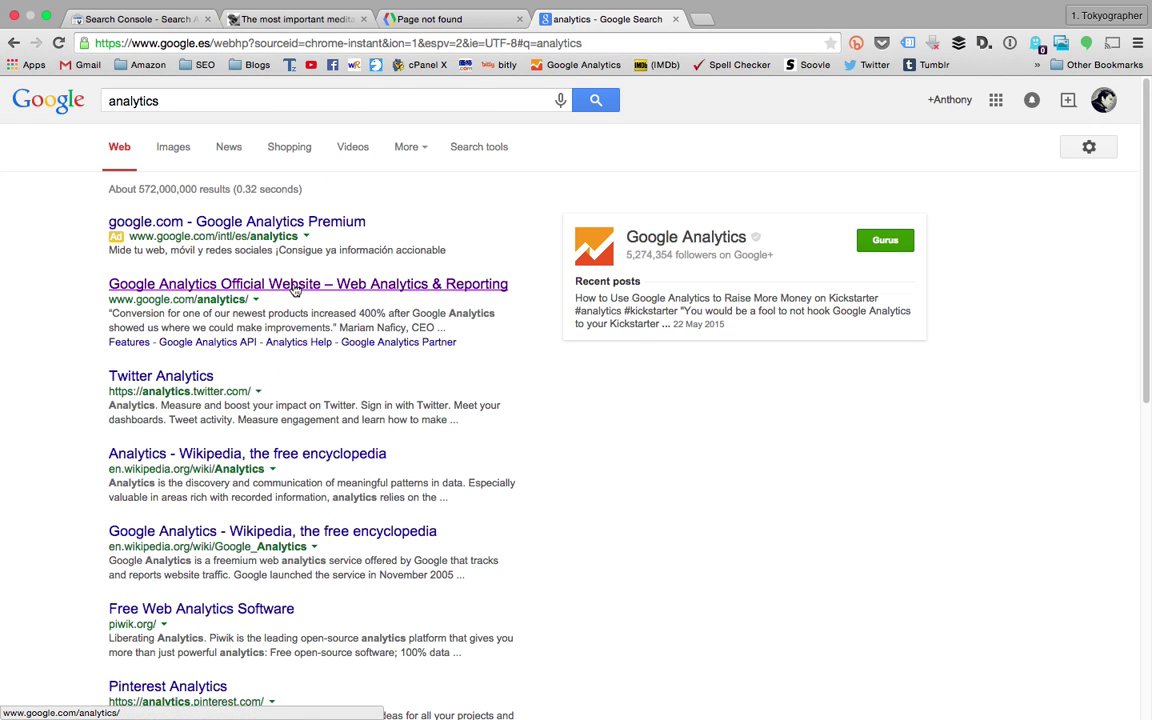
- Open the Google Analytics Official Website result, then return to the Search Analytics report for criticality.co
{"action": "left_click", "coordinate": [295, 287]}
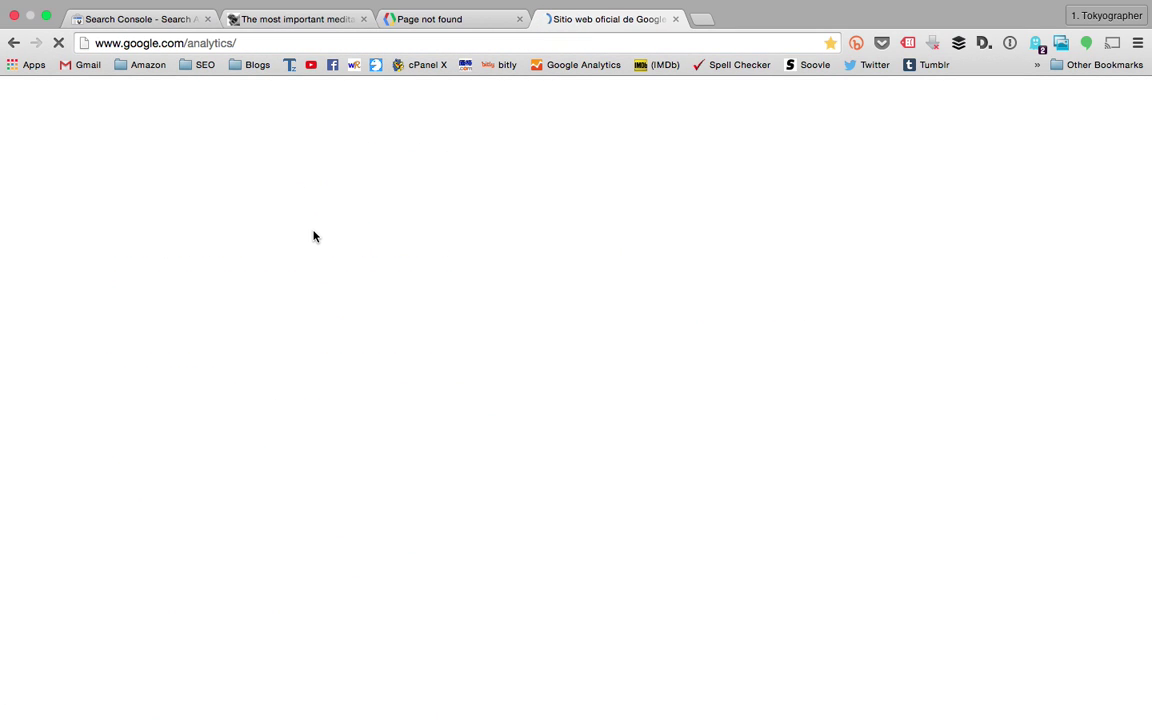
{"action": "left_click", "coordinate": [145, 17]}
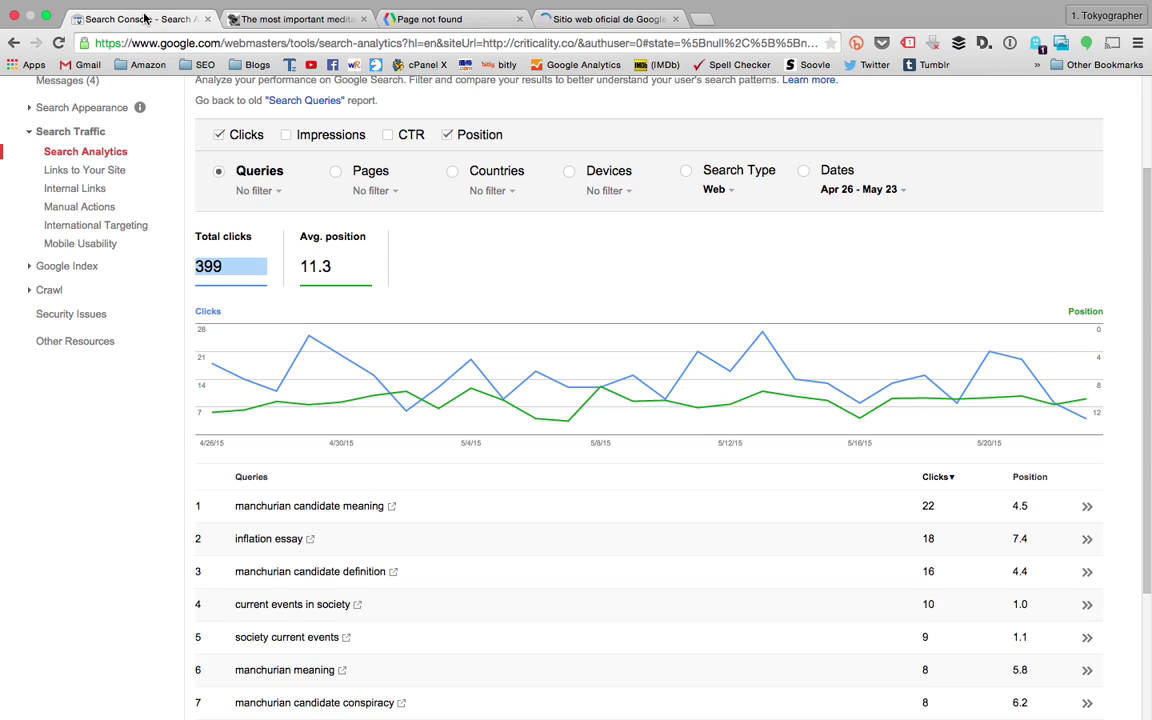
{"action": "scroll", "coordinate": [282, 210], "scroll_direction": "up", "scroll_amount": 3}
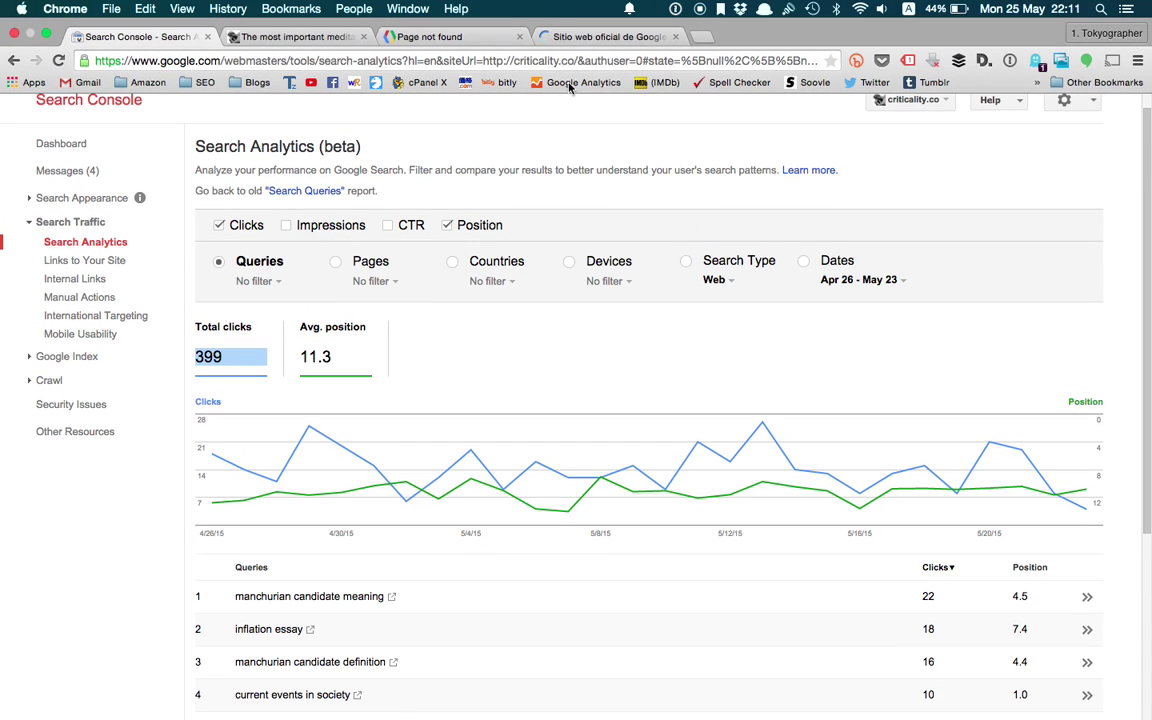
- Go to the Criticality meditation article and check in Ghostery which trackers, including Google Analytics, run on the page
{"action": "left_click", "coordinate": [300, 37]}
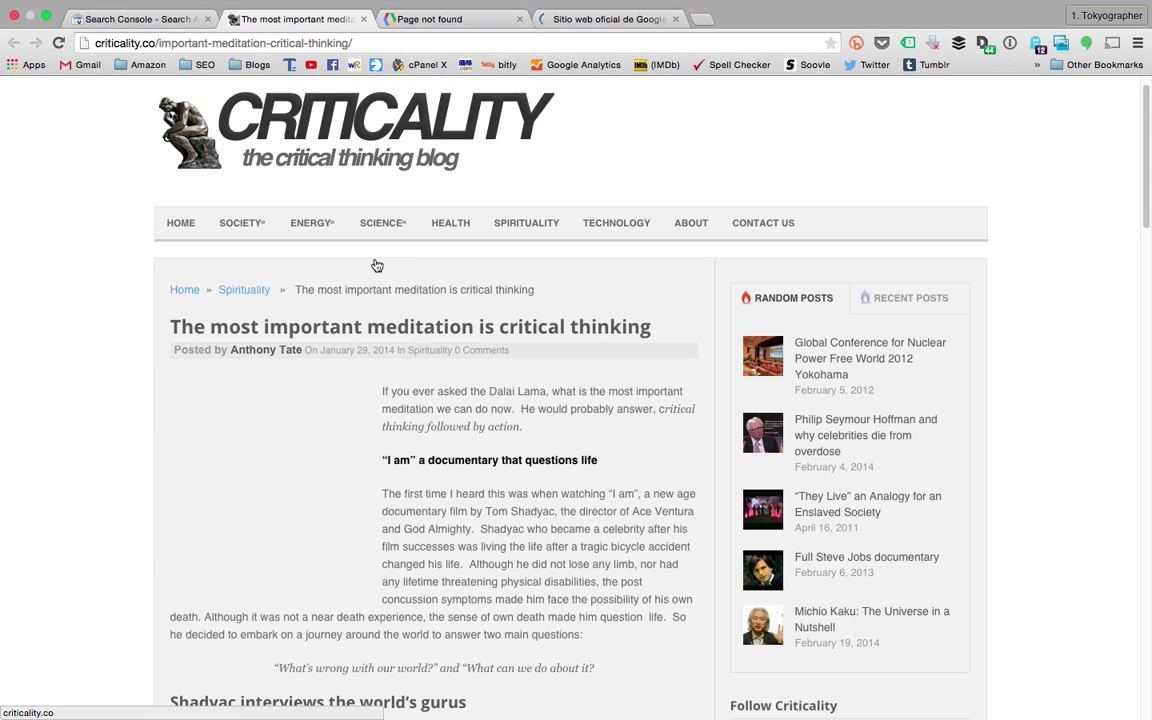
{"action": "scroll", "coordinate": [373, 257], "scroll_direction": "down", "scroll_amount": 10}
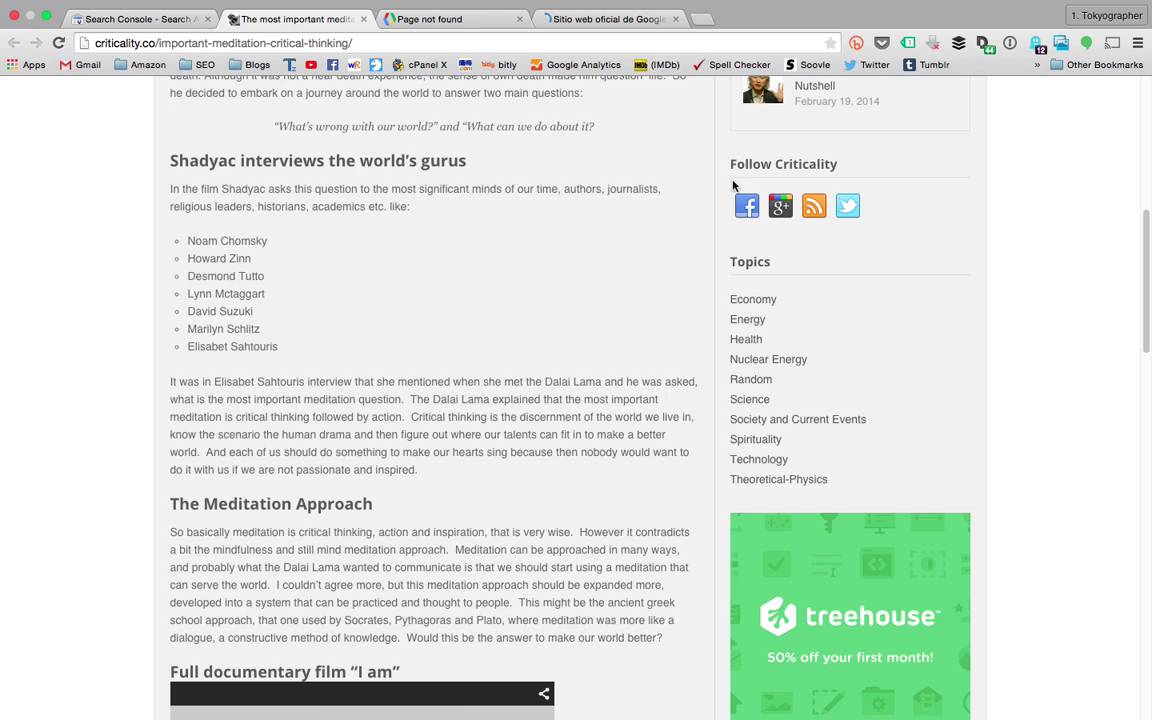
{"action": "left_click", "coordinate": [1037, 44]}
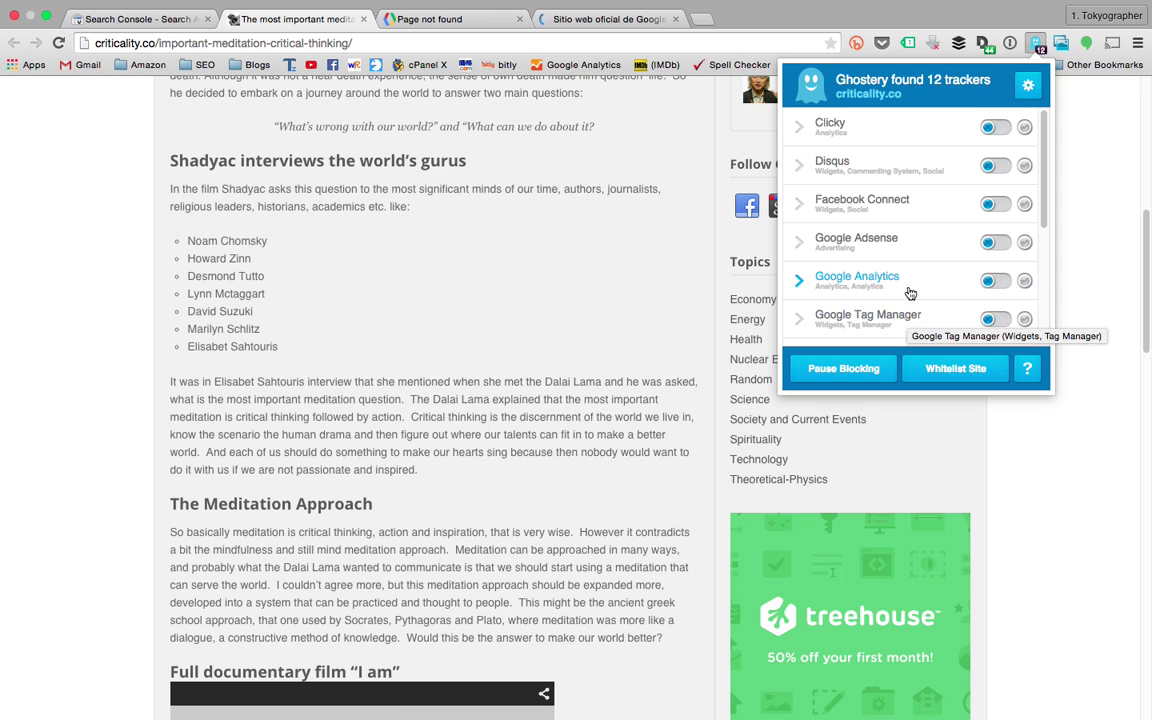
{"action": "left_click", "coordinate": [648, 347]}
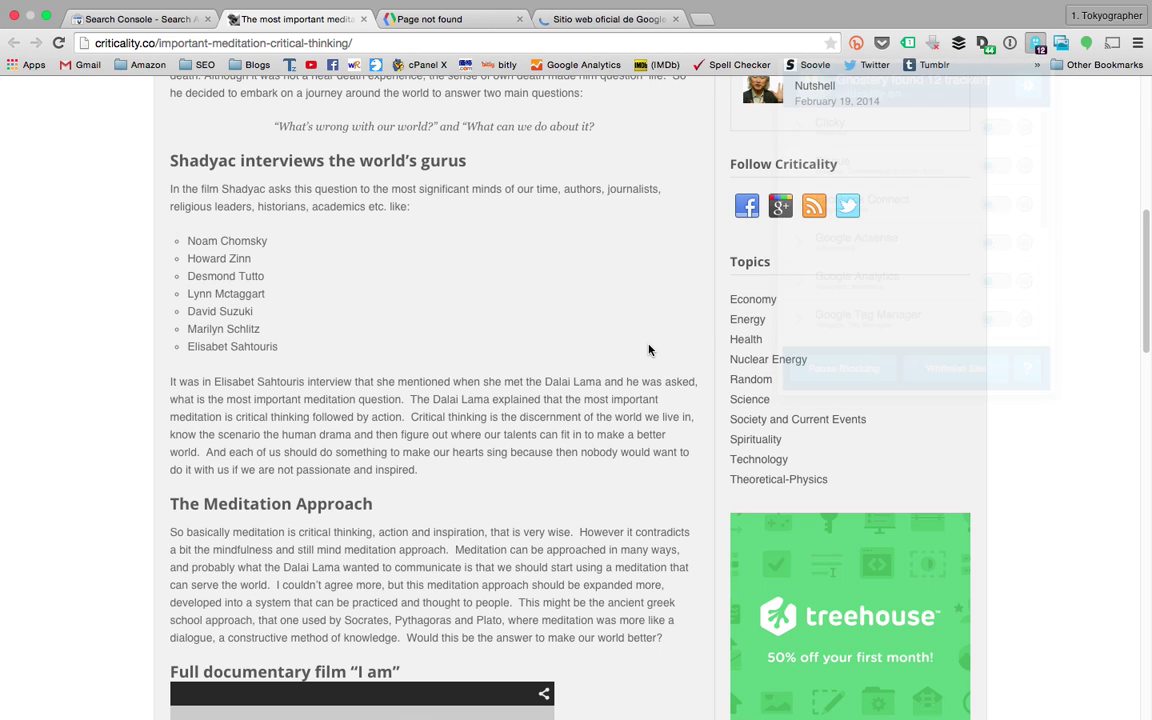
{"action": "scroll", "coordinate": [599, 259], "scroll_direction": "up", "scroll_amount": 5}
{"action": "scroll", "coordinate": [599, 262], "scroll_direction": "up", "scroll_amount": 6}
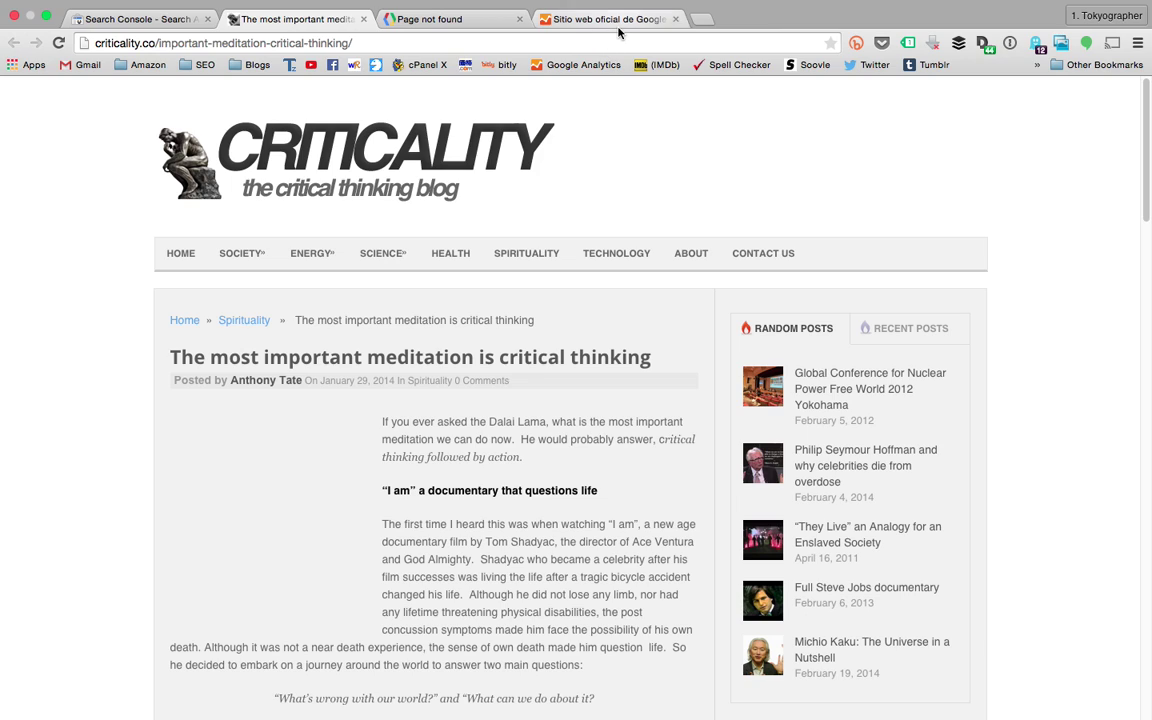
- Enter Google Analytics from its official site and switch the interface to English by setting hl=en in the page address
{"action": "left_click", "coordinate": [558, 22]}
{"action": "left_click", "coordinate": [808, 150]}
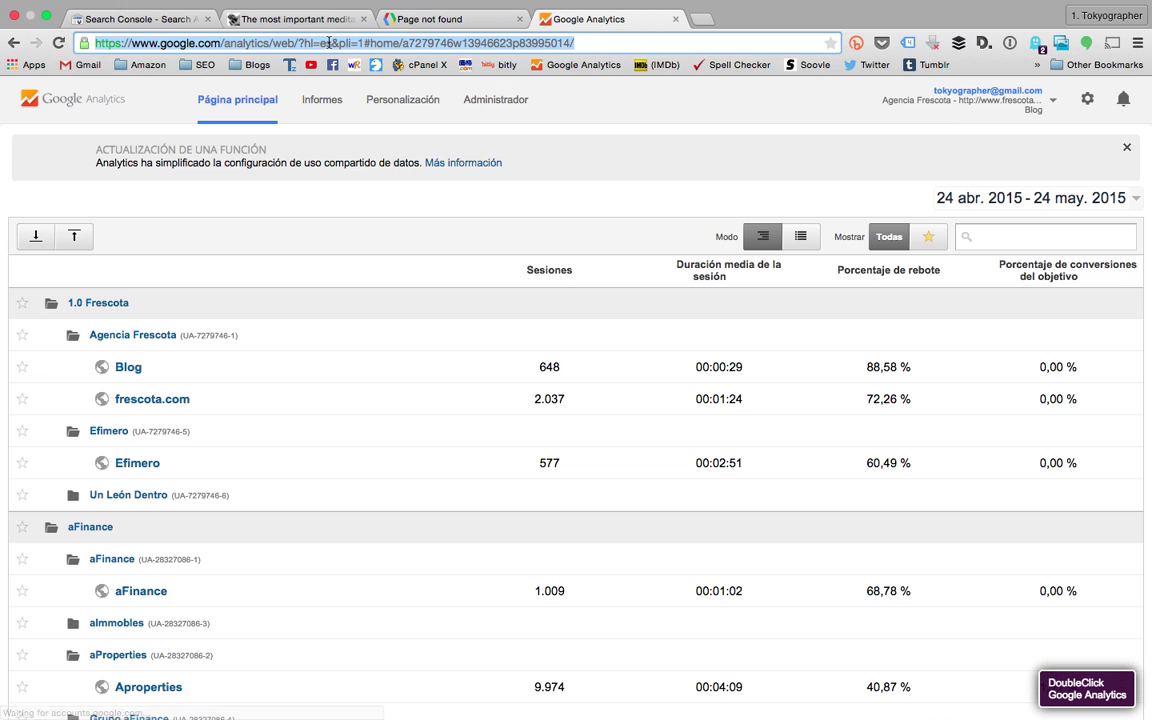
{"action": "key", "text": "BackSpace"}
{"action": "type", "text": "n"}
{"action": "key", "text": "Return"}
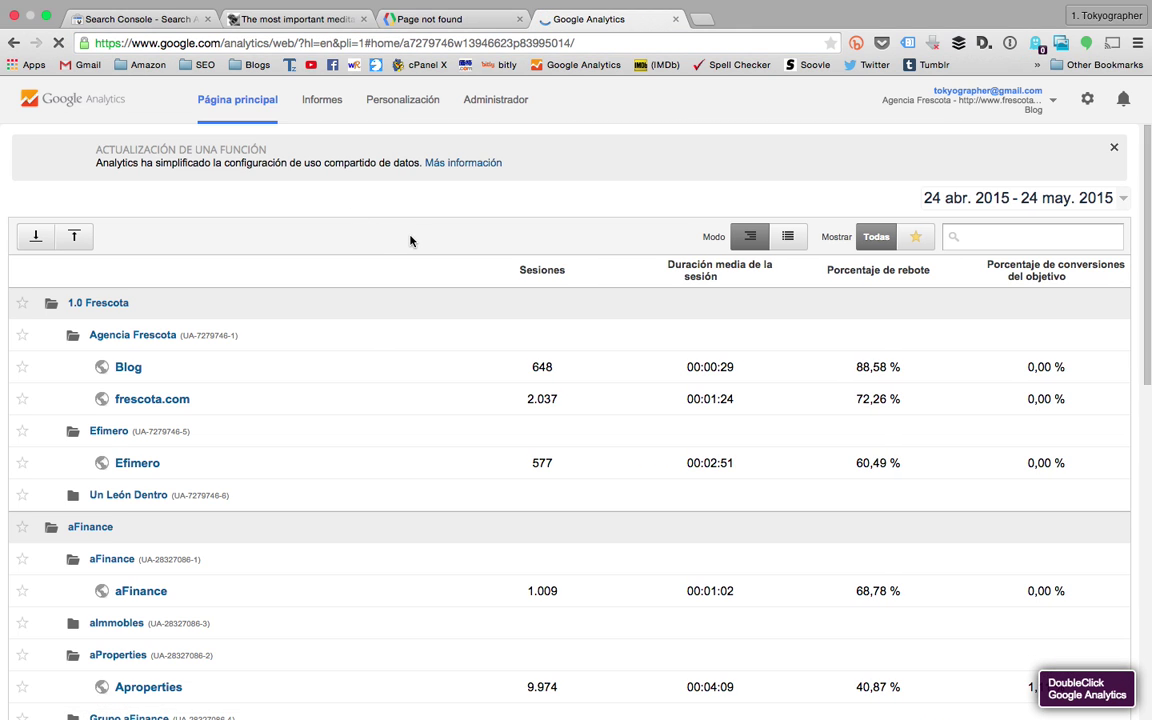
- Open the "Todos los datos de sitios web" view of Criticality.co and highlight the Sessions figure in the Audience Overview
{"action": "scroll", "coordinate": [415, 255], "scroll_direction": "down", "scroll_amount": 5}
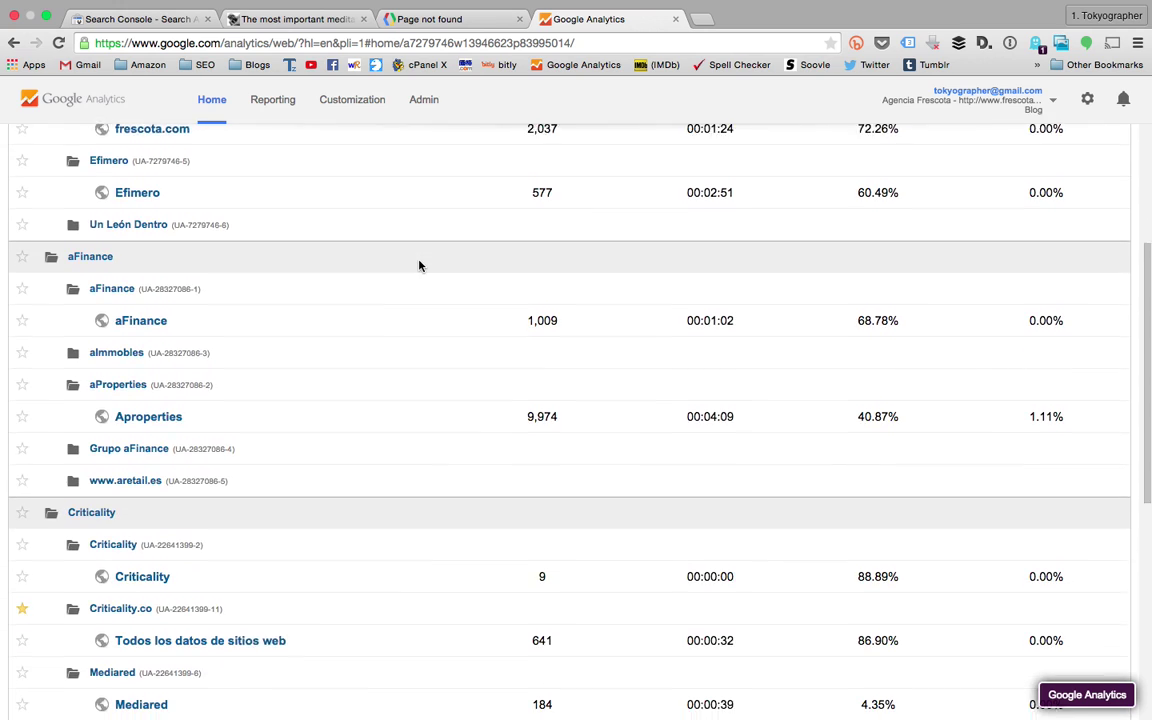
{"action": "scroll", "coordinate": [420, 265], "scroll_direction": "down", "scroll_amount": 5}
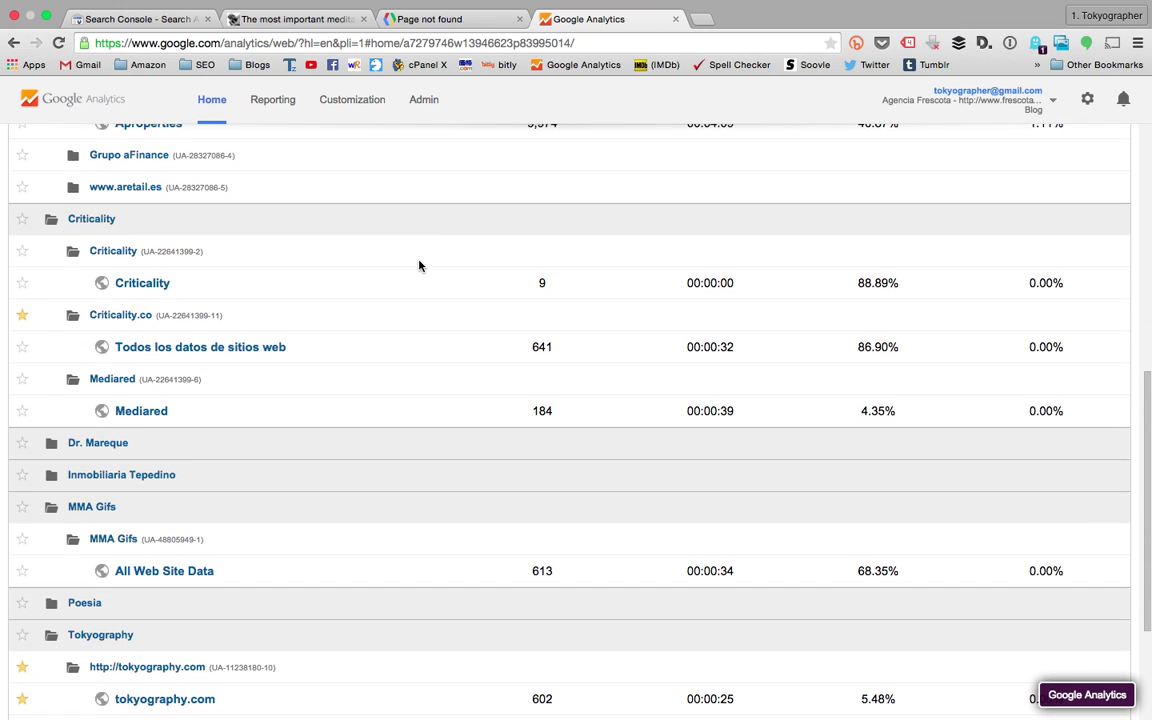
{"action": "left_click", "coordinate": [141, 349]}
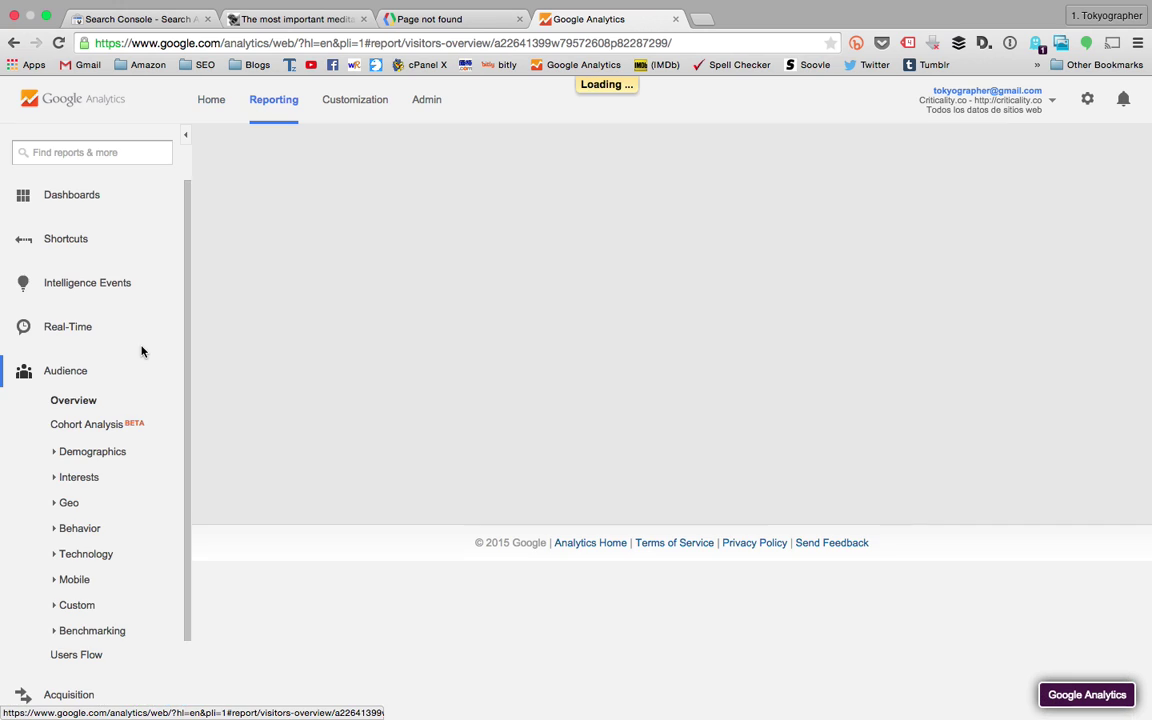
{"action": "scroll", "coordinate": [502, 353], "scroll_direction": "down", "scroll_amount": 3}
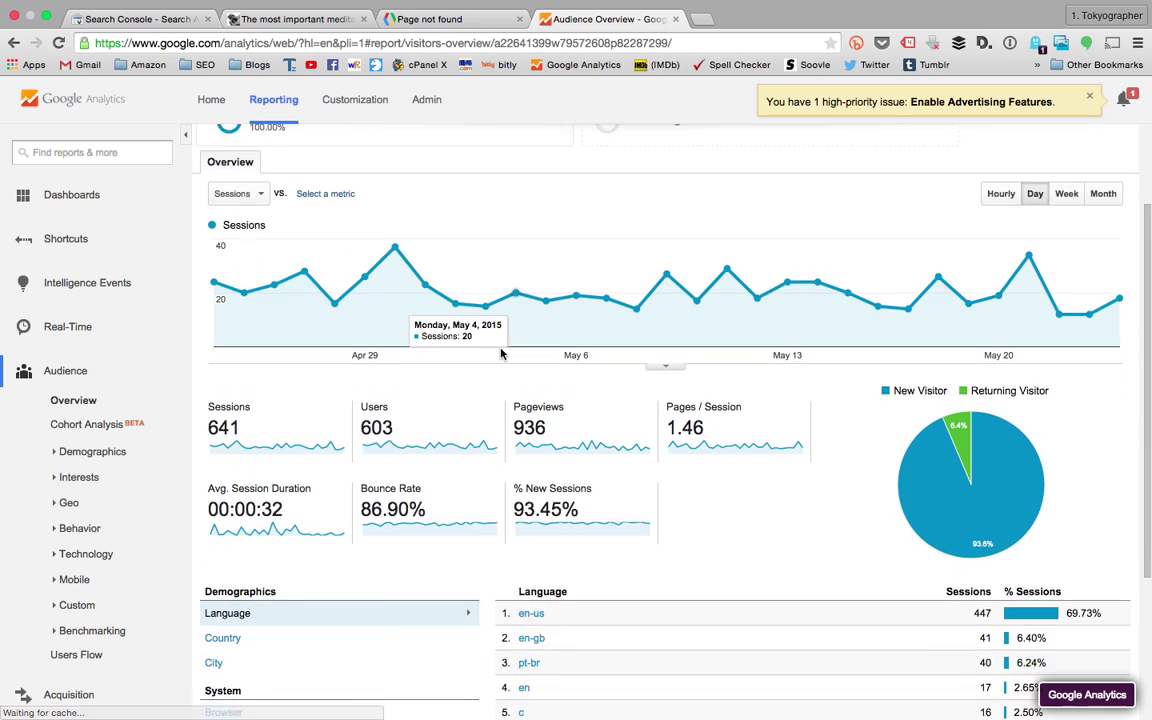
{"action": "scroll", "coordinate": [502, 353], "scroll_direction": "down", "scroll_amount": 2}
{"action": "triple_click", "coordinate": [233, 368]}
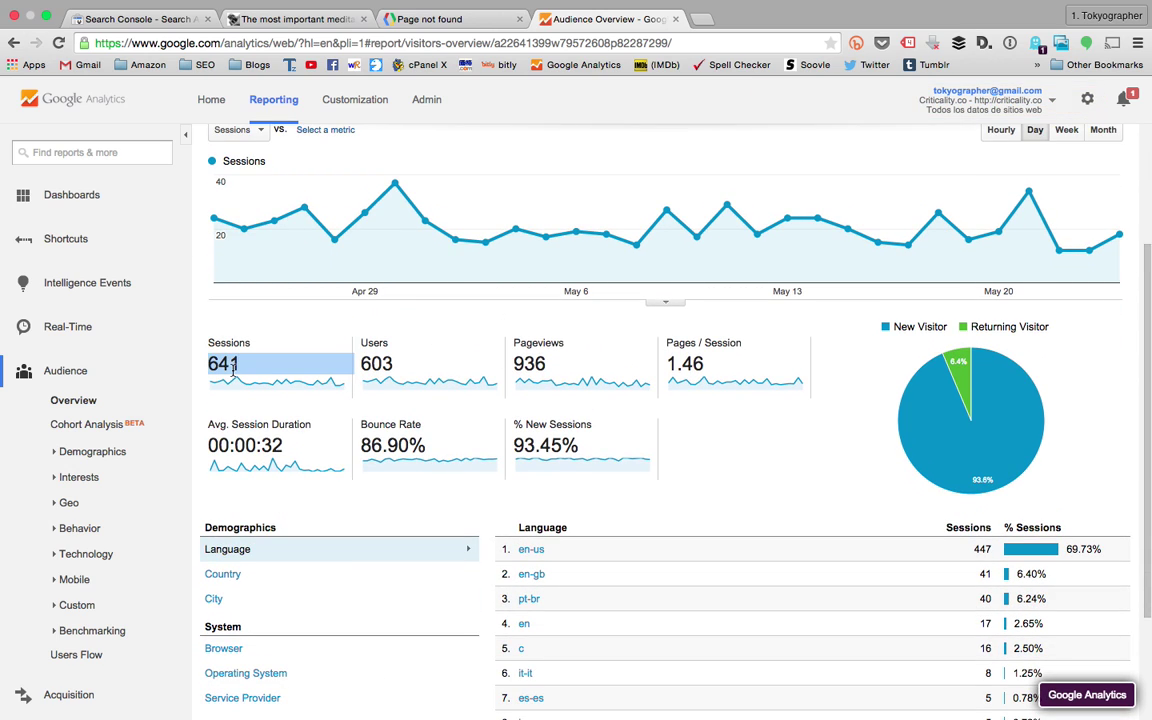
- Compare the Total clicks and query list in Search Analytics with the Sessions figure in the Analytics Audience Overview
{"action": "left_click", "coordinate": [172, 26]}
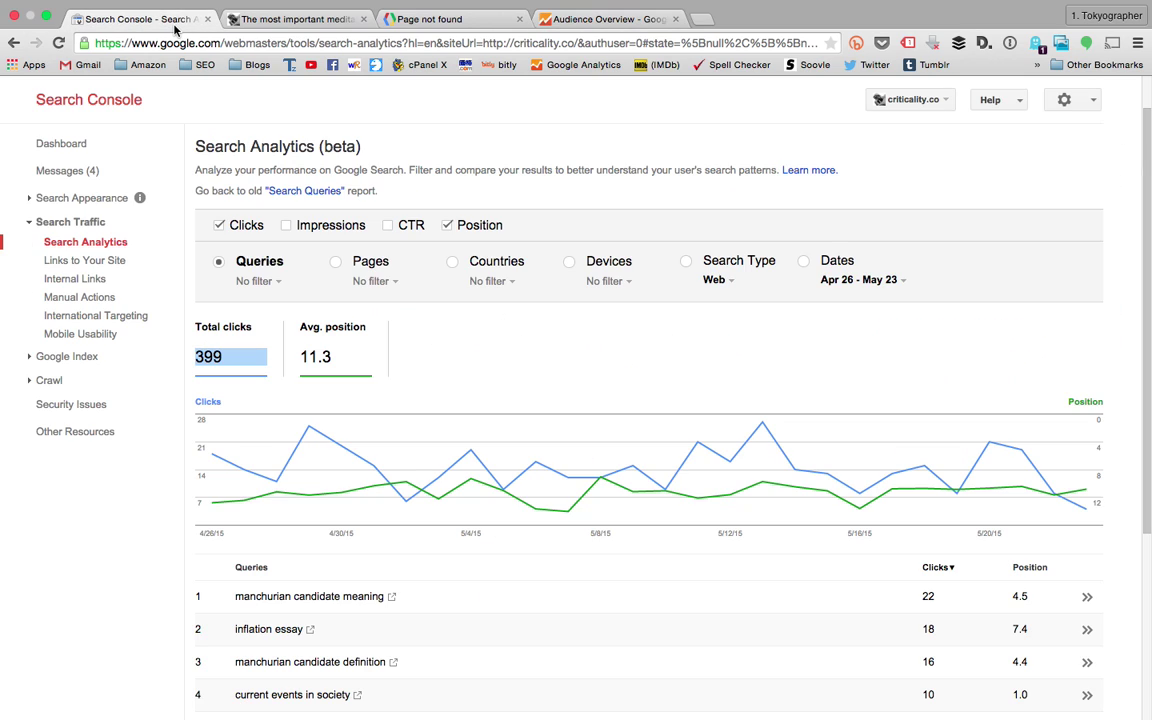
{"action": "triple_click", "coordinate": [185, 345]}
{"action": "left_click", "coordinate": [527, 21]}
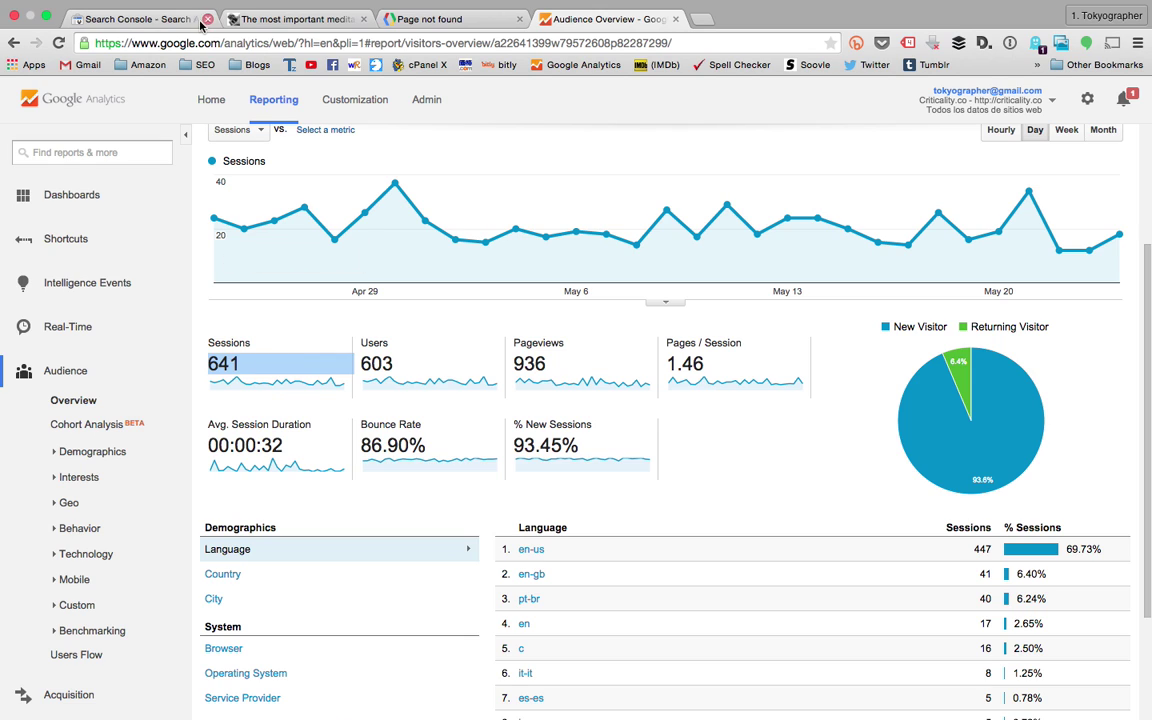
{"action": "left_click", "coordinate": [170, 22]}
{"action": "scroll", "coordinate": [258, 384], "scroll_direction": "down", "scroll_amount": 5}
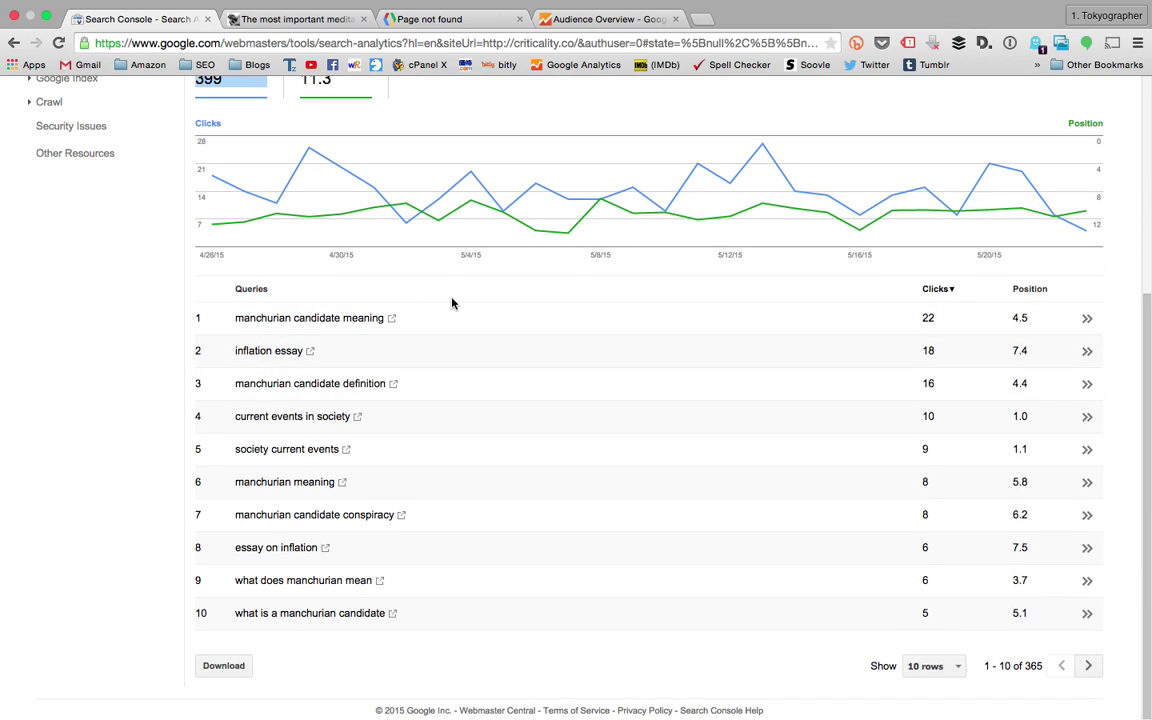
{"action": "left_click", "coordinate": [597, 18]}
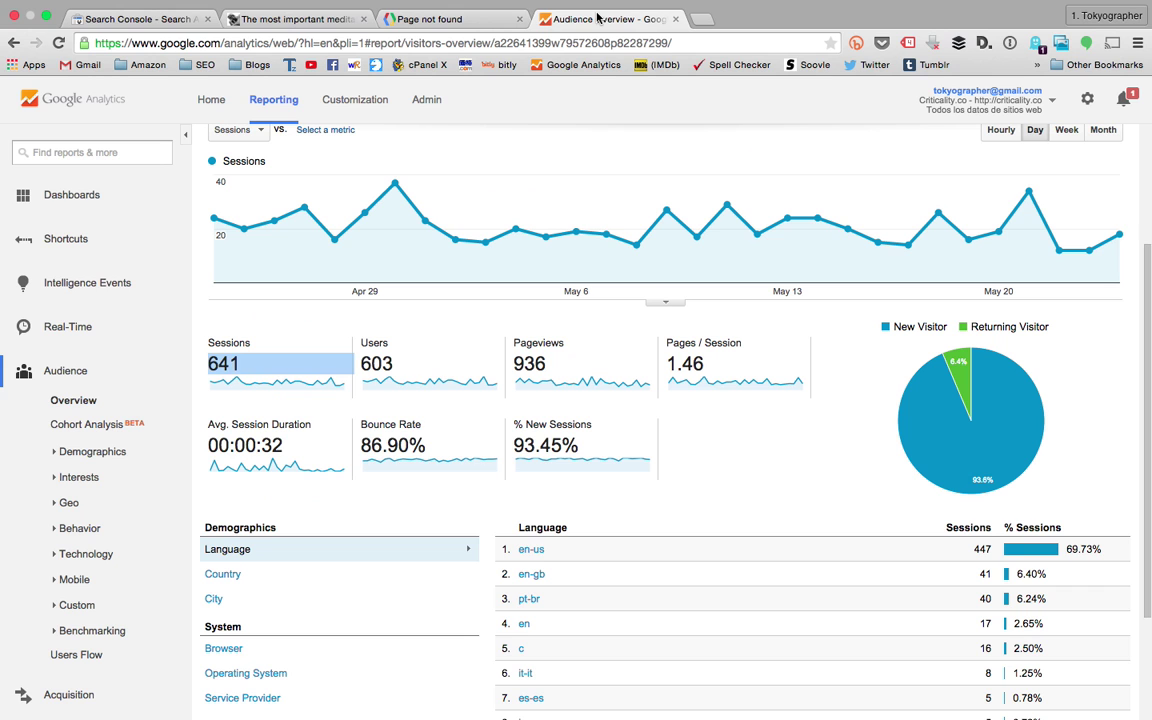
- Open the Acquisition Overview report and review the Top Channels chart and the channel table
{"action": "scroll", "coordinate": [330, 240], "scroll_direction": "down", "scroll_amount": 4}
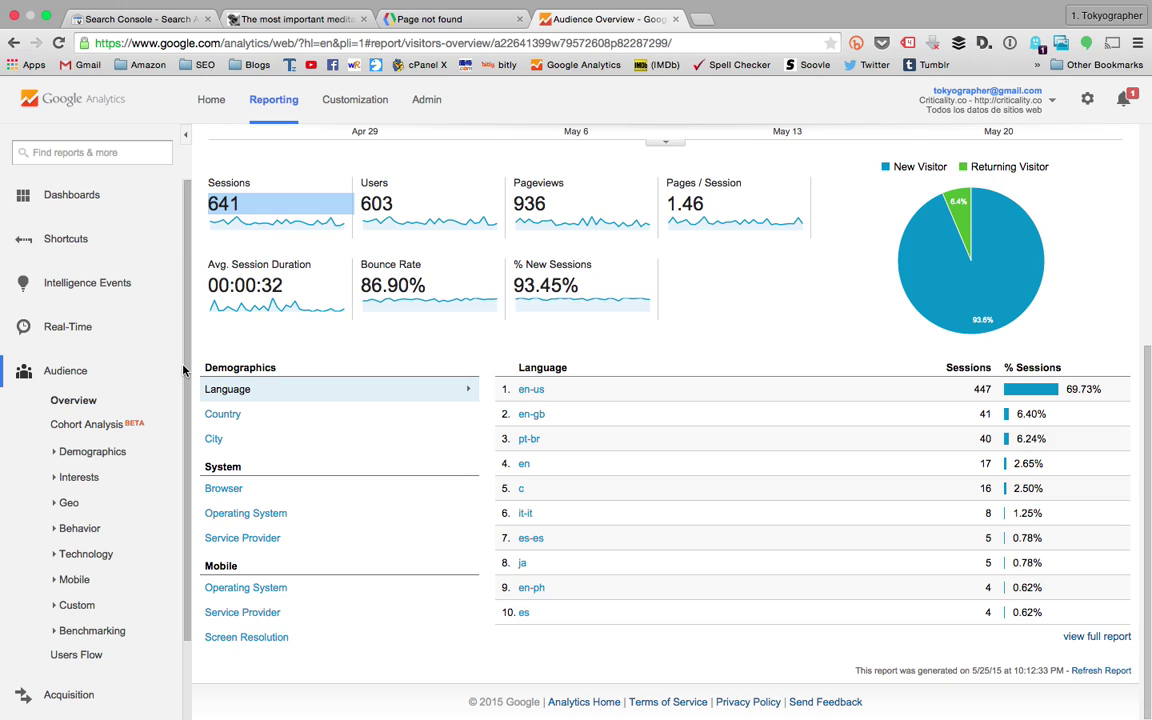
{"action": "scroll", "coordinate": [183, 370], "scroll_direction": "down", "scroll_amount": 2}
{"action": "left_click", "coordinate": [93, 612]}
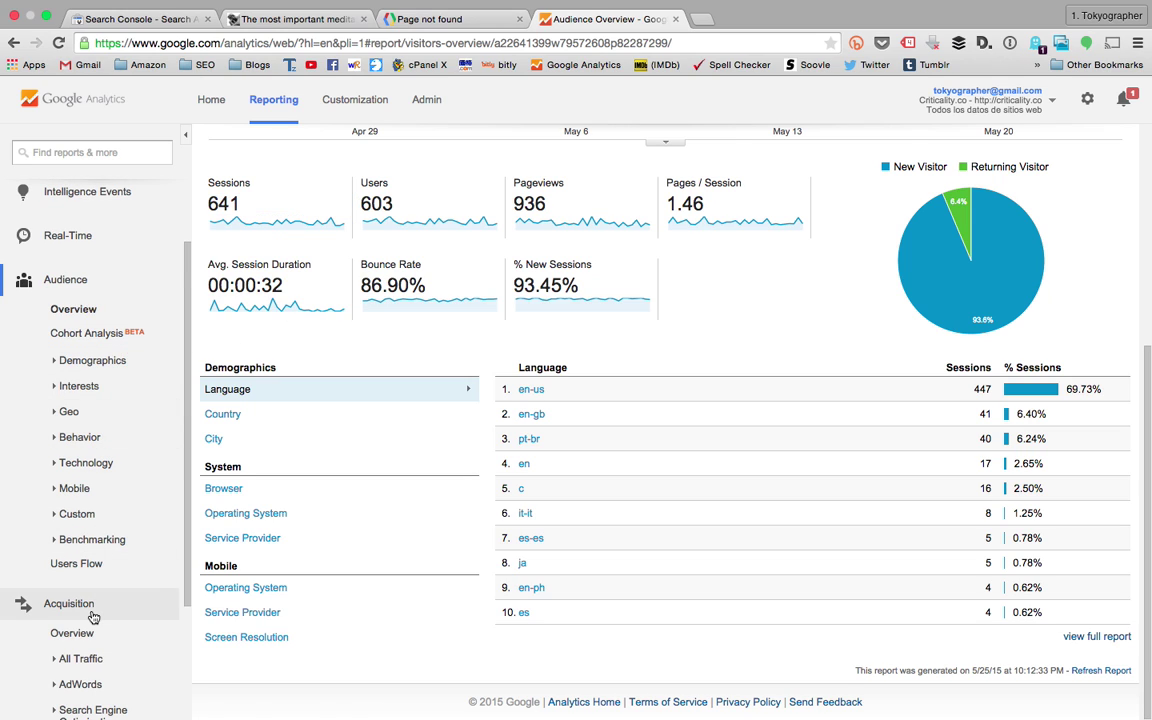
{"action": "left_click", "coordinate": [89, 640]}
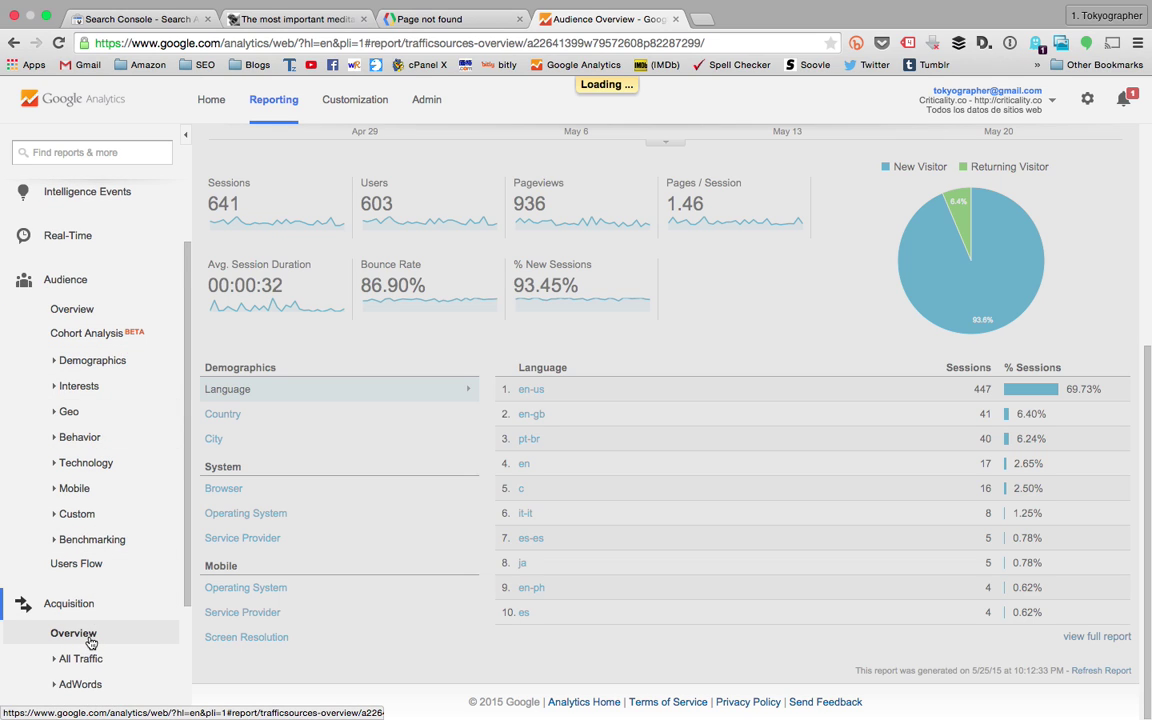
{"action": "scroll", "coordinate": [350, 400], "scroll_direction": "down", "scroll_amount": 2}
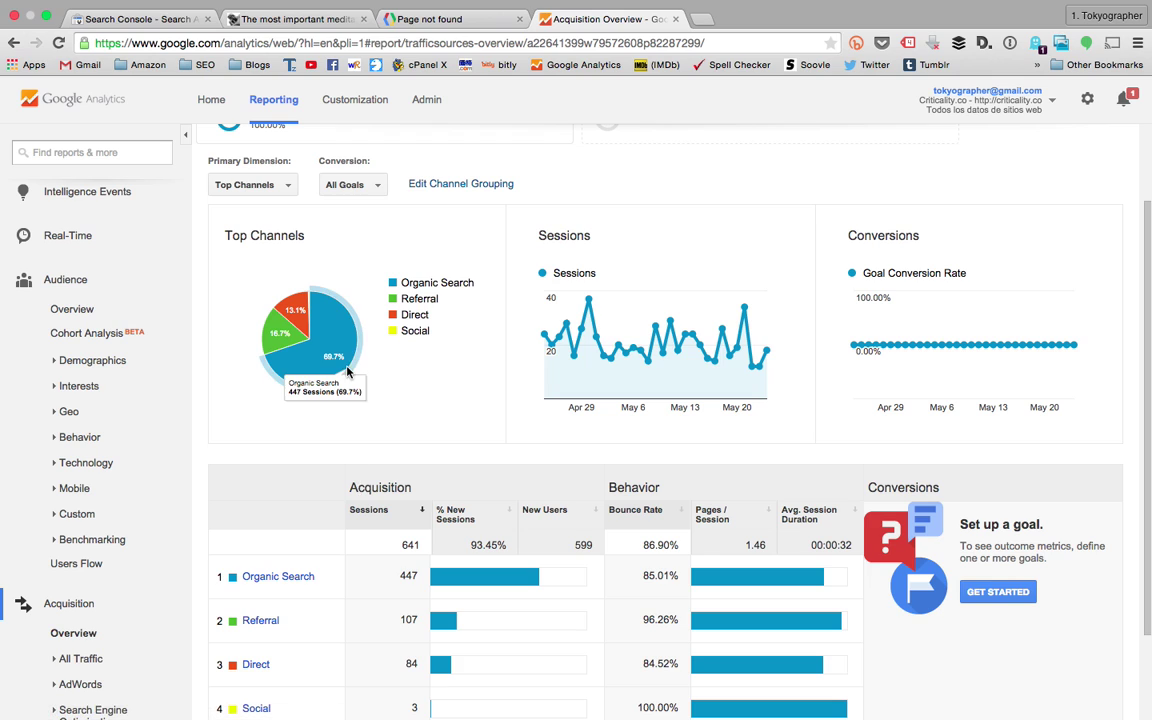
{"action": "scroll", "coordinate": [341, 333], "scroll_direction": "down", "scroll_amount": 2}
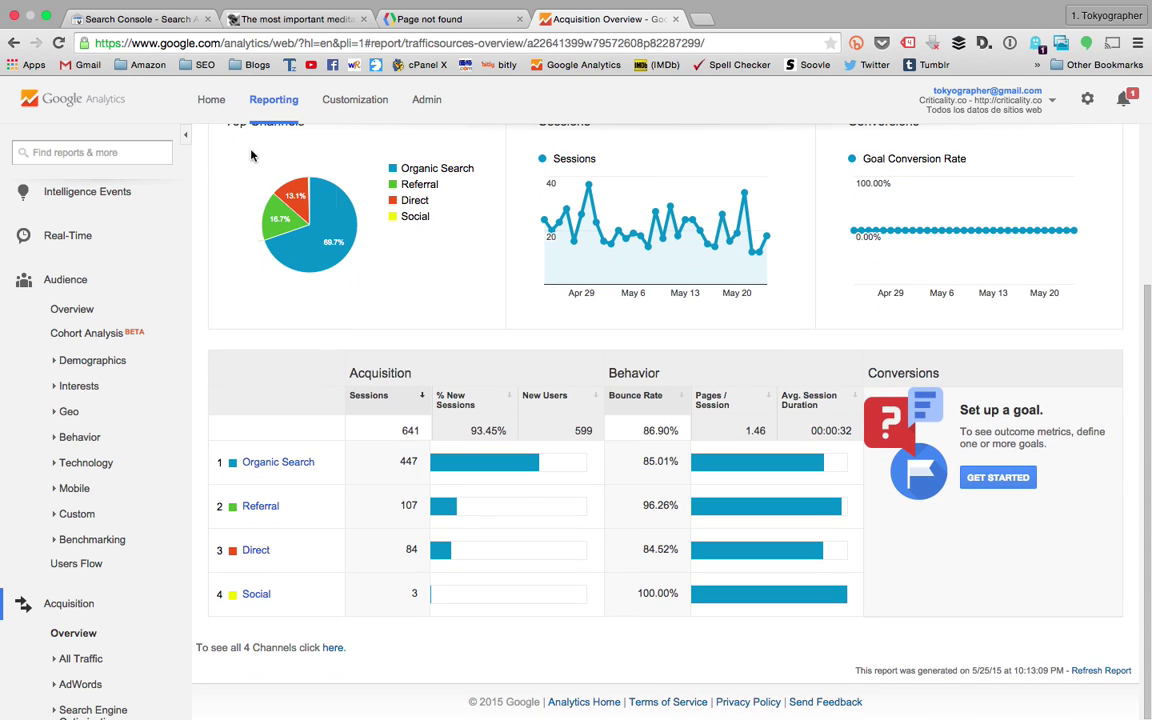
- Compare Total clicks in Search Analytics with the Organic Search sessions in the Analytics Top Channels chart
{"action": "left_click", "coordinate": [184, 22]}
{"action": "scroll", "coordinate": [309, 283], "scroll_direction": "up", "scroll_amount": 5}
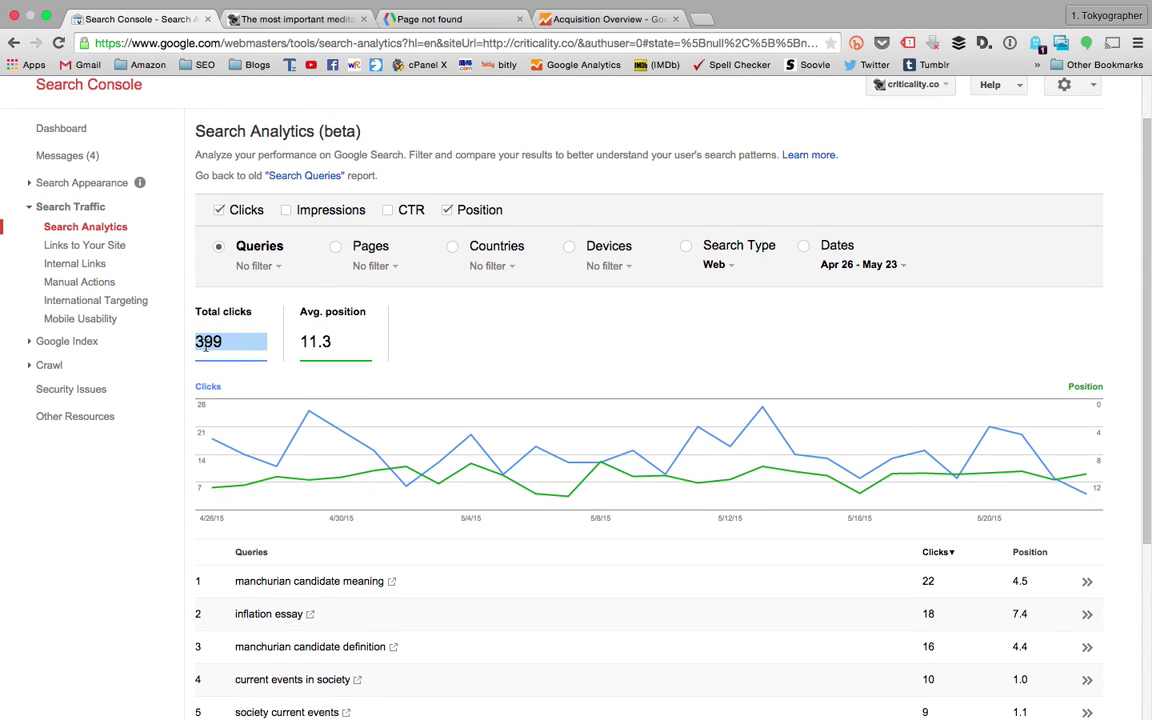
{"action": "left_click", "coordinate": [208, 344]}
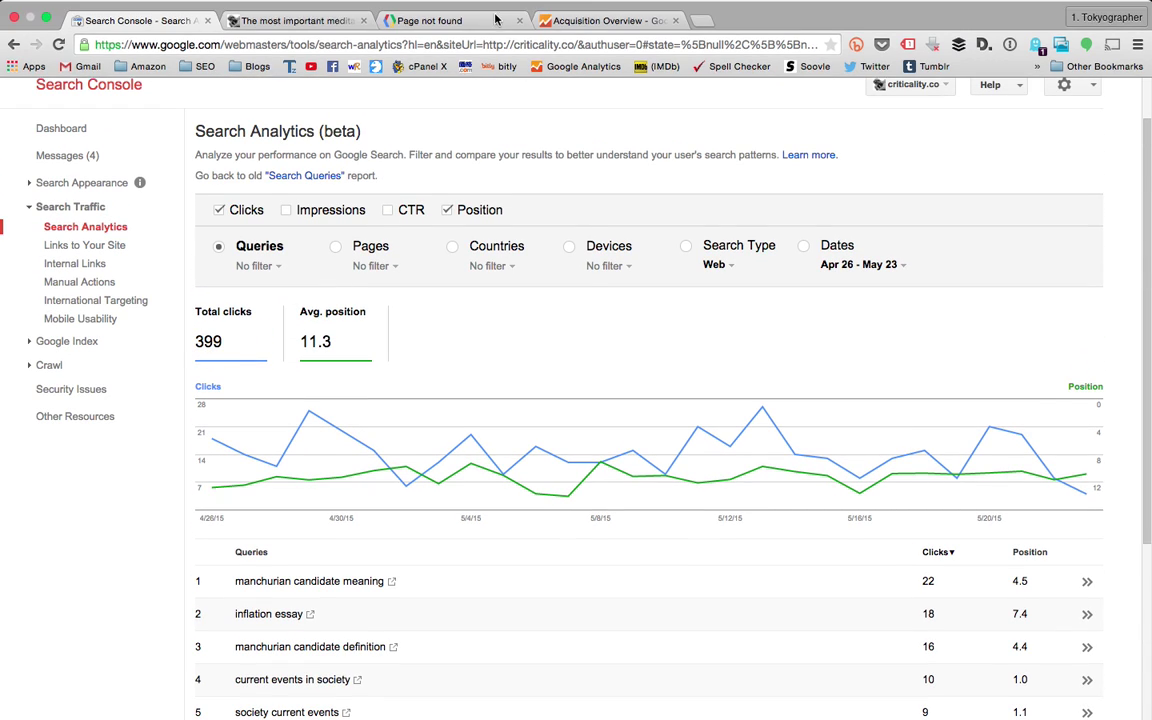
{"action": "left_click", "coordinate": [558, 35]}
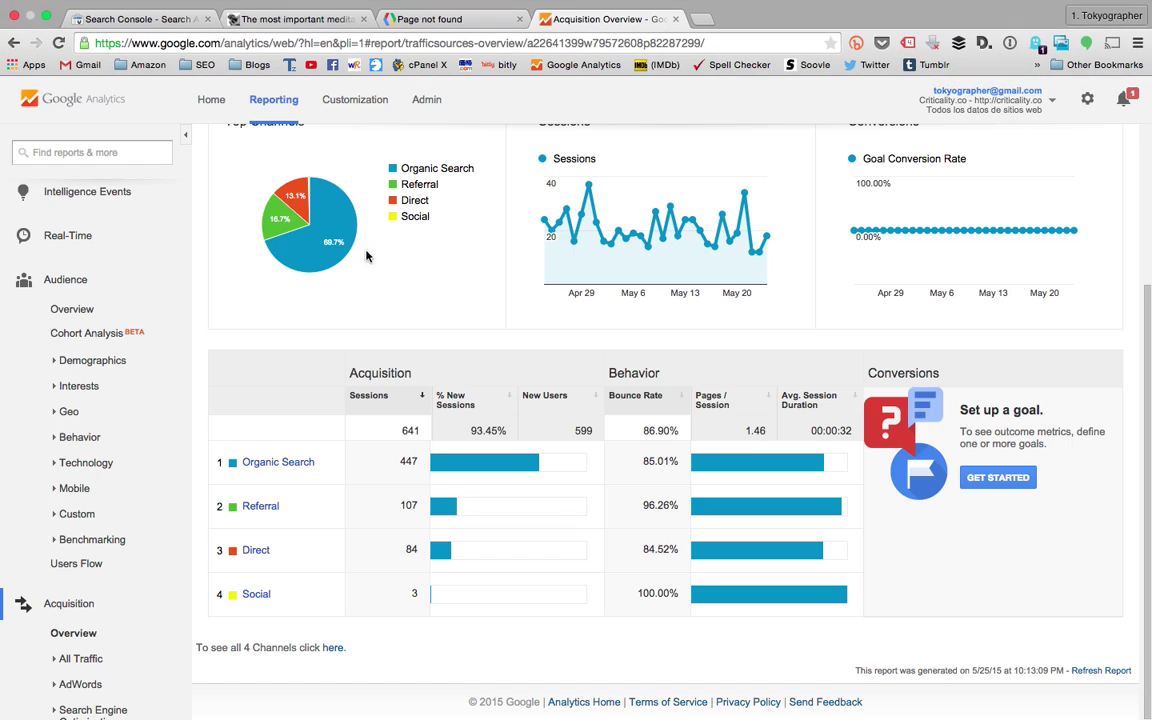
{"action": "mouse_move", "coordinate": [355, 243]}
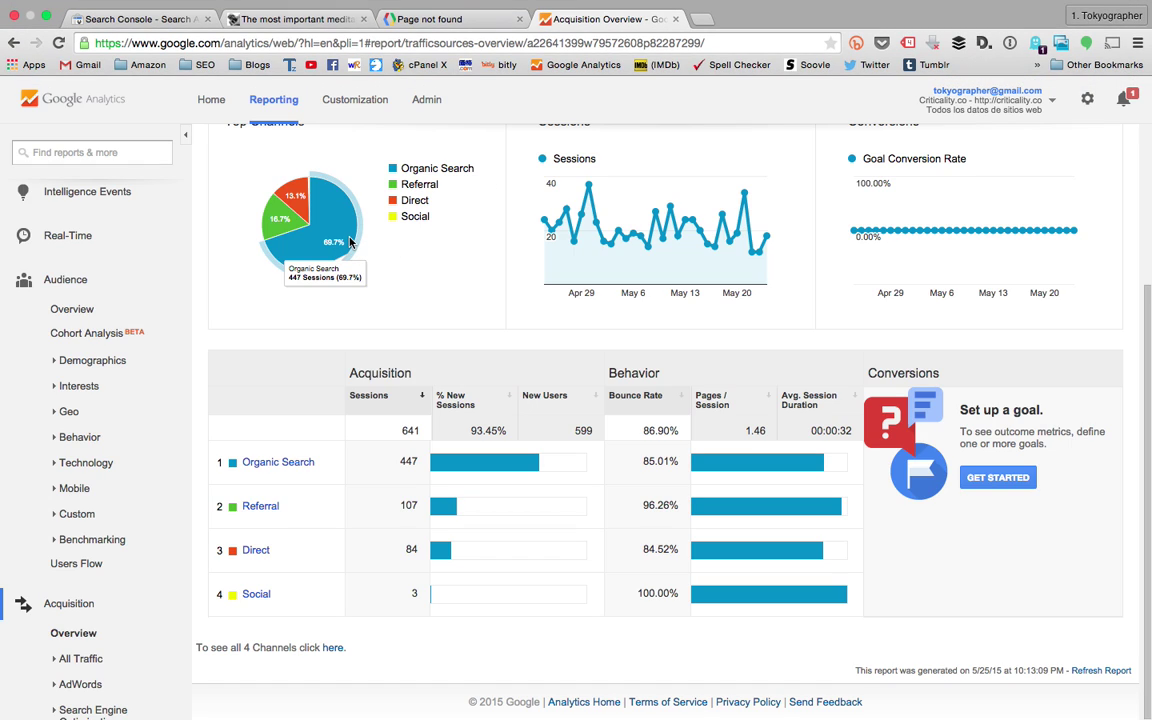
- Inspect the Referral and Direct slices of the Top Channels chart in the Acquisition Overview
{"action": "mouse_move", "coordinate": [266, 219]}
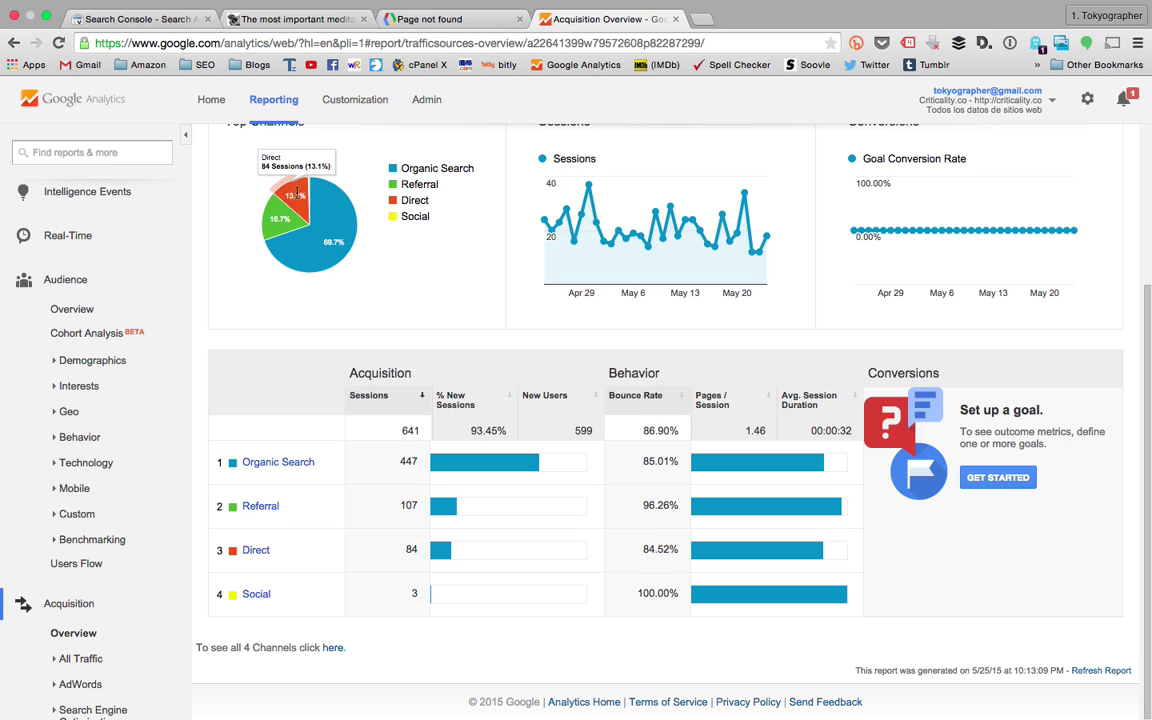
{"action": "scroll", "coordinate": [296, 192], "scroll_direction": "up", "scroll_amount": 5}
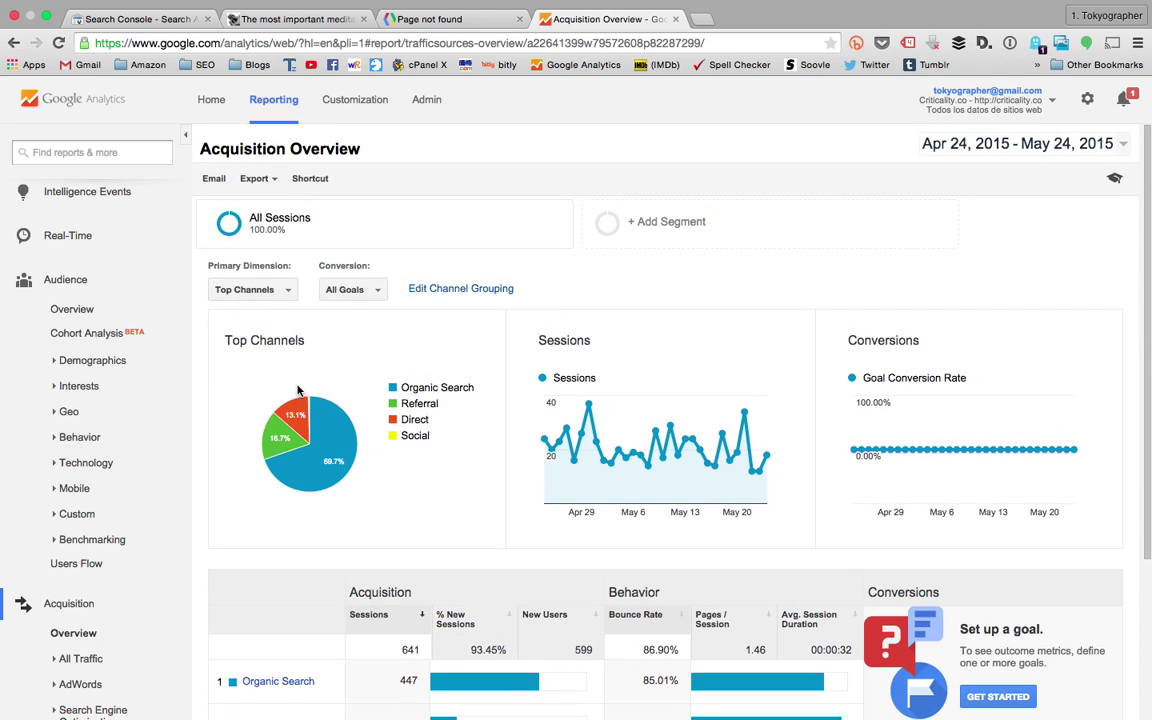
{"action": "mouse_move", "coordinate": [296, 417]}
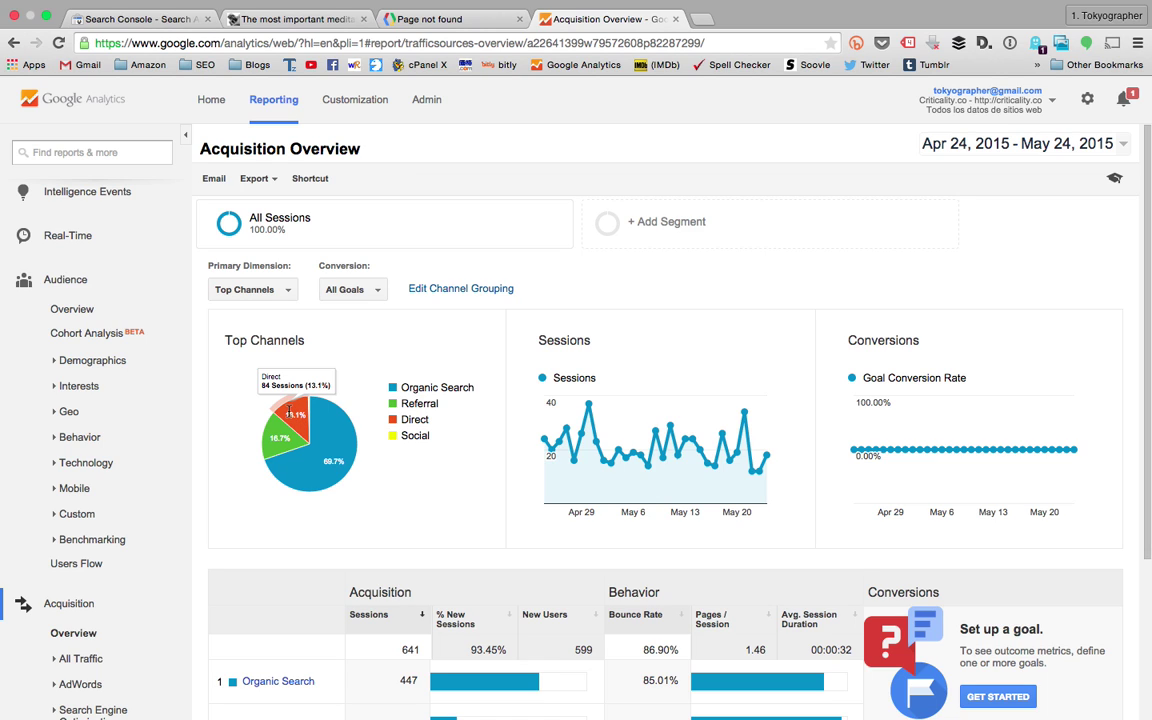
{"action": "scroll", "coordinate": [218, 340], "scroll_direction": "down", "scroll_amount": 3}
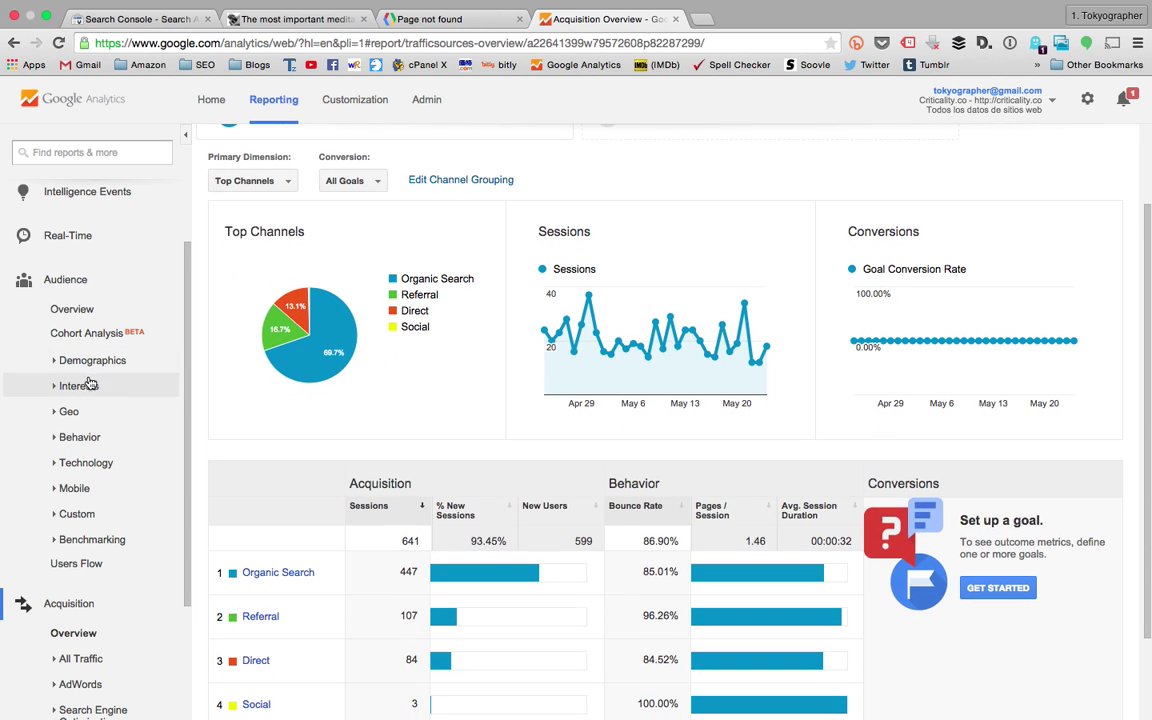
- Open the Audience Geo Location report and review the sessions by country in the table below the map
{"action": "left_click", "coordinate": [90, 360]}
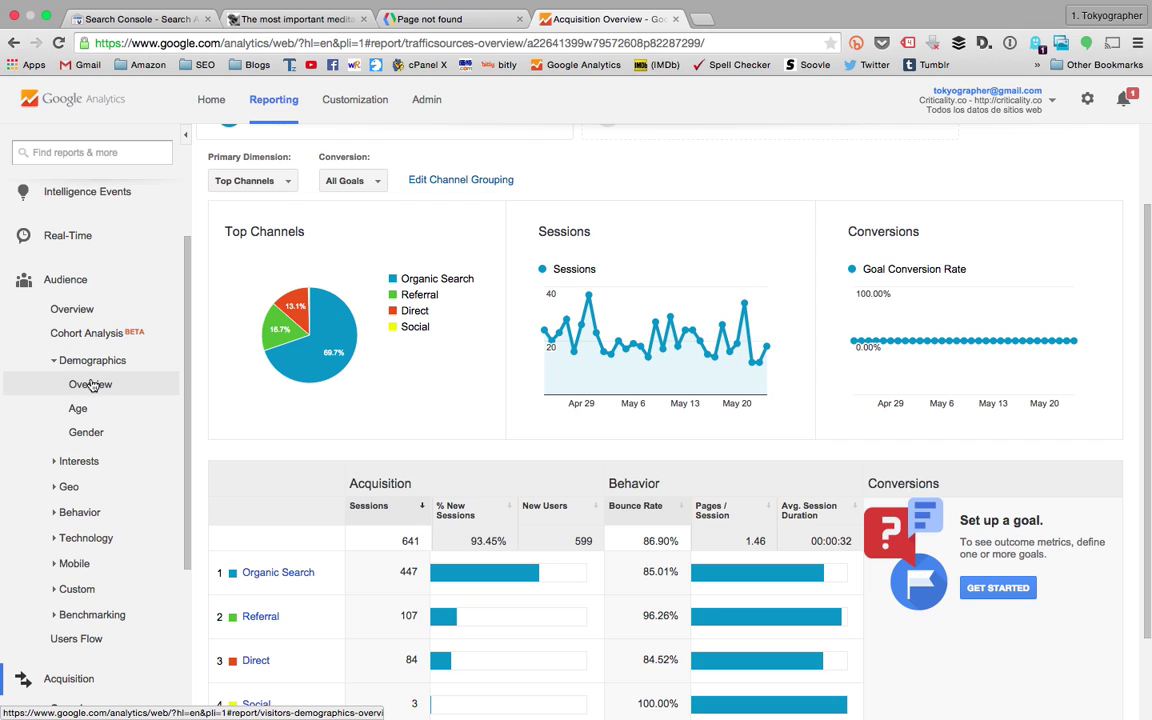
{"action": "left_click", "coordinate": [72, 486]}
{"action": "left_click", "coordinate": [88, 536]}
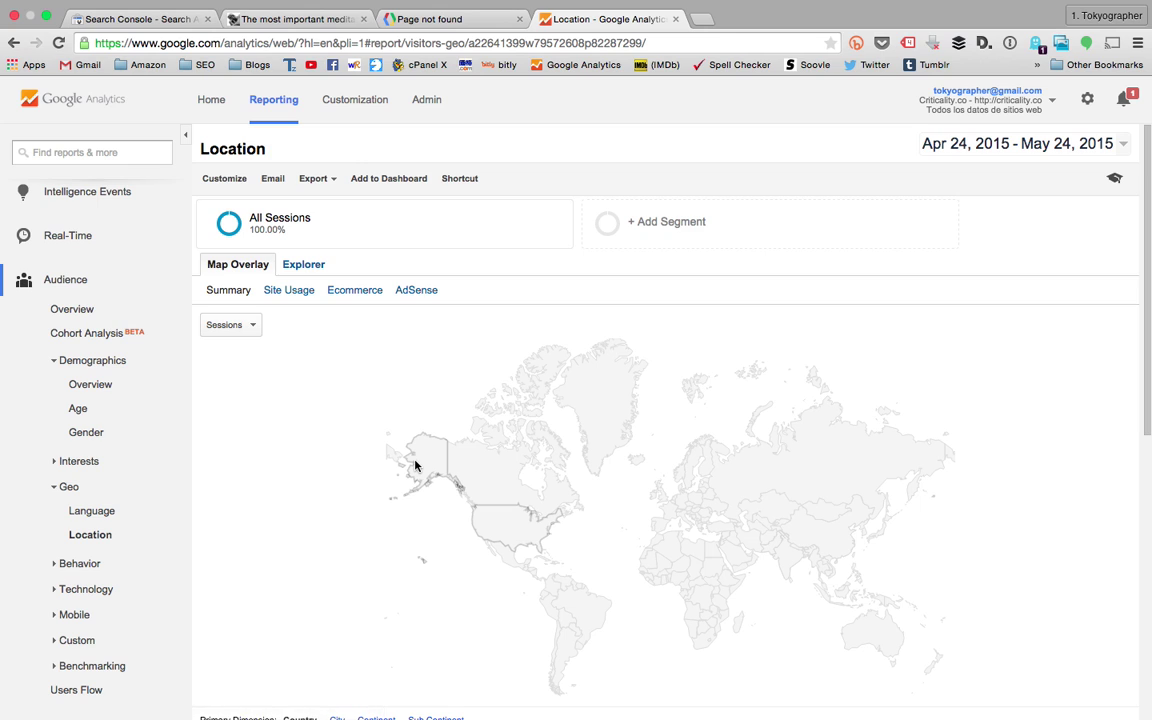
{"action": "scroll", "coordinate": [413, 463], "scroll_direction": "down", "scroll_amount": 4}
{"action": "scroll", "coordinate": [415, 465], "scroll_direction": "down", "scroll_amount": 7}
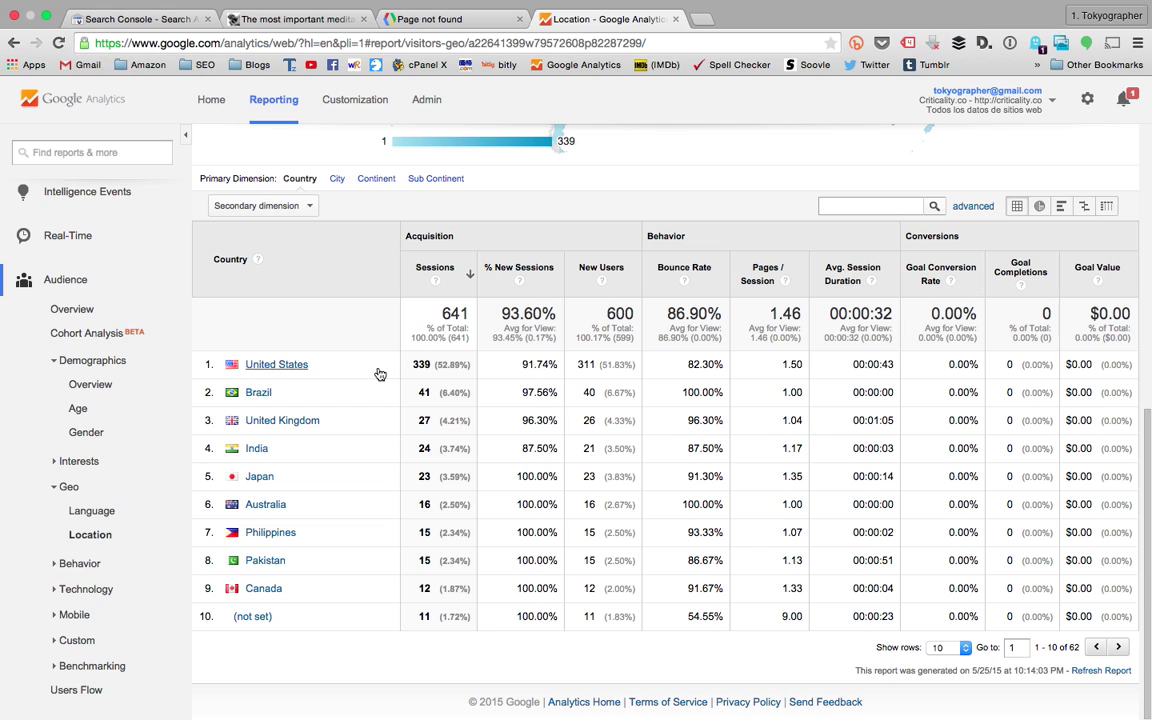
- Drill into Brazil in the Location report's country table and review its sessions by region
{"action": "scroll", "coordinate": [378, 373], "scroll_direction": "up", "scroll_amount": 8}
{"action": "scroll", "coordinate": [378, 373], "scroll_direction": "down", "scroll_amount": 8}
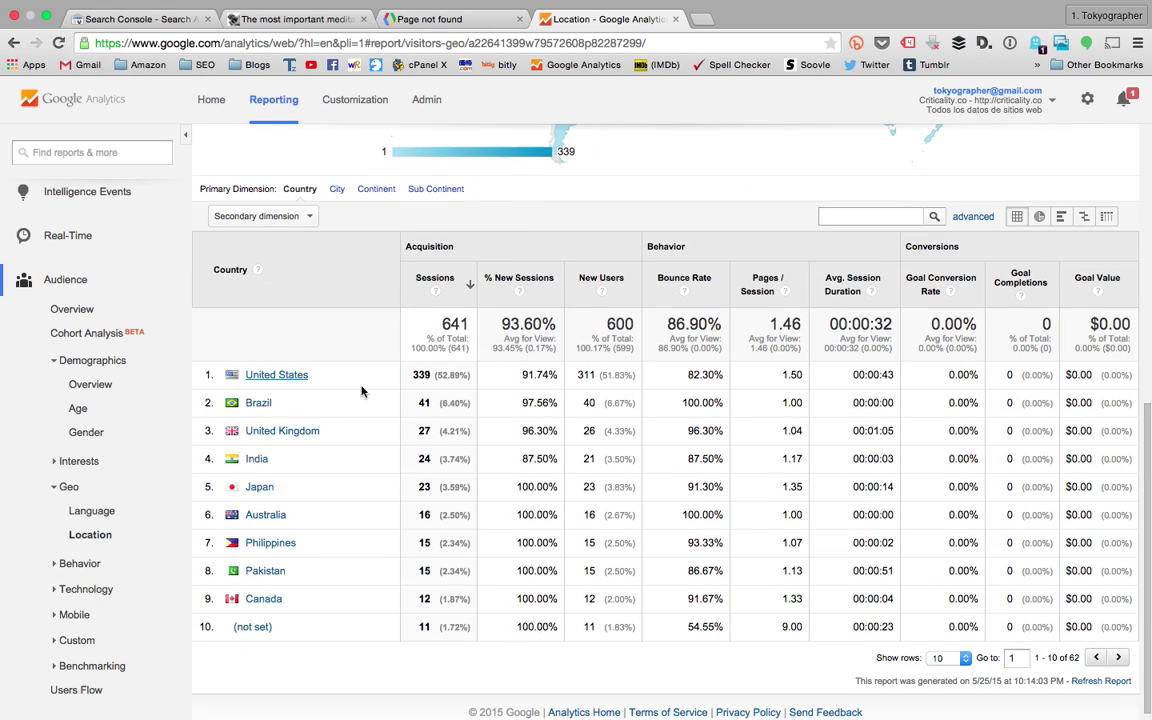
{"action": "left_click", "coordinate": [259, 405]}
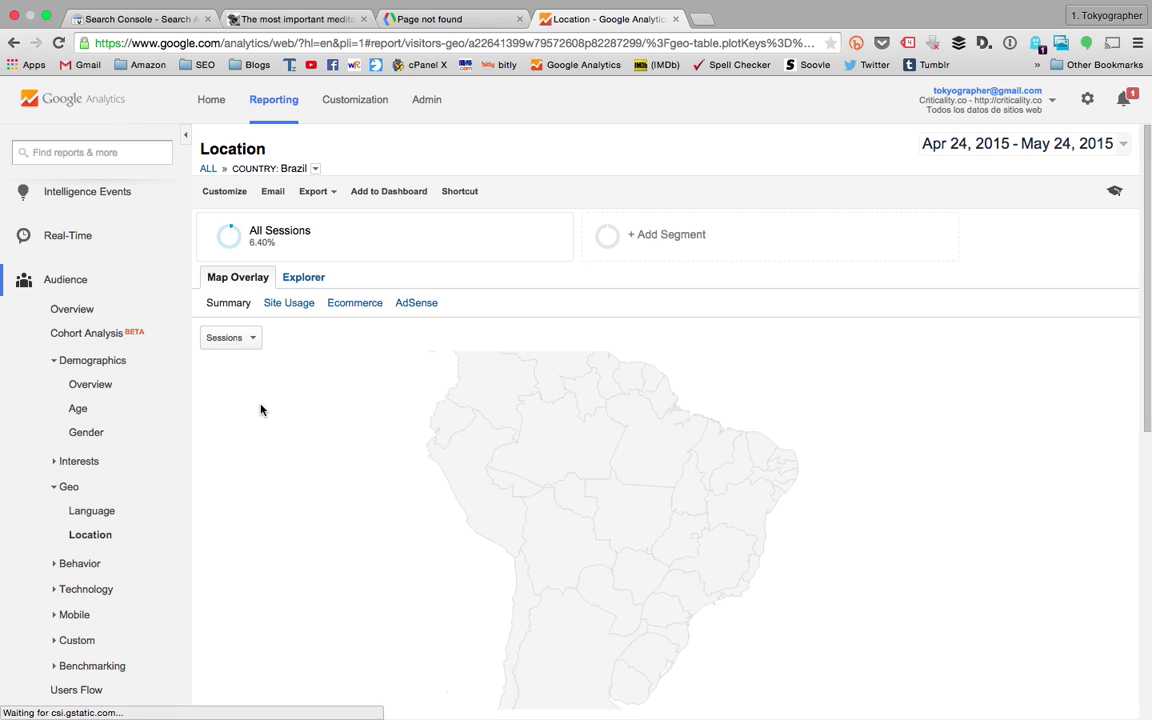
{"action": "scroll", "coordinate": [360, 373], "scroll_direction": "down", "scroll_amount": 5}
{"action": "scroll", "coordinate": [360, 373], "scroll_direction": "down", "scroll_amount": 2}
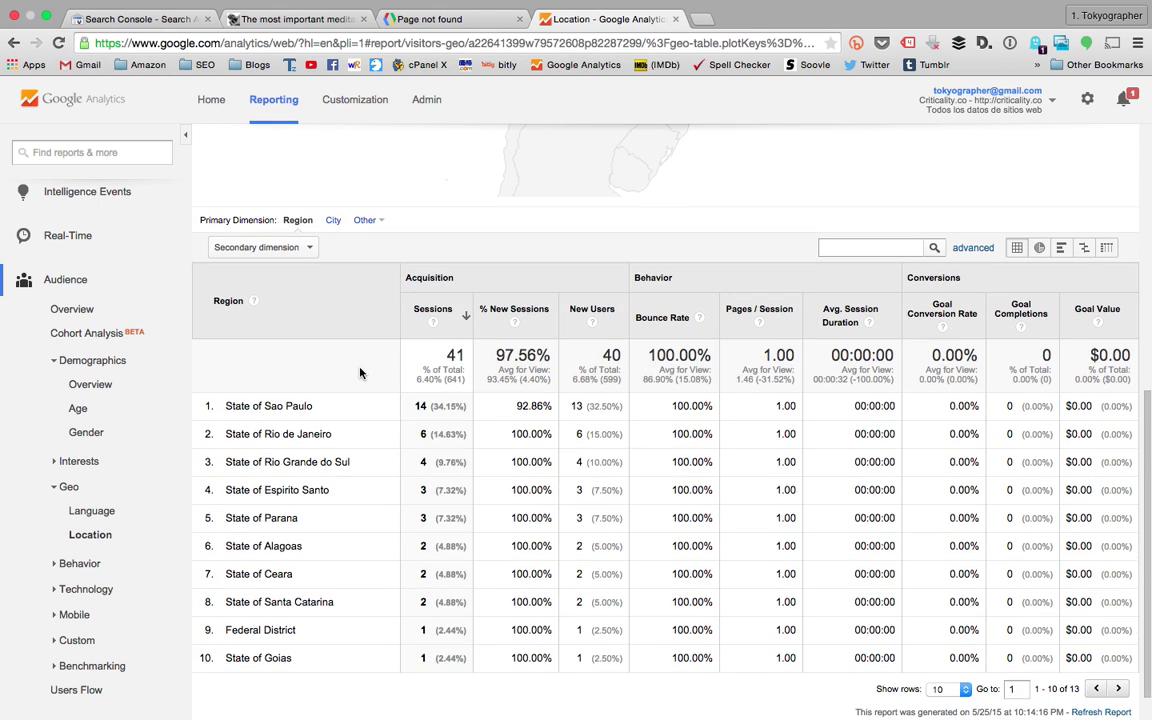
{"action": "scroll", "coordinate": [360, 373], "scroll_direction": "up", "scroll_amount": 8}
{"action": "scroll", "coordinate": [360, 373], "scroll_direction": "down", "scroll_amount": 5}
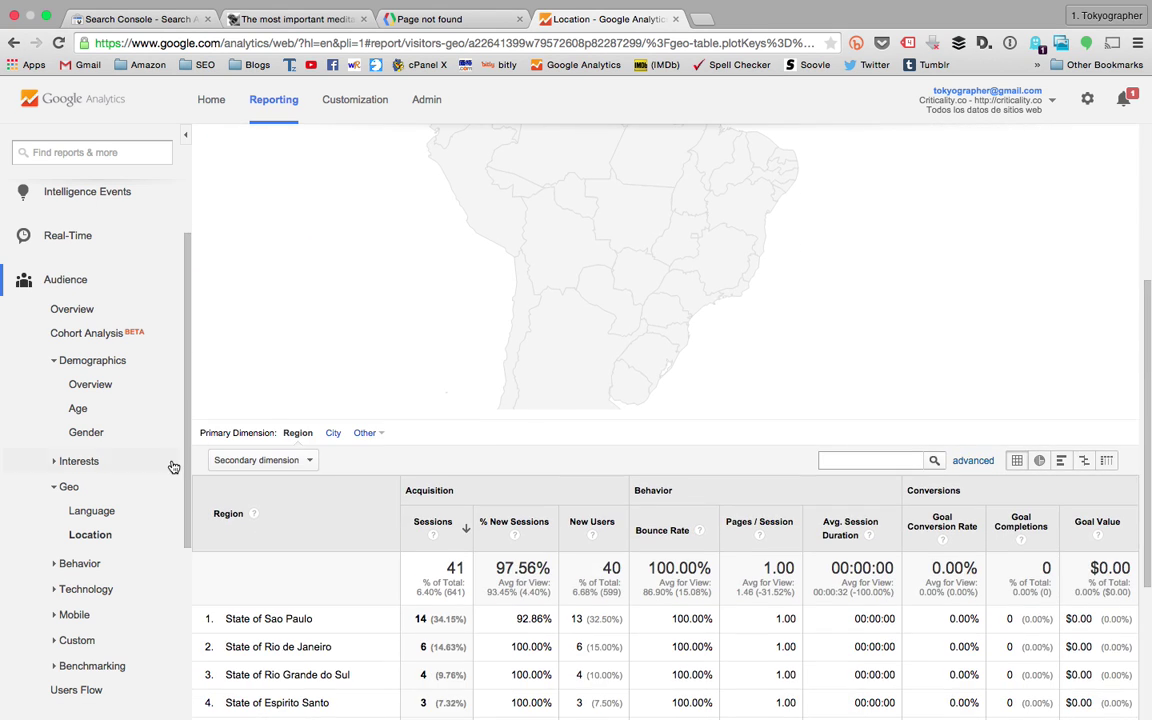
- Open the All Pages report under Behavior Site Content and check the metrics available for comparison with Pageviews
{"action": "scroll", "coordinate": [170, 465], "scroll_direction": "down", "scroll_amount": 4}
{"action": "scroll", "coordinate": [134, 480], "scroll_direction": "down", "scroll_amount": 1}
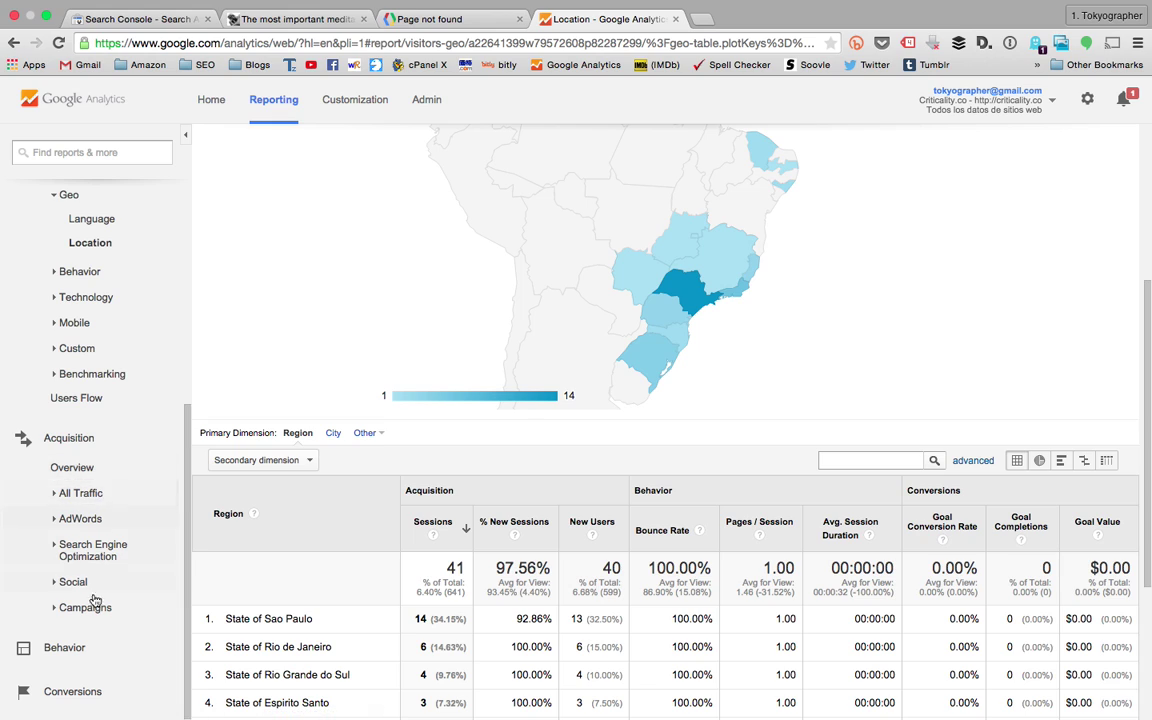
{"action": "left_click", "coordinate": [88, 645]}
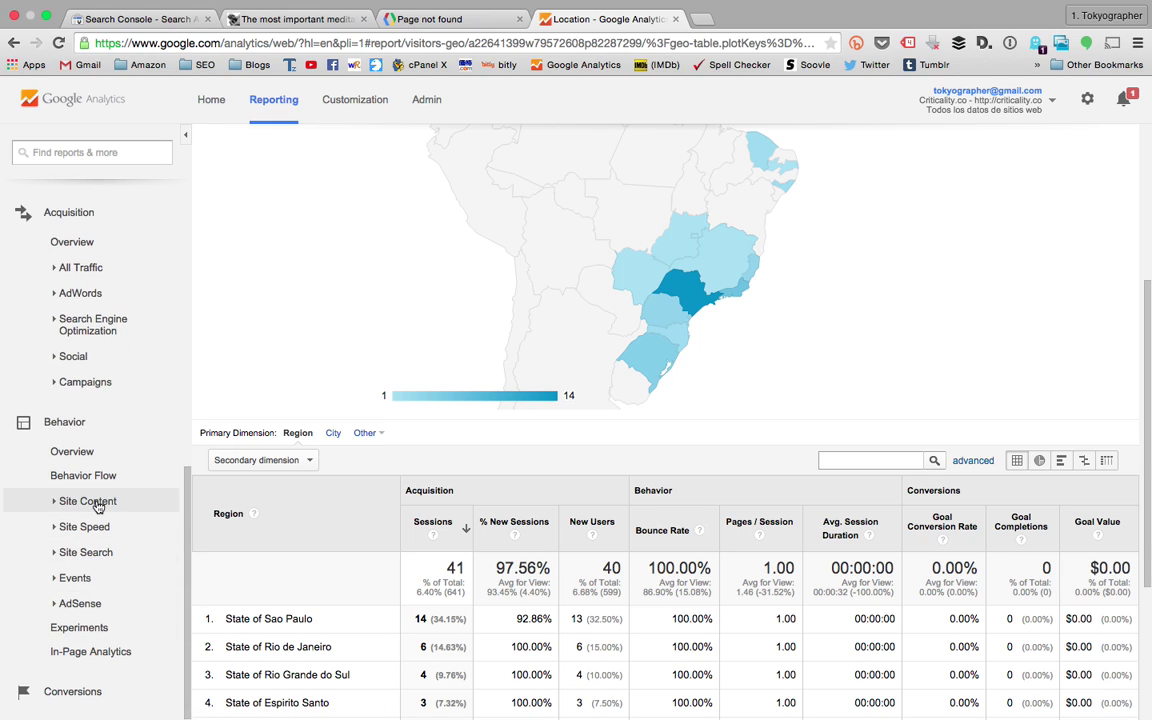
{"action": "left_click", "coordinate": [101, 501]}
{"action": "left_click", "coordinate": [98, 525]}
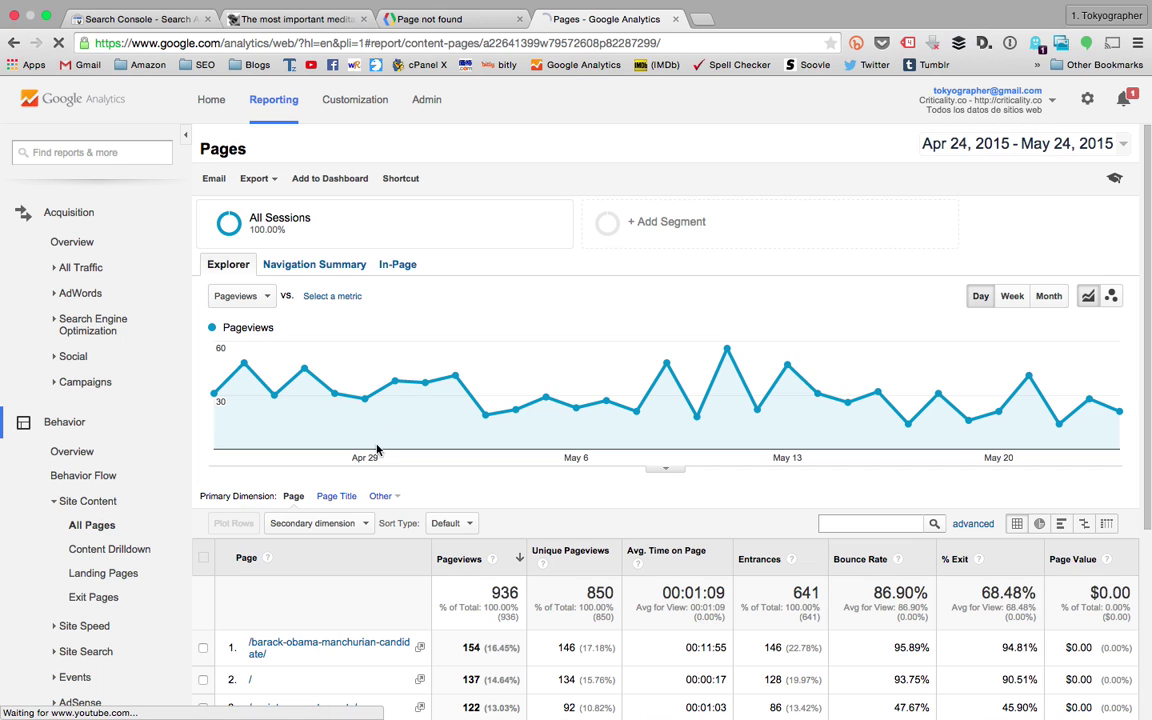
{"action": "scroll", "coordinate": [431, 393], "scroll_direction": "down", "scroll_amount": 3}
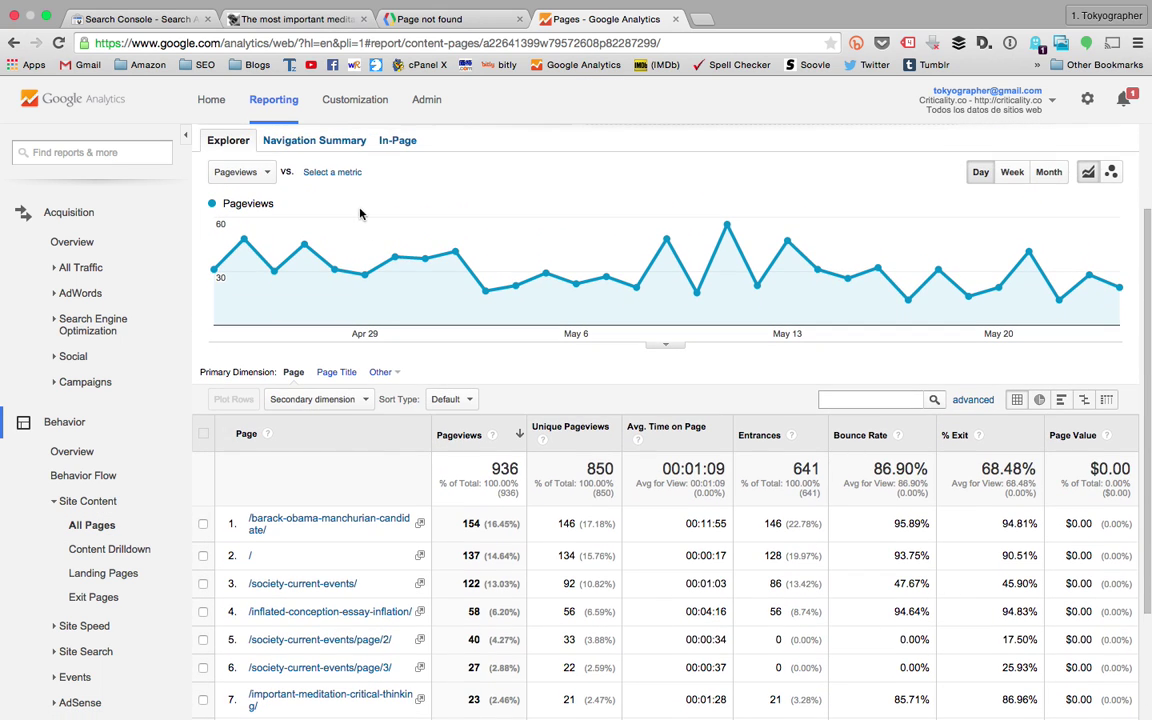
{"action": "left_click", "coordinate": [356, 172]}
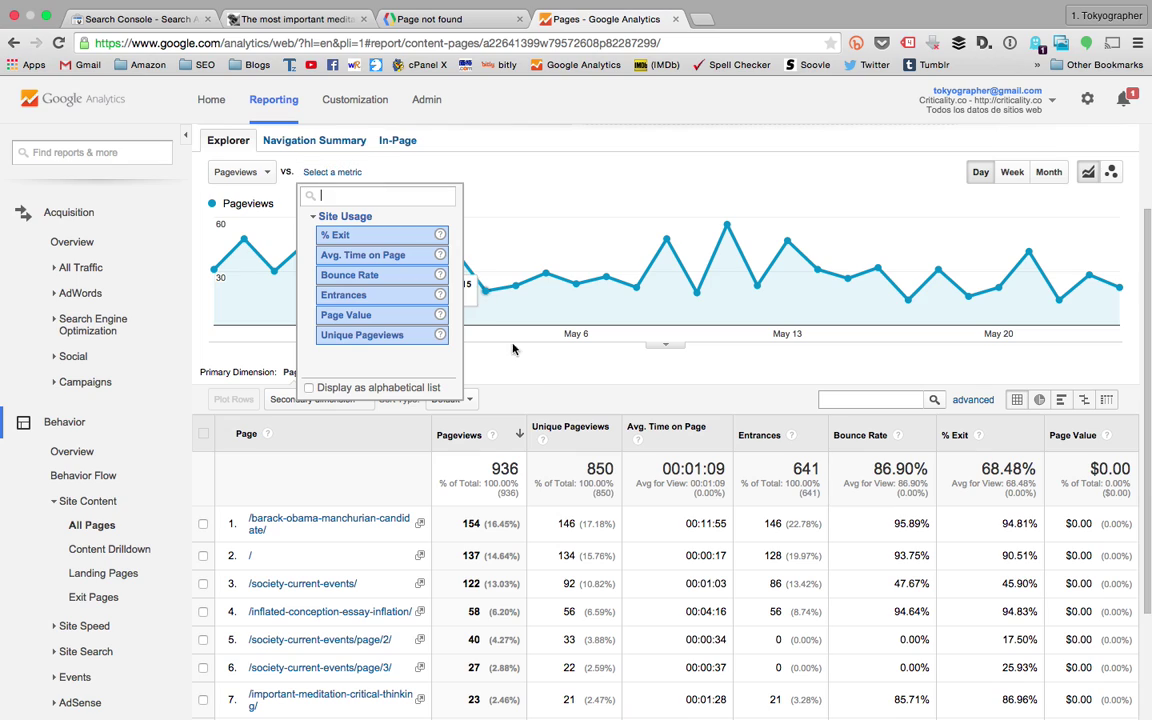
{"action": "left_click", "coordinate": [485, 353]}
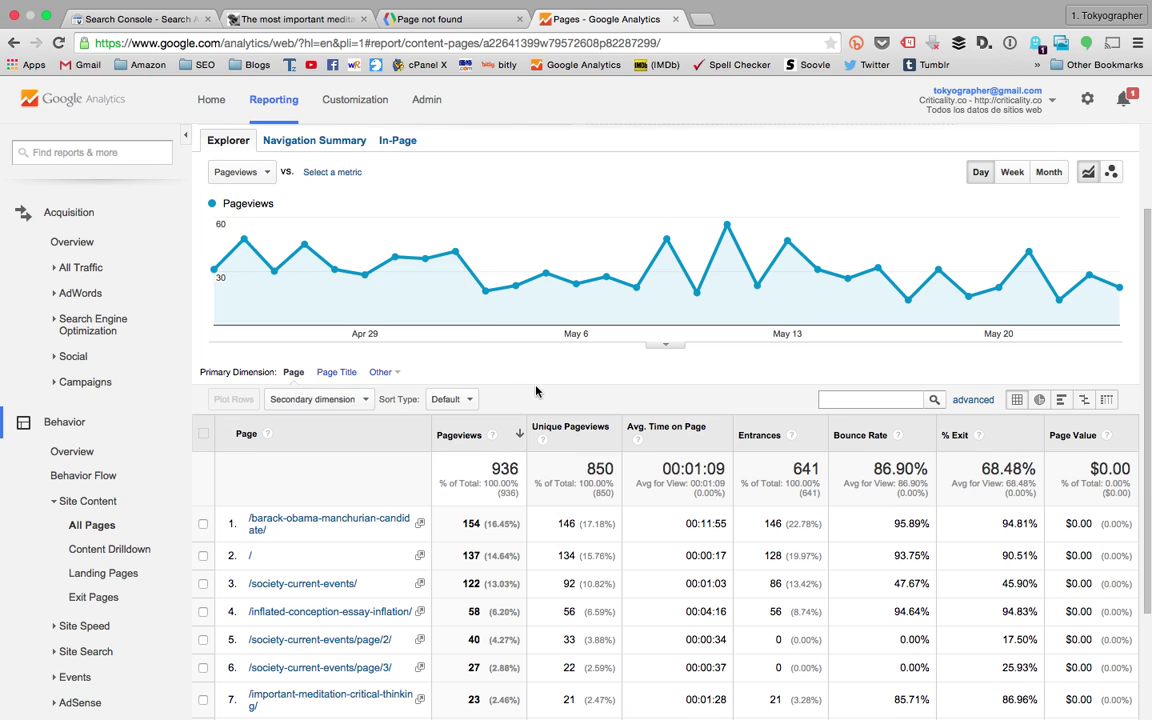
- Browse the Acquisition and Behavior options available as secondary dimensions for the All Pages table
{"action": "left_click", "coordinate": [352, 401]}
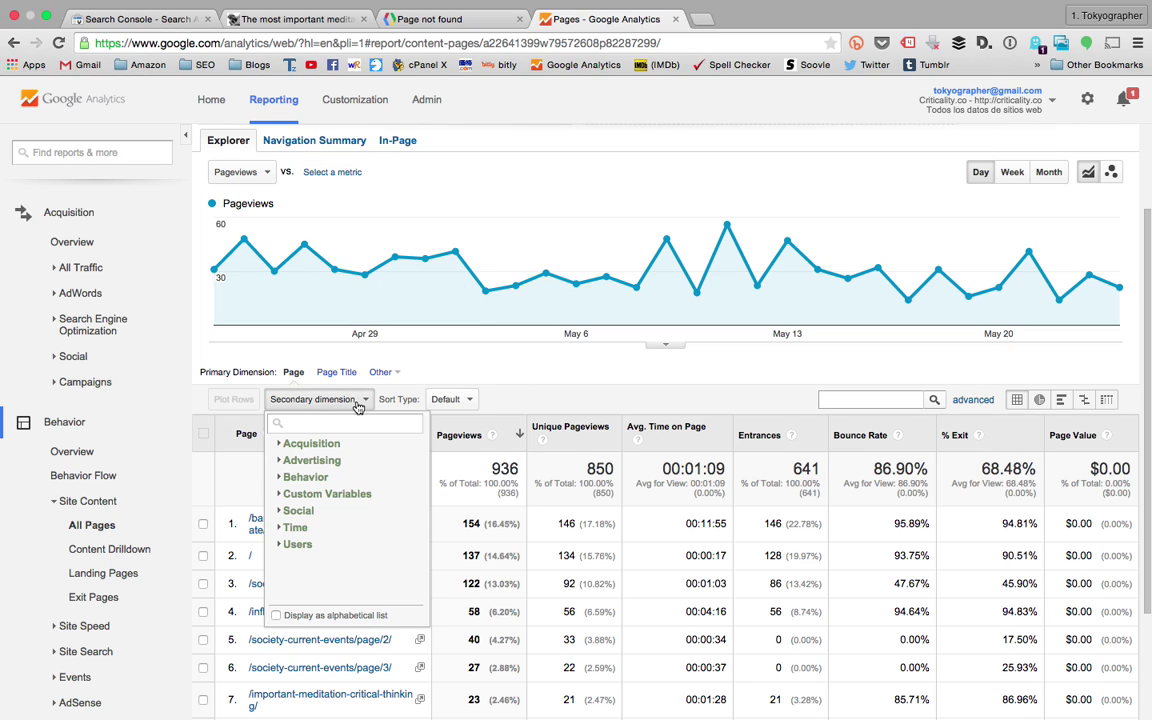
{"action": "left_click", "coordinate": [324, 443]}
{"action": "scroll", "coordinate": [350, 500], "scroll_direction": "down", "scroll_amount": 1}
{"action": "scroll", "coordinate": [355, 505], "scroll_direction": "down", "scroll_amount": 5}
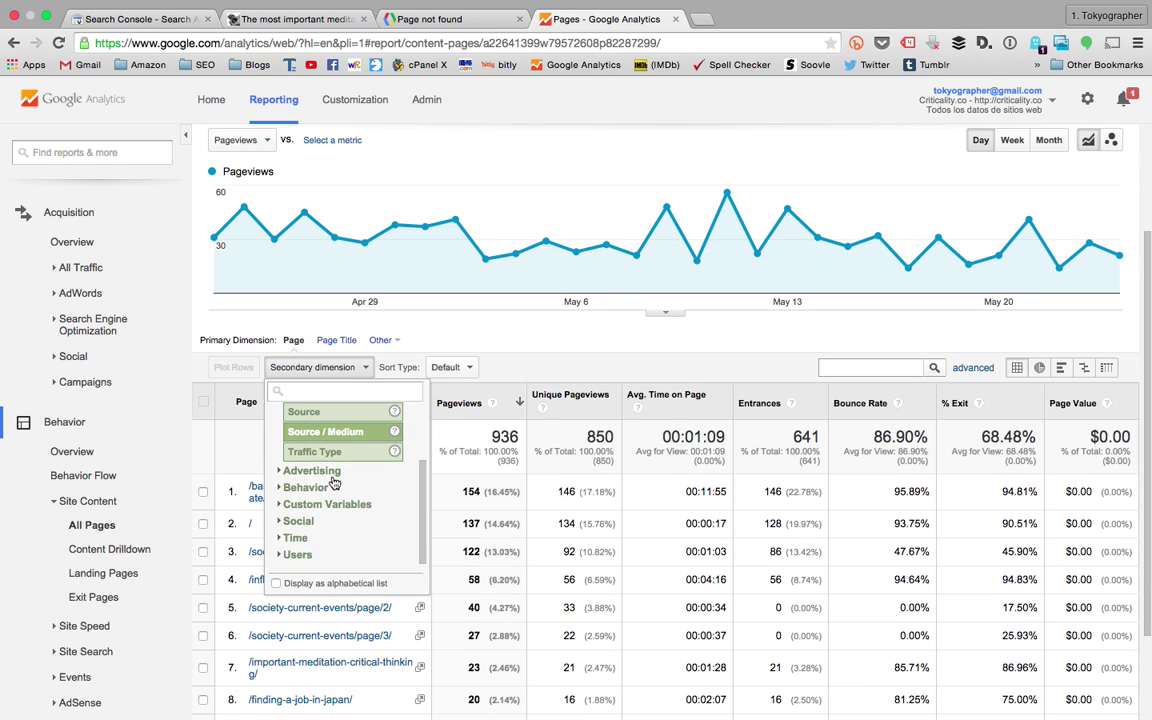
{"action": "left_click", "coordinate": [323, 490]}
{"action": "scroll", "coordinate": [325, 493], "scroll_direction": "down", "scroll_amount": 10}
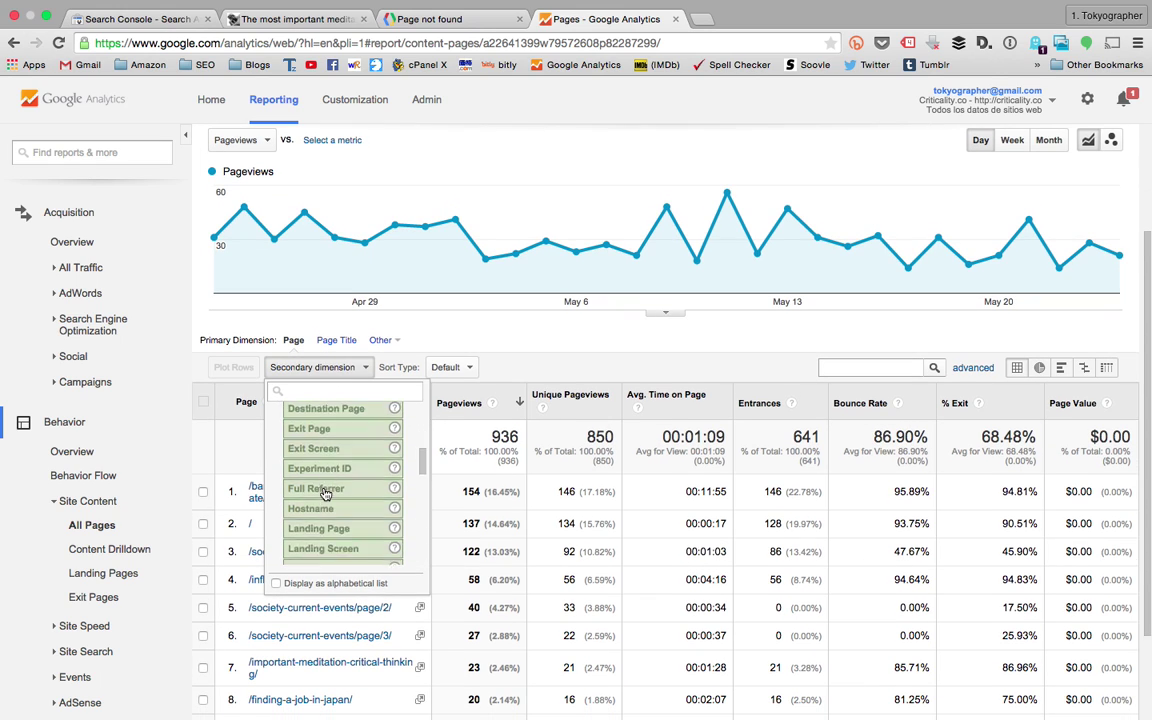
{"action": "scroll", "coordinate": [325, 493], "scroll_direction": "down", "scroll_amount": 8}
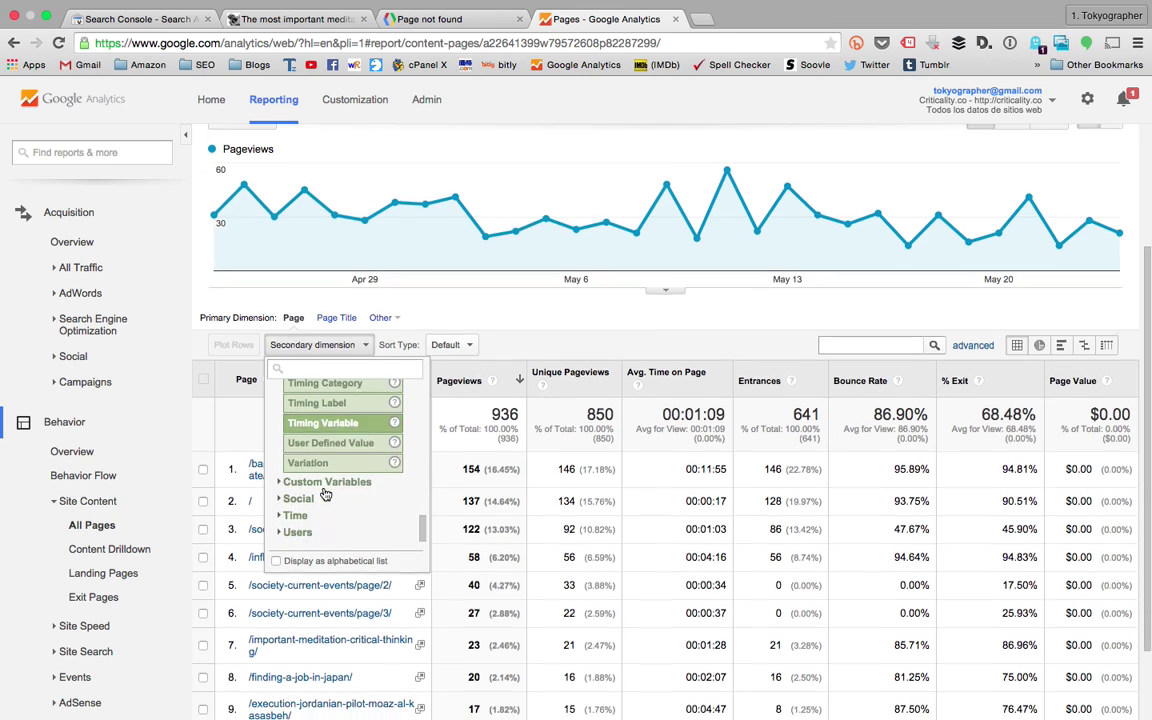
{"action": "scroll", "coordinate": [325, 493], "scroll_direction": "down", "scroll_amount": 5}
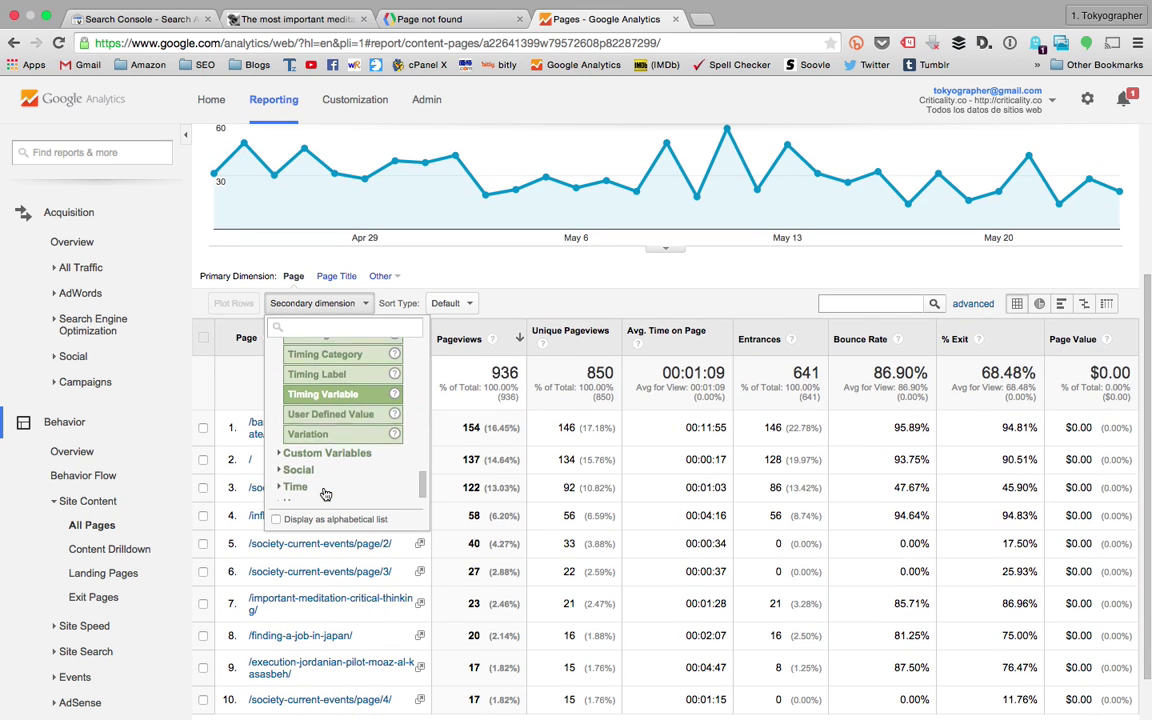
{"action": "scroll", "coordinate": [325, 493], "scroll_direction": "up", "scroll_amount": 20}
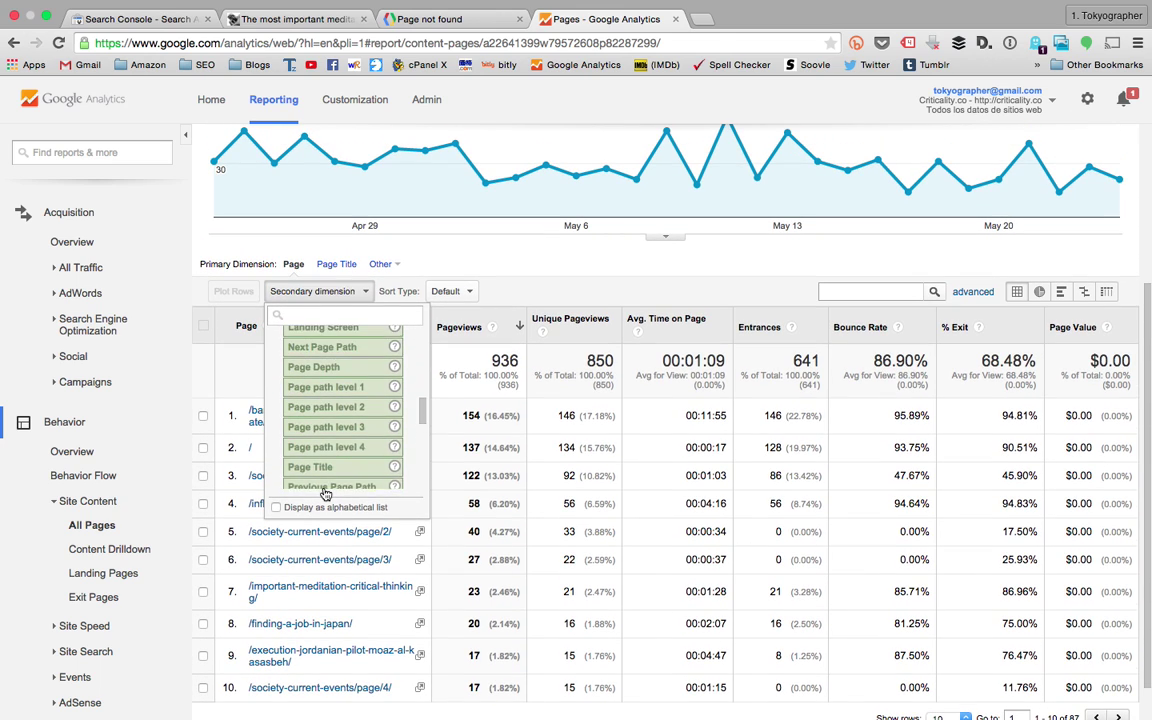
{"action": "scroll", "coordinate": [325, 493], "scroll_direction": "up", "scroll_amount": 10}
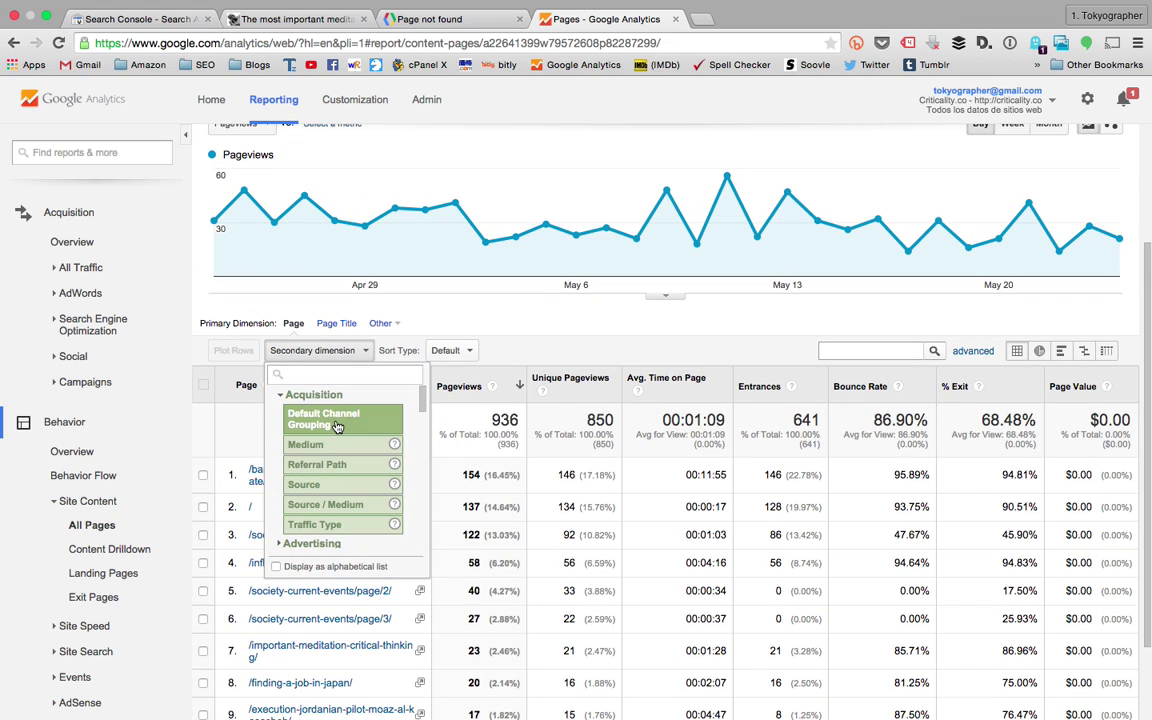
{"action": "scroll", "coordinate": [338, 426], "scroll_direction": "down", "scroll_amount": 4}
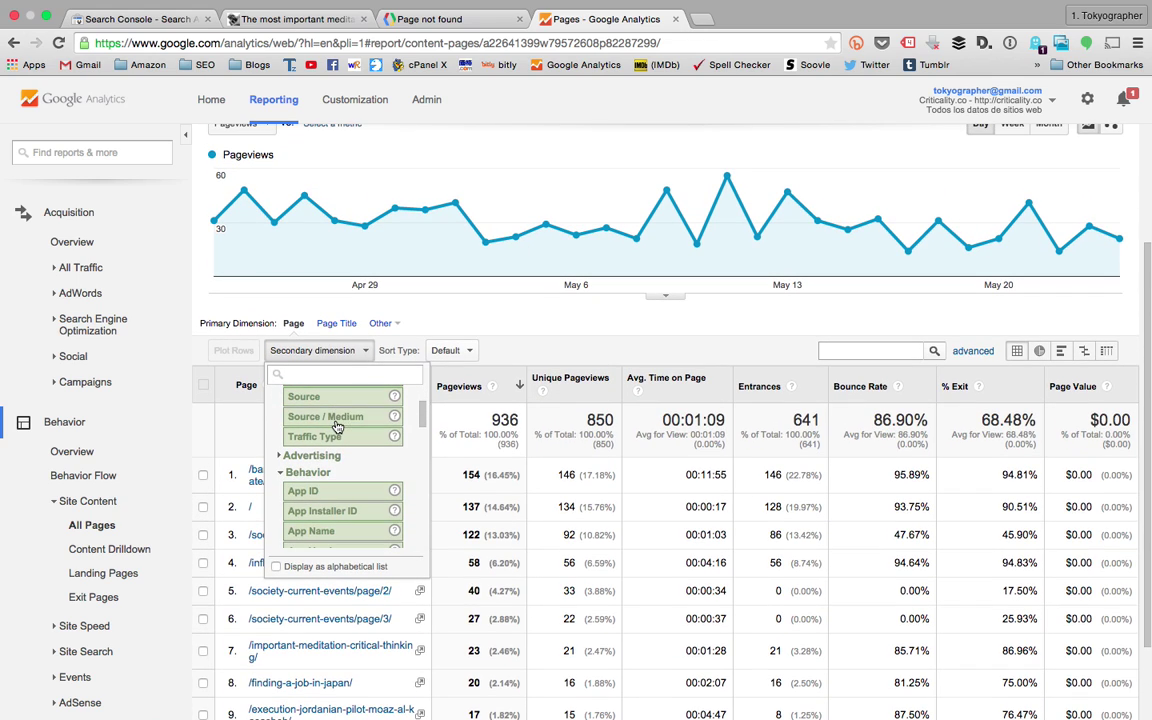
{"action": "scroll", "coordinate": [325, 445], "scroll_direction": "down", "scroll_amount": 10}
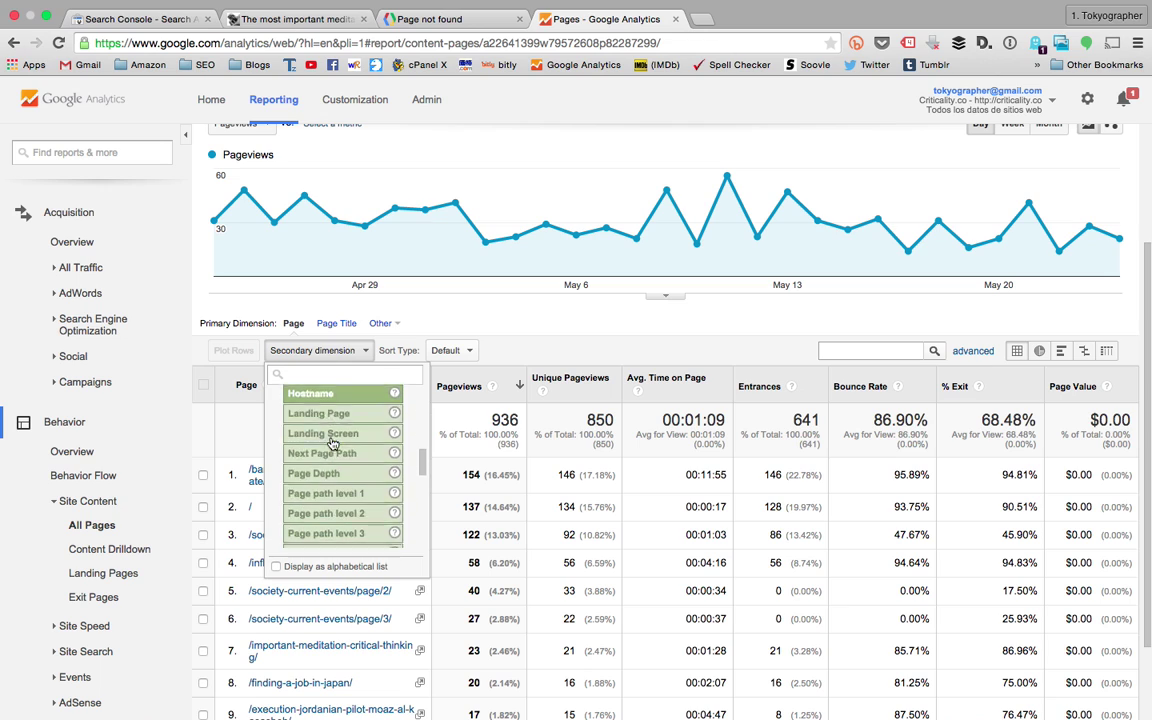
- Add City from the Users group as the secondary dimension and review pageviews by page and city
{"action": "scroll", "coordinate": [330, 443], "scroll_direction": "down", "scroll_amount": 8}
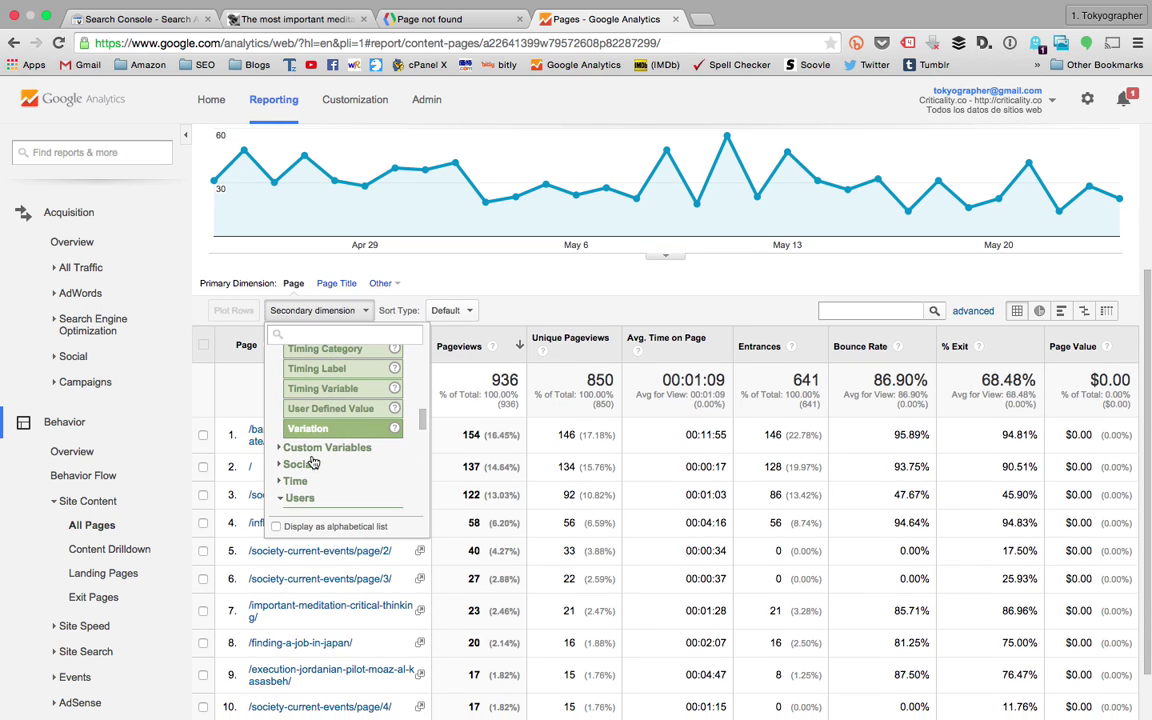
{"action": "left_click", "coordinate": [300, 494]}
{"action": "scroll", "coordinate": [316, 455], "scroll_direction": "down", "scroll_amount": 3}
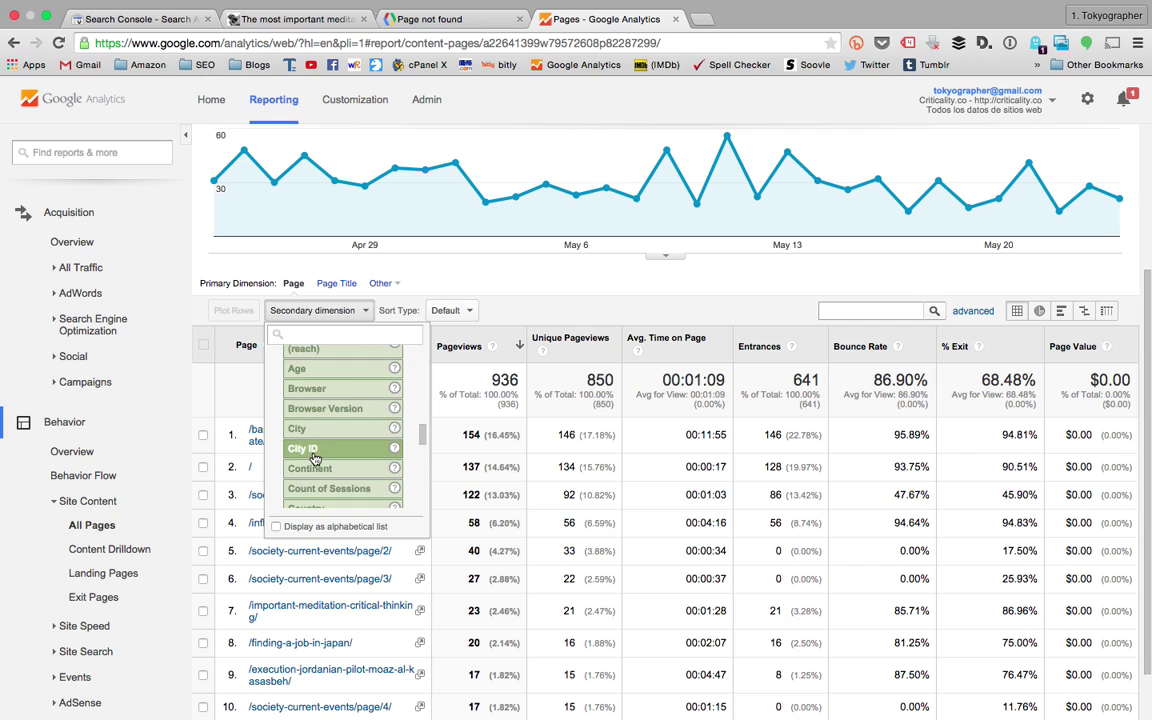
{"action": "left_click", "coordinate": [330, 428]}
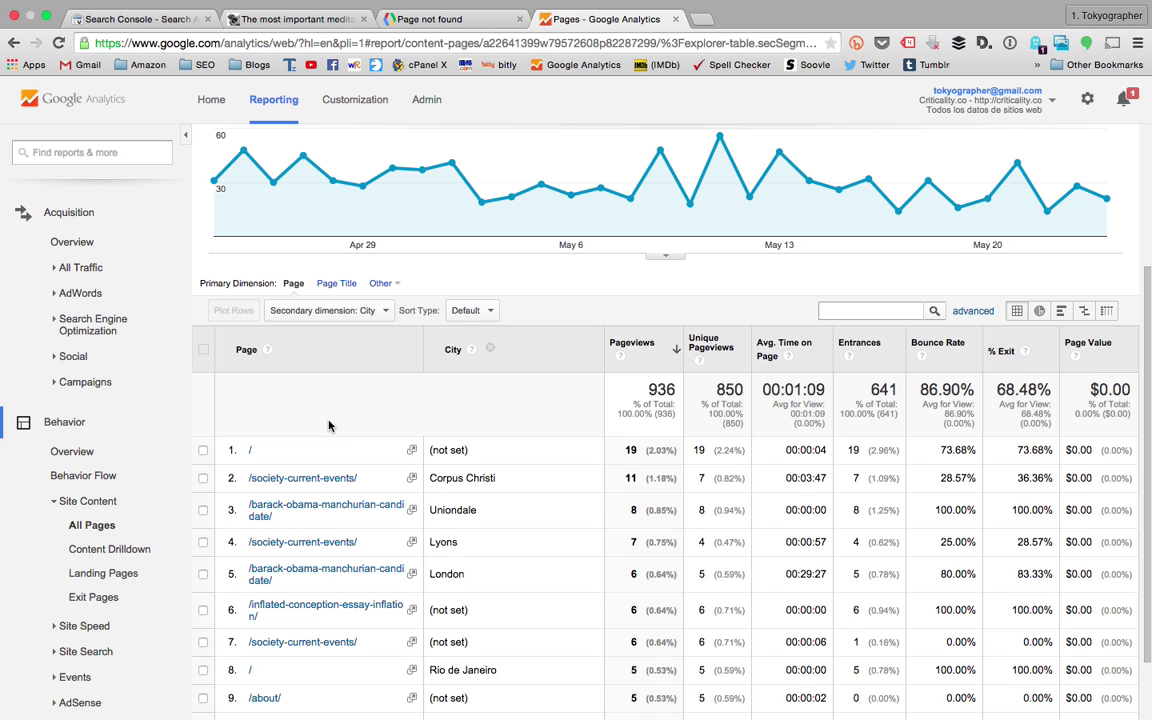
{"action": "scroll", "coordinate": [328, 425], "scroll_direction": "down", "scroll_amount": 2}
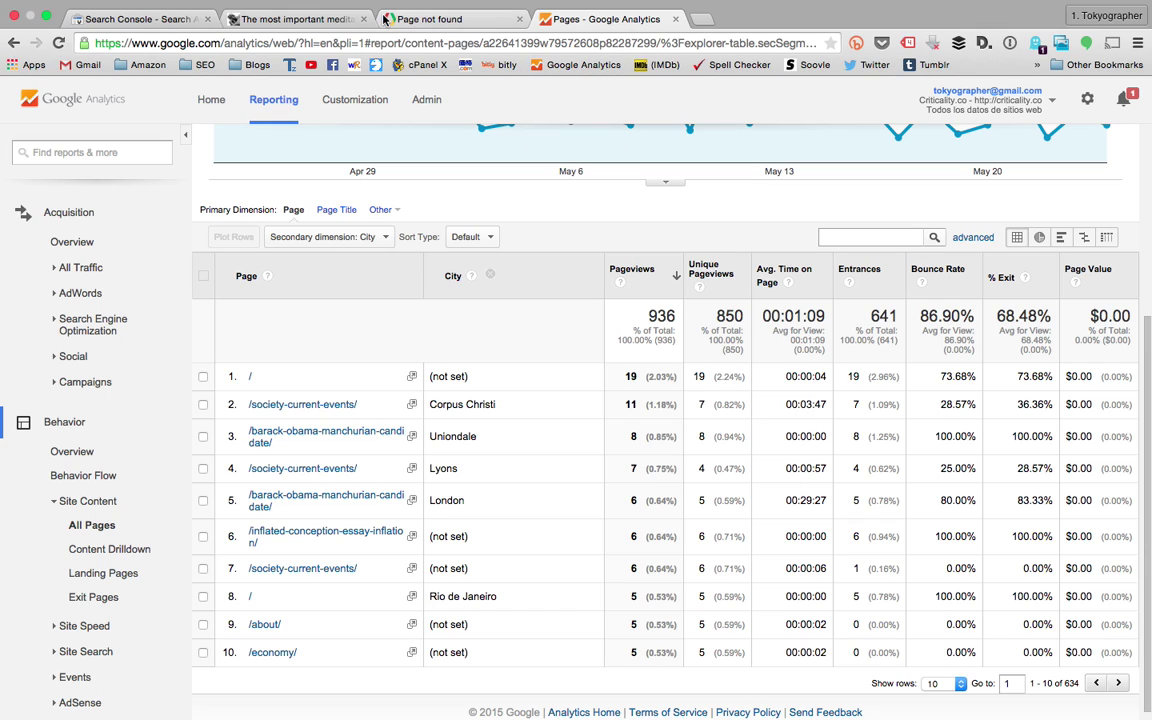
- Switch to Search Analytics in Search Console and review search queries 11 to 20 with their clicks and positions
{"action": "left_click", "coordinate": [276, 18]}
{"action": "left_click", "coordinate": [158, 20]}
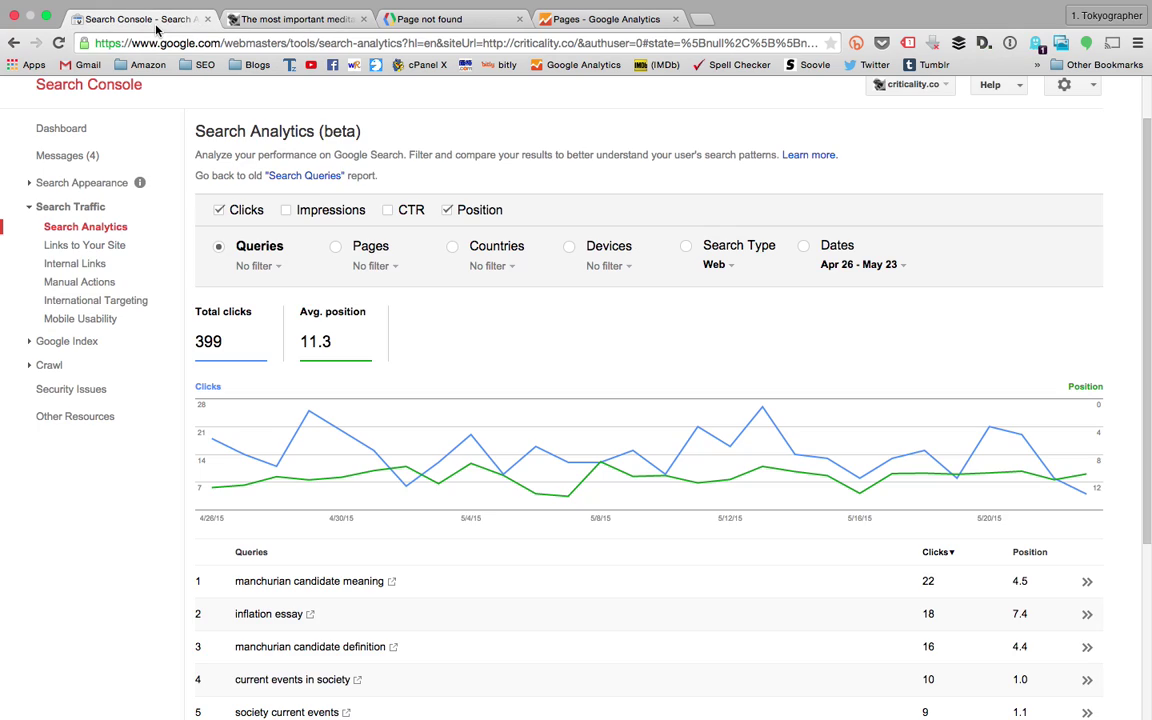
{"action": "scroll", "coordinate": [298, 152], "scroll_direction": "down", "scroll_amount": 5}
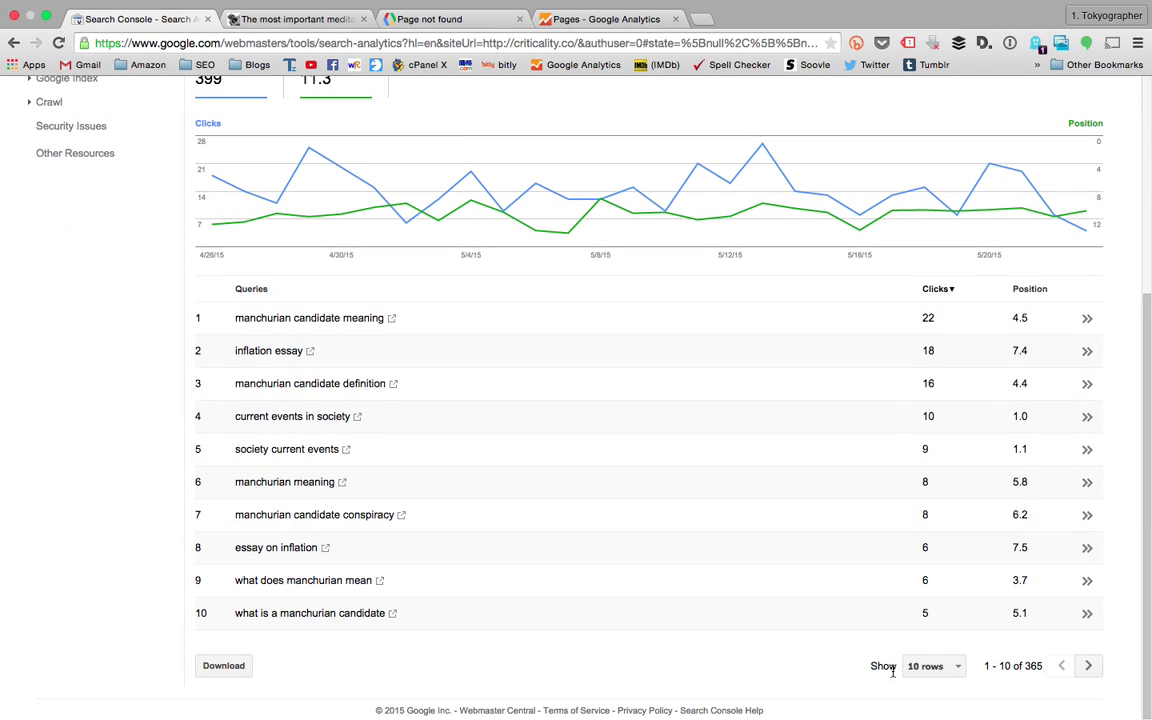
{"action": "left_click", "coordinate": [1087, 667]}
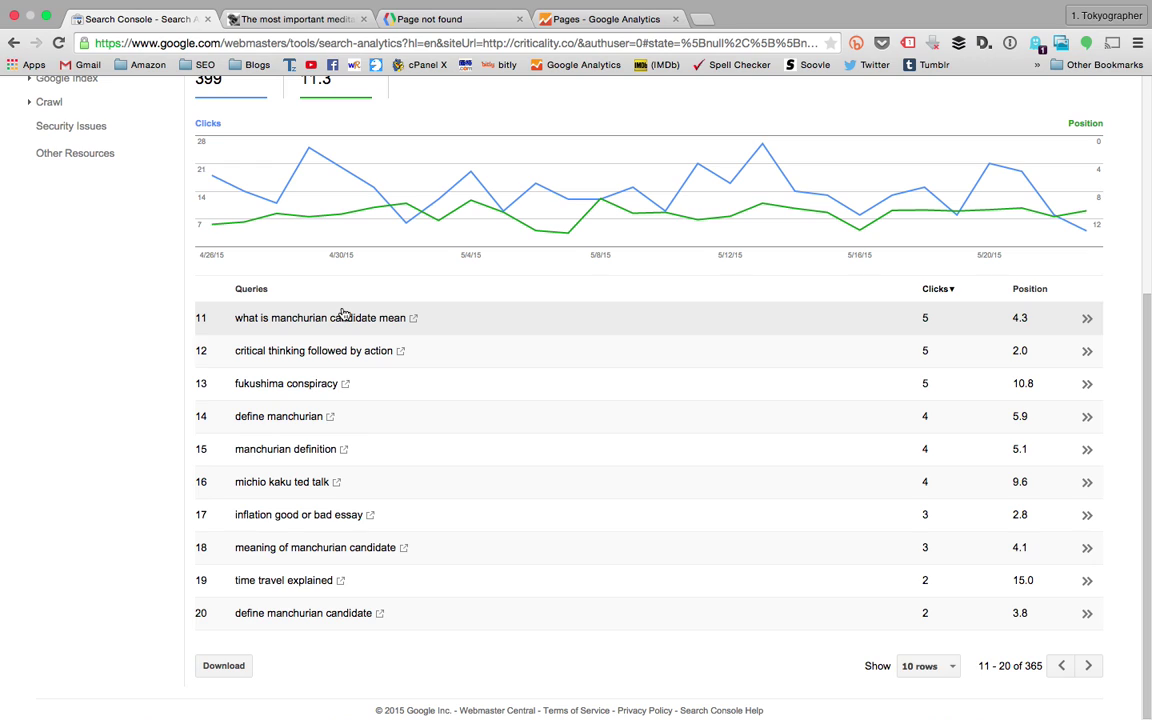
{"action": "mouse_move", "coordinate": [350, 245]}
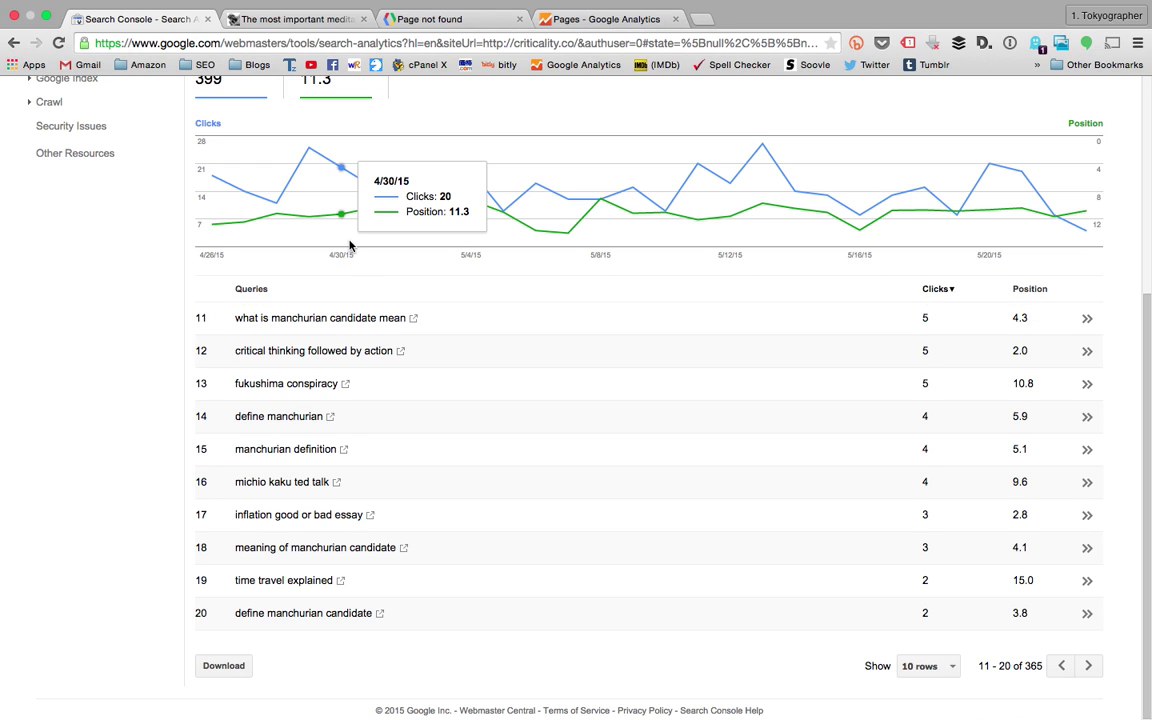
- Return to the first page of queries, view the details for "manchurian candidate meaning", and go back to the query list
{"action": "left_click", "coordinate": [1062, 666]}
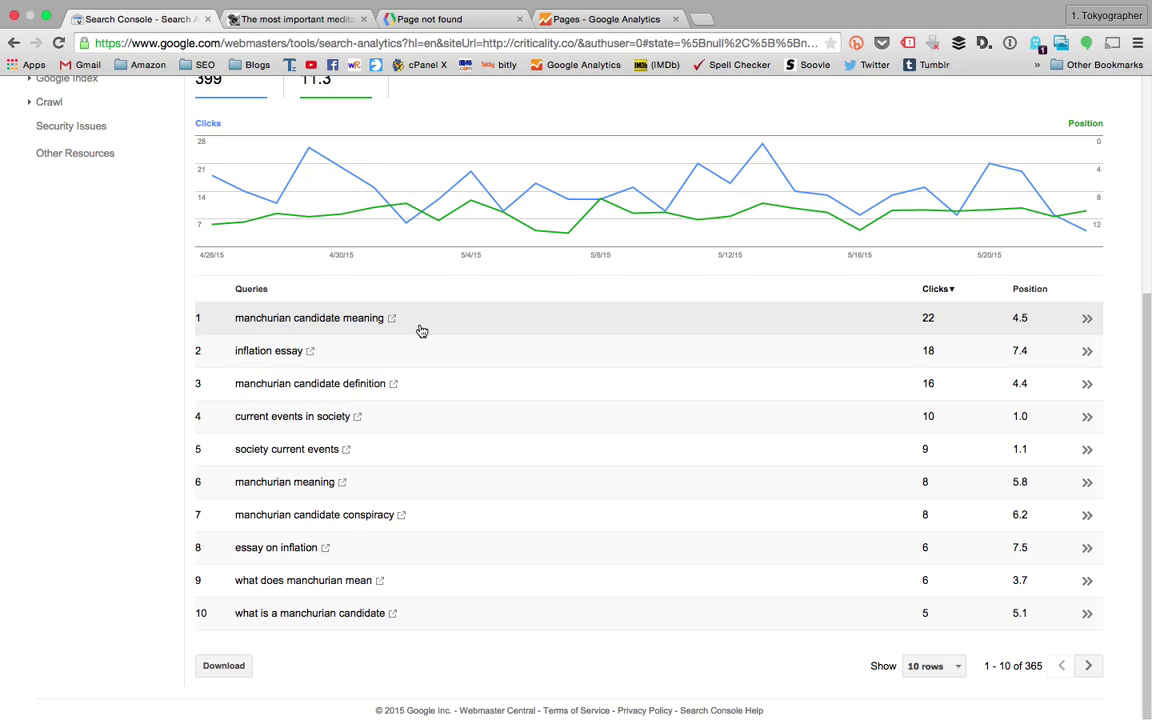
{"action": "left_click", "coordinate": [384, 319]}
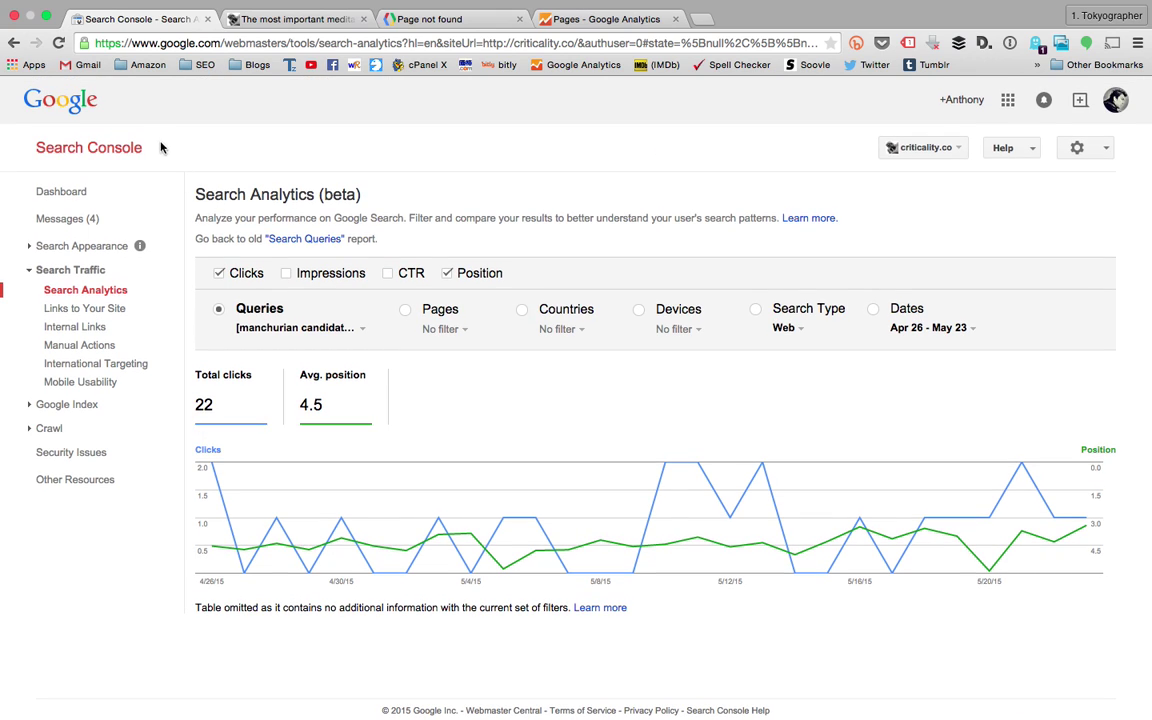
{"action": "left_click", "coordinate": [14, 43]}
- Switch to the Google Analytics Pages report, open the live /barack-obama-manchurian-candidate/ page and look through the article and its videos
{"action": "left_click", "coordinate": [570, 19]}
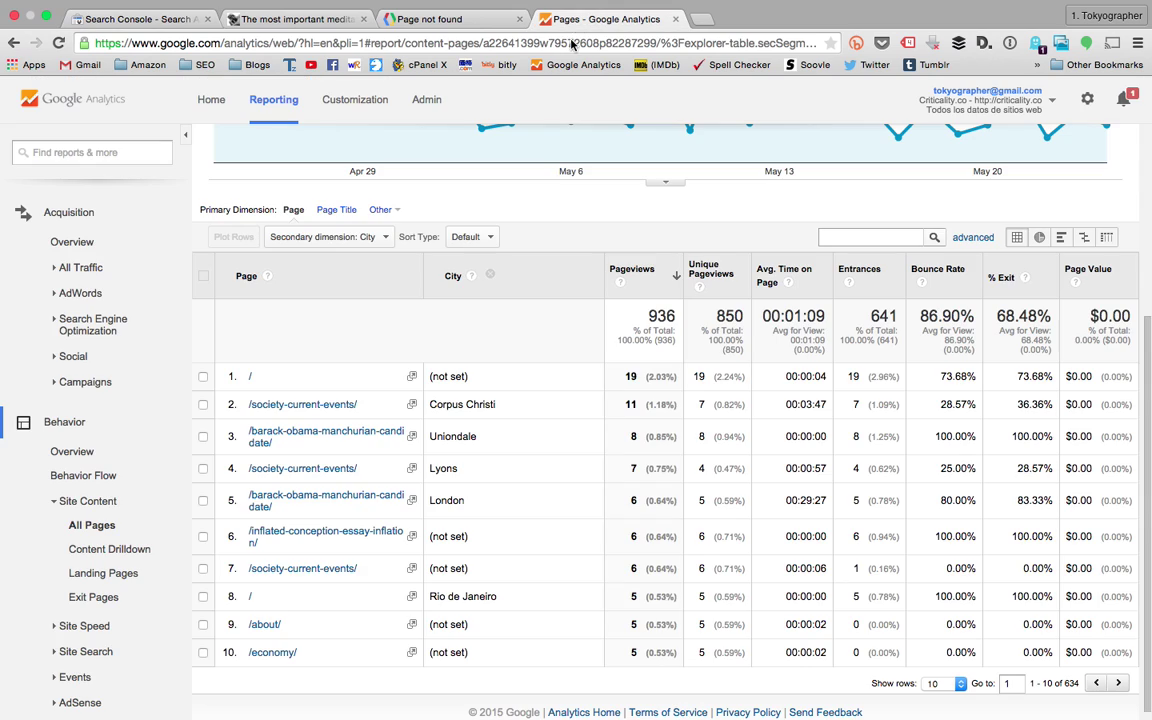
{"action": "left_click", "coordinate": [412, 437]}
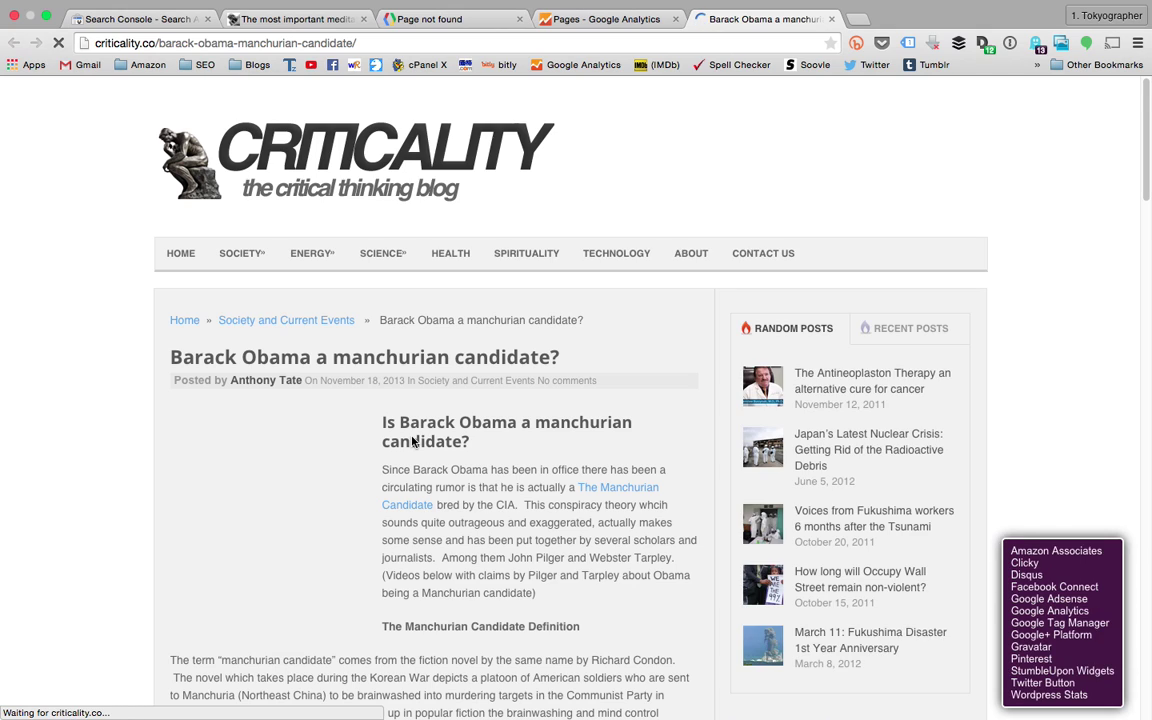
{"action": "scroll", "coordinate": [491, 381], "scroll_direction": "down", "scroll_amount": 5}
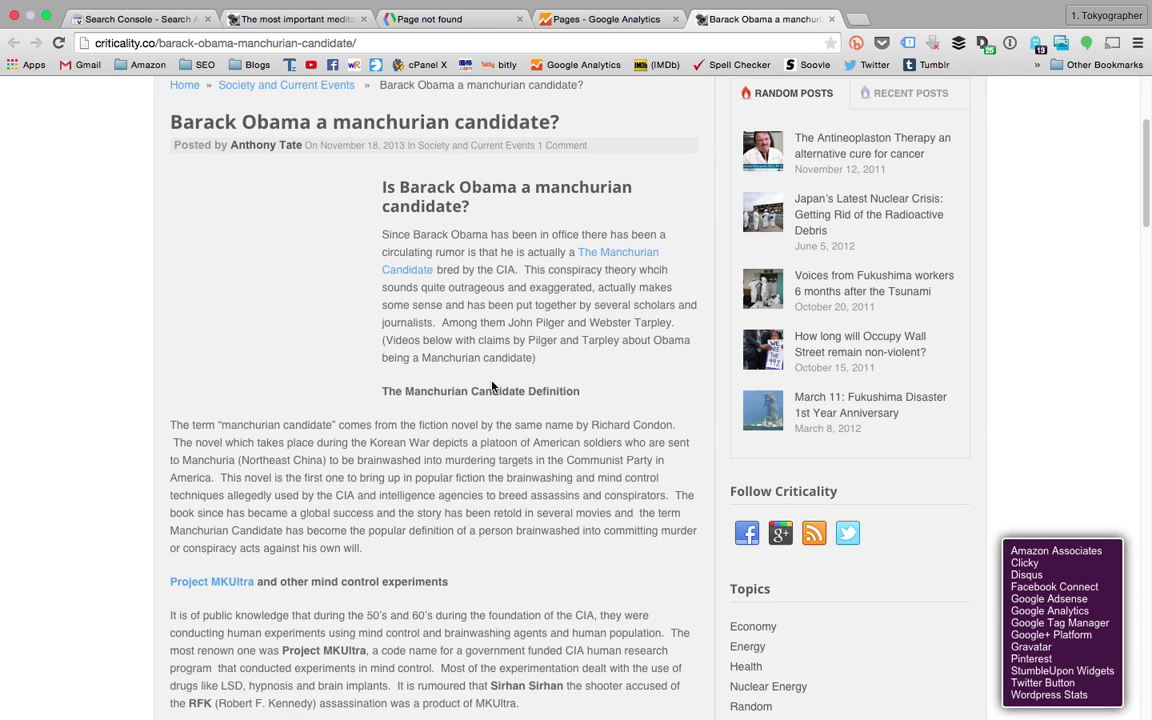
{"action": "scroll", "coordinate": [491, 386], "scroll_direction": "down", "scroll_amount": 10}
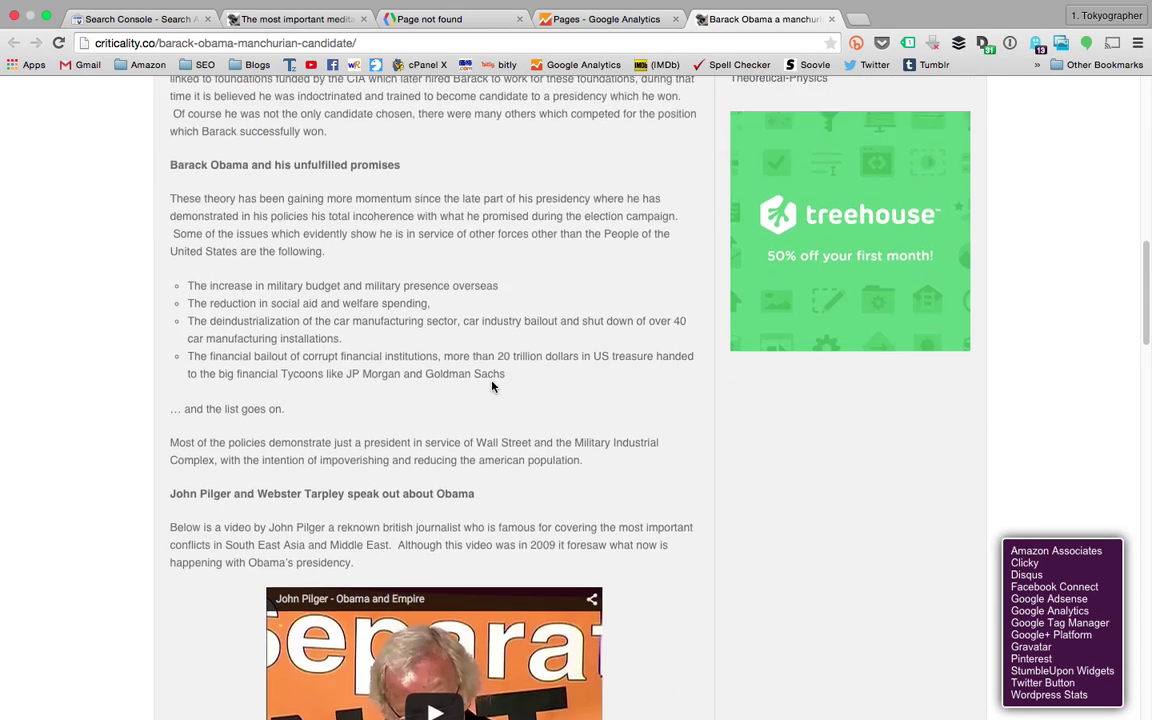
{"action": "scroll", "coordinate": [668, 342], "scroll_direction": "down", "scroll_amount": 3}
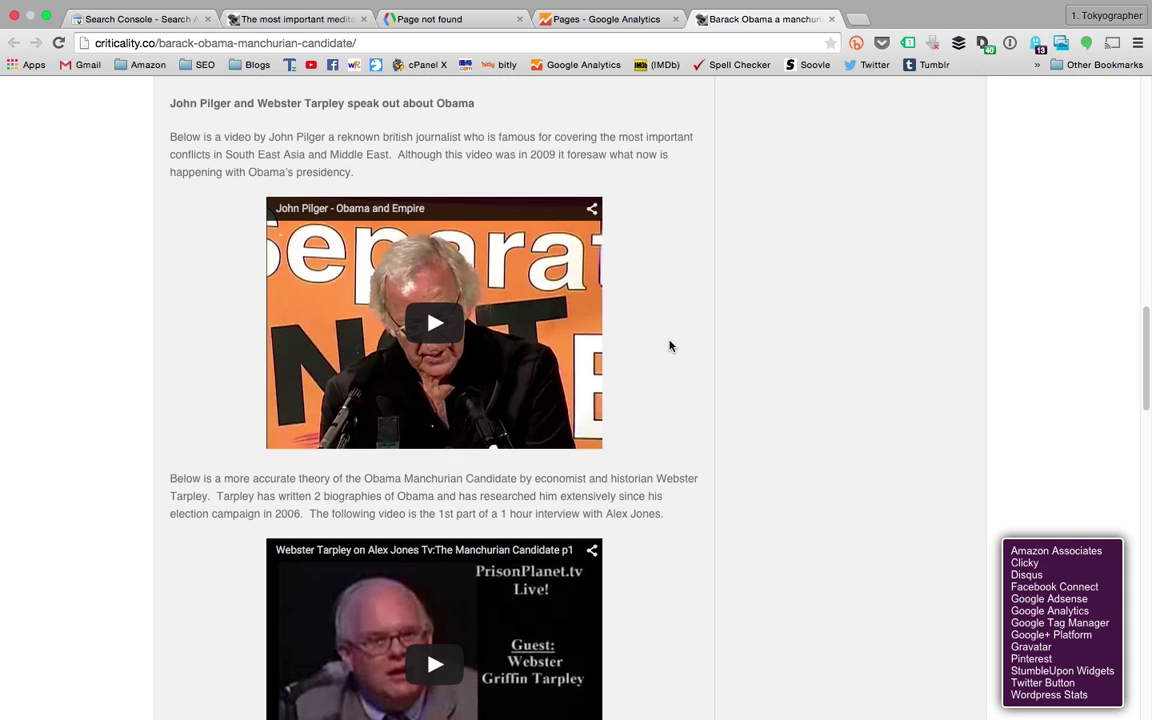
{"action": "scroll", "coordinate": [670, 346], "scroll_direction": "down", "scroll_amount": 3}
{"action": "scroll", "coordinate": [670, 346], "scroll_direction": "up", "scroll_amount": 8}
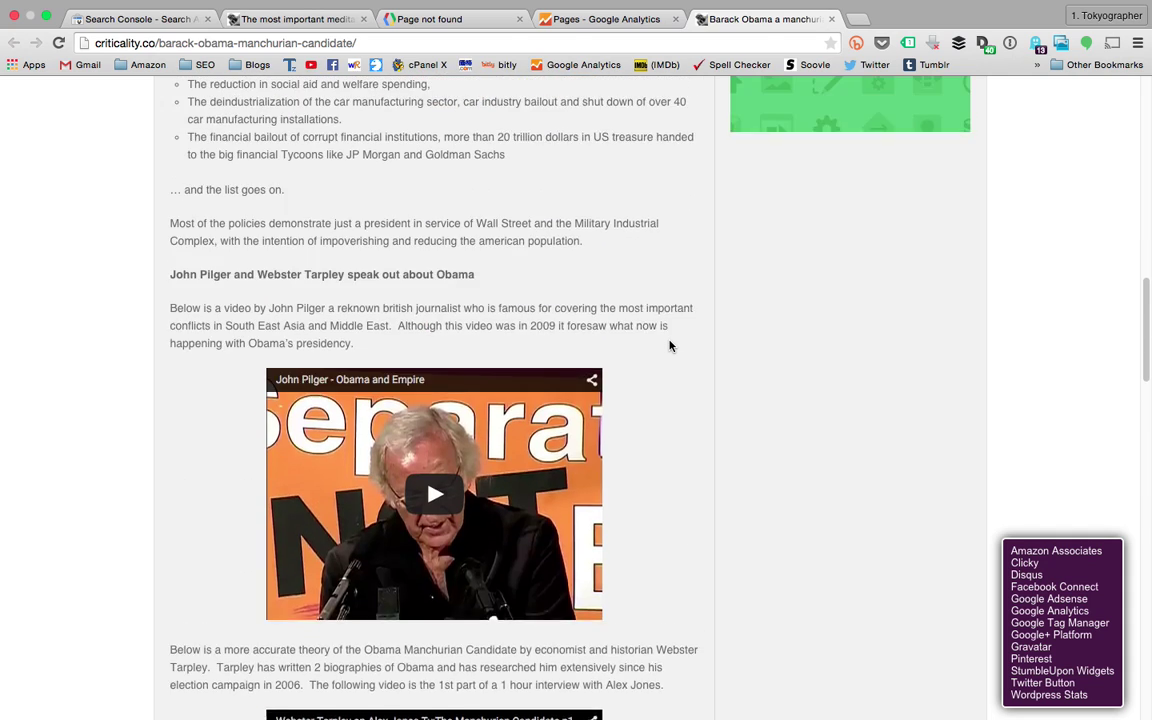
- Read through the article's title, manchurian candidate definition and Project MKUltra sections once more
{"action": "scroll", "coordinate": [670, 346], "scroll_direction": "up", "scroll_amount": 5}
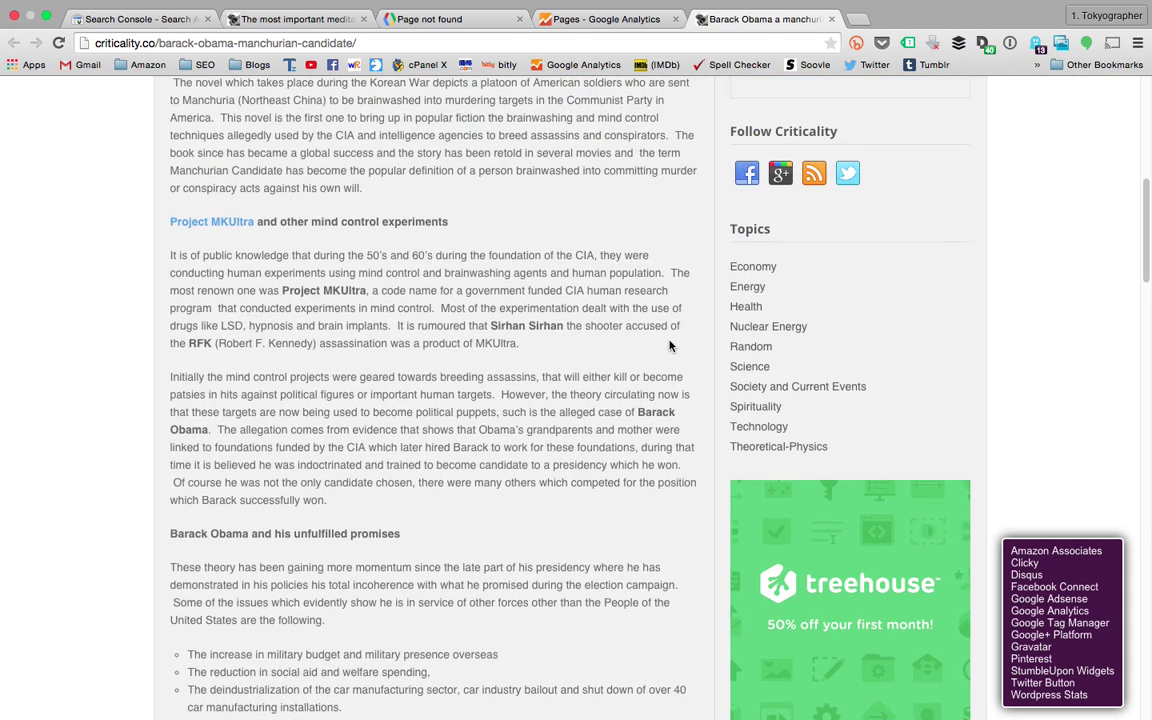
{"action": "scroll", "coordinate": [670, 346], "scroll_direction": "up", "scroll_amount": 5}
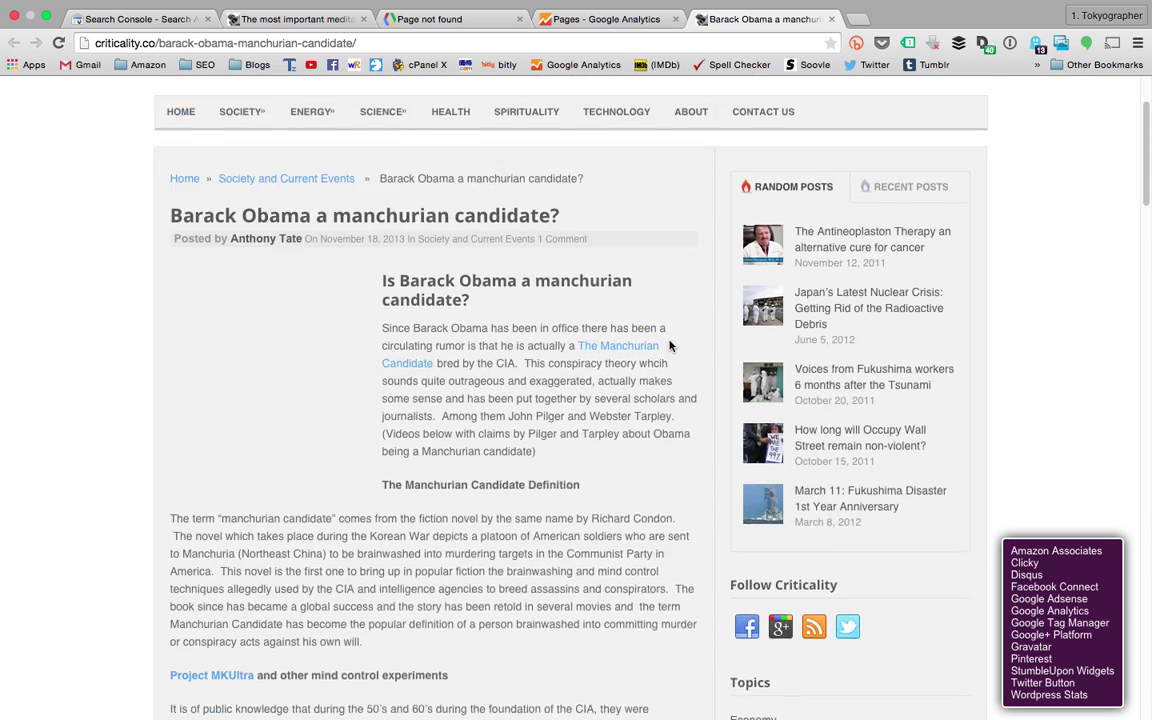
{"action": "scroll", "coordinate": [670, 346], "scroll_direction": "down", "scroll_amount": 2}
{"action": "scroll", "coordinate": [670, 346], "scroll_direction": "down", "scroll_amount": 1}
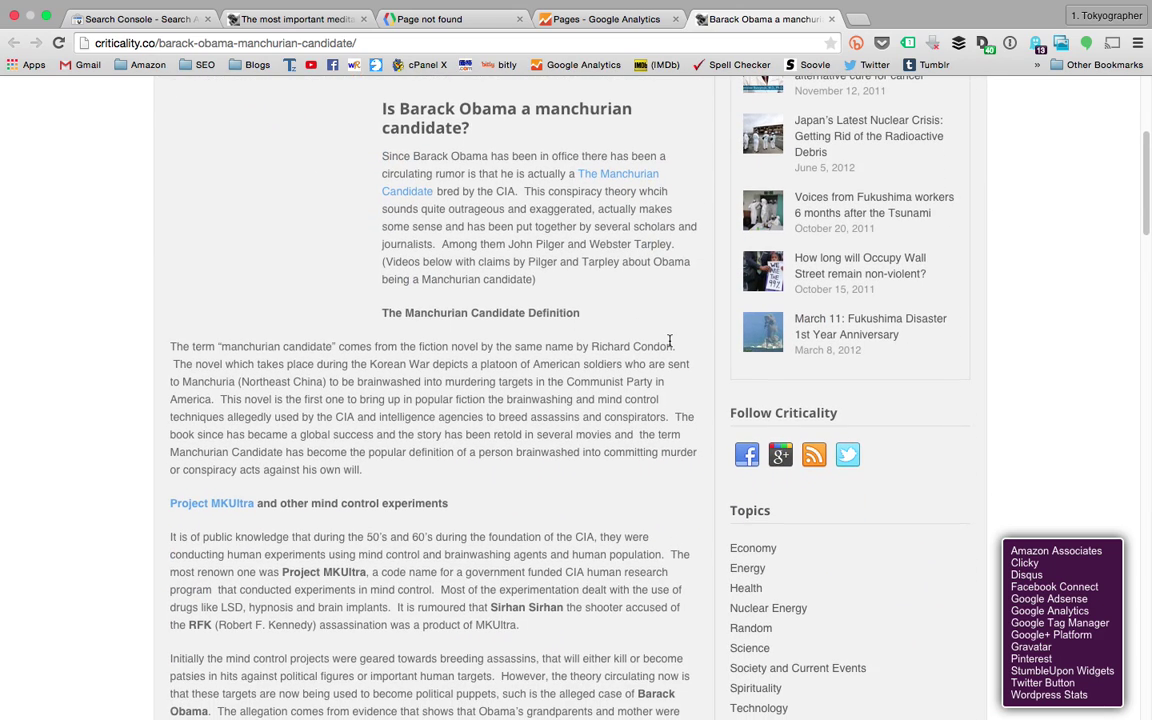
{"action": "scroll", "coordinate": [670, 346], "scroll_direction": "down", "scroll_amount": 3}
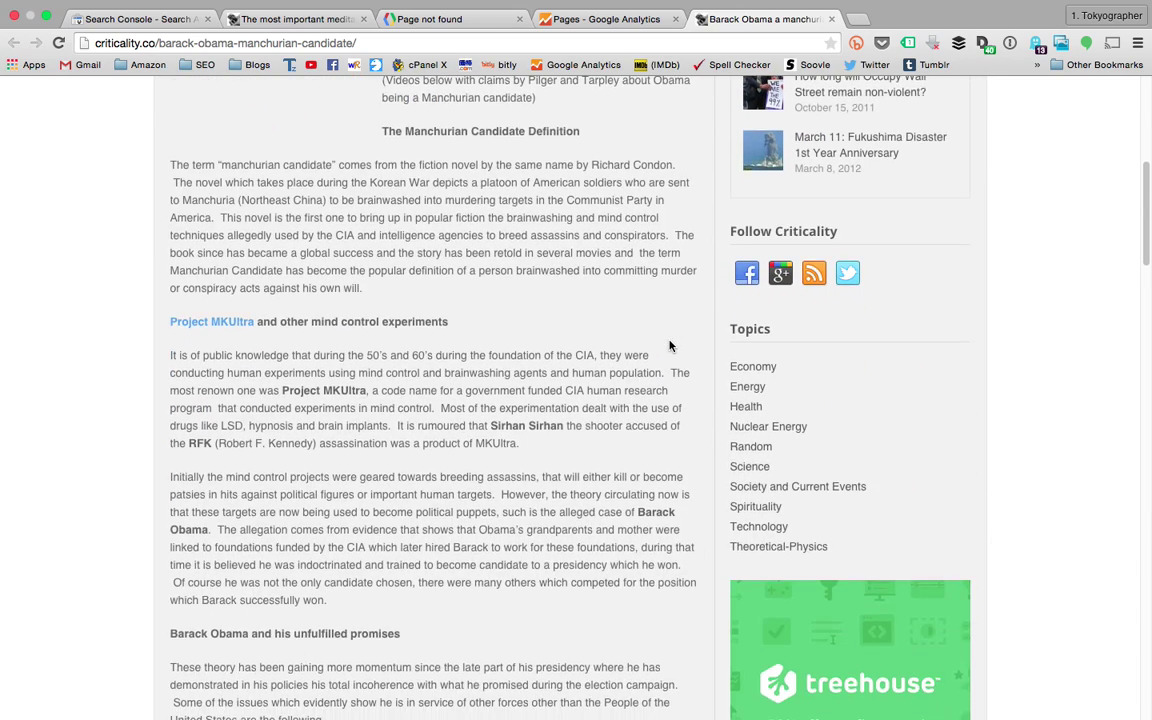
{"action": "scroll", "coordinate": [670, 346], "scroll_direction": "down", "scroll_amount": 6}
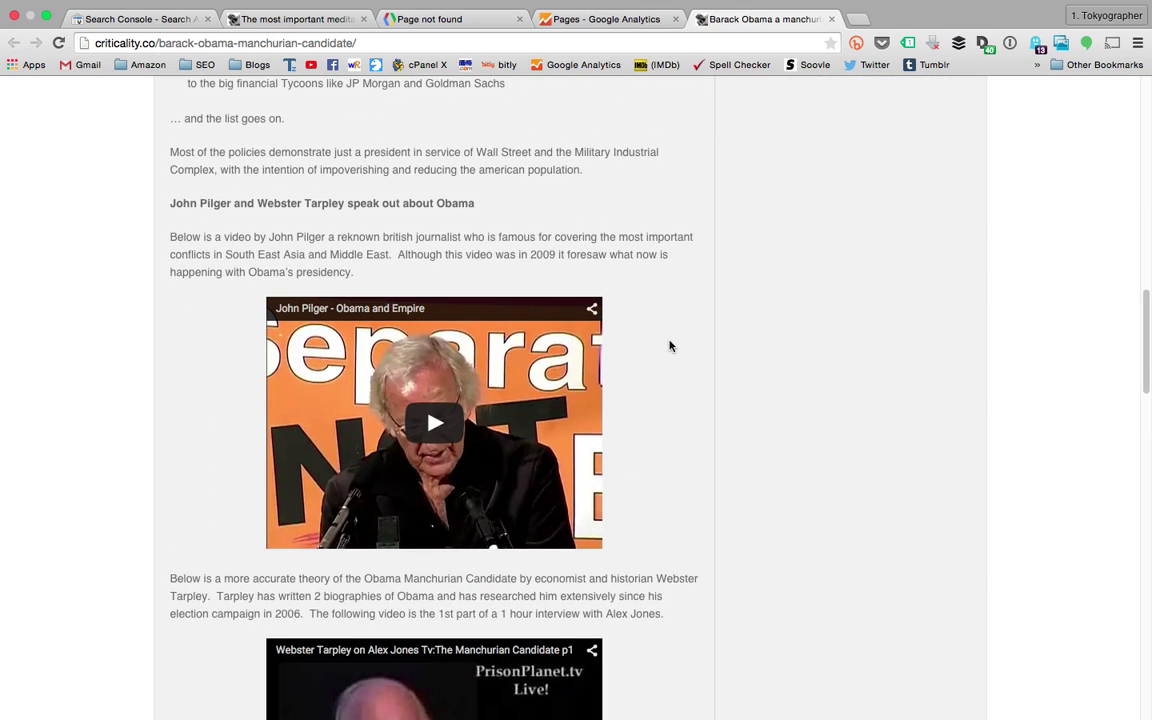
- Examine the two embedded videos in the article and the text introducing each of them
{"action": "scroll", "coordinate": [670, 346], "scroll_direction": "down", "scroll_amount": 5}
{"action": "scroll", "coordinate": [670, 346], "scroll_direction": "up", "scroll_amount": 3}
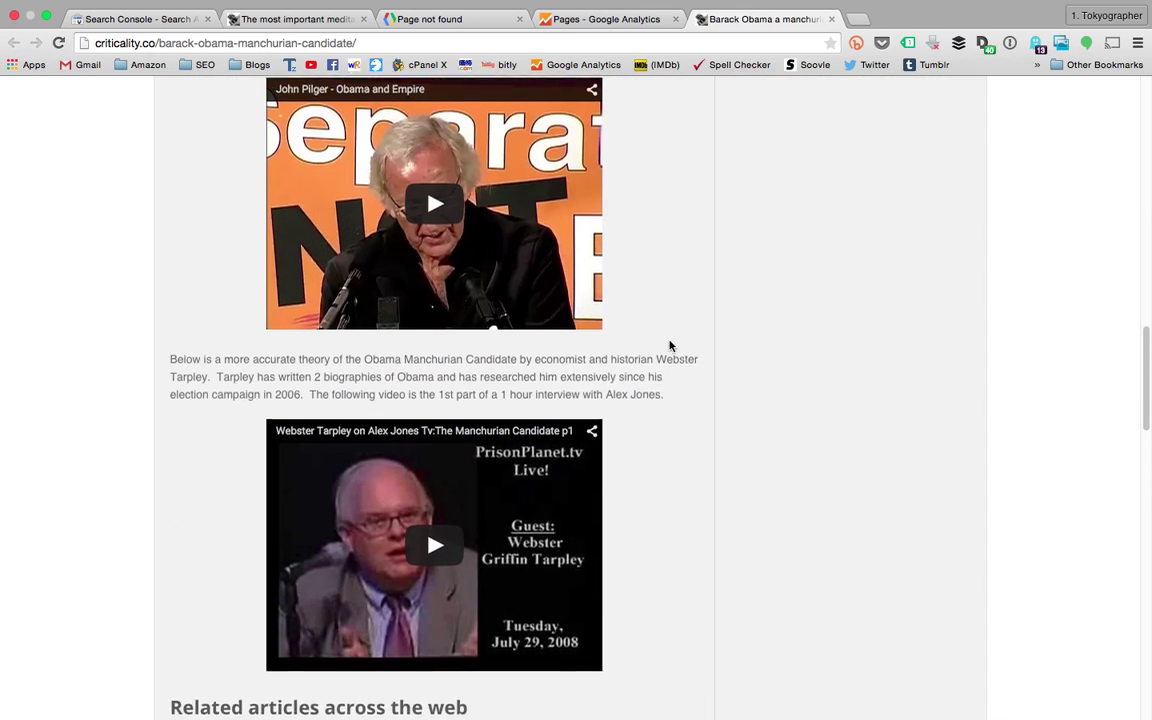
{"action": "scroll", "coordinate": [670, 346], "scroll_direction": "up", "scroll_amount": 1}
{"action": "scroll", "coordinate": [670, 346], "scroll_direction": "down", "scroll_amount": 1}
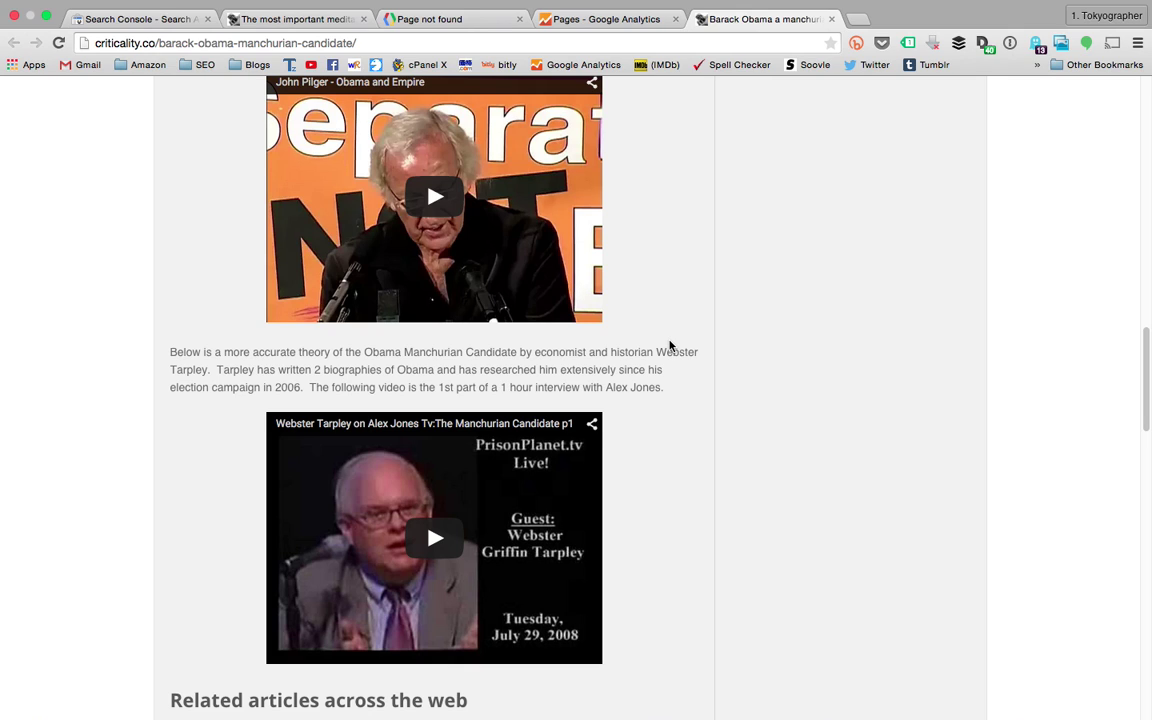
{"action": "scroll", "coordinate": [670, 346], "scroll_direction": "up", "scroll_amount": 2}
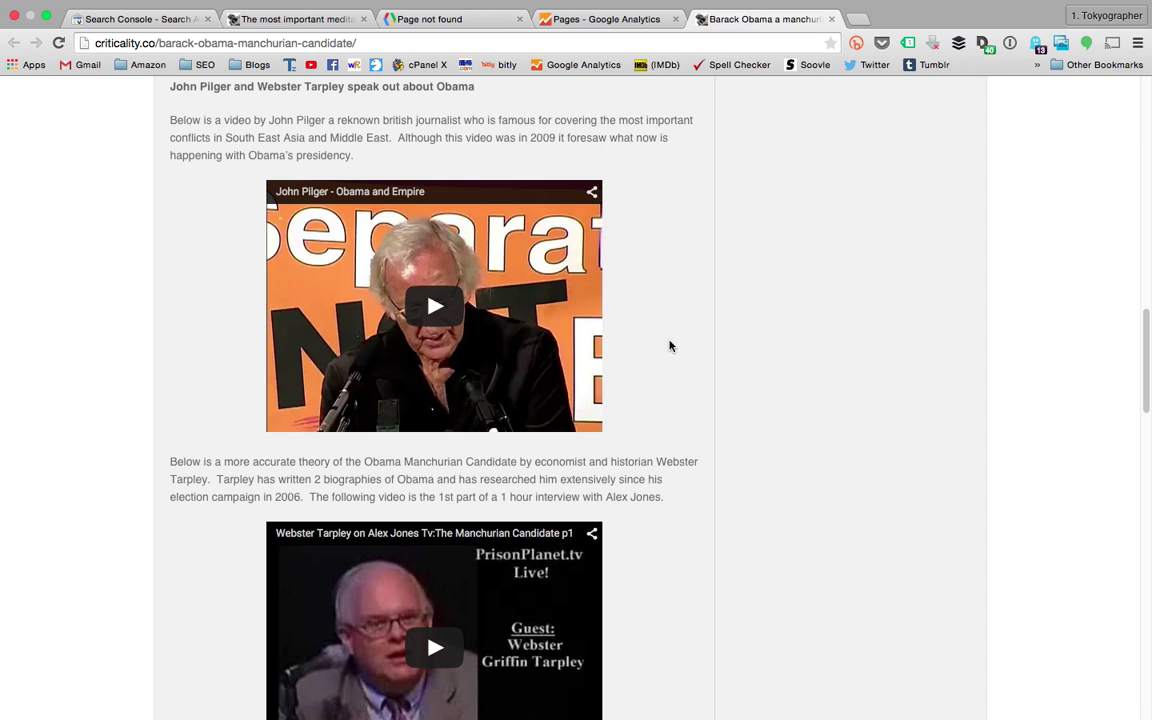
{"action": "scroll", "coordinate": [670, 346], "scroll_direction": "up", "scroll_amount": 3}
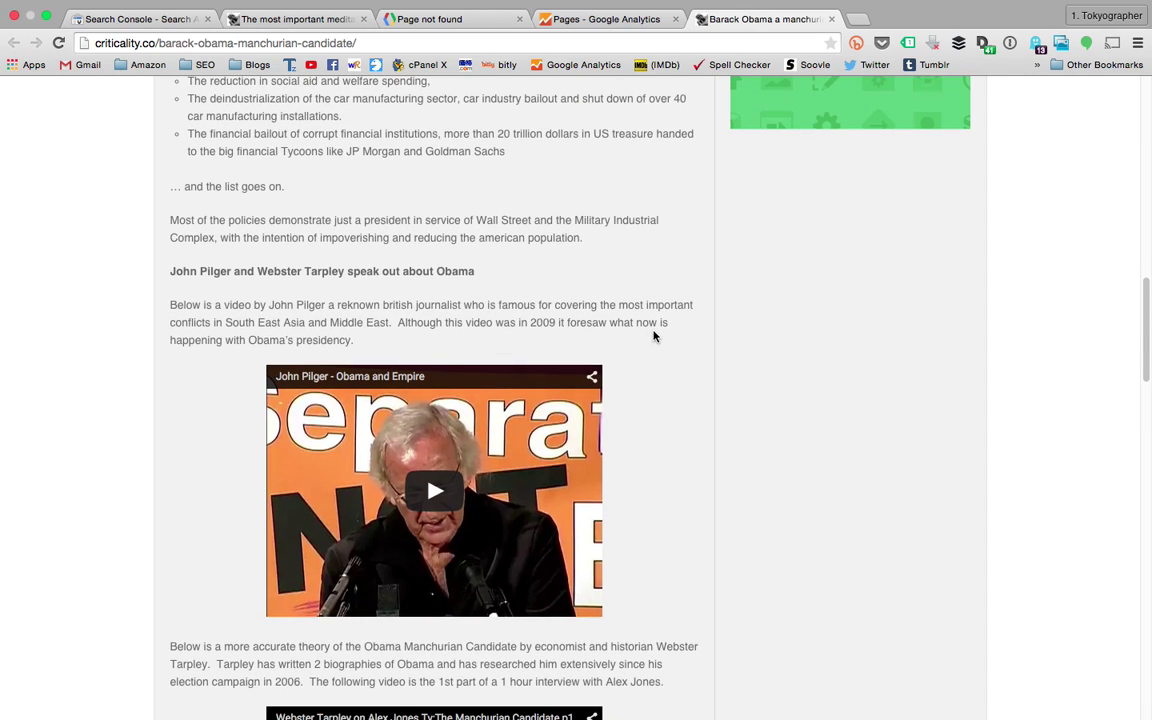
{"action": "scroll", "coordinate": [653, 333], "scroll_direction": "down", "scroll_amount": 5}
{"action": "scroll", "coordinate": [653, 331], "scroll_direction": "up", "scroll_amount": 2}
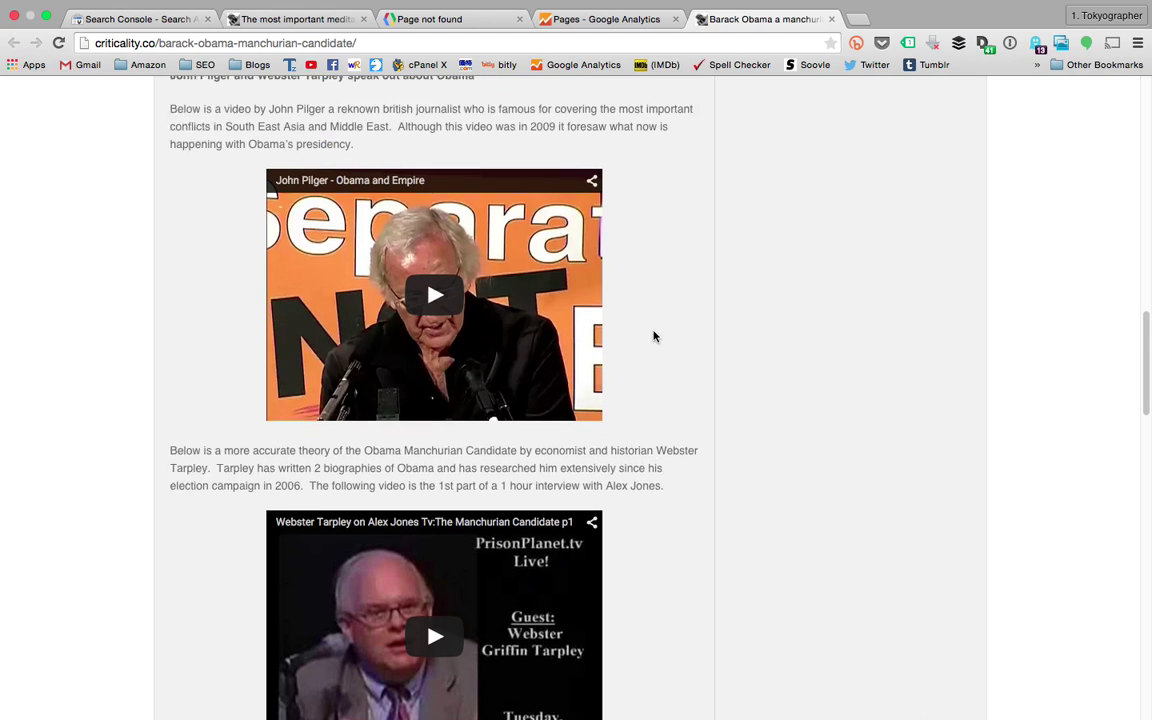
{"action": "scroll", "coordinate": [653, 331], "scroll_direction": "down", "scroll_amount": 2}
{"action": "scroll", "coordinate": [621, 320], "scroll_direction": "up", "scroll_amount": 1}
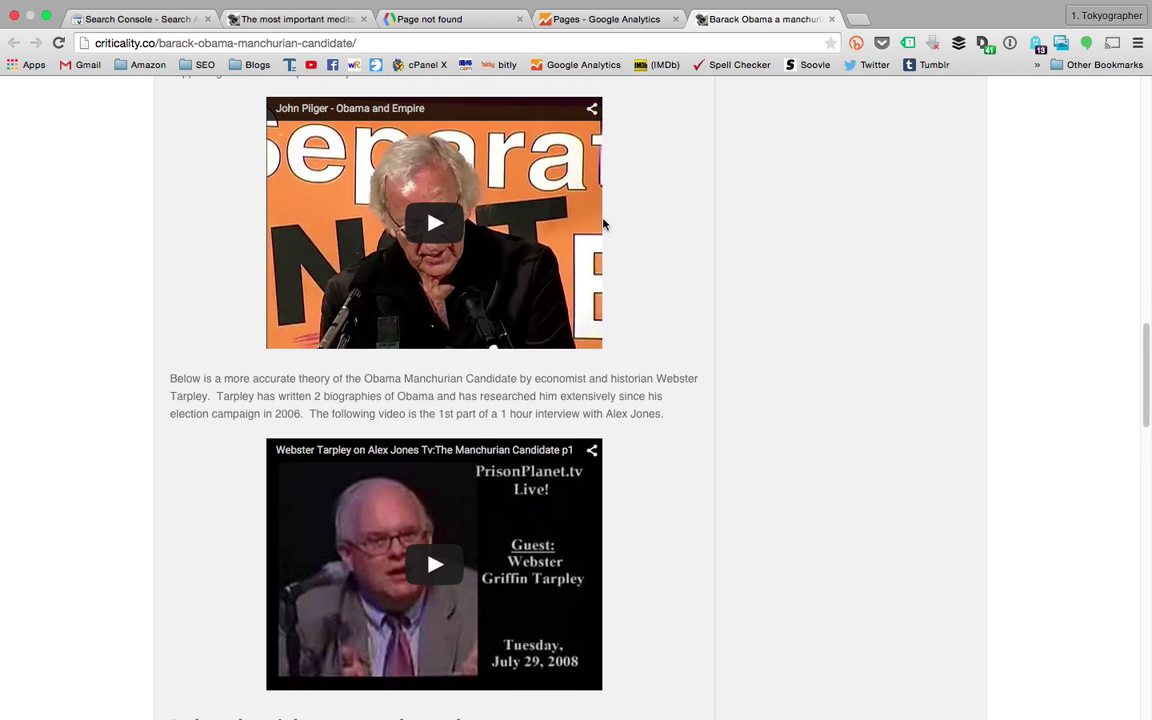
{"action": "scroll", "coordinate": [616, 253], "scroll_direction": "down", "scroll_amount": 2}
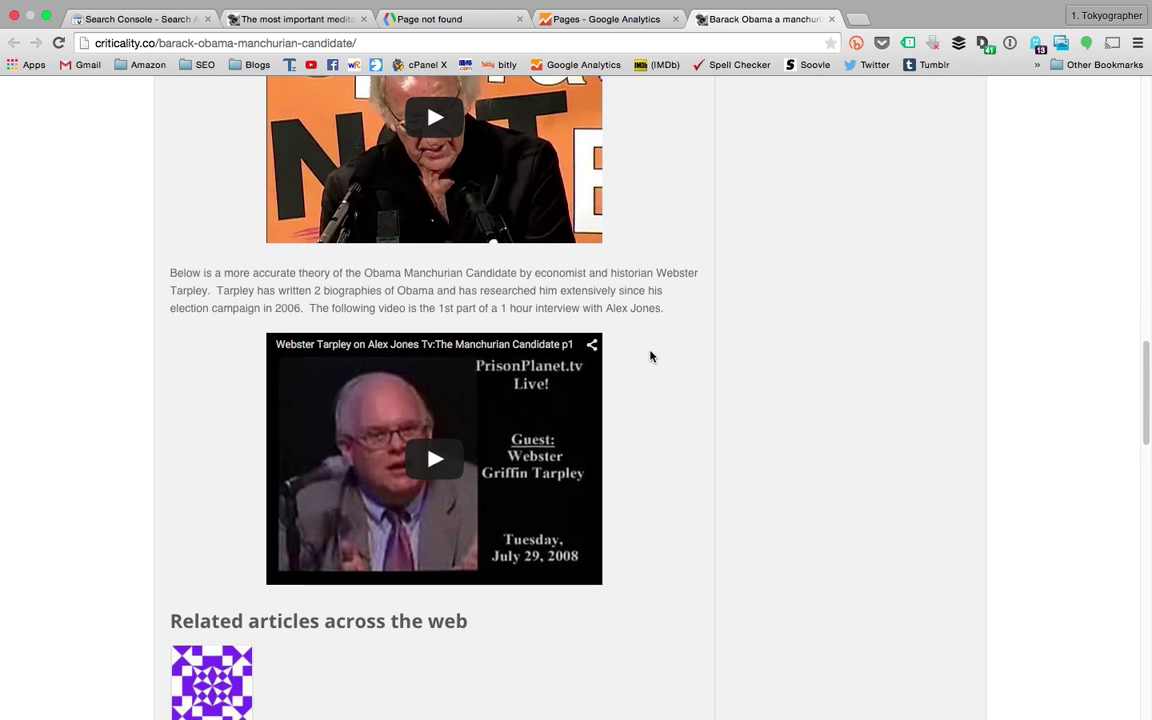
- Return to Search Analytics in Search Console and review the top ten queries and queries 11 to 20
{"action": "scroll", "coordinate": [650, 355], "scroll_direction": "up", "scroll_amount": 5}
{"action": "scroll", "coordinate": [650, 356], "scroll_direction": "up", "scroll_amount": 7}
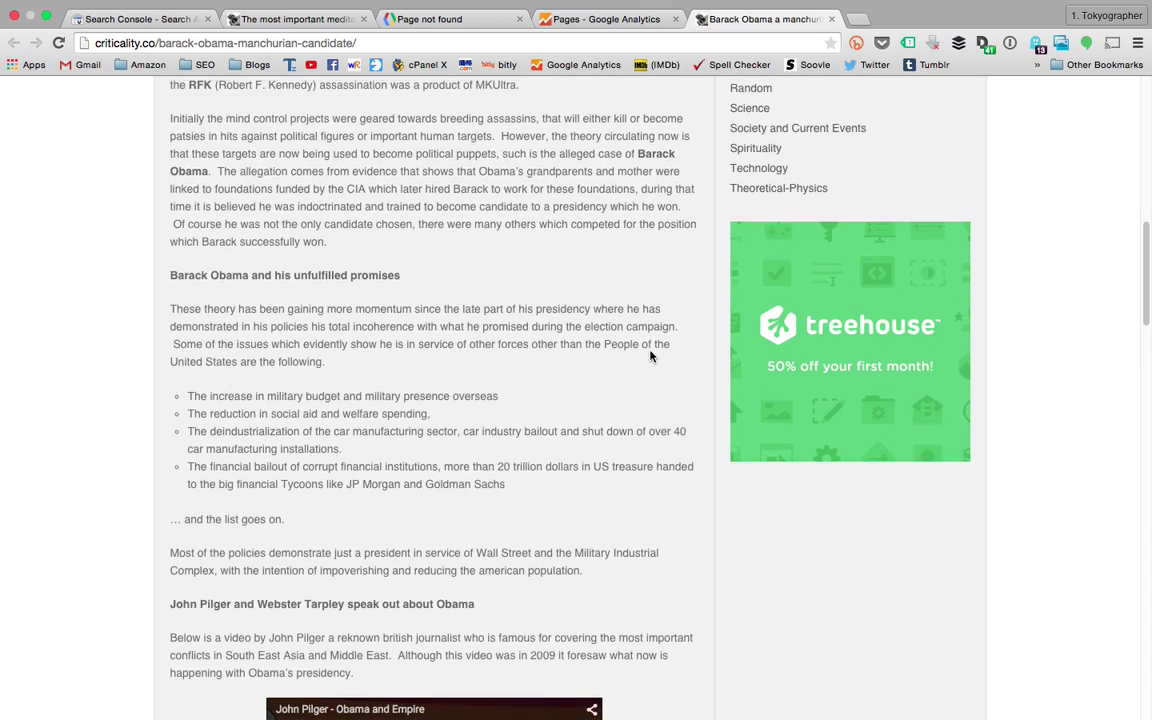
{"action": "scroll", "coordinate": [650, 356], "scroll_direction": "up", "scroll_amount": 4}
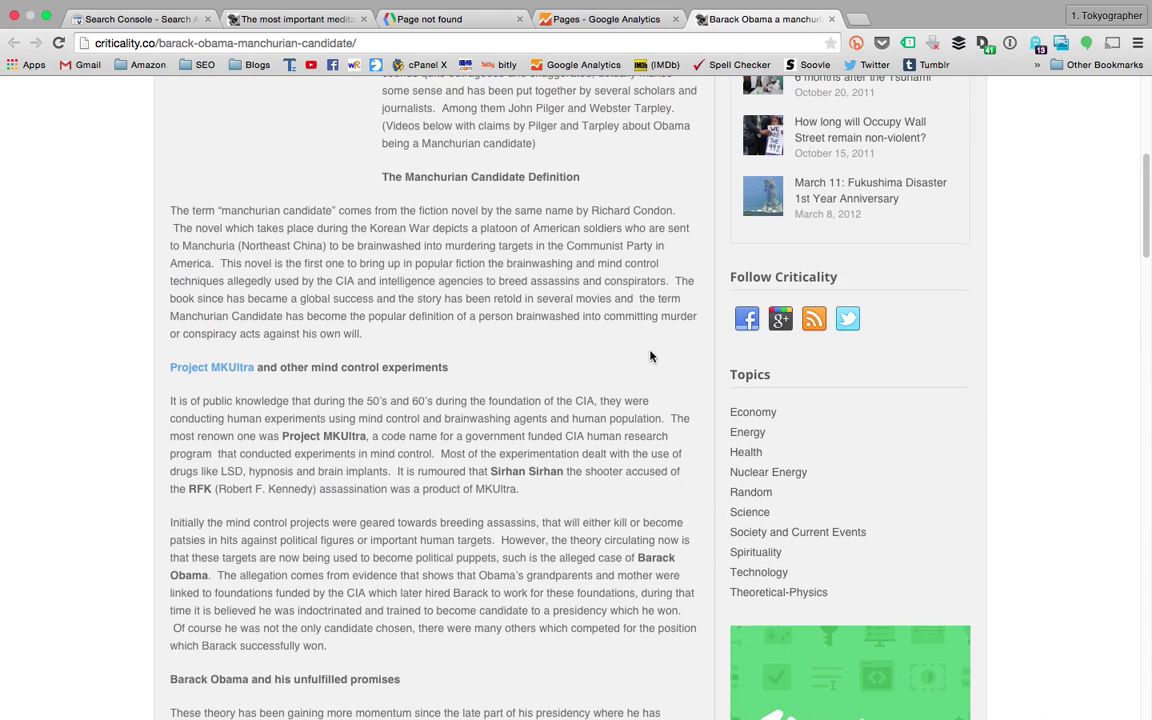
{"action": "scroll", "coordinate": [650, 356], "scroll_direction": "up", "scroll_amount": 3}
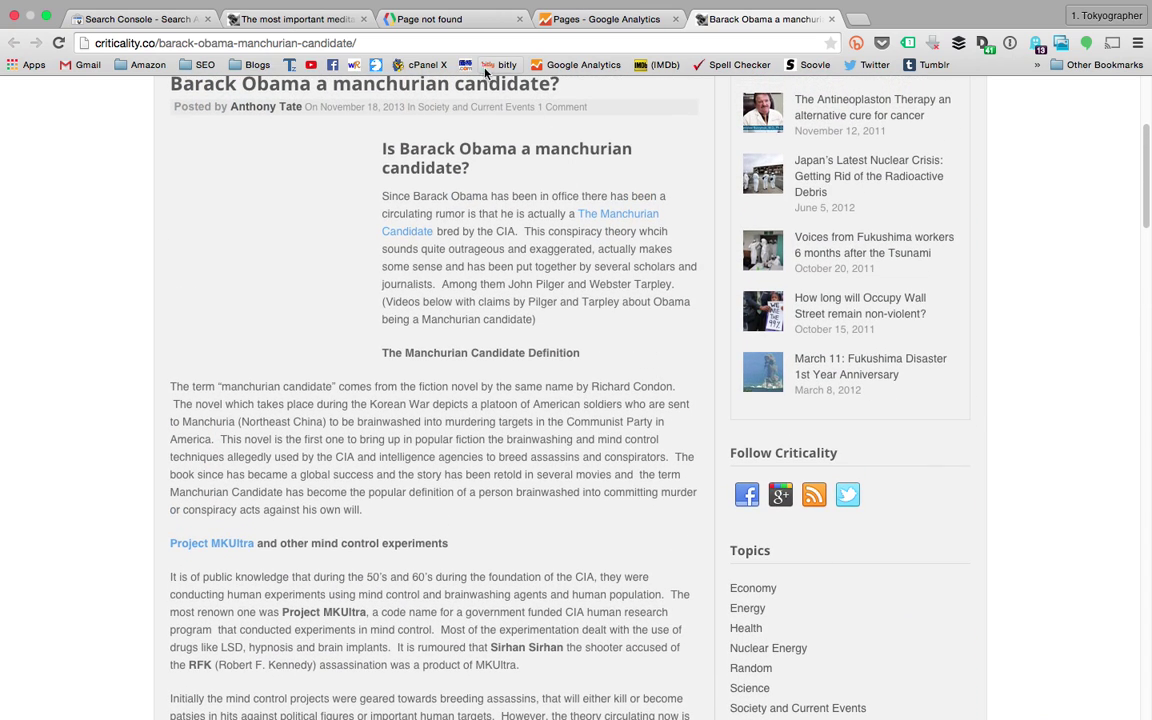
{"action": "left_click", "coordinate": [140, 19]}
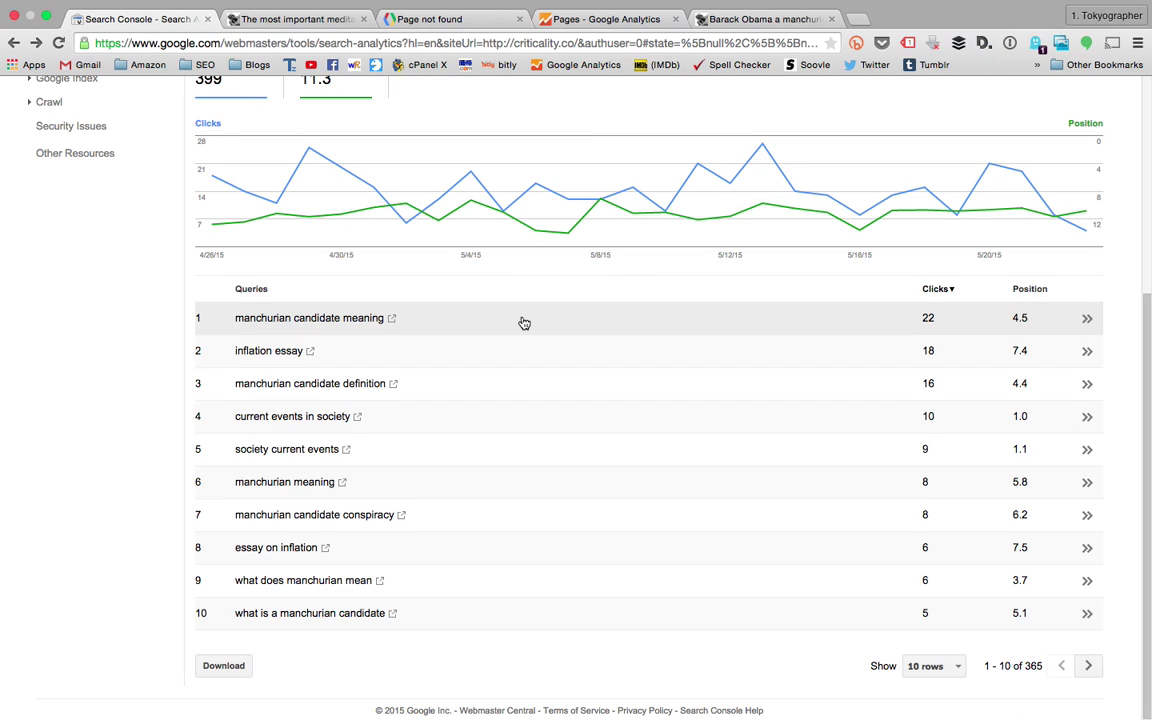
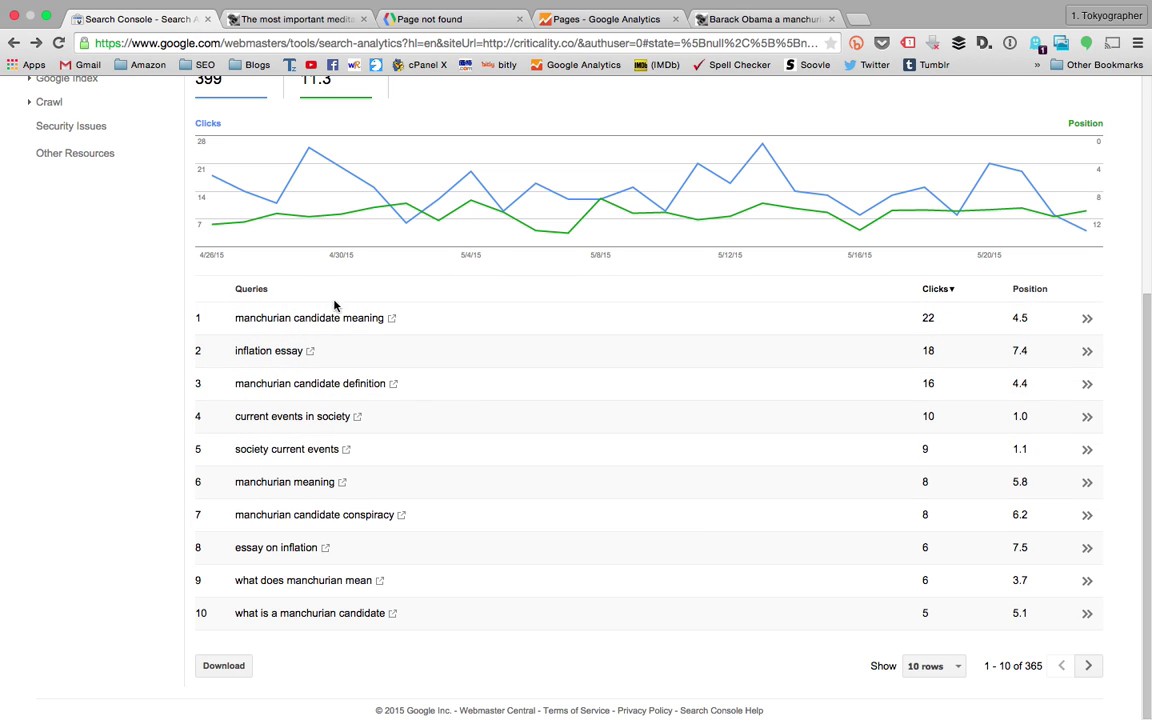
{"action": "left_click", "coordinate": [1090, 666]}
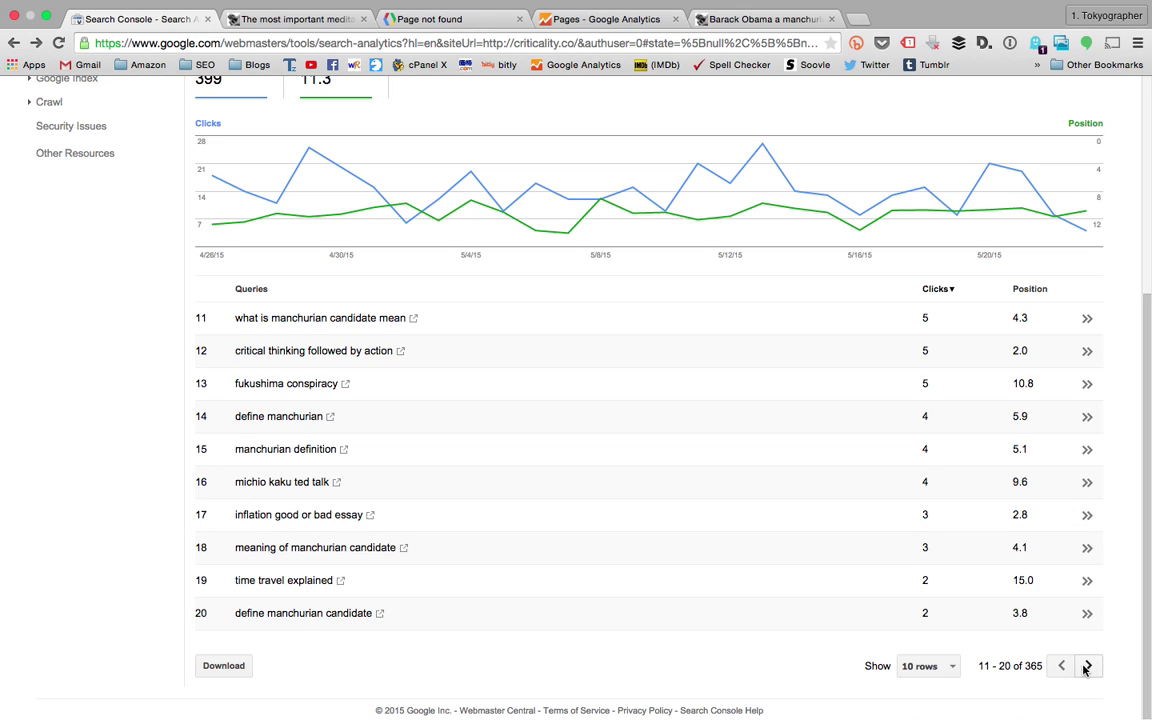
- In a new browser tab, search Google for "keyword planner" and open the Google AdWords: Keyword Planner result
{"action": "left_click", "coordinate": [858, 19]}
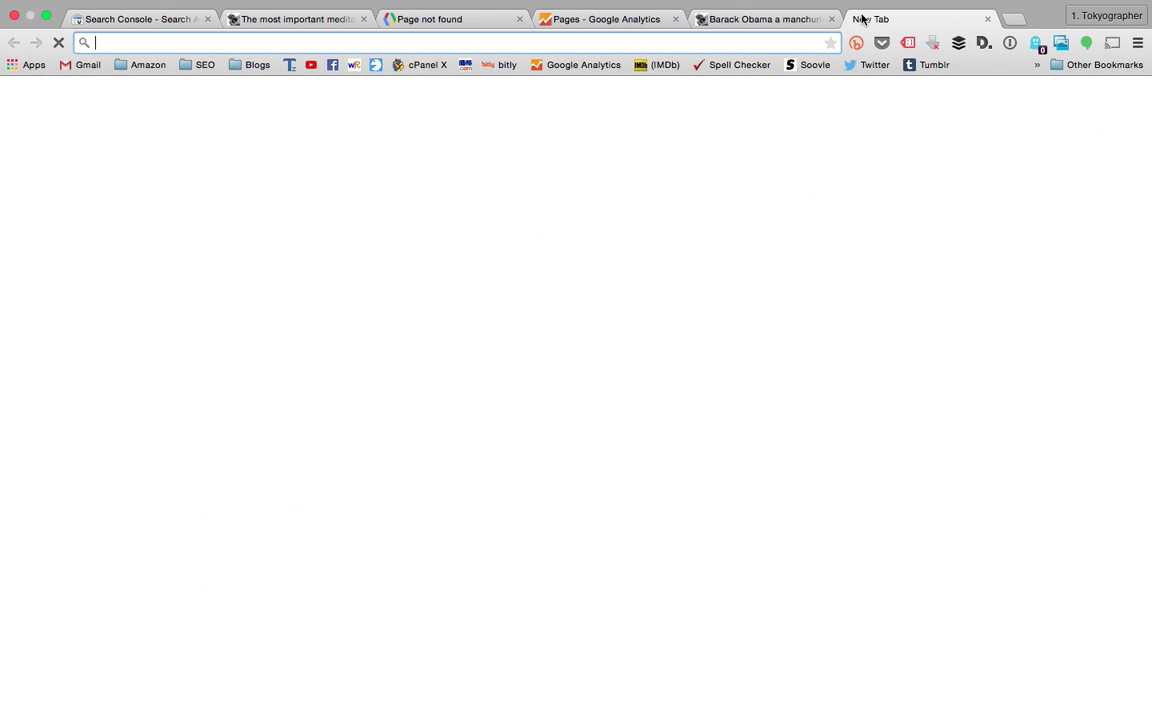
{"action": "type", "text": "k"}
{"action": "key", "text": "BackSpace"}
{"action": "key", "text": "BackSpace"}
{"action": "type", "text": "keywo"}
{"action": "key", "text": "Return"}
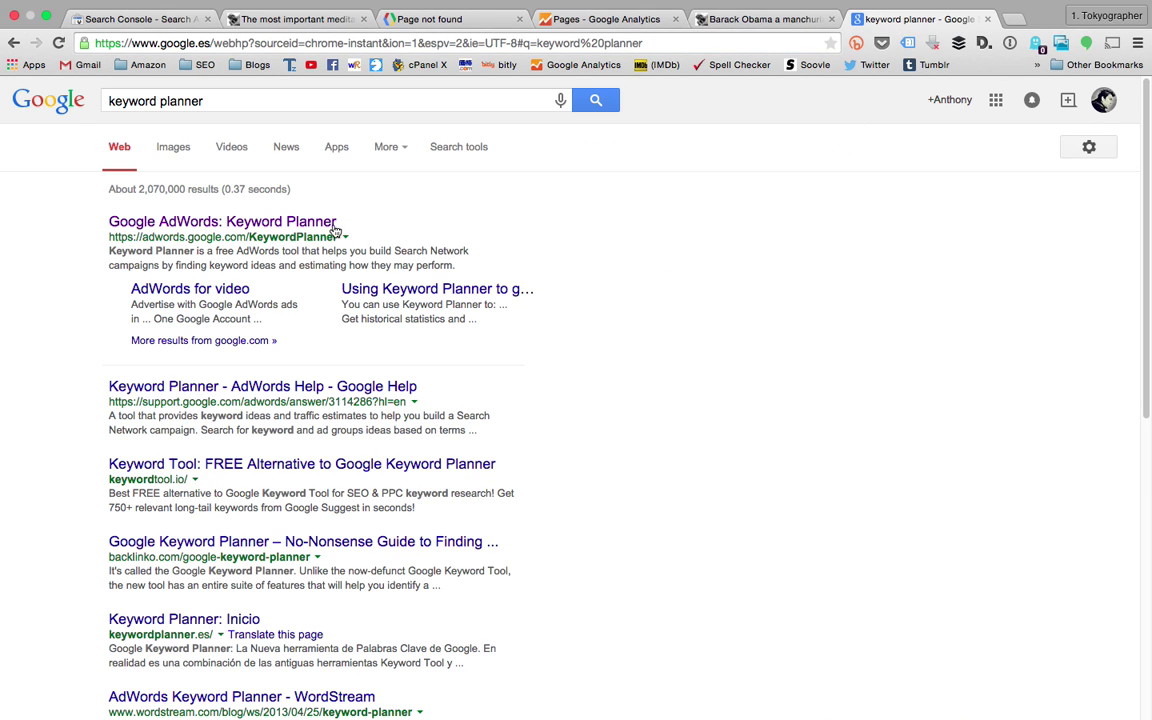
{"action": "left_click", "coordinate": [322, 222]}
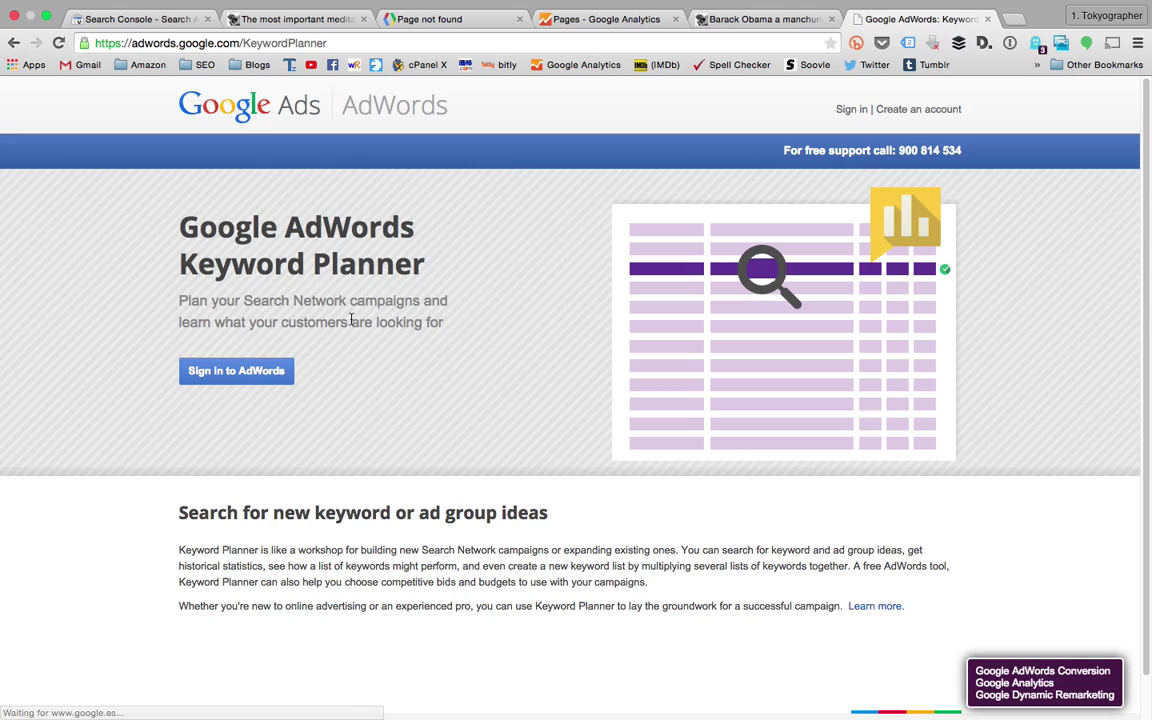
- Sign in to AdWords to load the Keyword Planner
{"action": "left_click", "coordinate": [853, 114]}
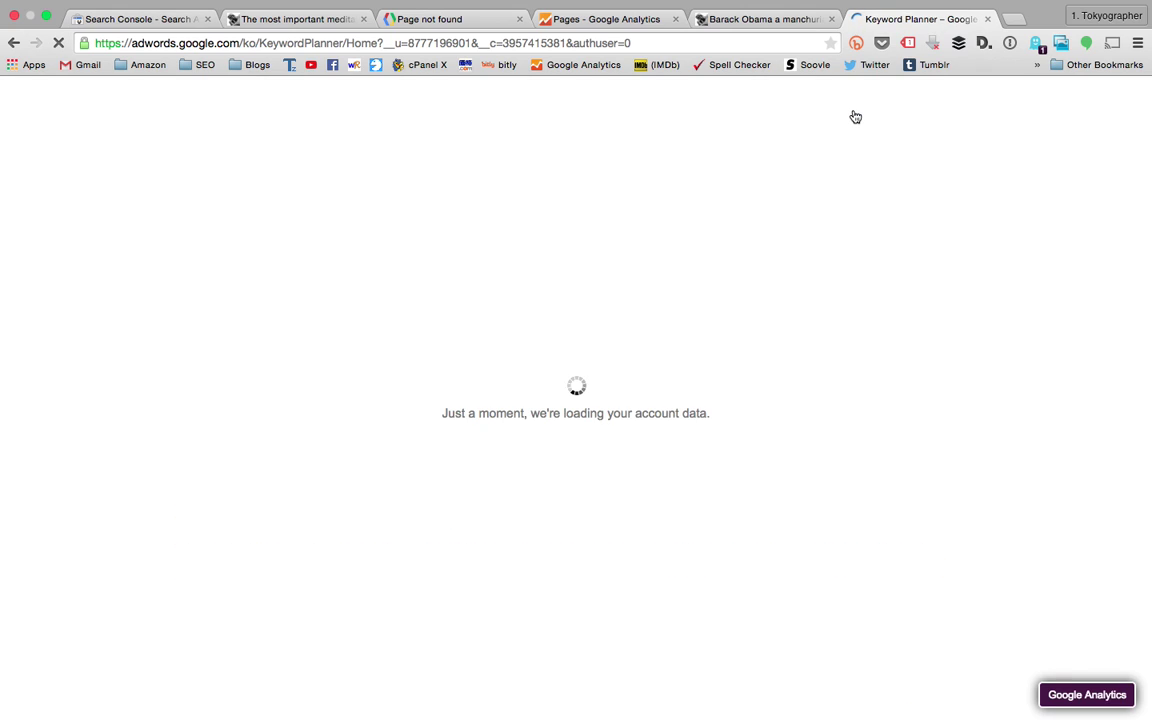
{"action": "left_click", "coordinate": [290, 50]}
{"action": "double_click", "coordinate": [290, 50]}
{"action": "left_click", "coordinate": [393, 216]}
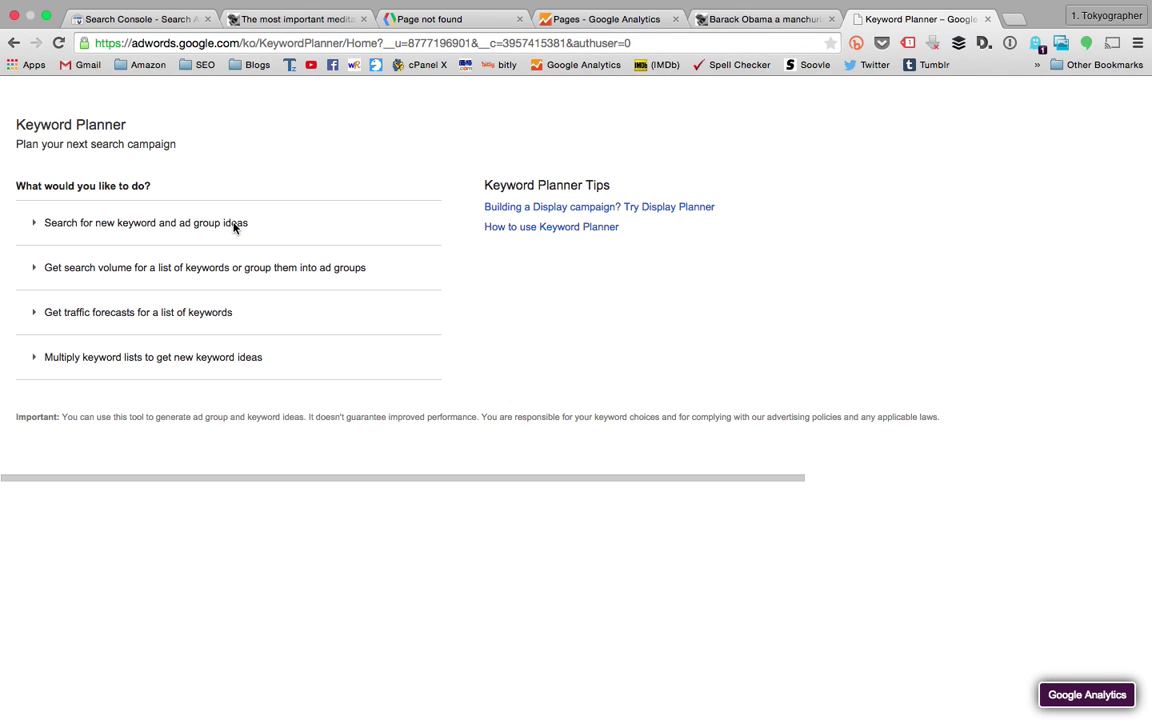
- Expand the search for new keyword and ad group ideas and enter "nuclear energy" as the product or service
{"action": "left_click", "coordinate": [235, 224]}
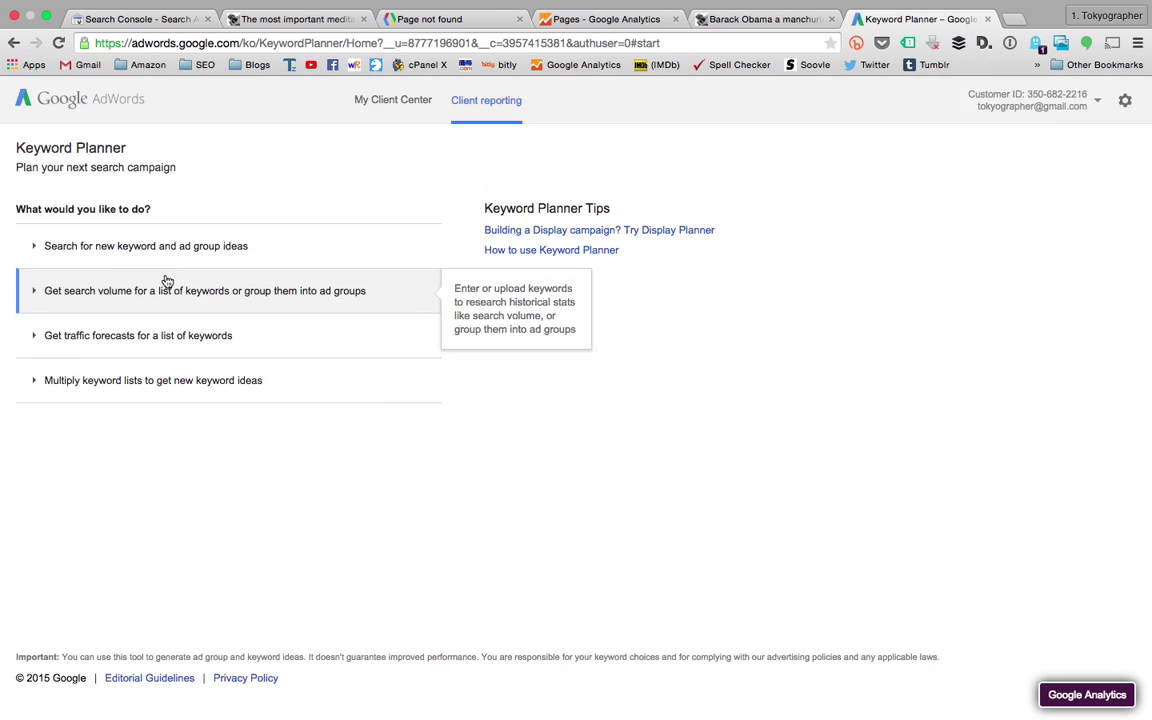
{"action": "left_click", "coordinate": [167, 281]}
{"action": "left_click", "coordinate": [180, 250]}
{"action": "left_click", "coordinate": [167, 310]}
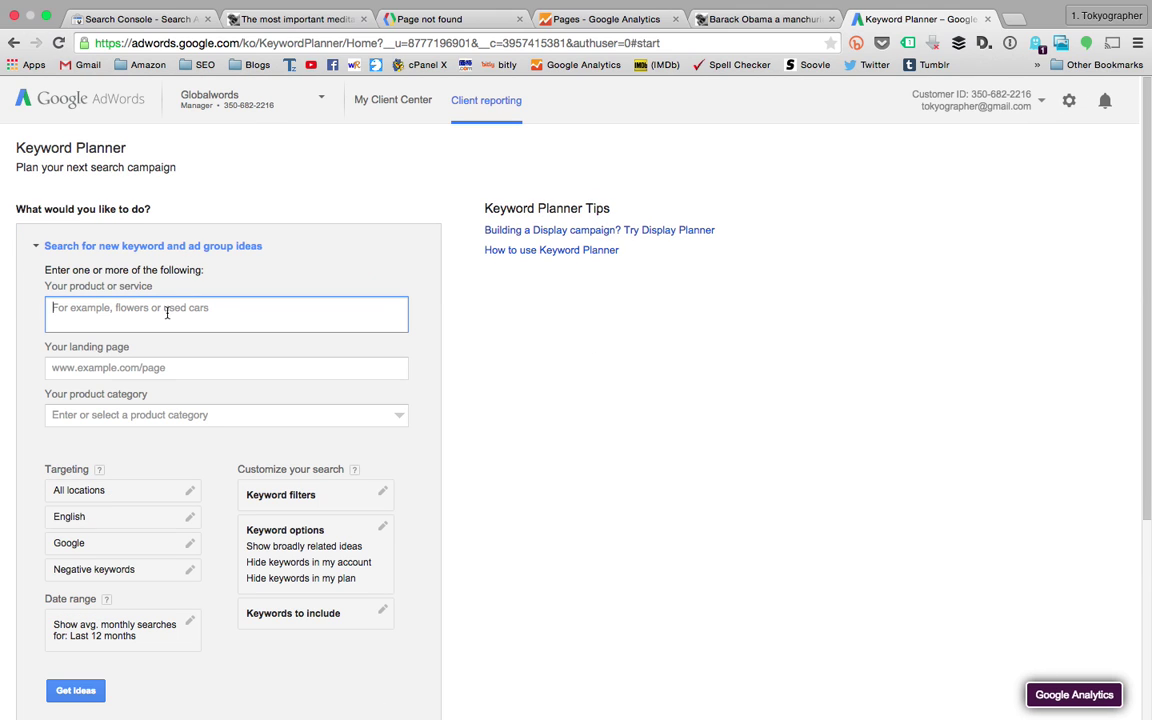
{"action": "type", "text": "nuclear energy"}
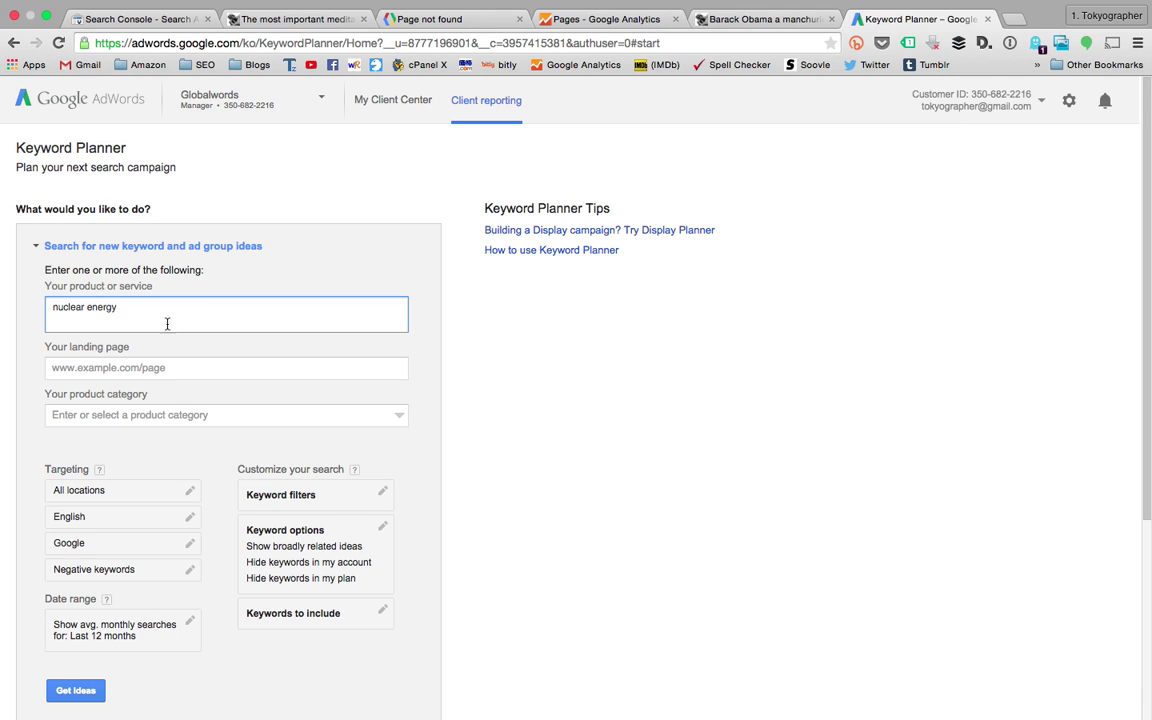
- Look at the landing page field and the list of product categories without choosing a category
{"action": "scroll", "coordinate": [239, 375], "scroll_direction": "down", "scroll_amount": 2}
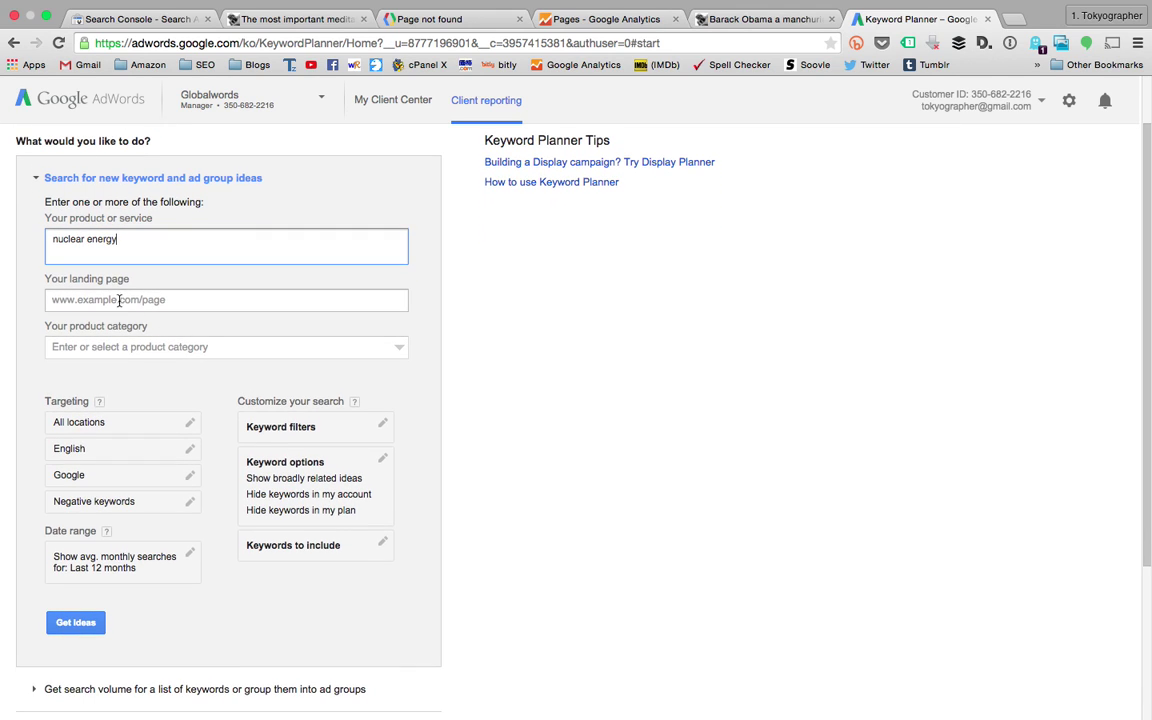
{"action": "left_click", "coordinate": [115, 295]}
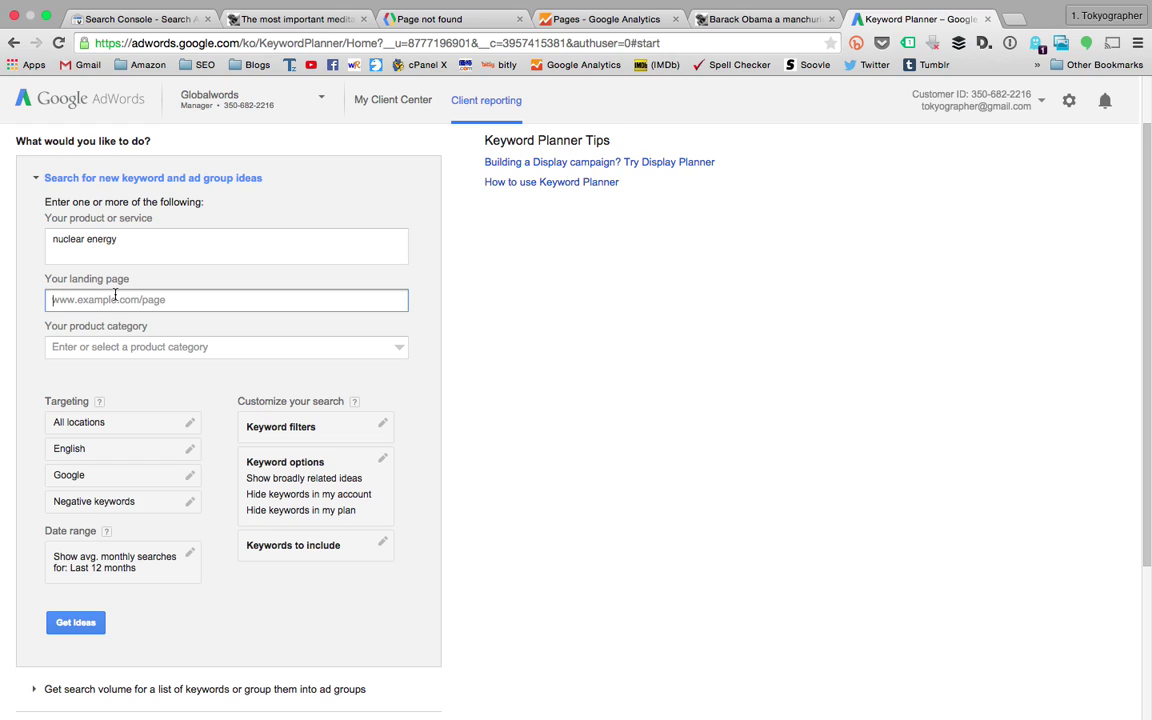
{"action": "triple_click", "coordinate": [55, 234]}
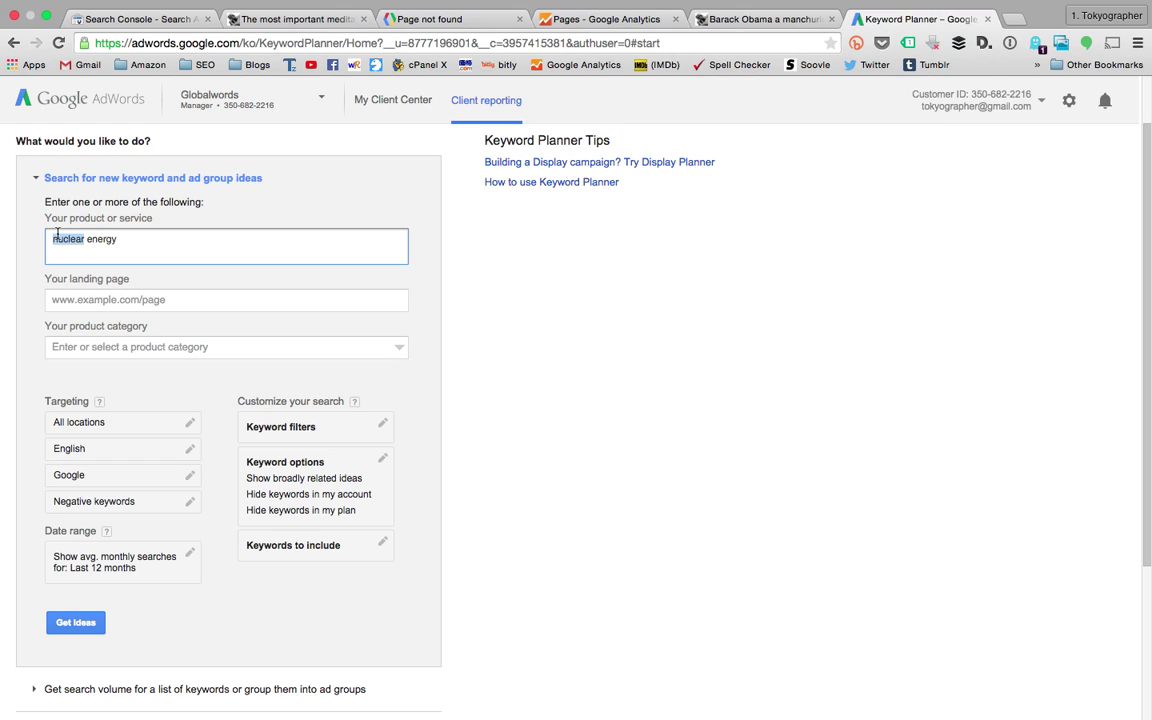
{"action": "left_click", "coordinate": [145, 348]}
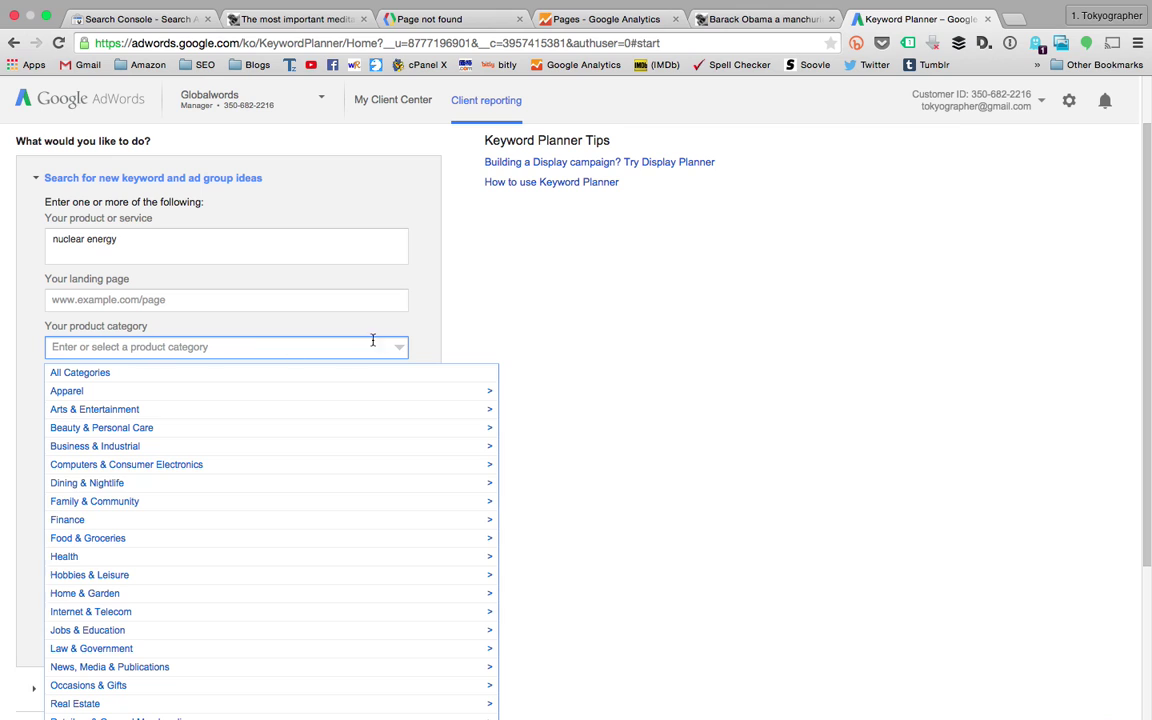
{"action": "left_click", "coordinate": [465, 329]}
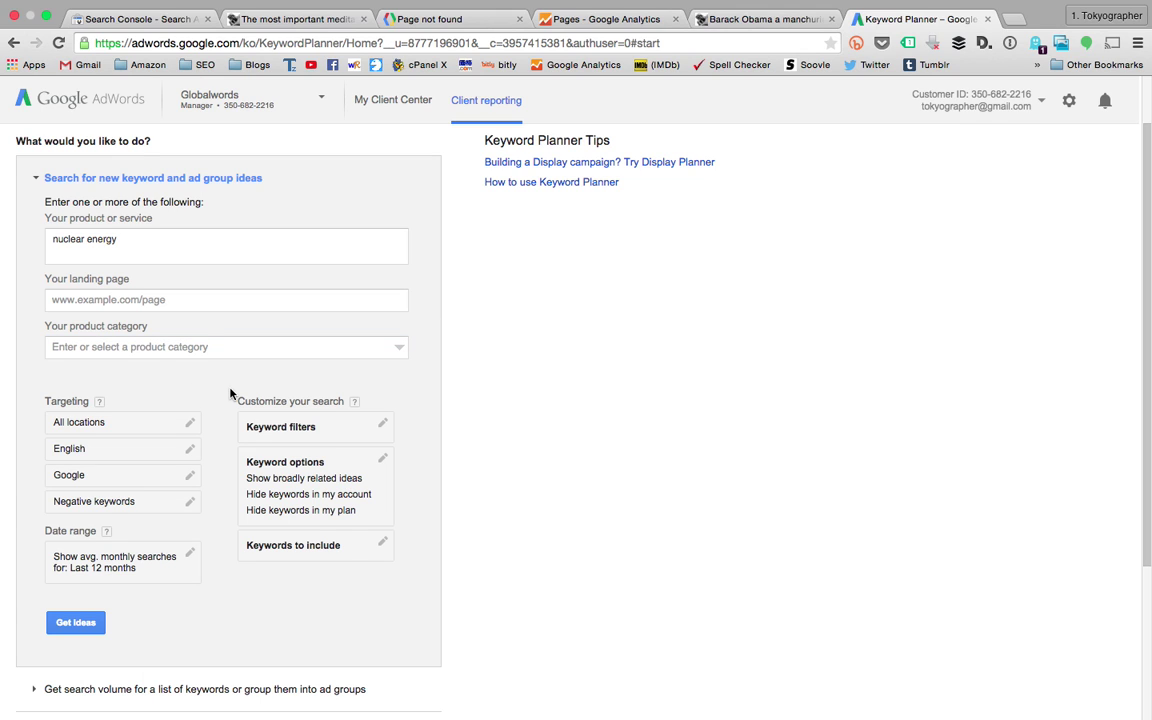
- Get ideas for "nuclear energy" and review the ad group ideas with their average monthly searches, competition and suggested bids
{"action": "scroll", "coordinate": [186, 395], "scroll_direction": "down", "scroll_amount": 3}
{"action": "left_click", "coordinate": [78, 497]}
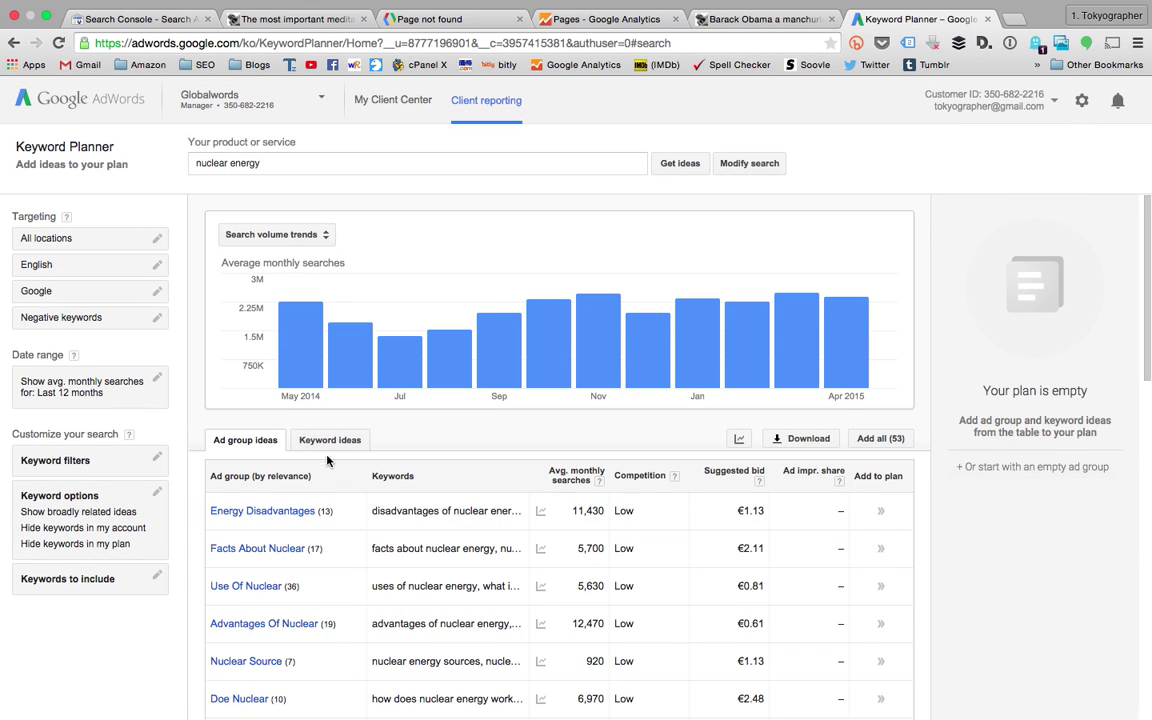
{"action": "scroll", "coordinate": [323, 432], "scroll_direction": "down", "scroll_amount": 5}
{"action": "scroll", "coordinate": [323, 432], "scroll_direction": "up", "scroll_amount": 3}
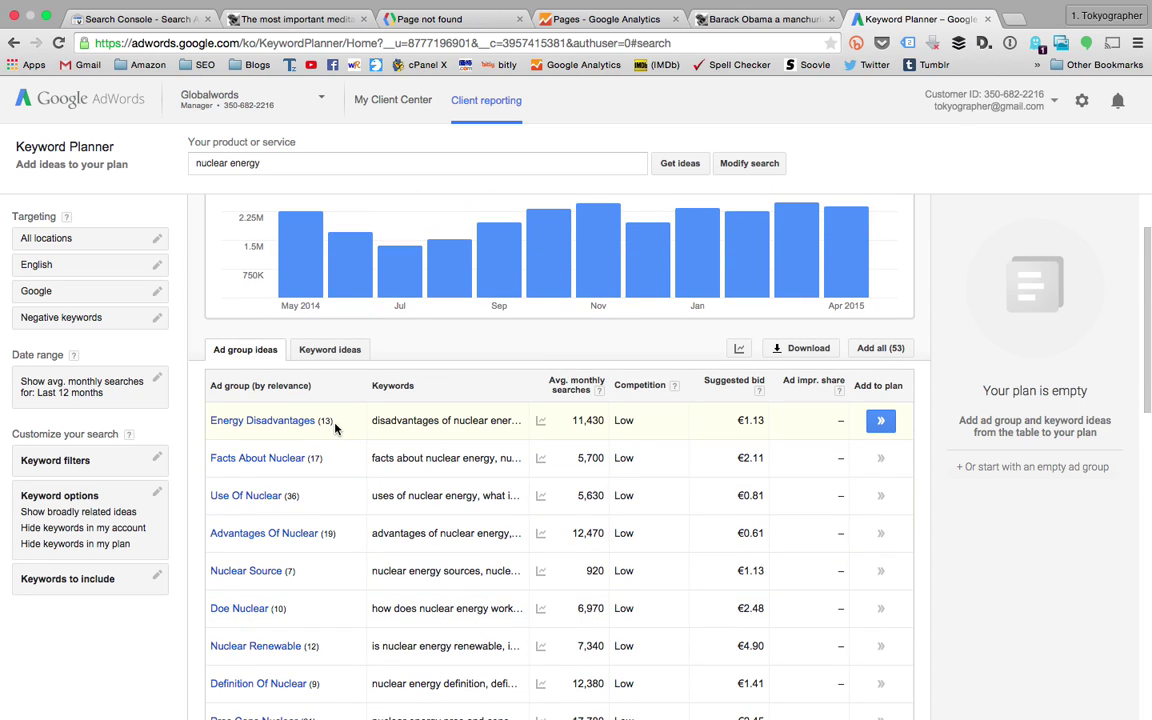
{"action": "scroll", "coordinate": [326, 424], "scroll_direction": "down", "scroll_amount": 1}
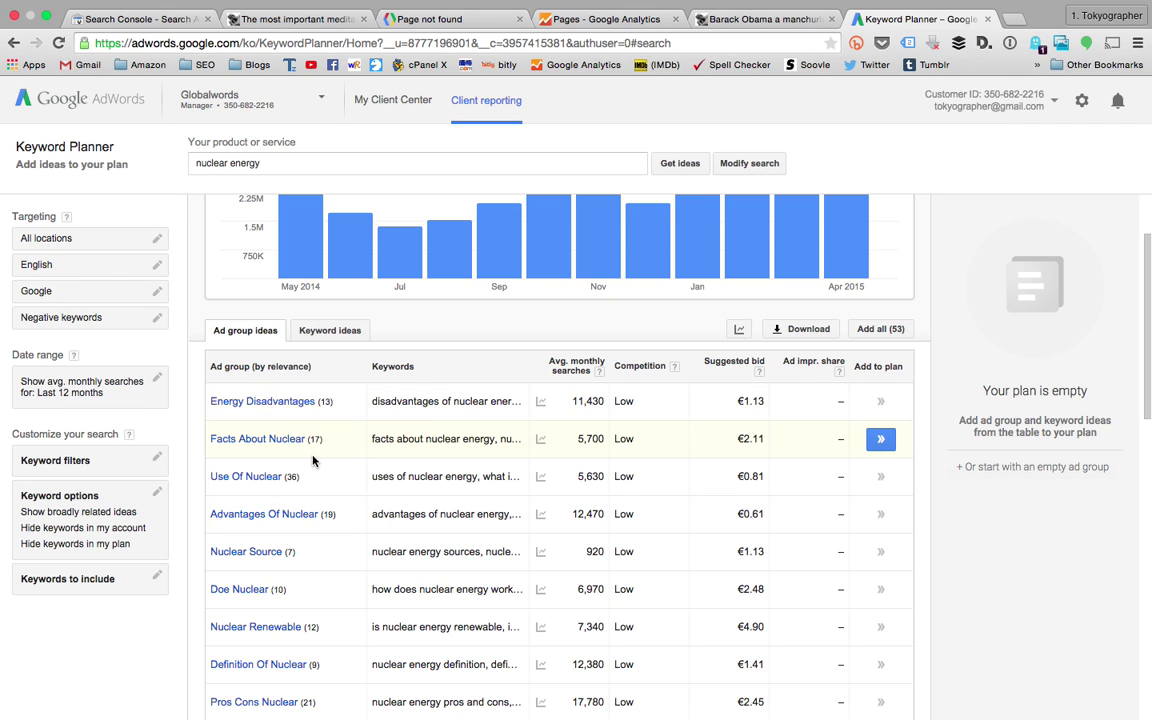
{"action": "scroll", "coordinate": [320, 462], "scroll_direction": "down", "scroll_amount": 4}
{"action": "scroll", "coordinate": [334, 465], "scroll_direction": "down", "scroll_amount": 6}
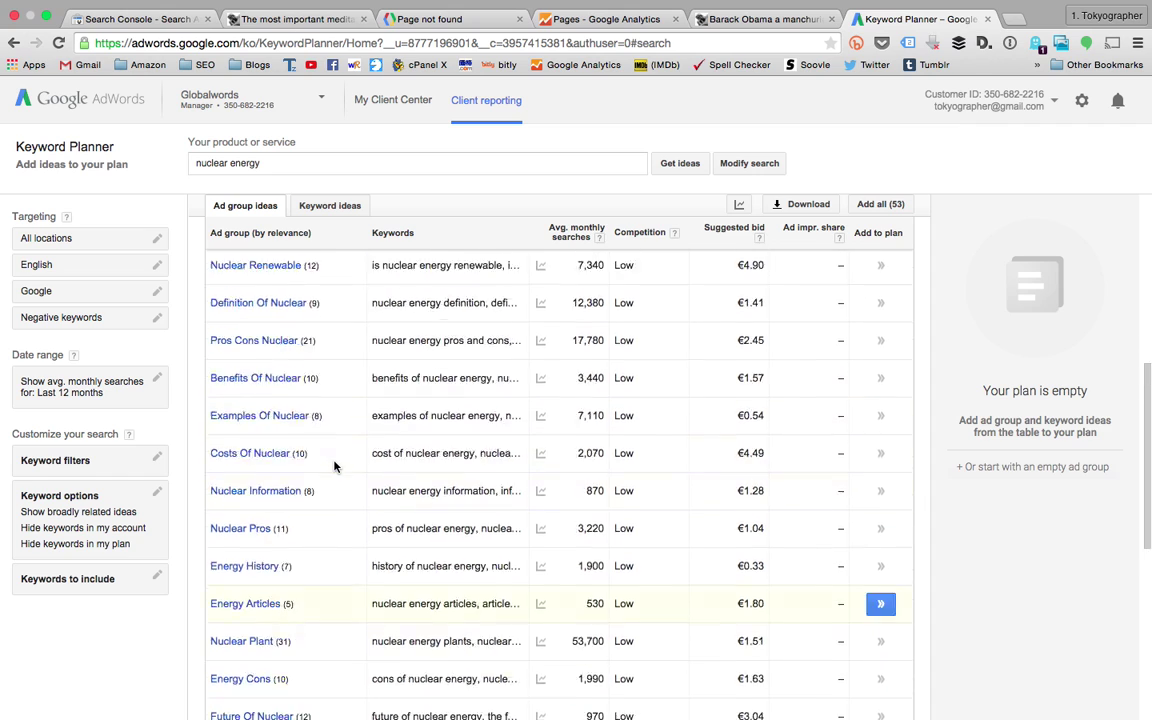
- Show the keyword ideas for "nuclear energy", check that term's average monthly searches, and glance at the Manchurian candidate article for comparison
{"action": "scroll", "coordinate": [334, 465], "scroll_direction": "up", "scroll_amount": 10}
{"action": "left_click", "coordinate": [328, 440]}
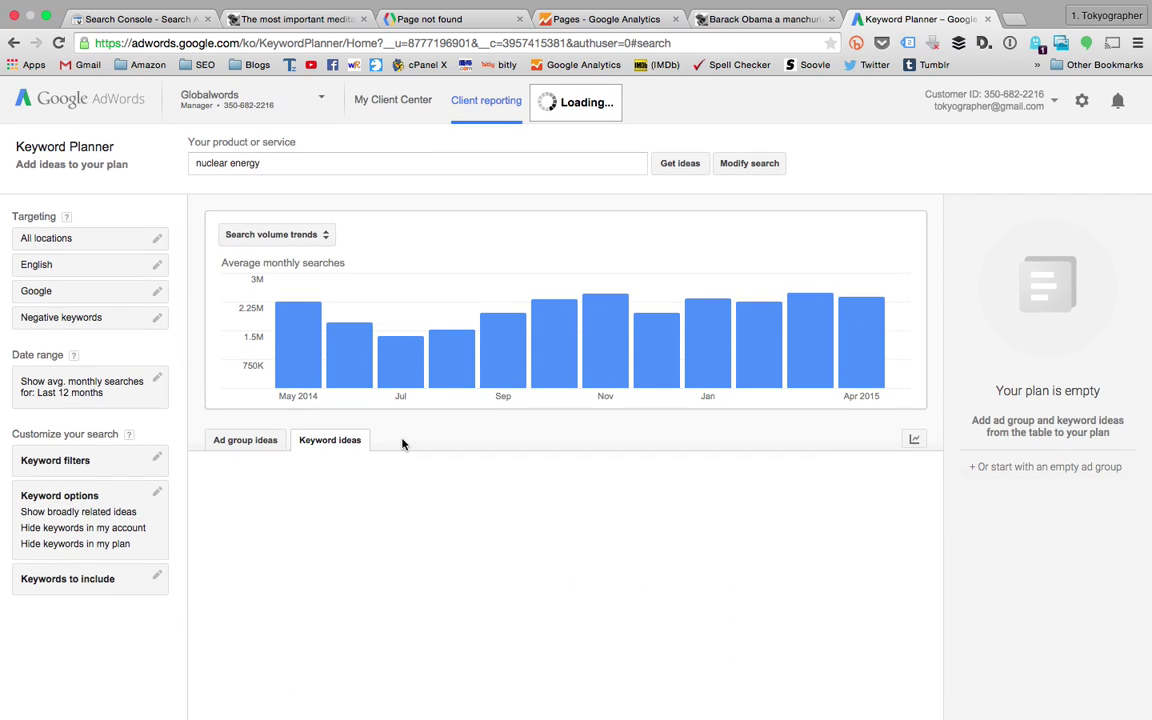
{"action": "scroll", "coordinate": [402, 443], "scroll_direction": "down", "scroll_amount": 1}
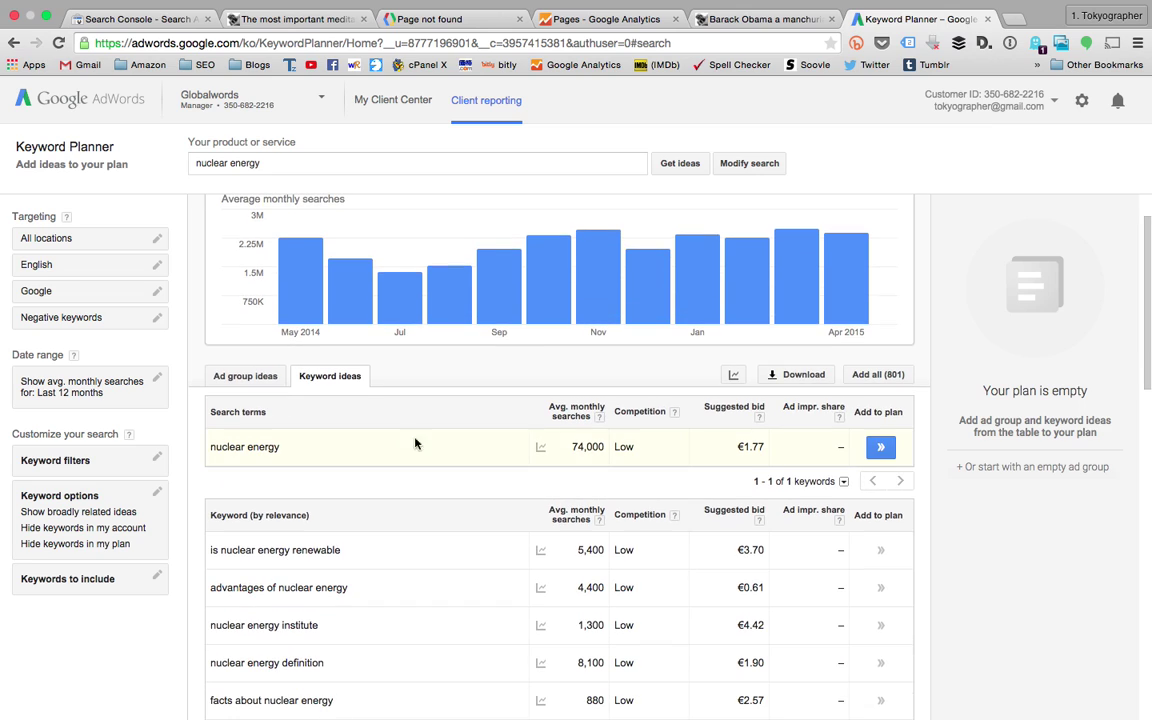
{"action": "left_click_drag", "start_coordinate": [589, 458], "coordinate": [589, 440]}
{"action": "scroll", "coordinate": [589, 440], "scroll_direction": "down", "scroll_amount": 3}
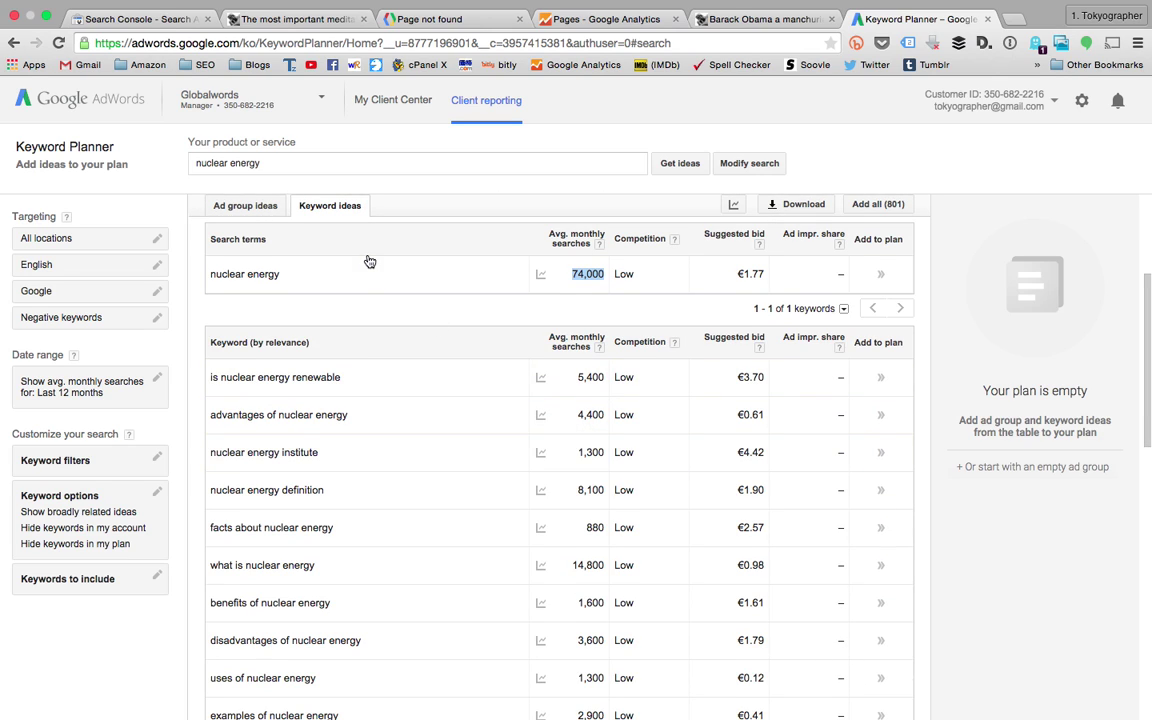
{"action": "left_click", "coordinate": [270, 277]}
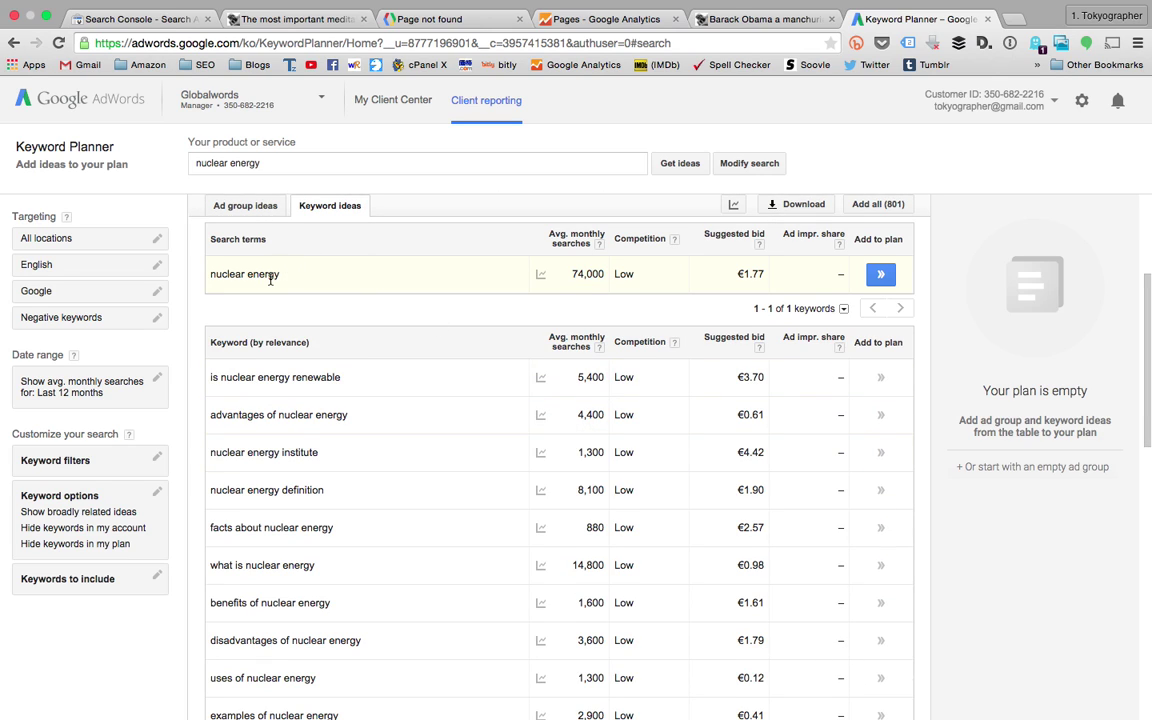
{"action": "left_click", "coordinate": [712, 24]}
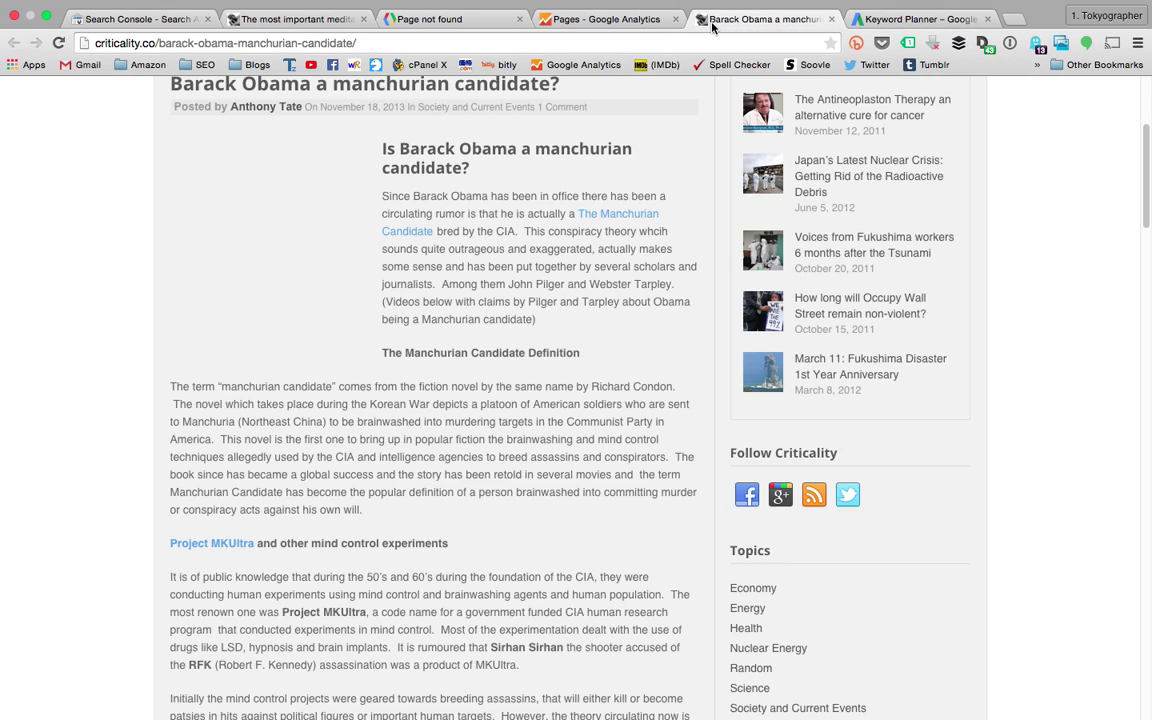
{"action": "left_click", "coordinate": [896, 25]}
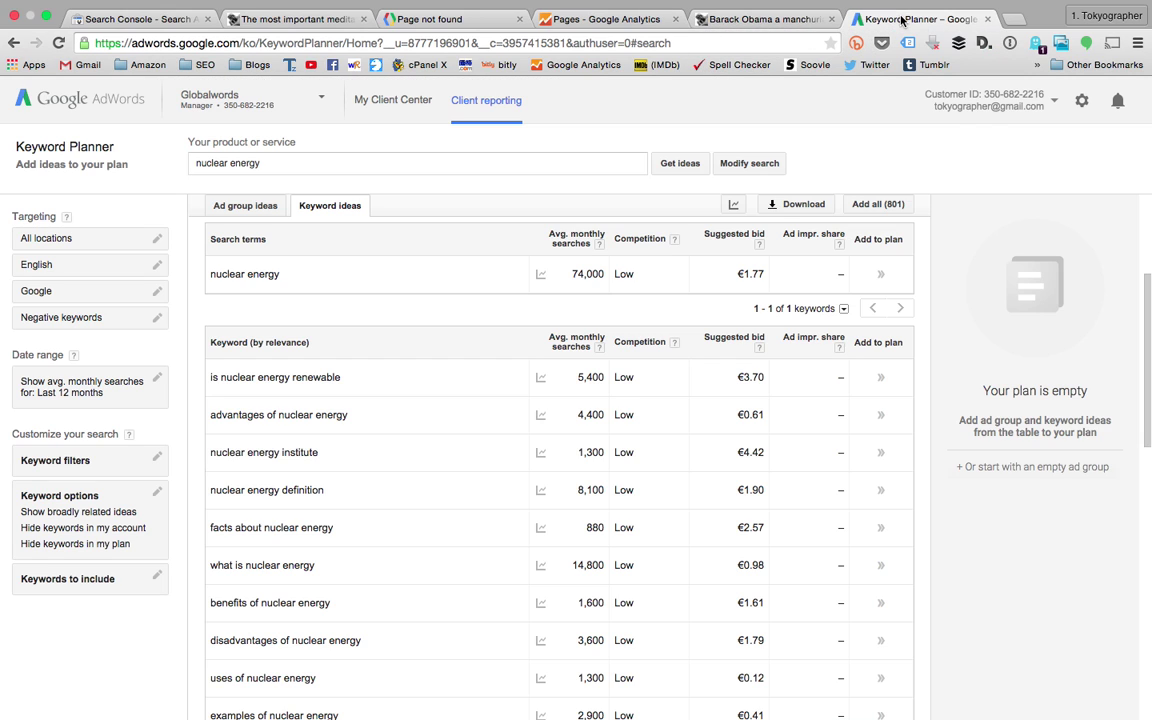
- Review the related nuclear energy keywords, comparing their average monthly searches, competition and suggested bids
{"action": "scroll", "coordinate": [450, 309], "scroll_direction": "down", "scroll_amount": 3}
{"action": "scroll", "coordinate": [450, 309], "scroll_direction": "down", "scroll_amount": 1}
{"action": "scroll", "coordinate": [450, 309], "scroll_direction": "up", "scroll_amount": 3}
{"action": "scroll", "coordinate": [440, 319], "scroll_direction": "up", "scroll_amount": 1}
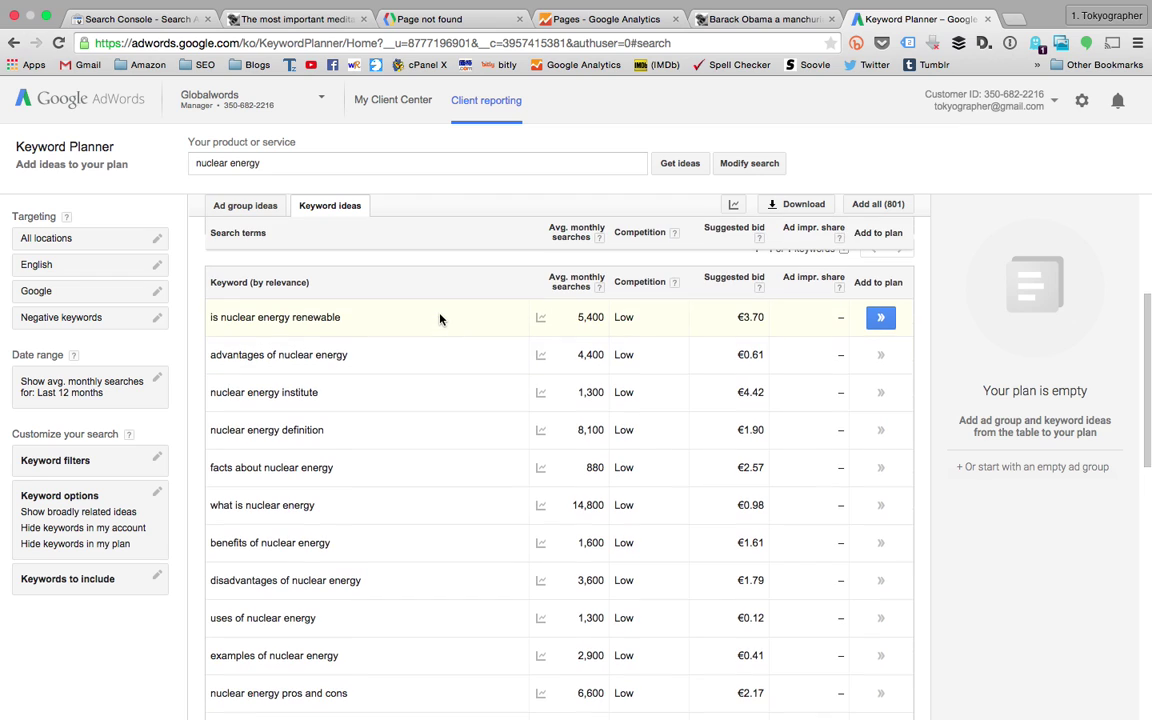
{"action": "scroll", "coordinate": [404, 356], "scroll_direction": "down", "scroll_amount": 3}
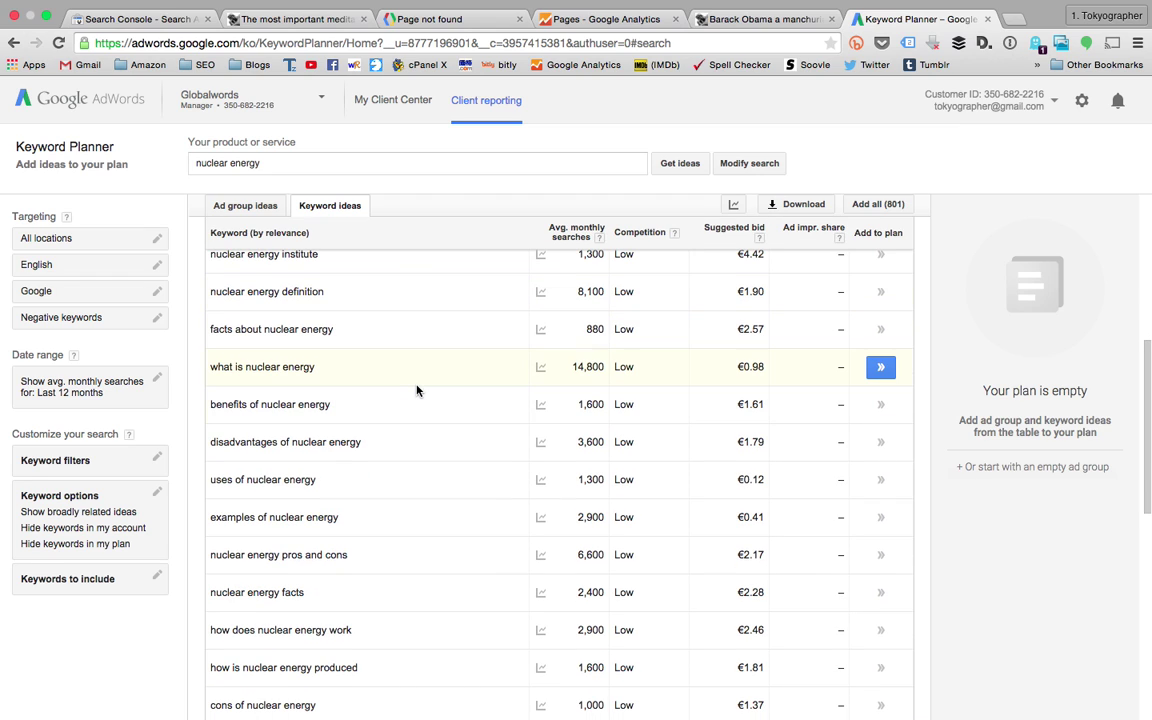
{"action": "scroll", "coordinate": [417, 391], "scroll_direction": "down", "scroll_amount": 1}
{"action": "scroll", "coordinate": [417, 391], "scroll_direction": "up", "scroll_amount": 6}
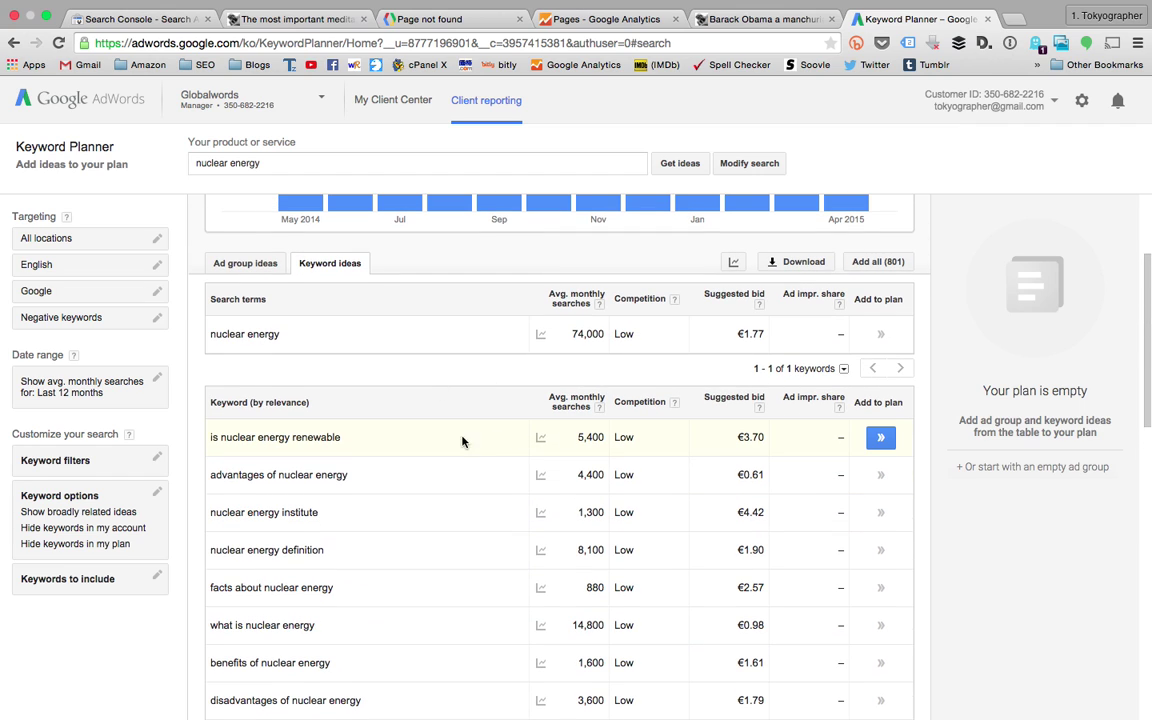
{"action": "scroll", "coordinate": [585, 503], "scroll_direction": "down", "scroll_amount": 1}
{"action": "scroll", "coordinate": [585, 503], "scroll_direction": "down", "scroll_amount": 2}
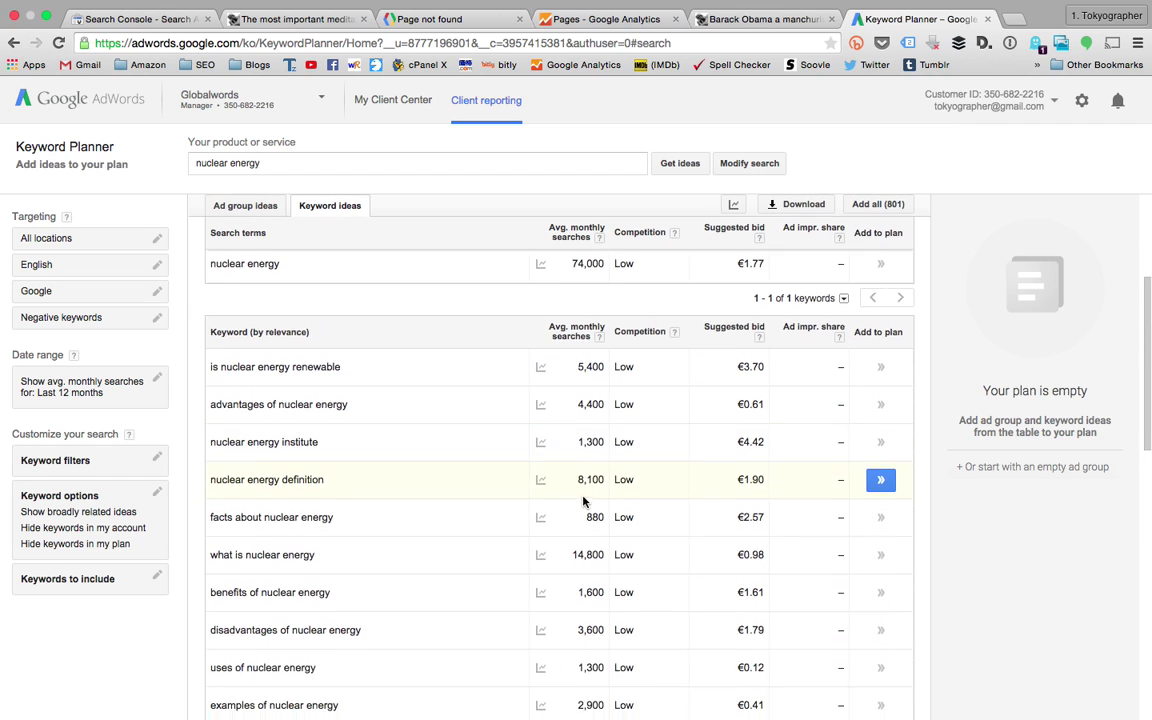
{"action": "scroll", "coordinate": [585, 502], "scroll_direction": "down", "scroll_amount": 1}
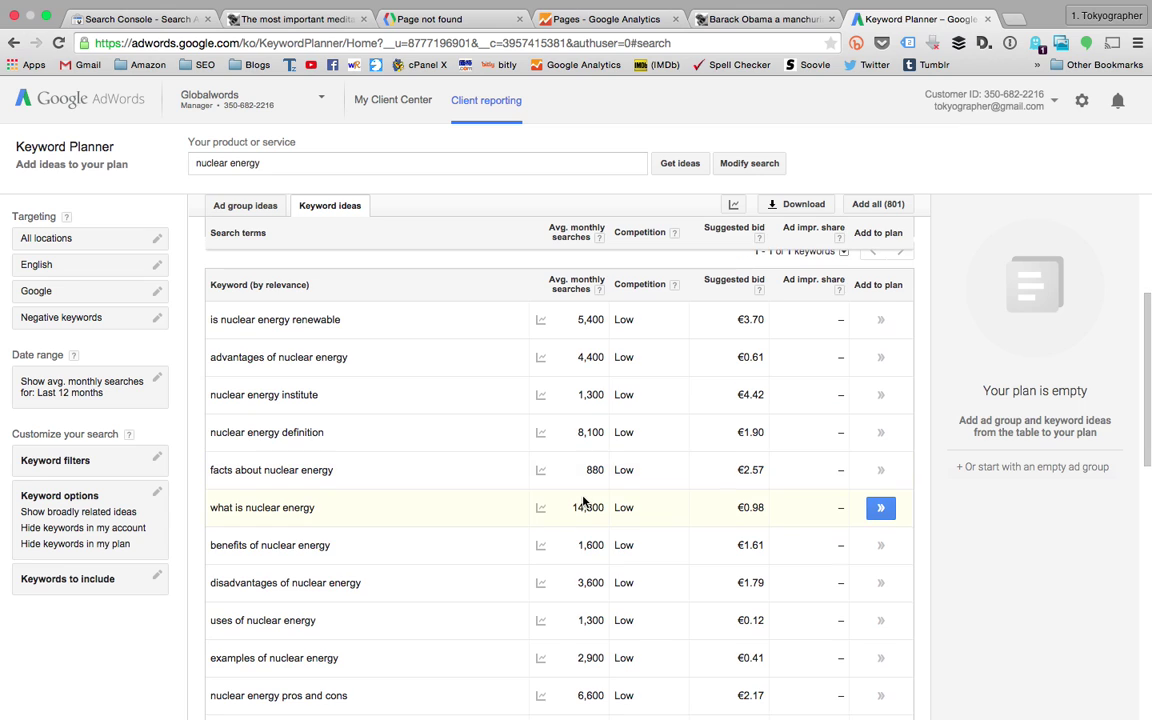
{"action": "scroll", "coordinate": [585, 503], "scroll_direction": "down", "scroll_amount": 1}
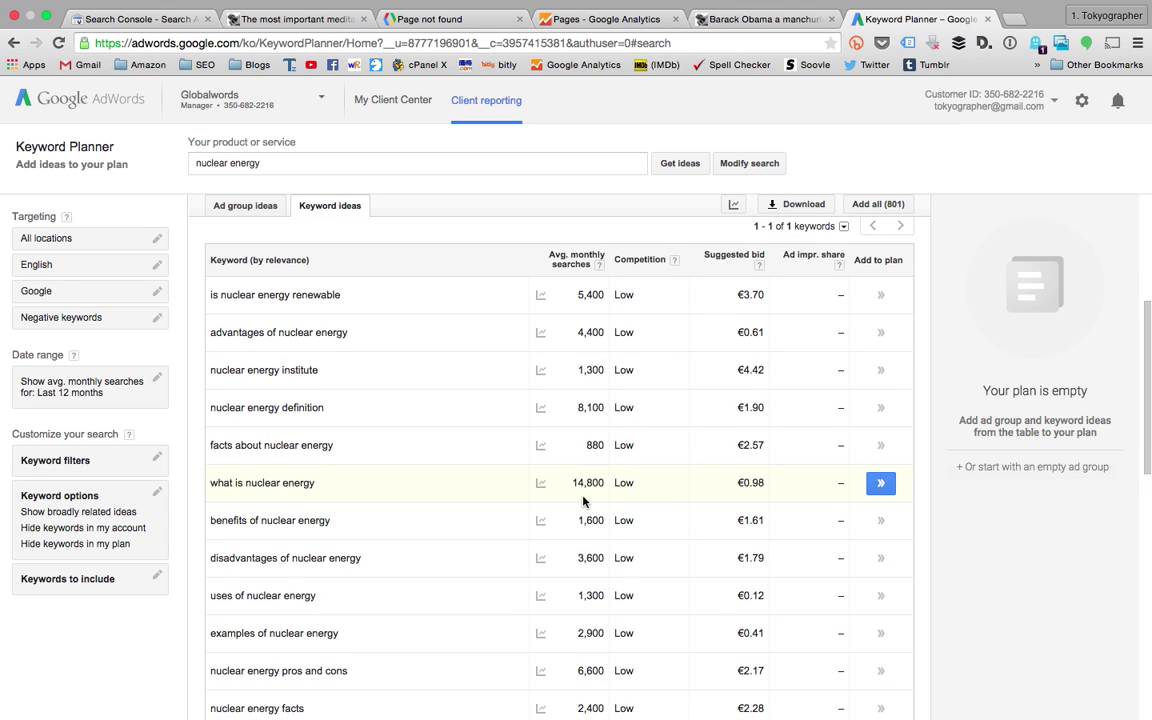
{"action": "scroll", "coordinate": [585, 501], "scroll_direction": "down", "scroll_amount": 5}
{"action": "scroll", "coordinate": [585, 500], "scroll_direction": "up", "scroll_amount": 15}
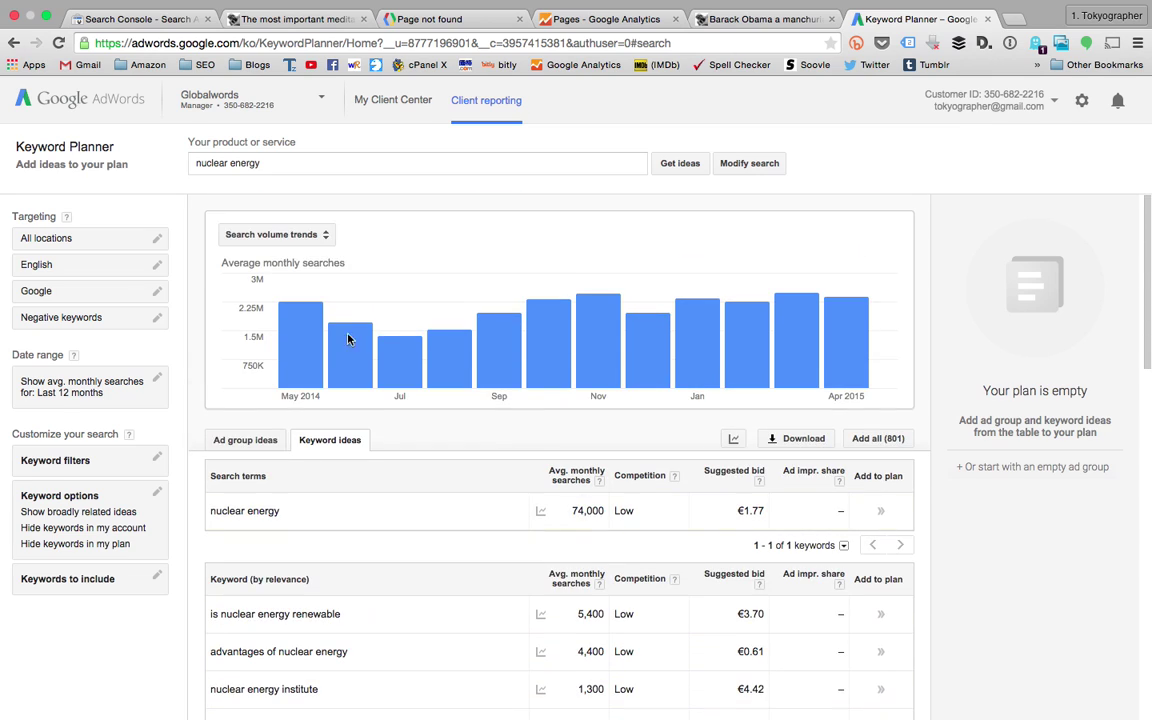
- Get keyword ideas for "barack obama" and review the average monthly searches of the term and its related keywords
{"action": "left_click", "coordinate": [237, 173]}
{"action": "triple_click", "coordinate": [240, 171]}
{"action": "type", "text": "barack"}
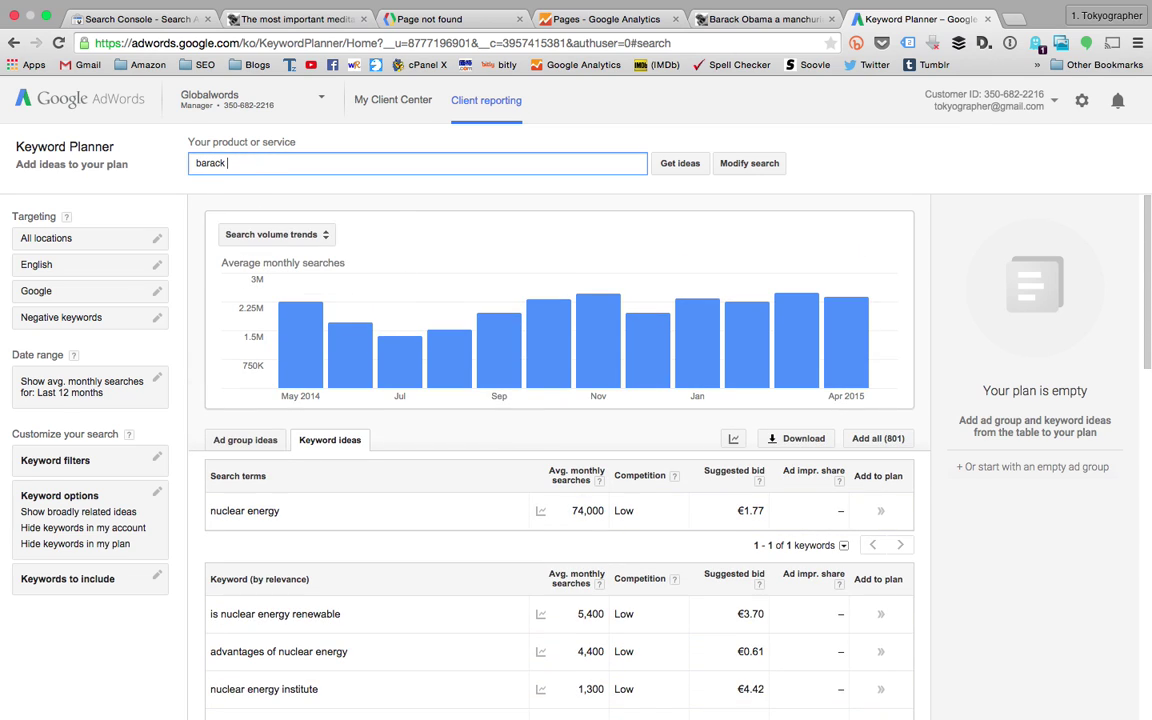
{"action": "key", "text": "Return"}
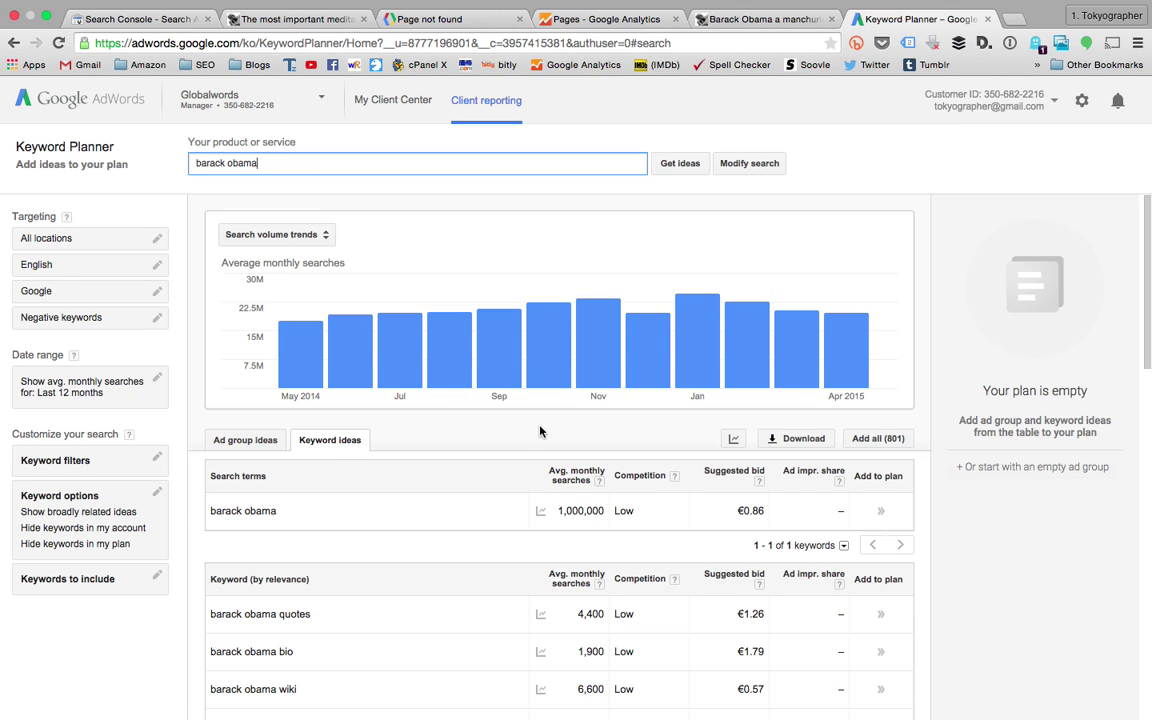
{"action": "scroll", "coordinate": [485, 382], "scroll_direction": "down", "scroll_amount": 3}
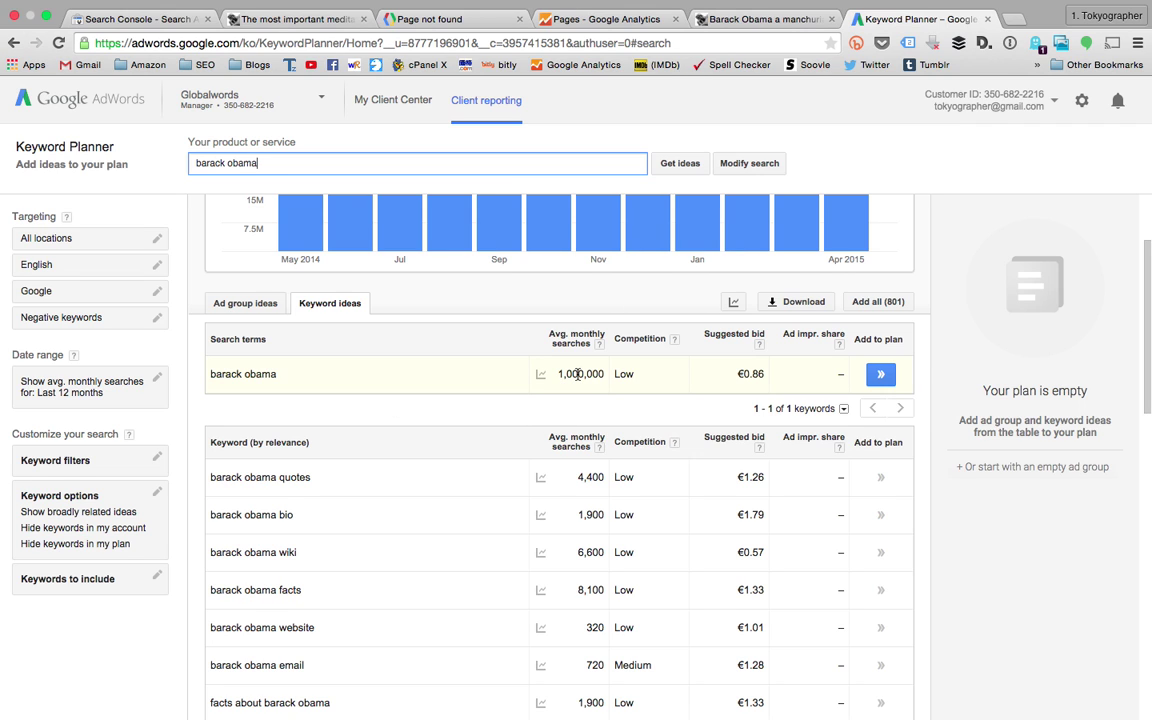
{"action": "scroll", "coordinate": [360, 375], "scroll_direction": "down", "scroll_amount": 5}
- Get keyword ideas for "barack obama manchurian candidate" and check the average monthly searches for that exact term
{"action": "scroll", "coordinate": [360, 375], "scroll_direction": "up", "scroll_amount": 8}
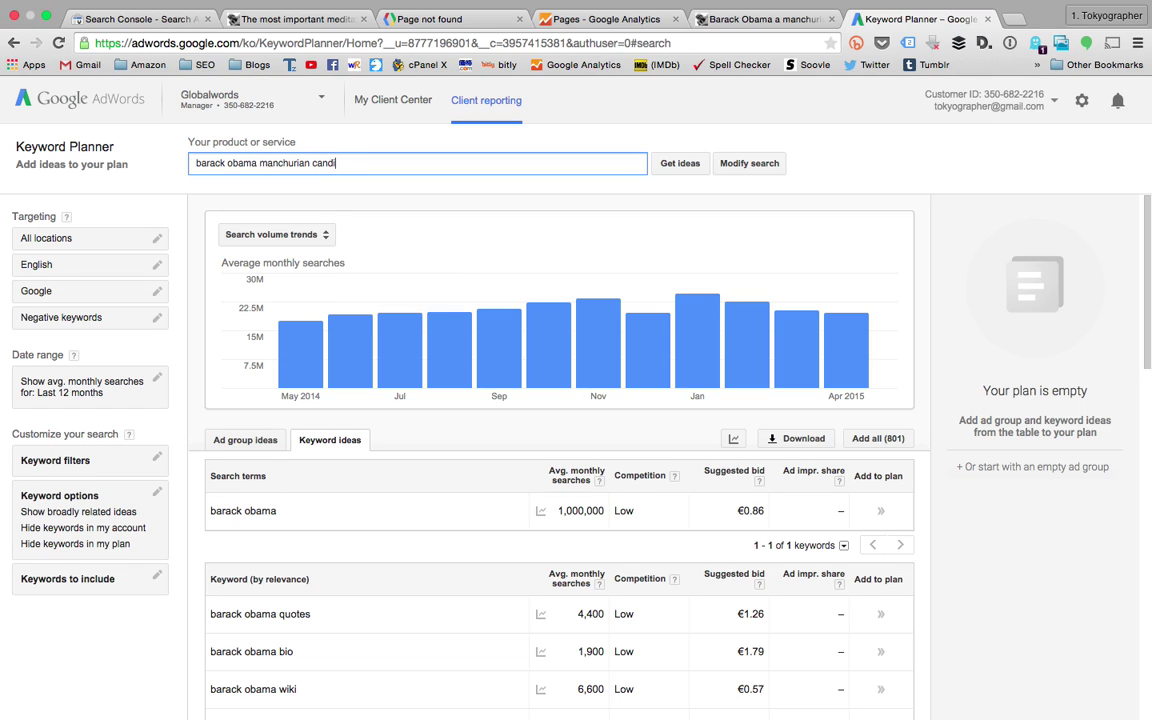
{"action": "type", "text": "e"}
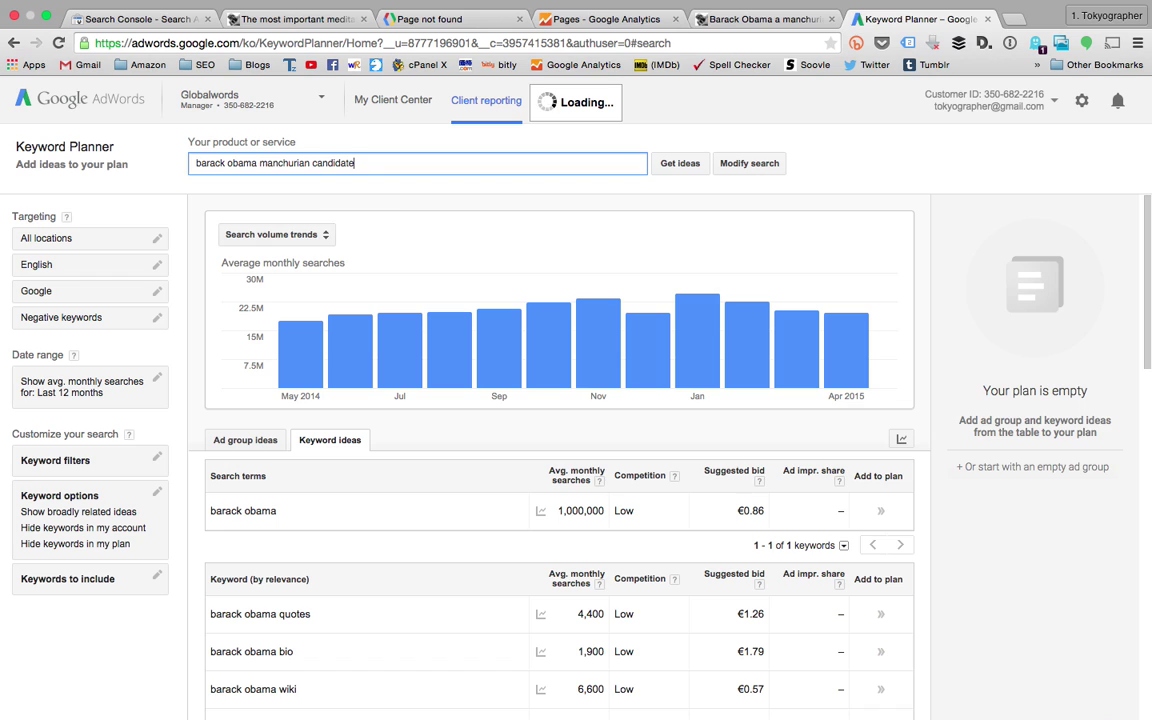
{"action": "scroll", "coordinate": [290, 280], "scroll_direction": "down", "scroll_amount": 3}
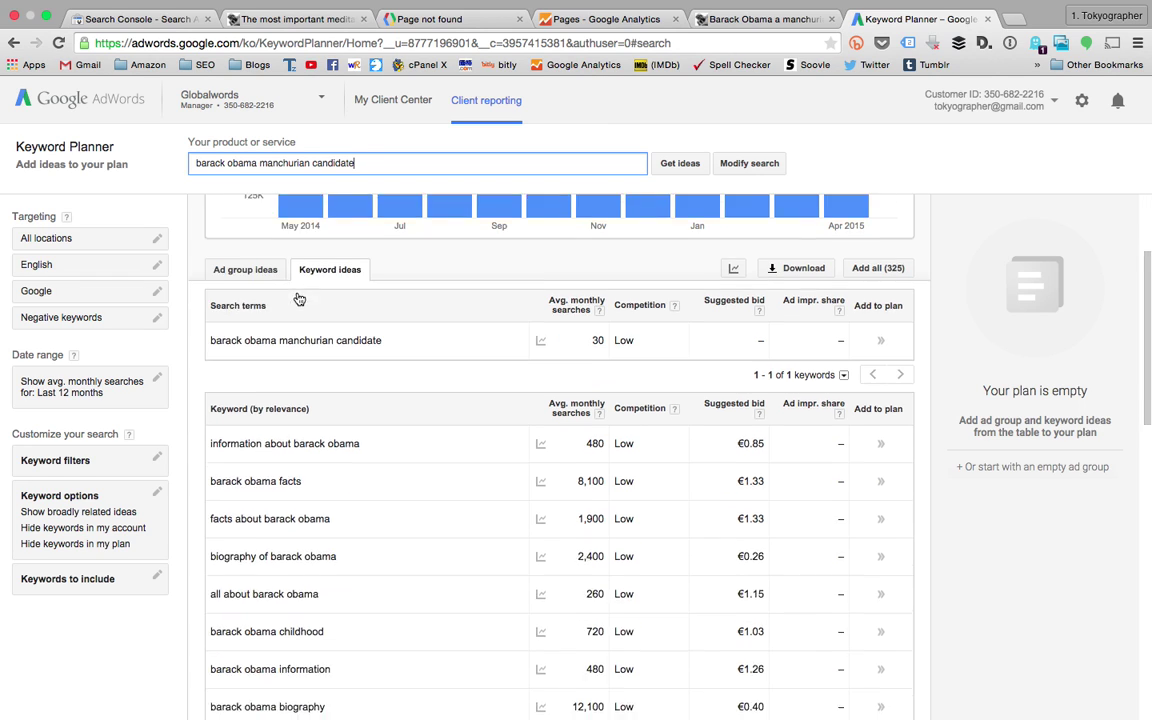
{"action": "double_click", "coordinate": [601, 331]}
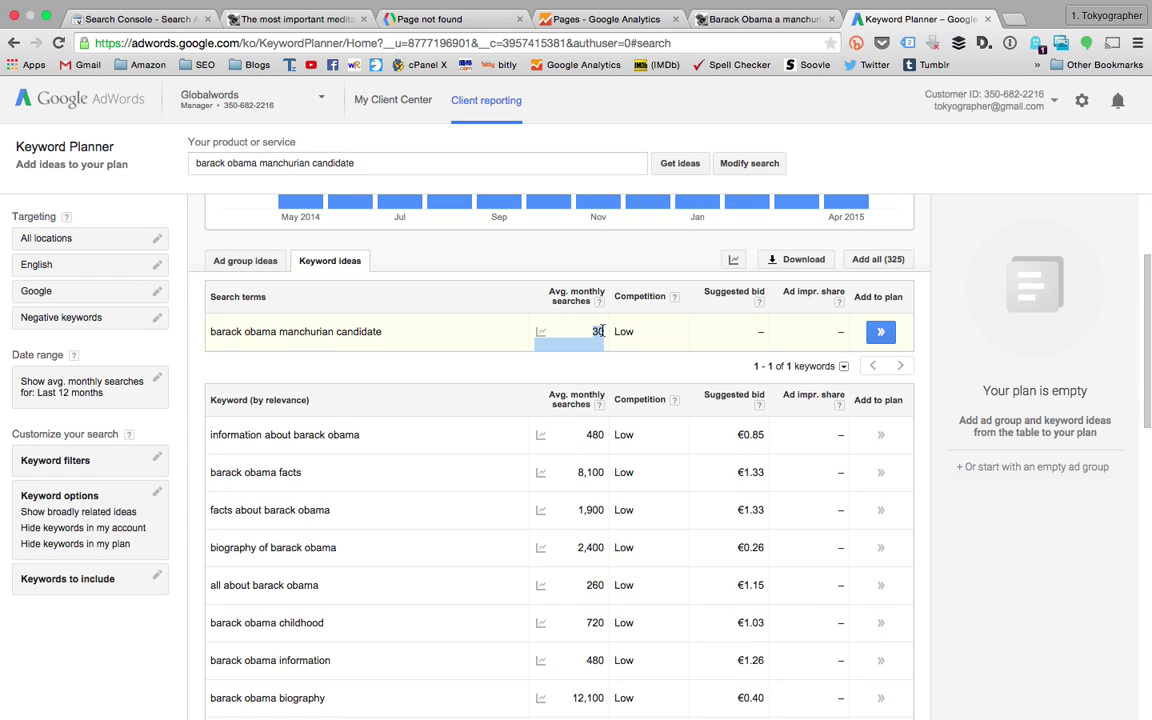
- Compare the "barack obama manchurian candidate" keyword data with the first page of top queries in Search Console, ending back in Keyword Planner
{"action": "left_click", "coordinate": [155, 16]}
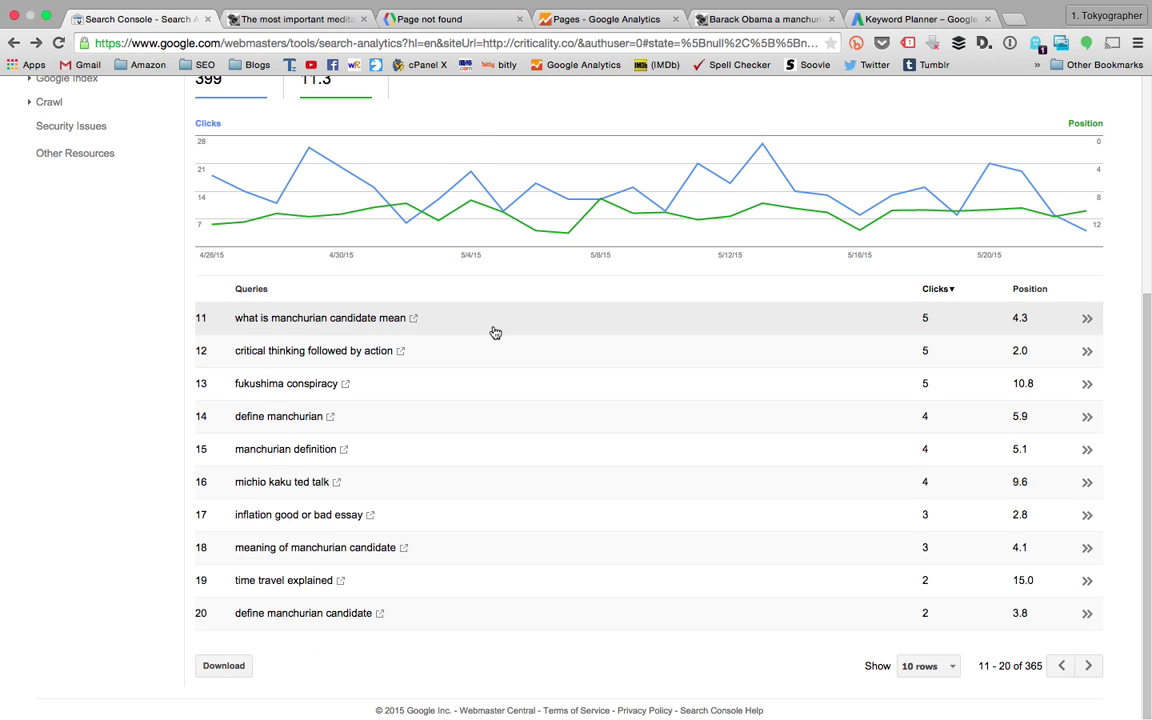
{"action": "left_click", "coordinate": [1062, 667]}
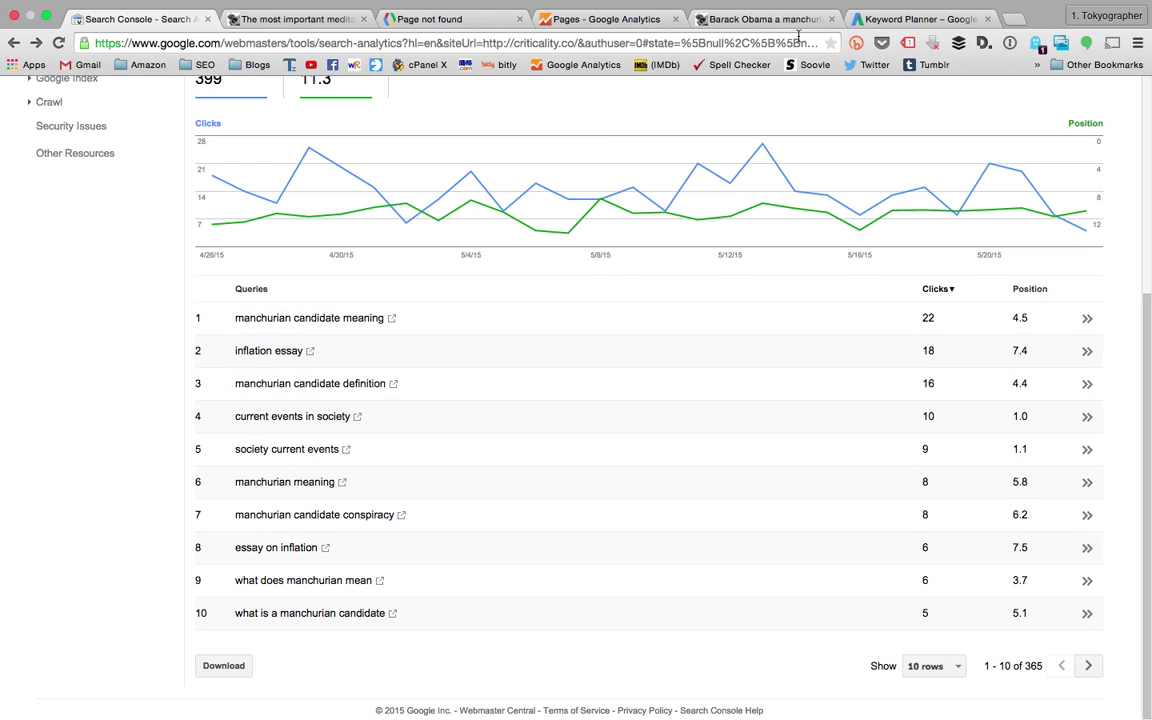
{"action": "left_click", "coordinate": [882, 19]}
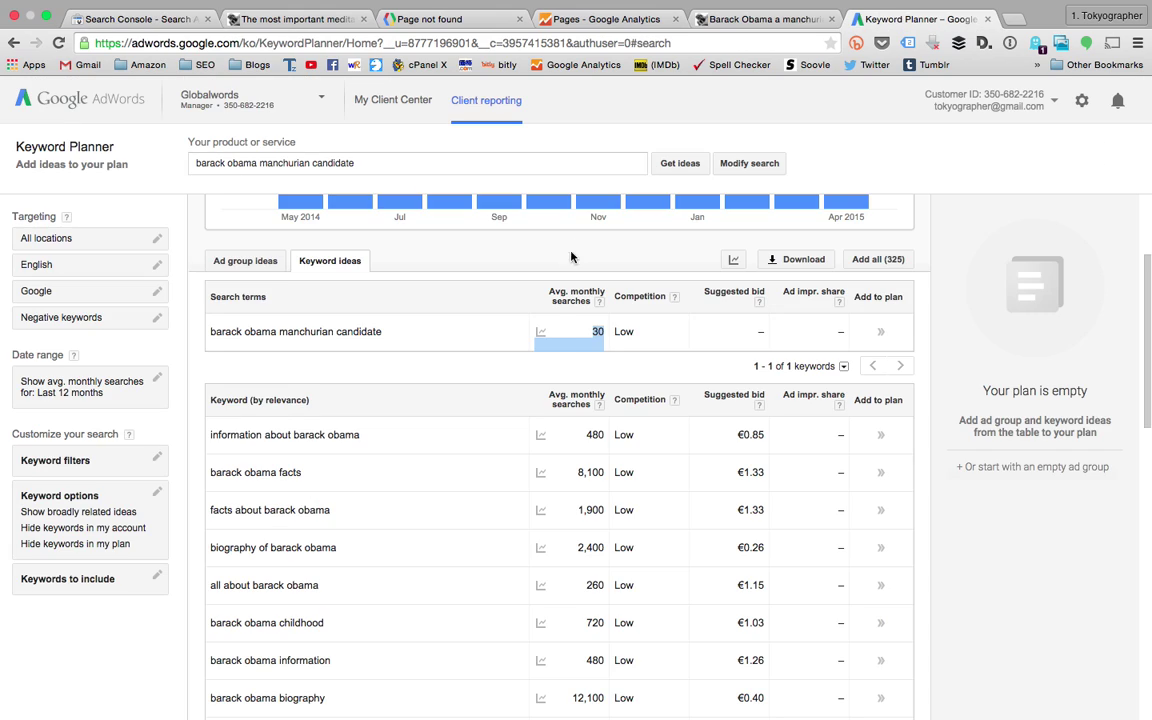
{"action": "left_click", "coordinate": [483, 367]}
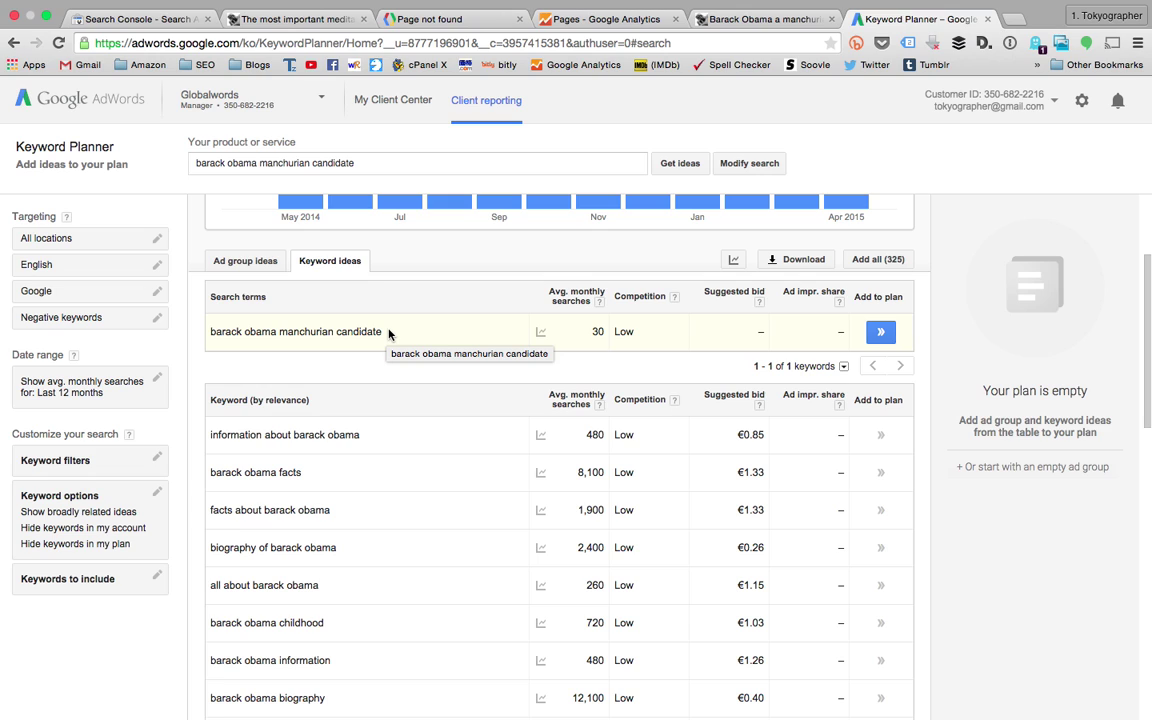
{"action": "left_click", "coordinate": [160, 19]}
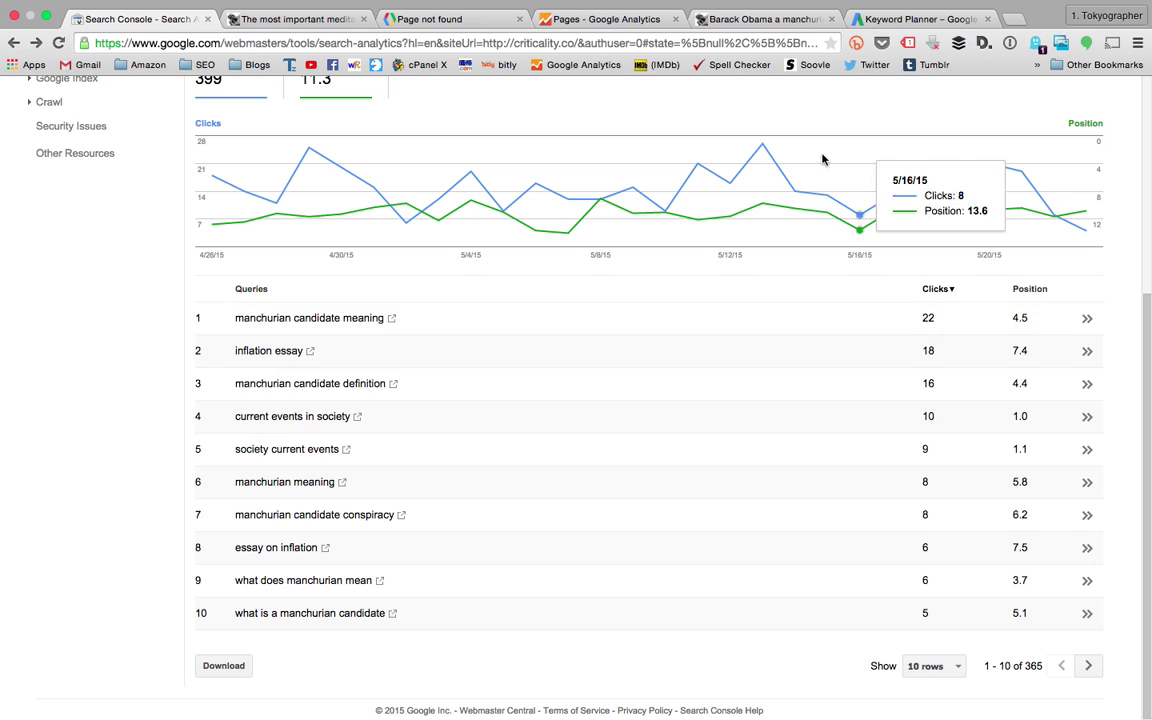
{"action": "left_click", "coordinate": [860, 19]}
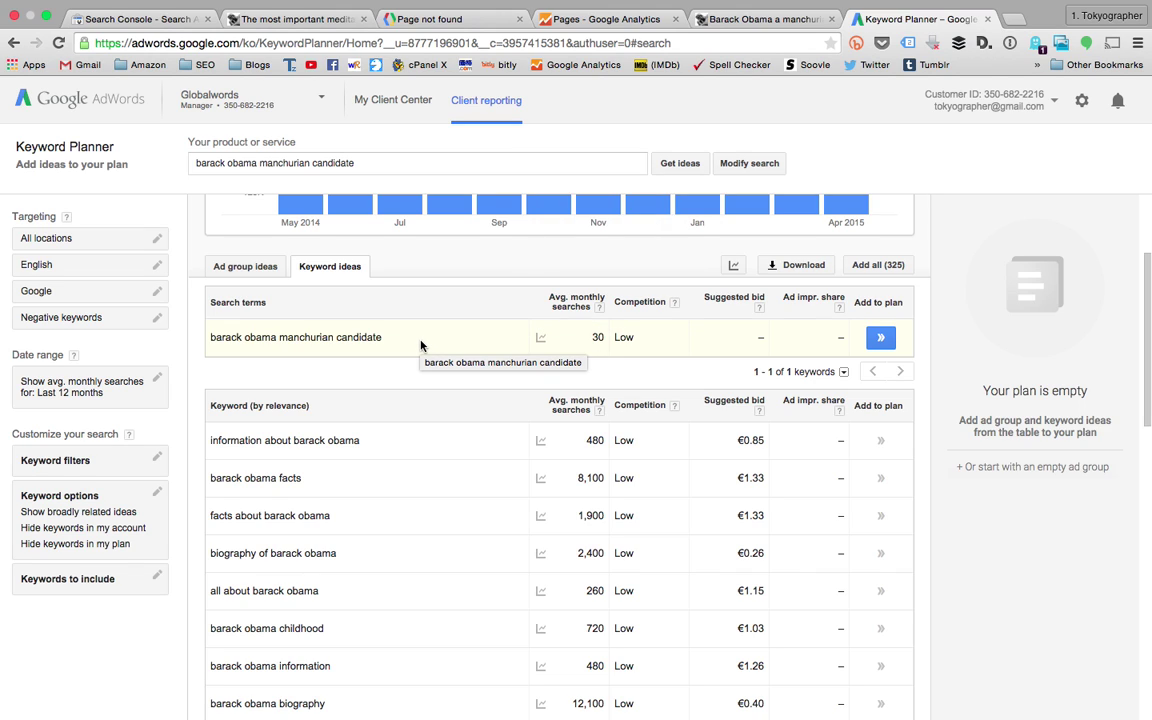
- Get keyword ideas for "nuclear energy" again and examine the term's average monthly searches
{"action": "scroll", "coordinate": [420, 345], "scroll_direction": "up", "scroll_amount": 3}
{"action": "left_click", "coordinate": [329, 162]}
{"action": "triple_click", "coordinate": [329, 162]}
{"action": "type", "text": "nuclear e"}
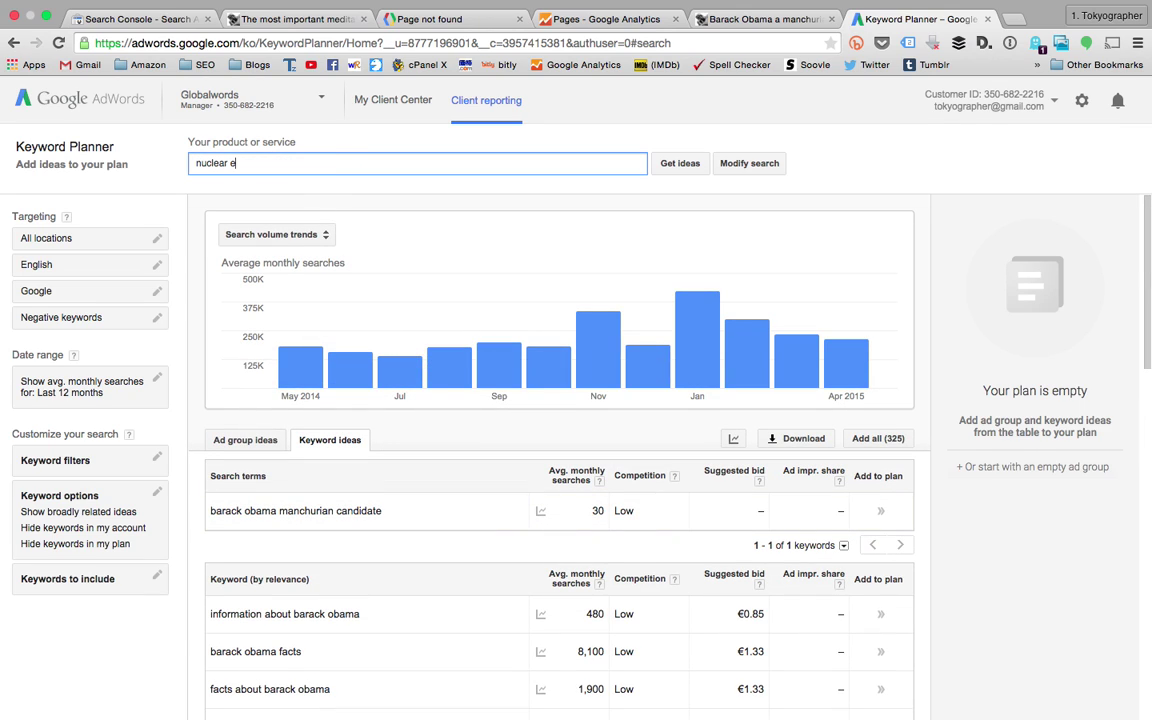
{"action": "key", "text": "Return"}
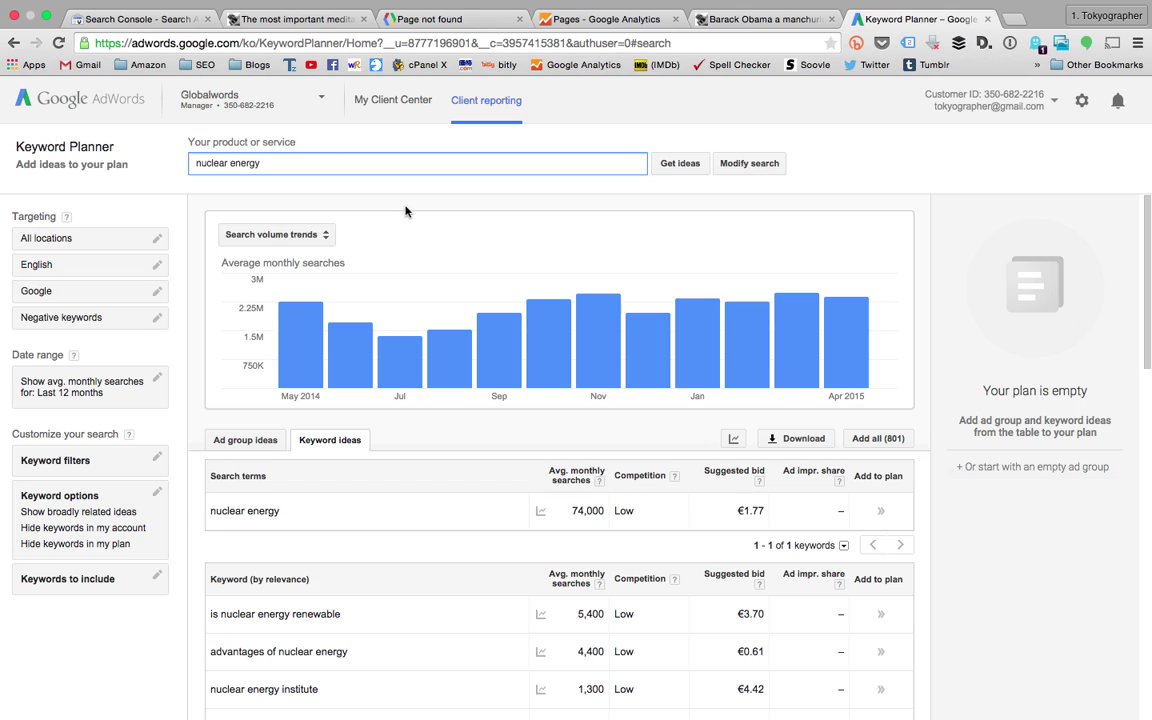
{"action": "scroll", "coordinate": [437, 252], "scroll_direction": "down", "scroll_amount": 5}
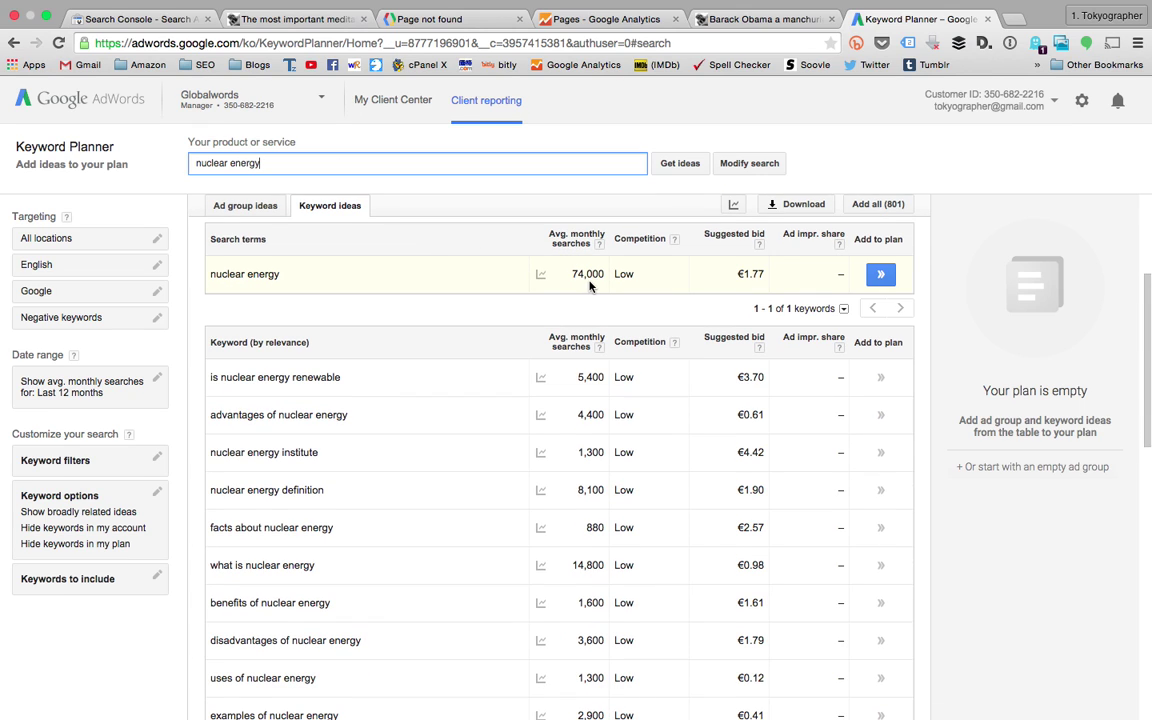
{"action": "double_click", "coordinate": [590, 274]}
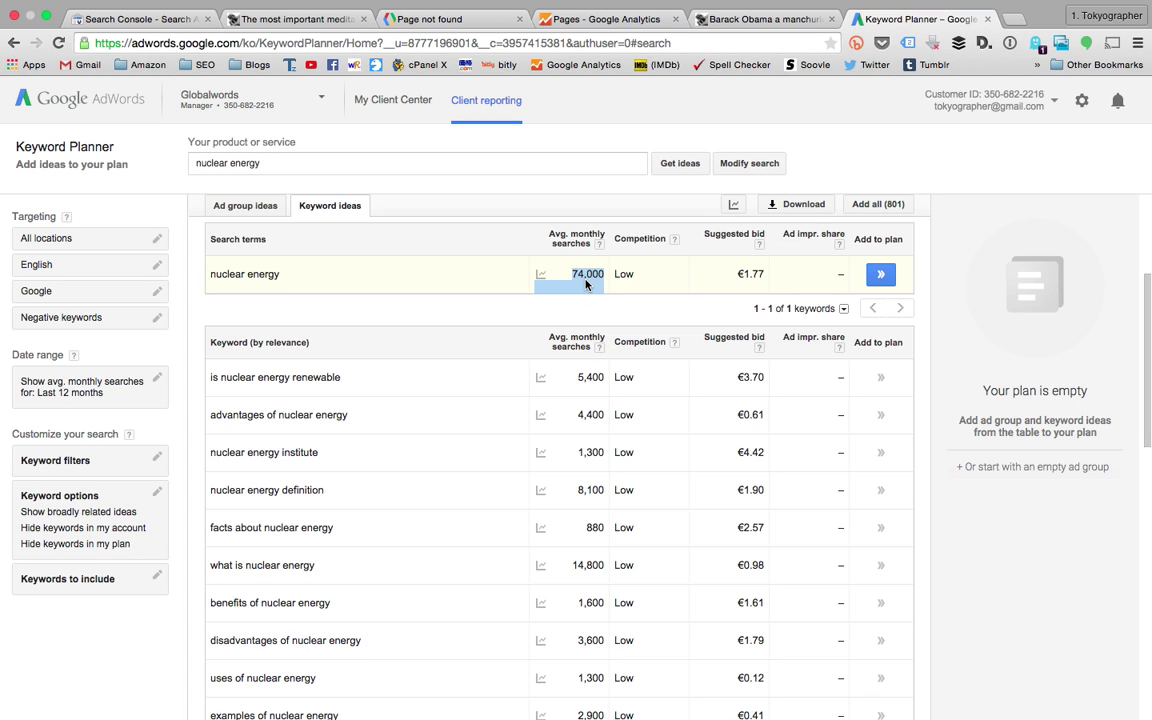
{"action": "mouse_move", "coordinate": [509, 700]}
{"action": "left_click", "coordinate": [440, 280]}
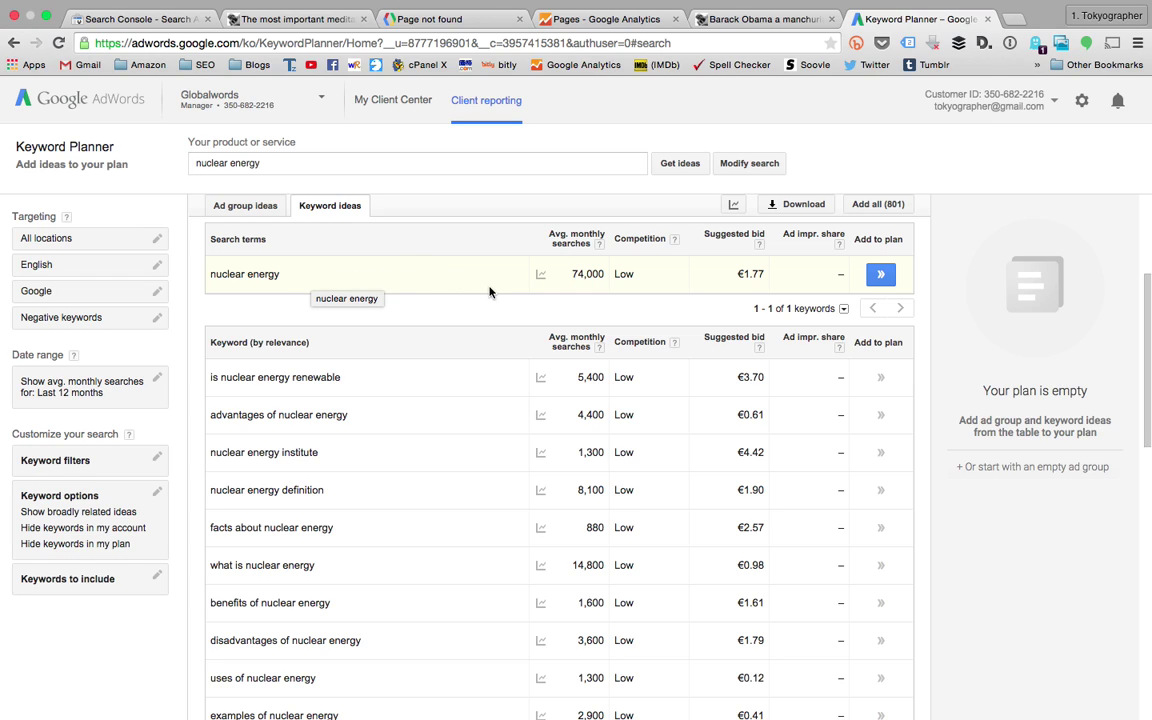
{"action": "mouse_move", "coordinate": [538, 280]}
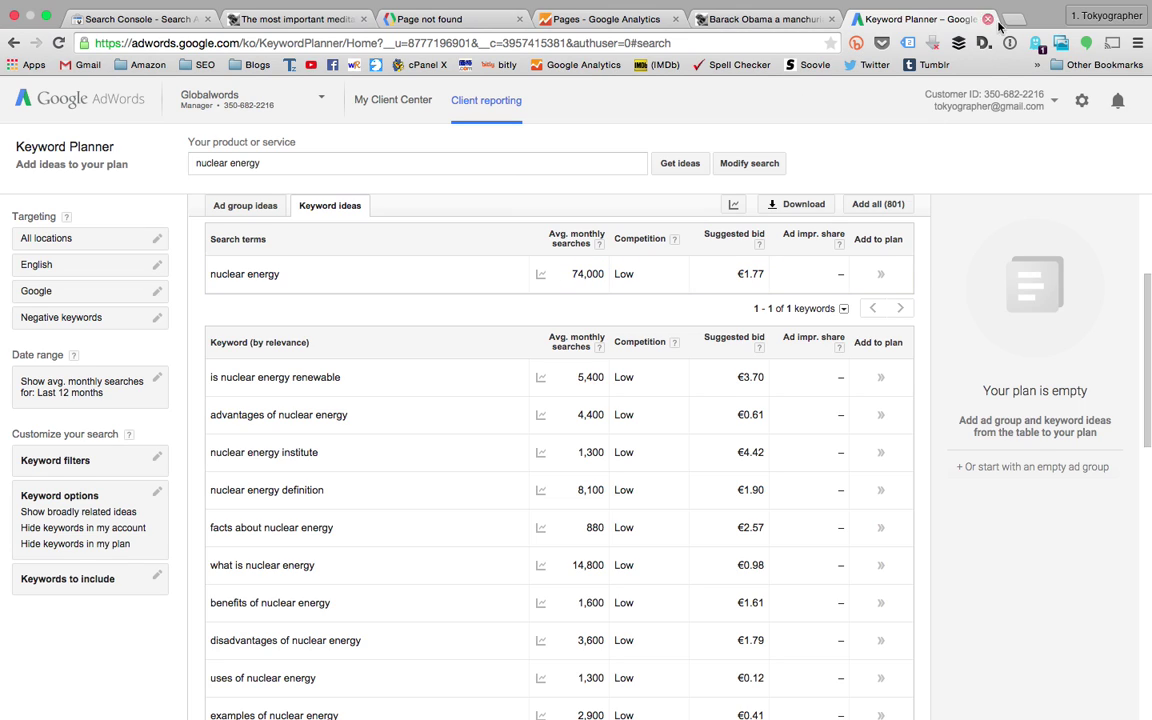
- Search Google for "nuclear energy" in a new browser tab
{"action": "left_click", "coordinate": [1019, 17]}
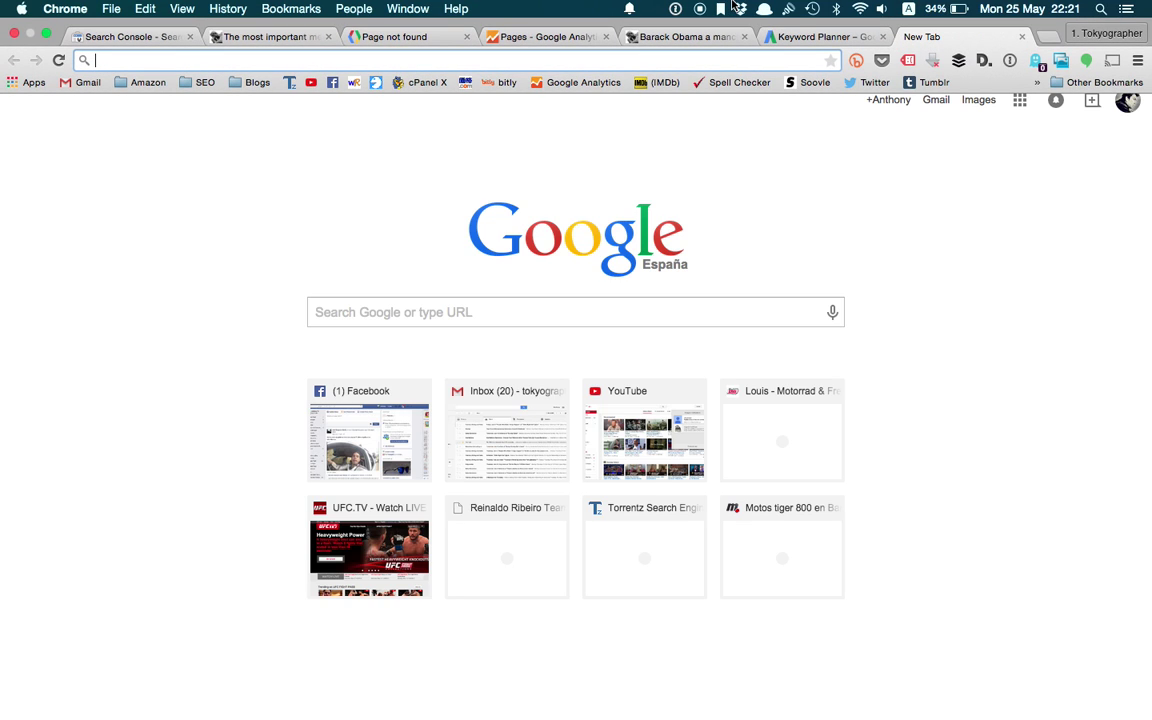
{"action": "type", "text": "nuclear energy"}
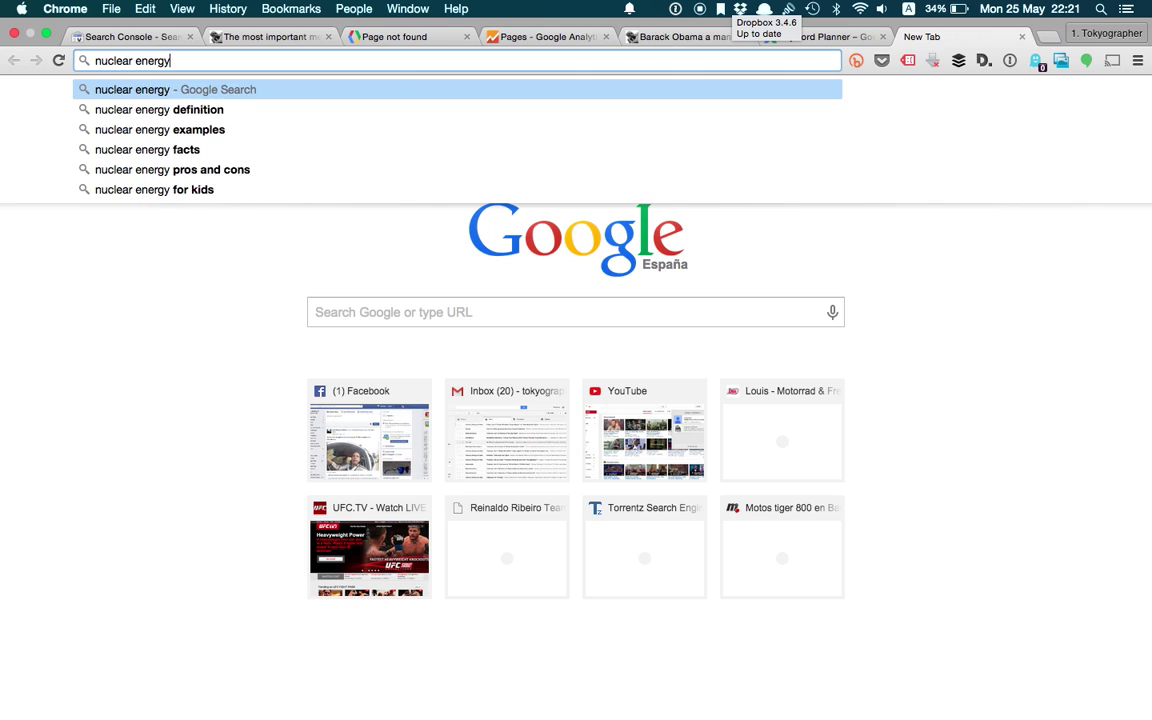
{"action": "key", "text": "Return"}
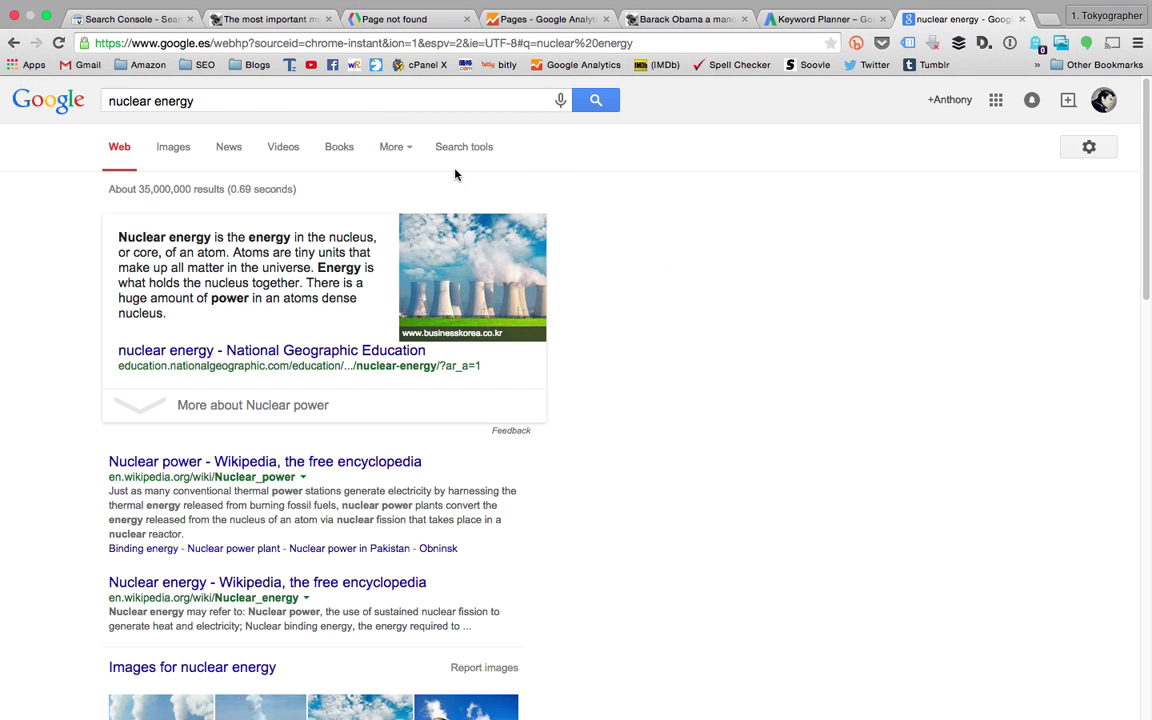
- Search Google for "barack obama manchurian candidate" in a new tab and compare its result count with the one for "nuclear energy"
{"action": "left_click_drag", "start_coordinate": [137, 189], "coordinate": [194, 189]}
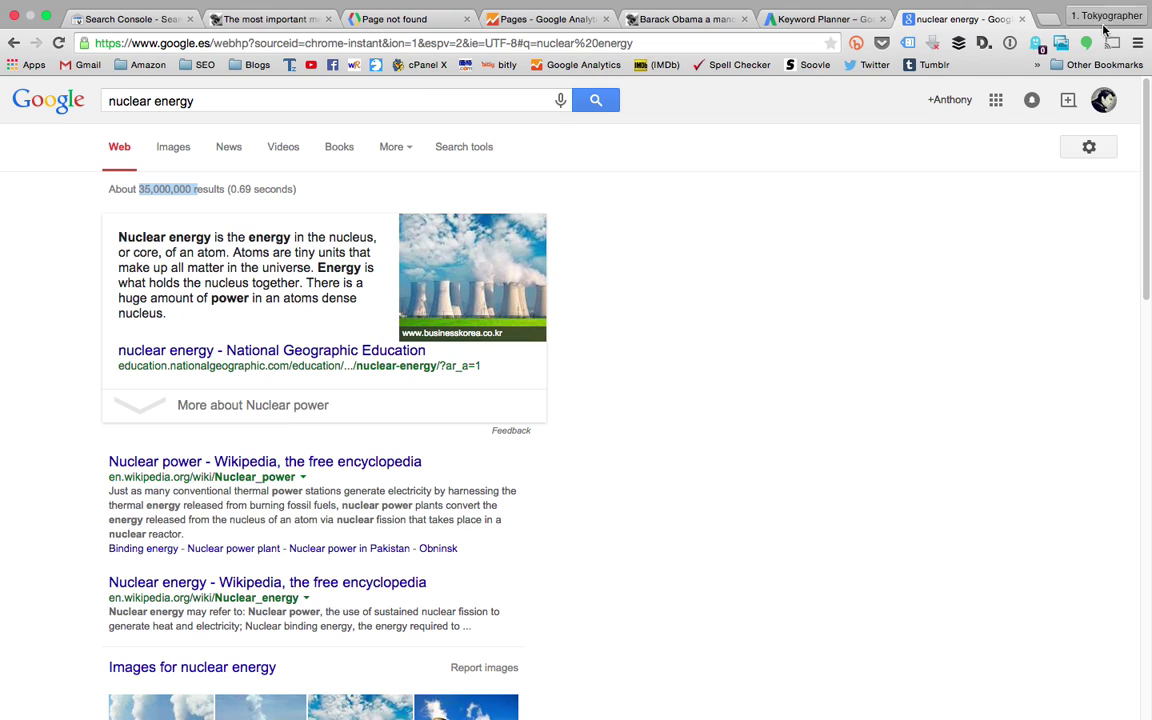
{"action": "left_click", "coordinate": [1046, 20]}
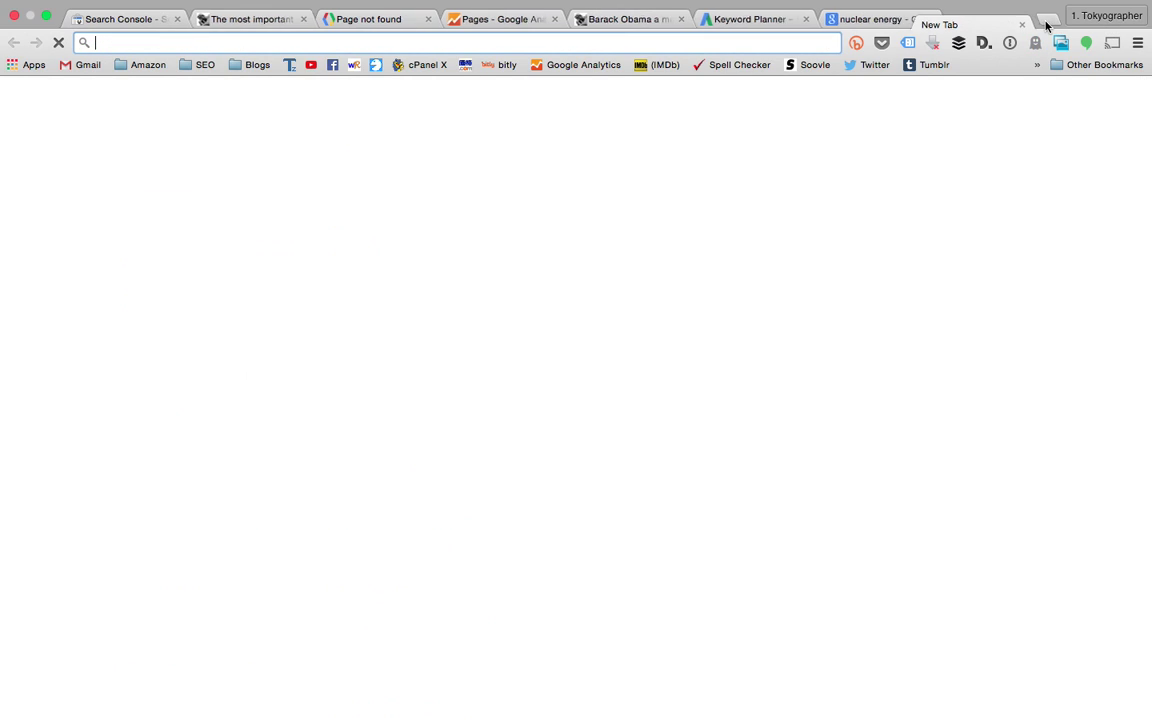
{"action": "type", "text": "barack ob"}
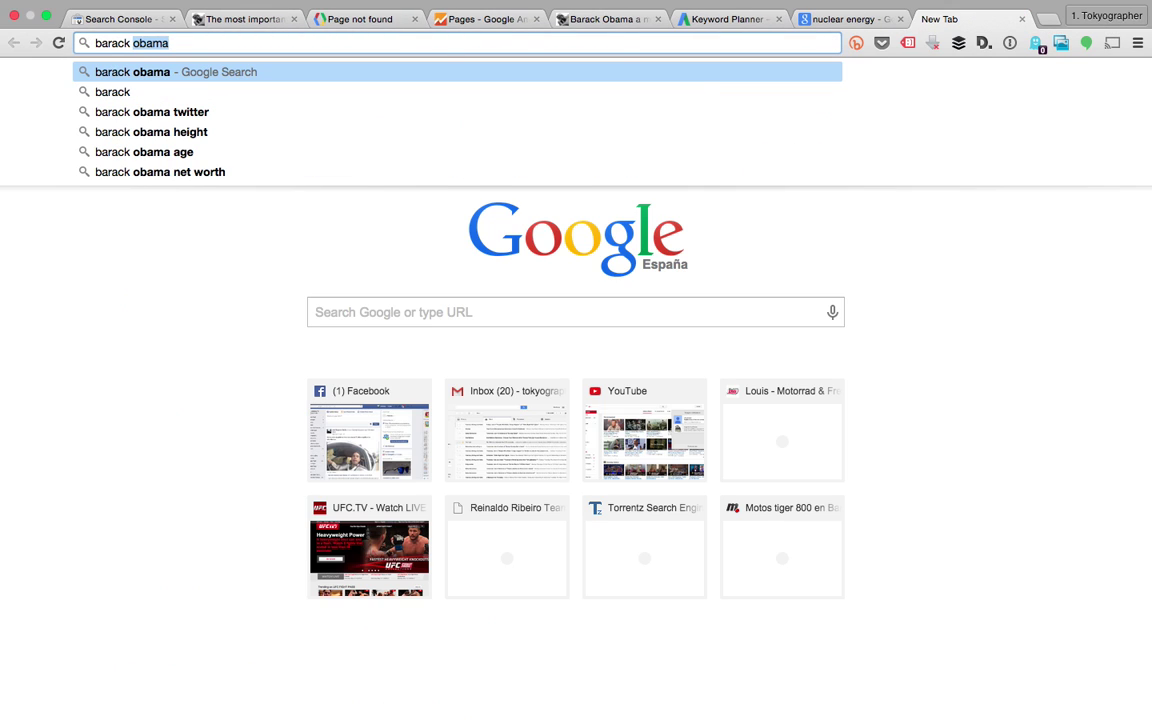
{"action": "type", "text": "ama "}
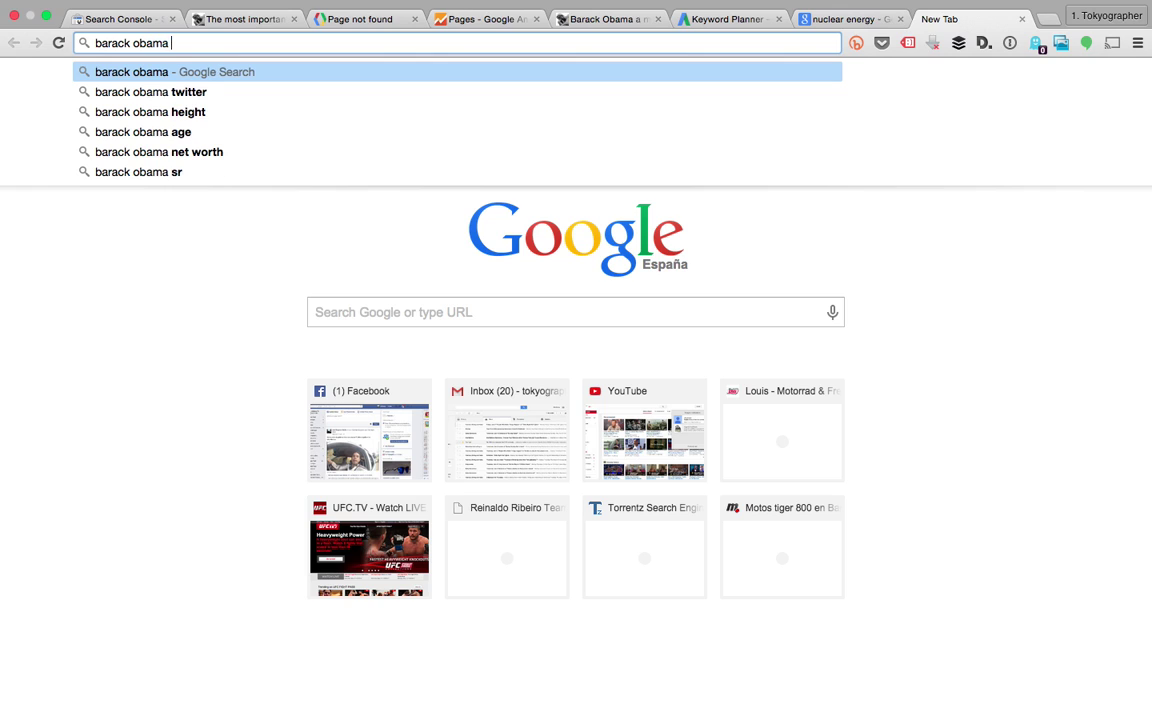
{"action": "type", "text": "manc"}
{"action": "key", "text": "Down"}
{"action": "key", "text": "Return"}
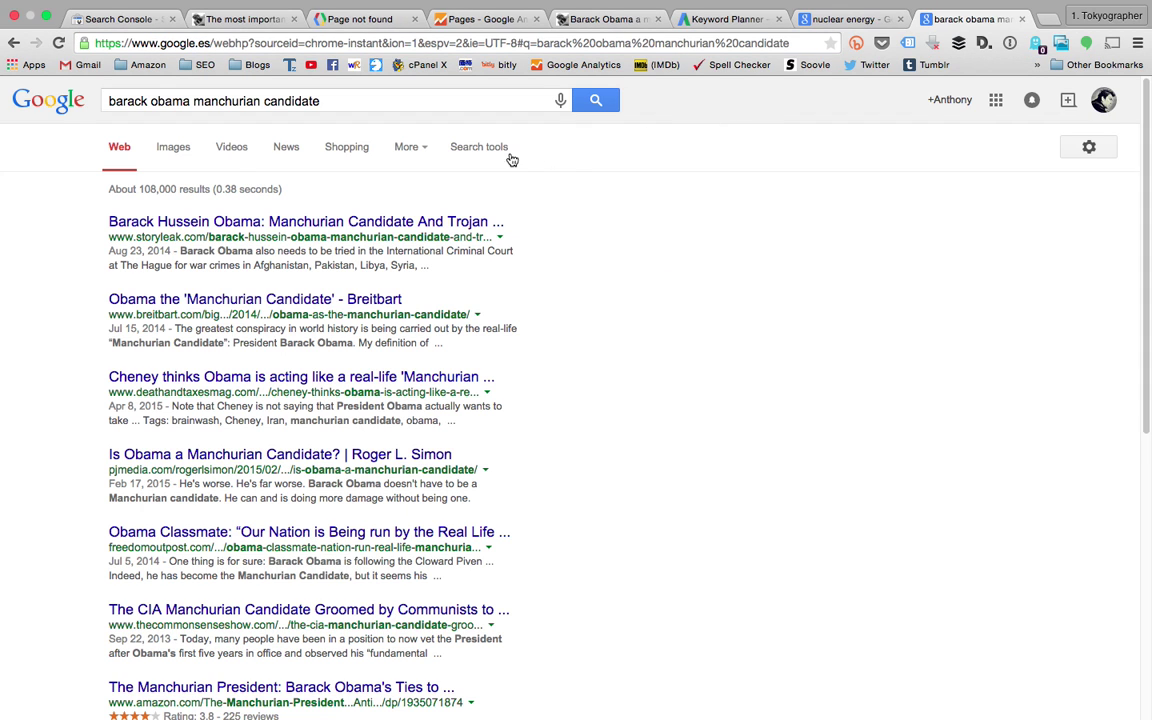
{"action": "double_click", "coordinate": [147, 190]}
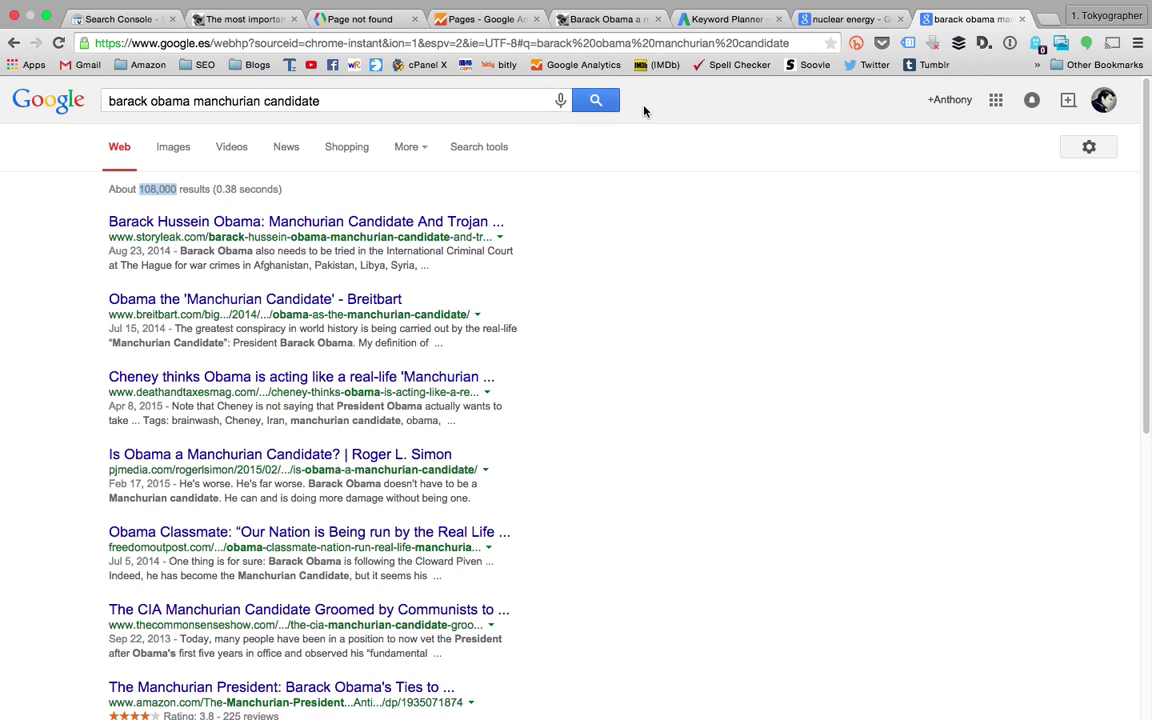
- Return to the "nuclear energy" Google results and look over the first page down to the related searches
{"action": "left_click", "coordinate": [784, 19]}
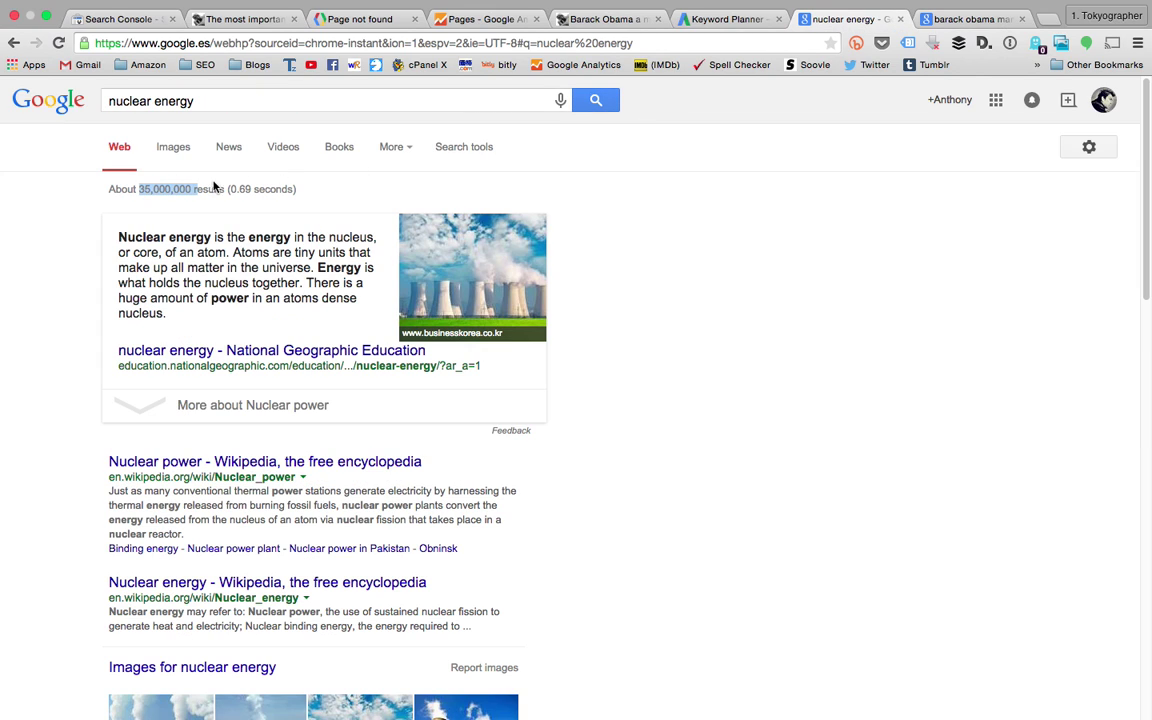
{"action": "mouse_move", "coordinate": [172, 190]}
{"action": "left_mouse_down"}
{"action": "mouse_move", "coordinate": [200, 190]}
{"action": "mouse_move", "coordinate": [172, 190]}
{"action": "left_mouse_up"}
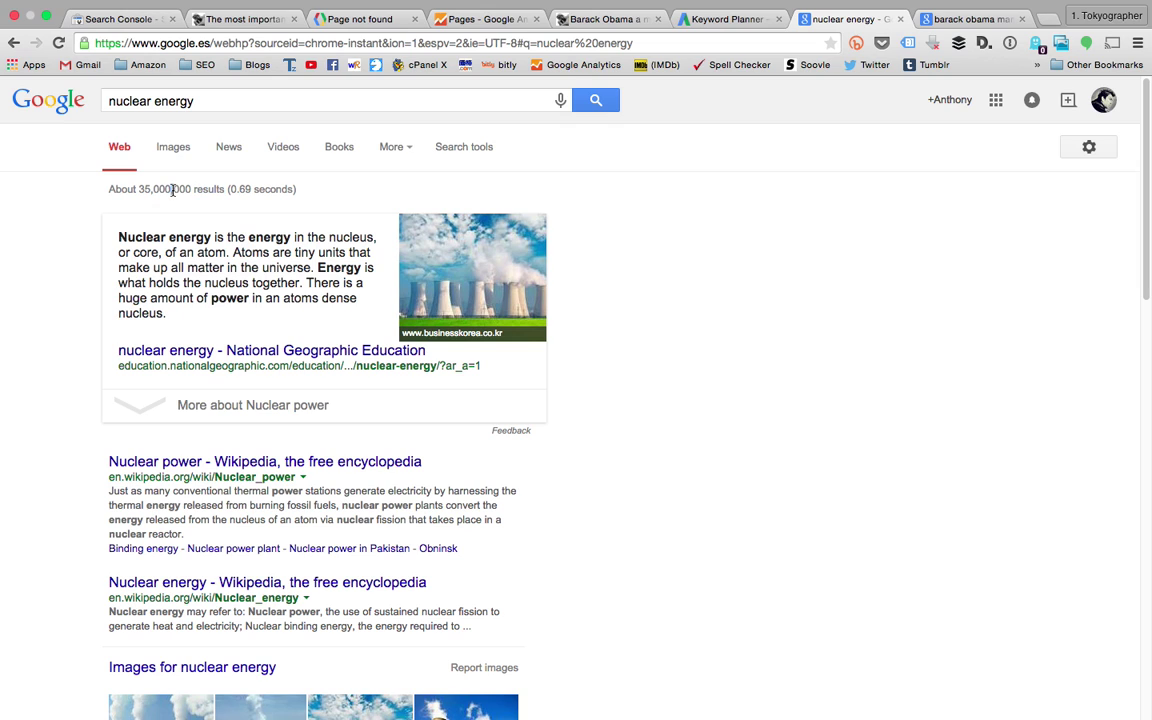
{"action": "scroll", "coordinate": [278, 231], "scroll_direction": "down", "scroll_amount": 15}
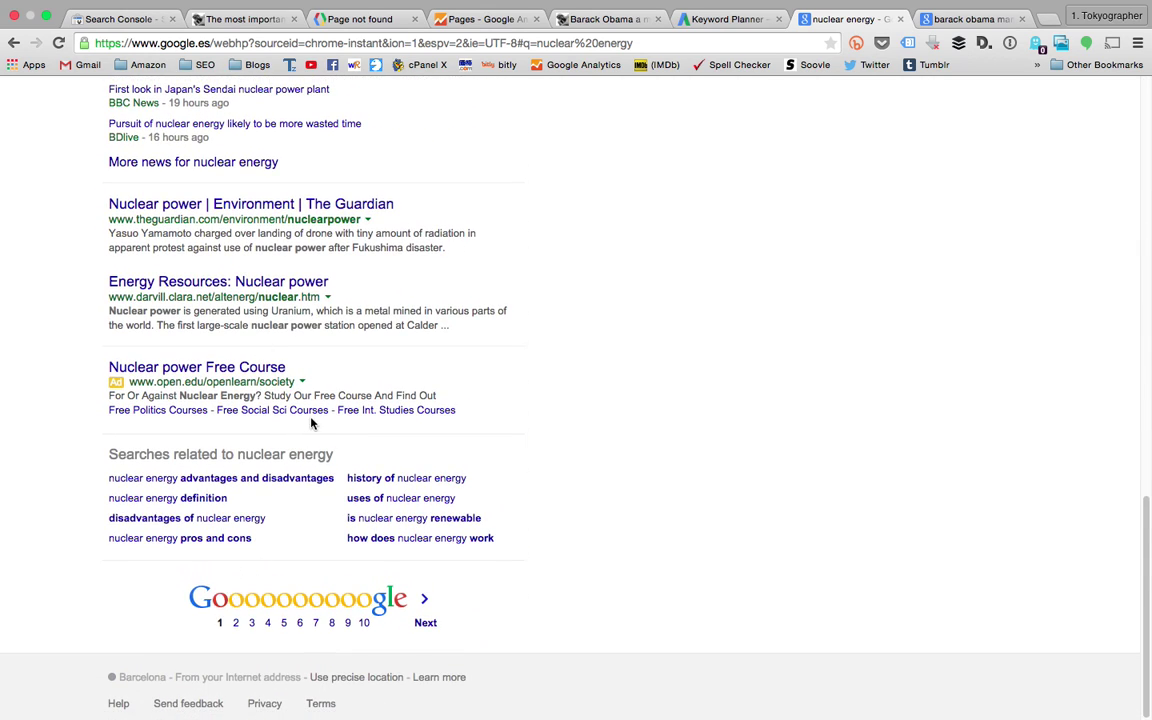
{"action": "scroll", "coordinate": [349, 573], "scroll_direction": "up", "scroll_amount": 15}
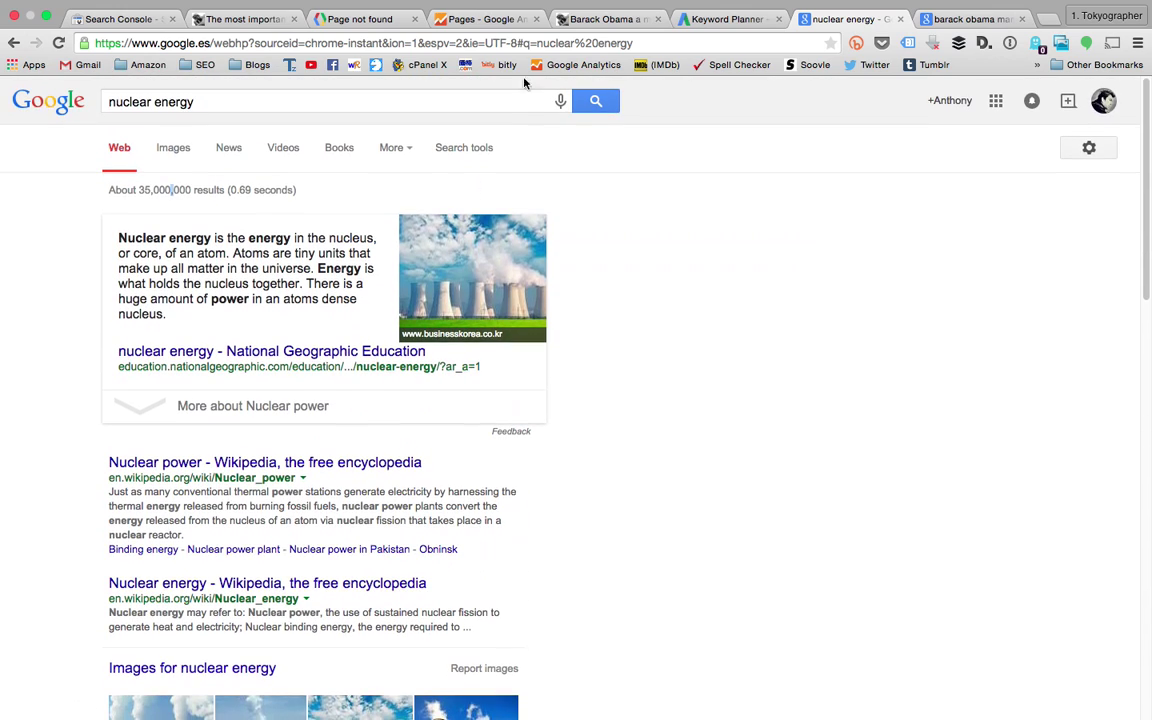
- Filter the Search Console Search Analytics report to queries containing "nuclear energy"
{"action": "left_click", "coordinate": [97, 19]}
{"action": "scroll", "coordinate": [538, 270], "scroll_direction": "up", "scroll_amount": 5}
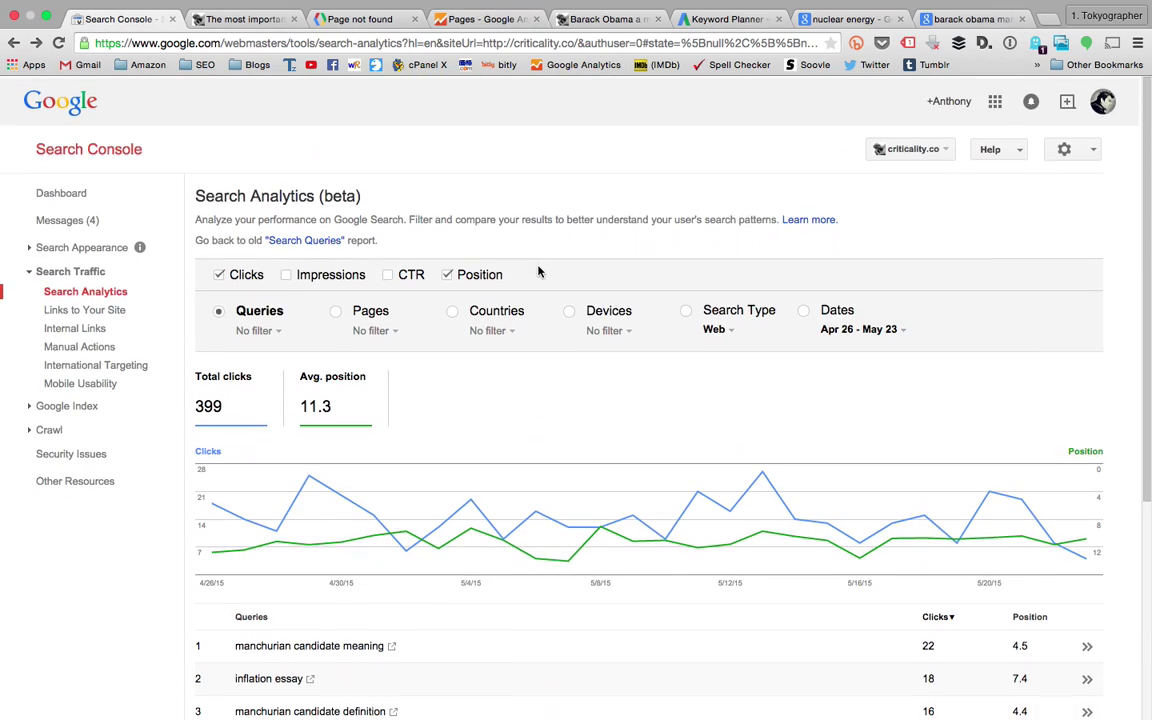
{"action": "scroll", "coordinate": [707, 317], "scroll_direction": "up", "scroll_amount": 1}
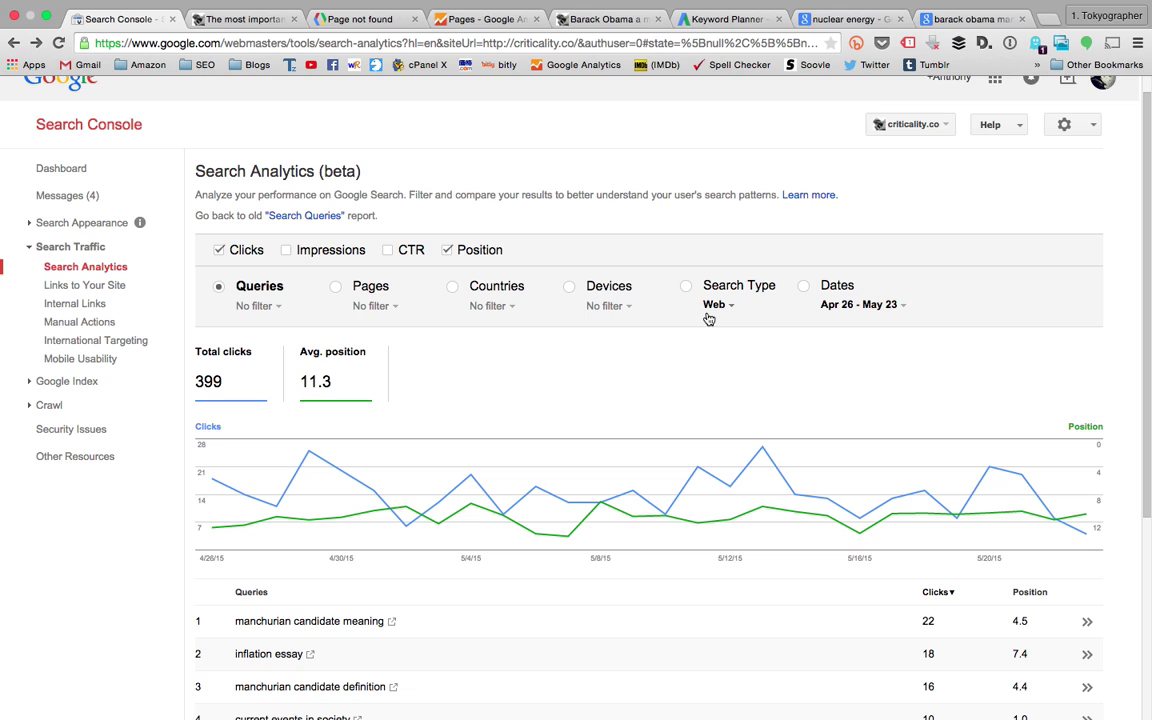
{"action": "left_click", "coordinate": [264, 308]}
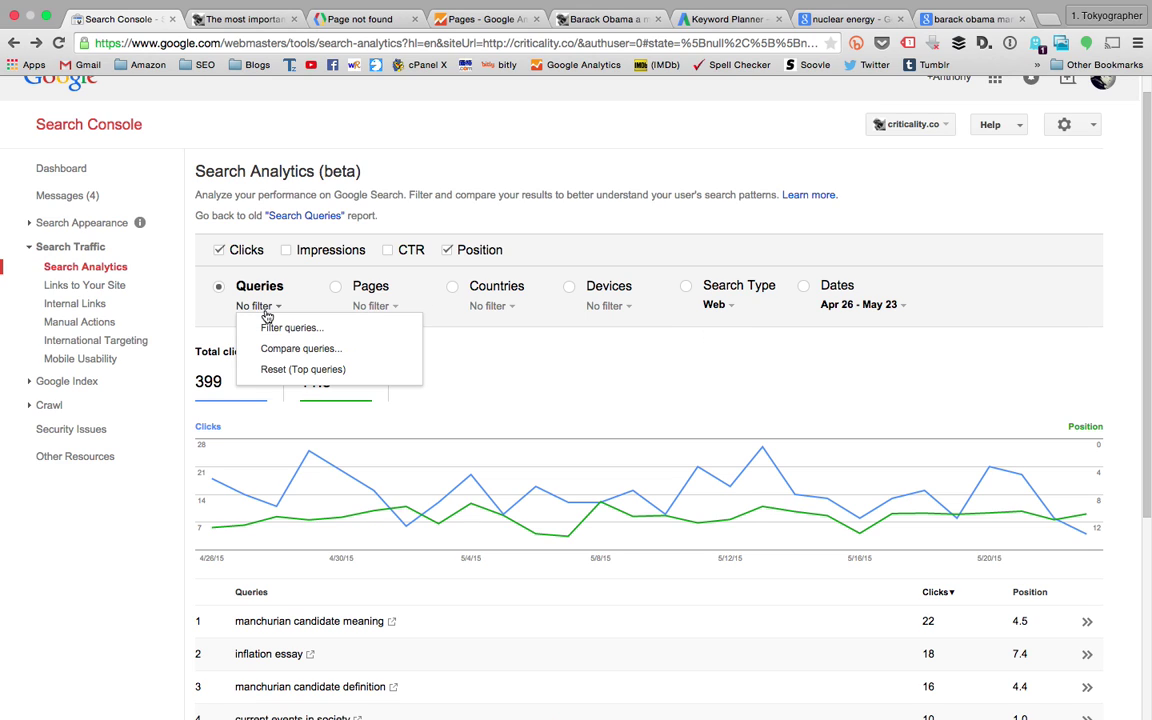
{"action": "left_click", "coordinate": [294, 328]}
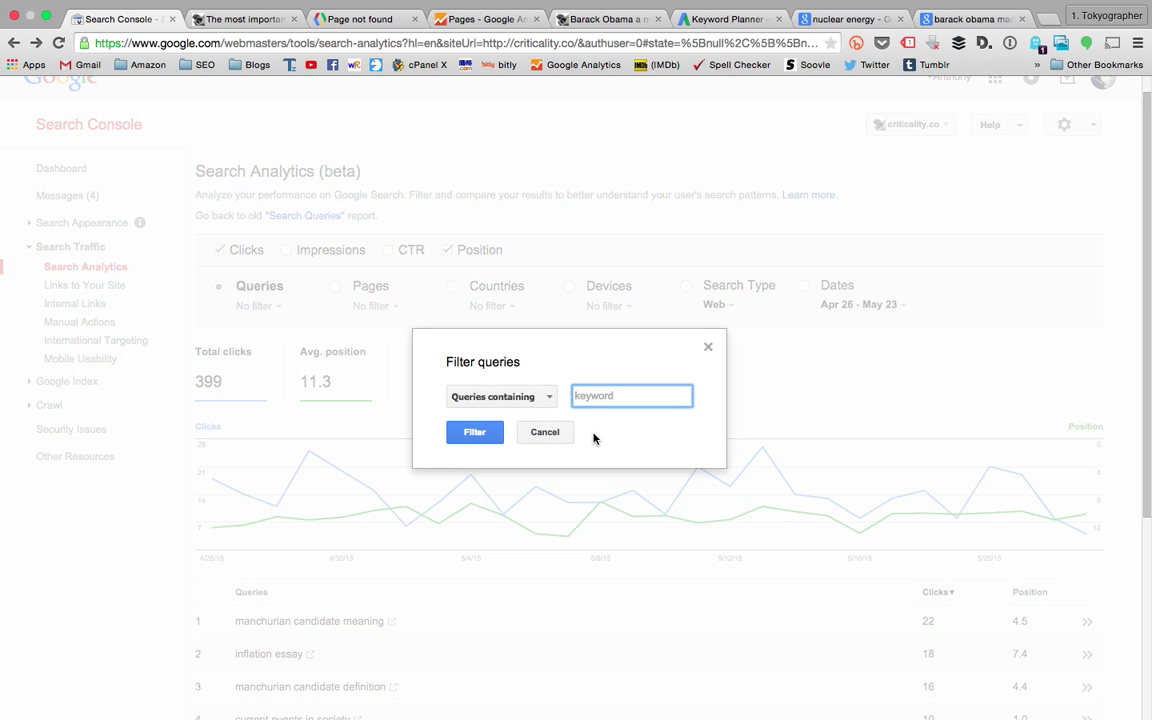
{"action": "type", "text": "nuclear energy"}
{"action": "key", "text": "Return"}
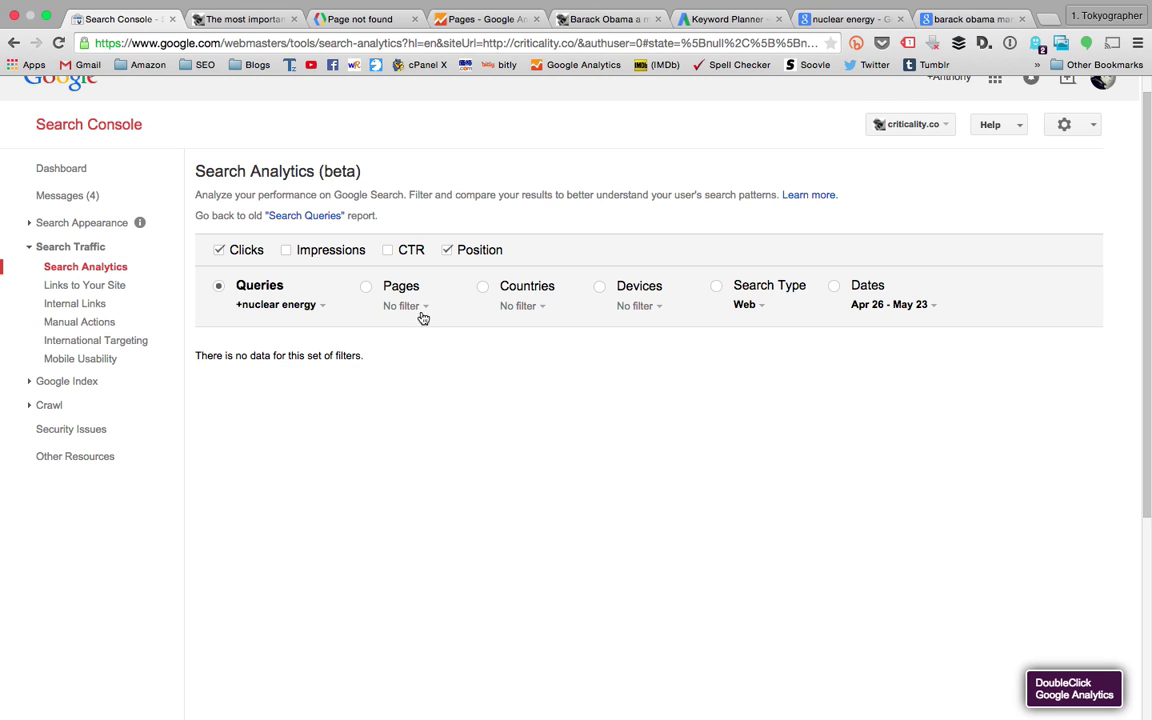
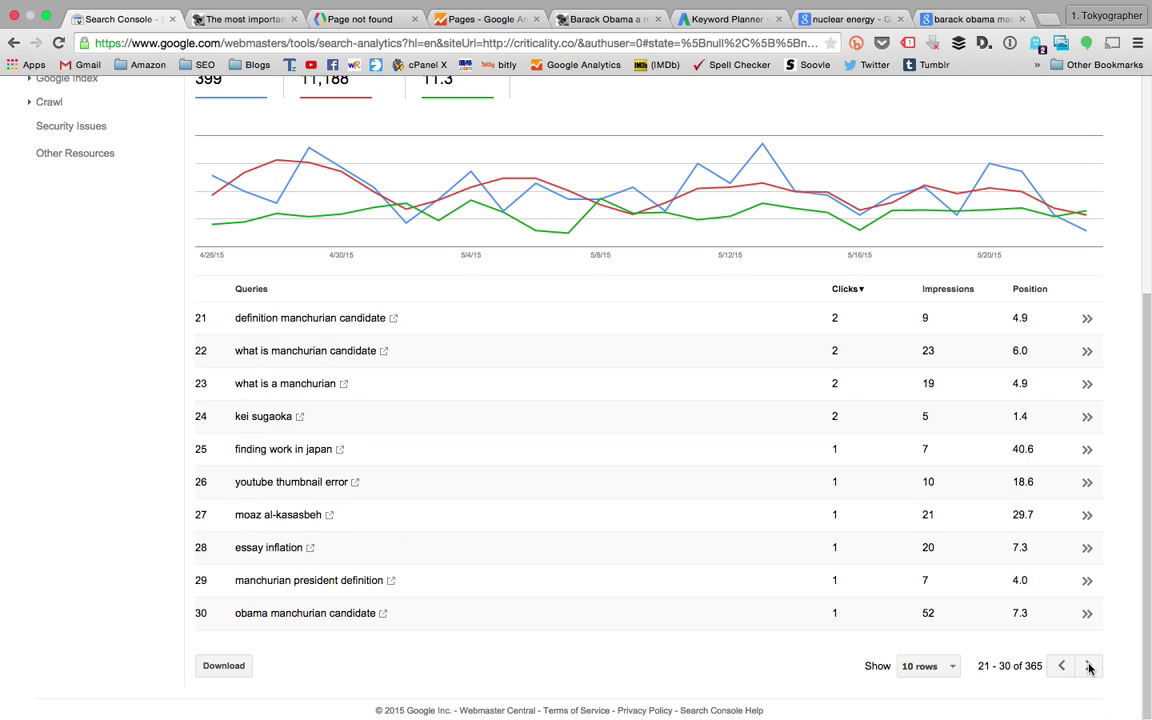
- Page through the Search Analytics queries from row 31 to row 50, ending on the Links to Your Site report
{"action": "left_click", "coordinate": [1089, 666]}
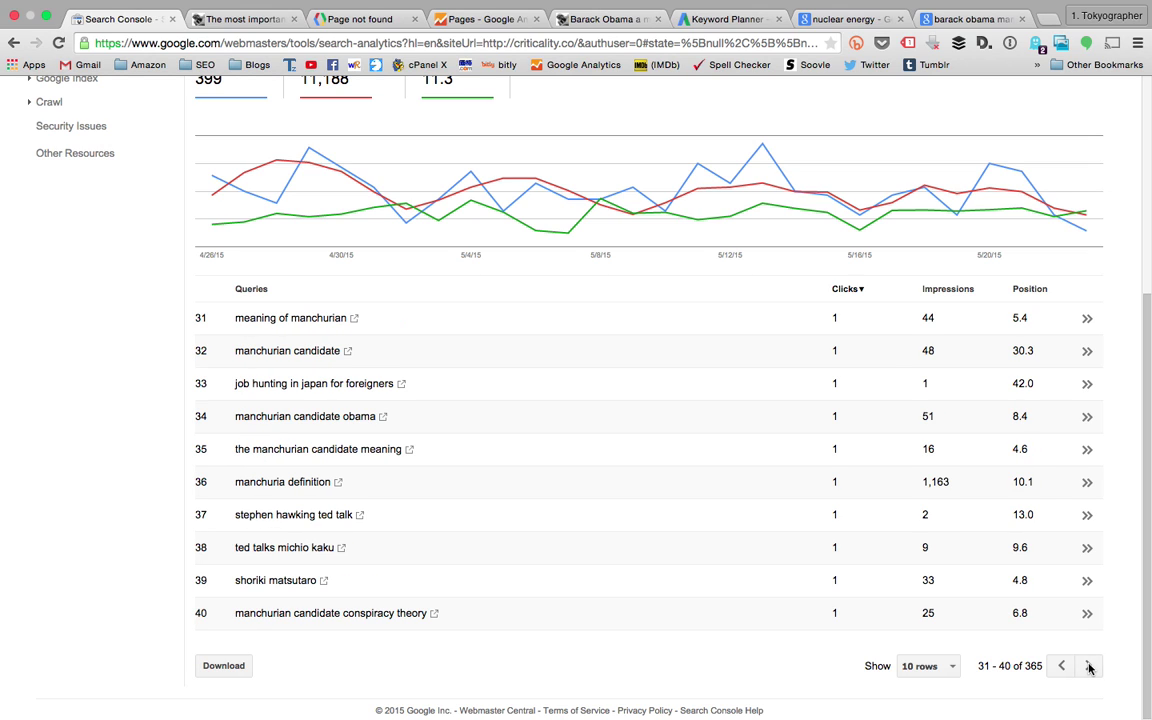
{"action": "left_click", "coordinate": [1089, 666]}
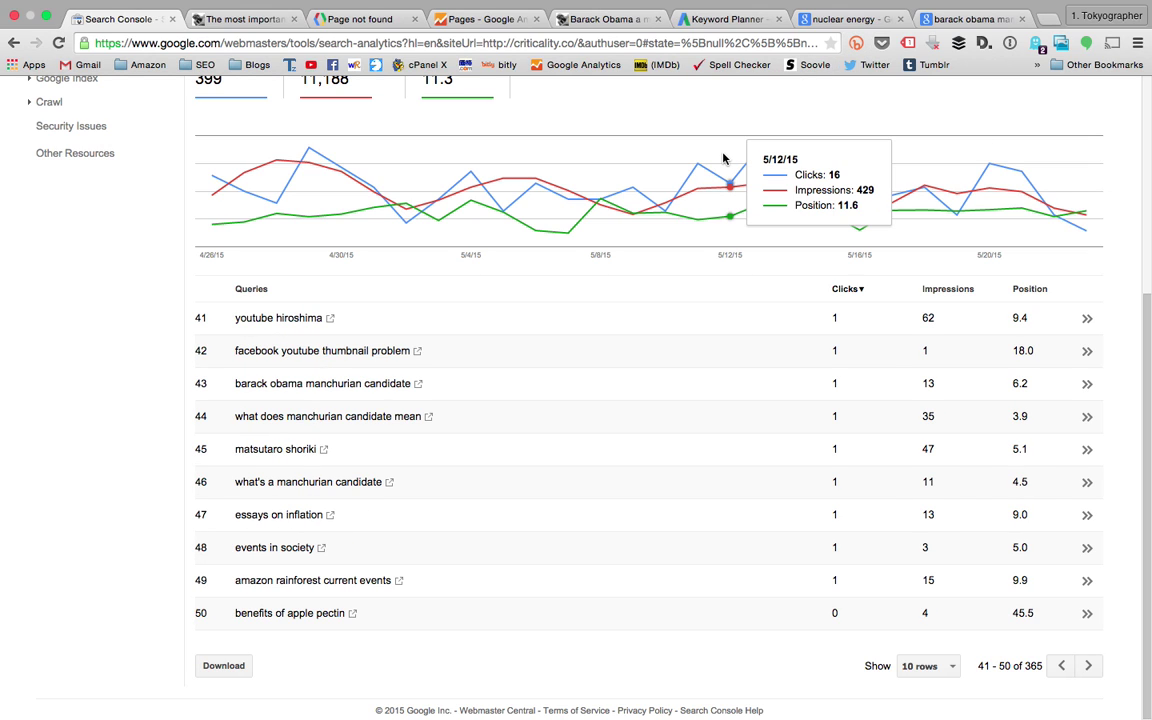
{"action": "scroll", "coordinate": [599, 148], "scroll_direction": "up", "scroll_amount": 5}
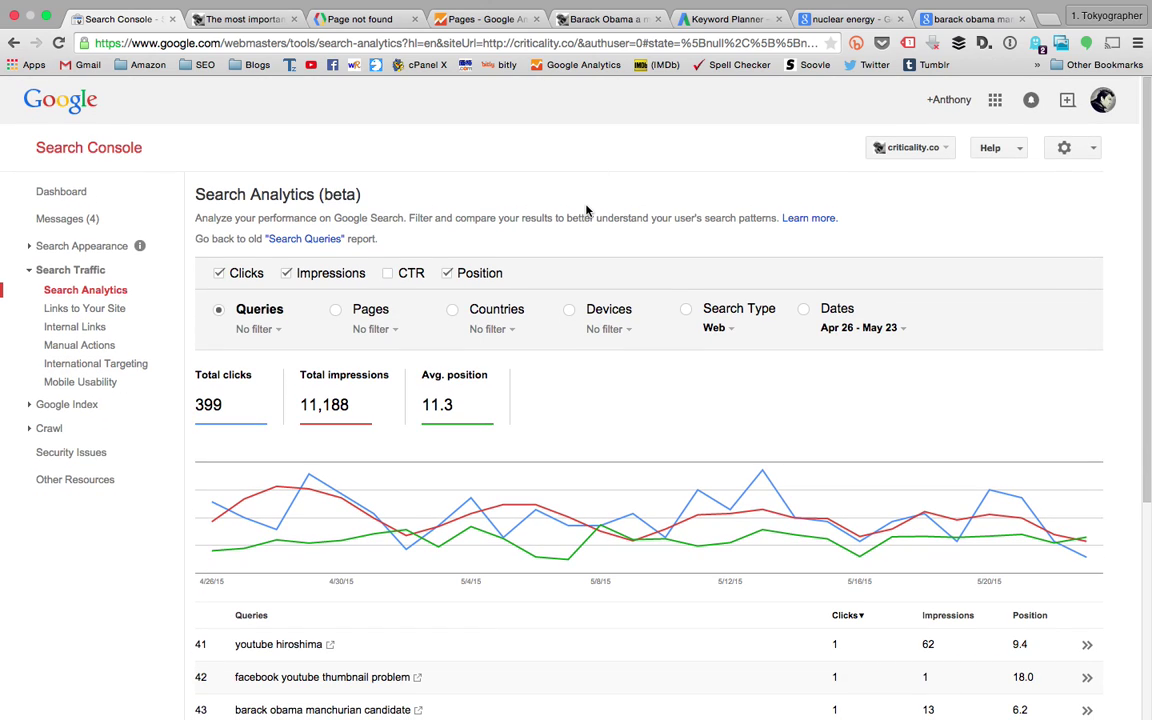
{"action": "triple_click", "coordinate": [204, 194]}
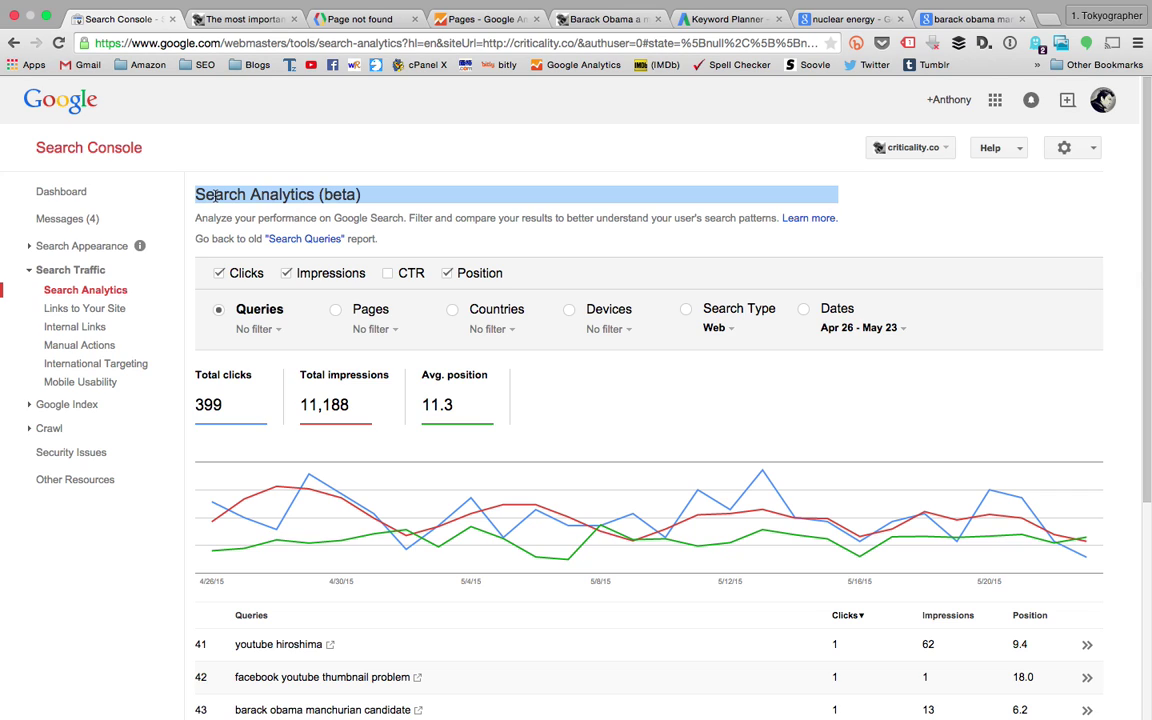
{"action": "left_click", "coordinate": [113, 310]}
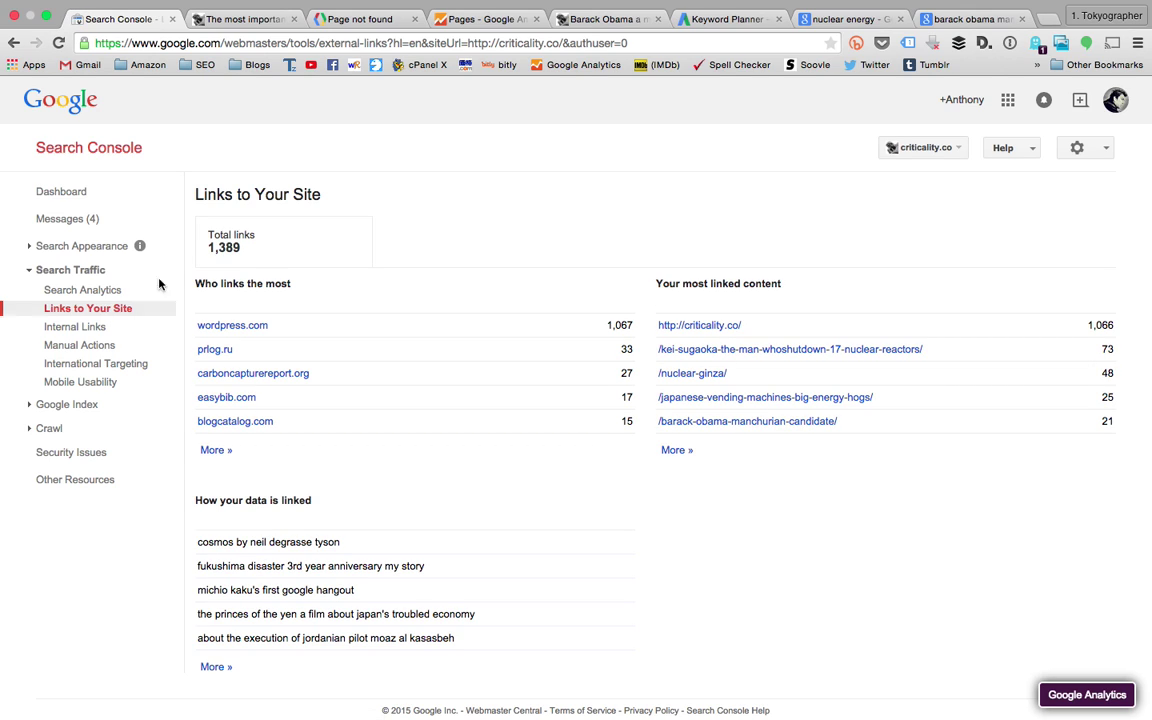
- Revisit the criticality.co articles on Barack Obama and on critical thinking as meditation, highlighting the meditation article's title
{"action": "left_click", "coordinate": [835, 19]}
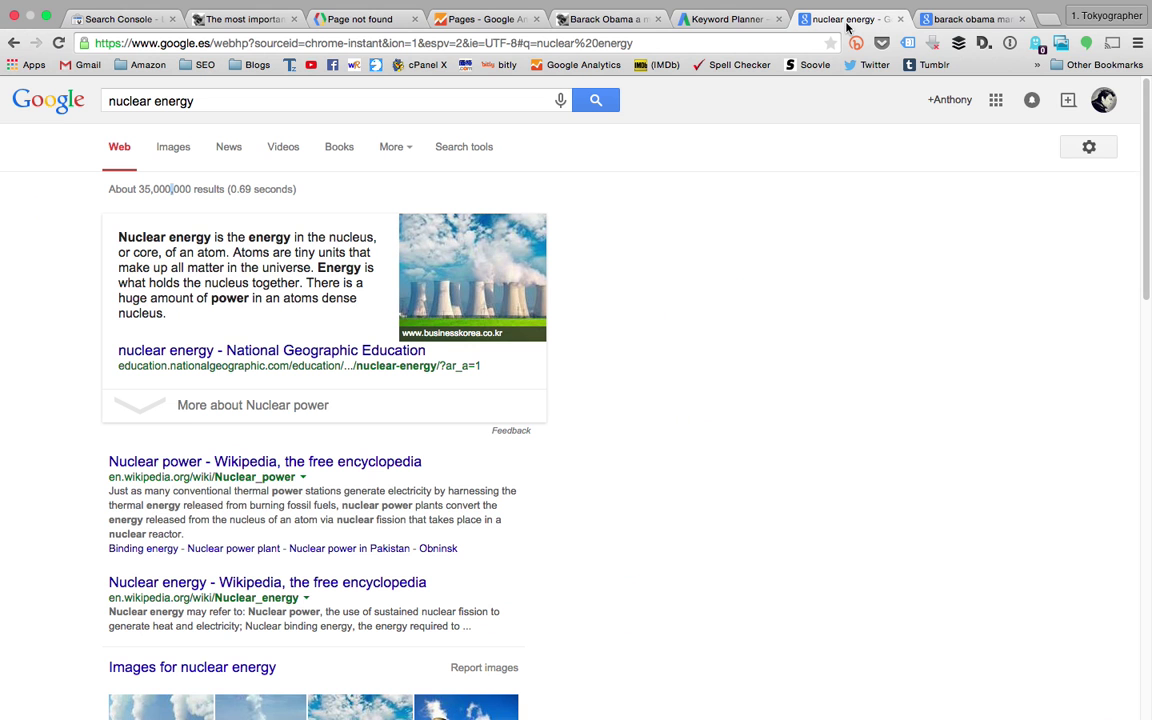
{"action": "left_click", "coordinate": [590, 19]}
{"action": "scroll", "coordinate": [410, 198], "scroll_direction": "up", "scroll_amount": 5}
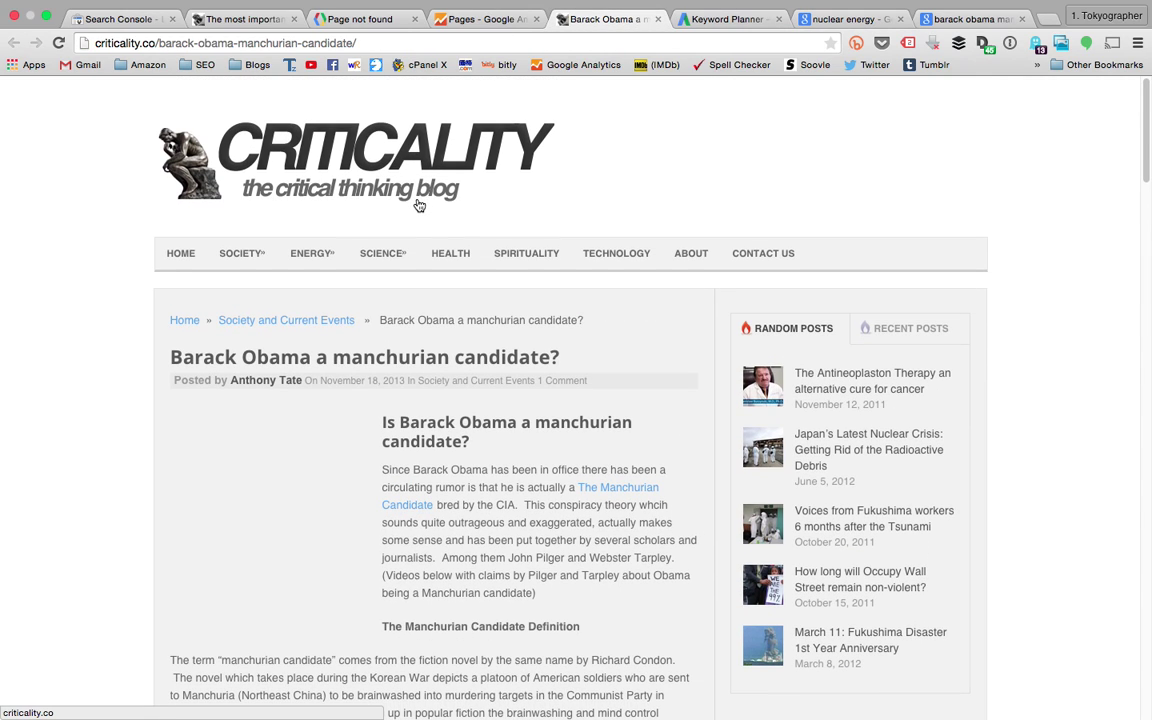
{"action": "mouse_move", "coordinate": [330, 258]}
{"action": "left_click", "coordinate": [122, 18]}
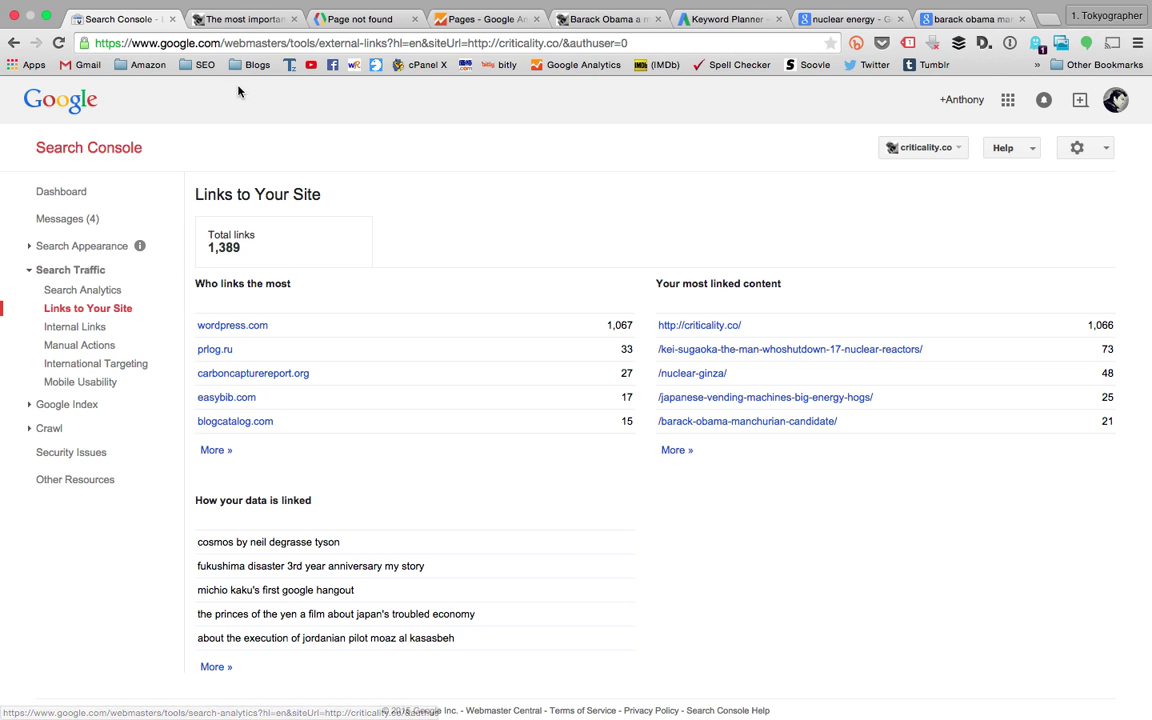
{"action": "left_click", "coordinate": [228, 17]}
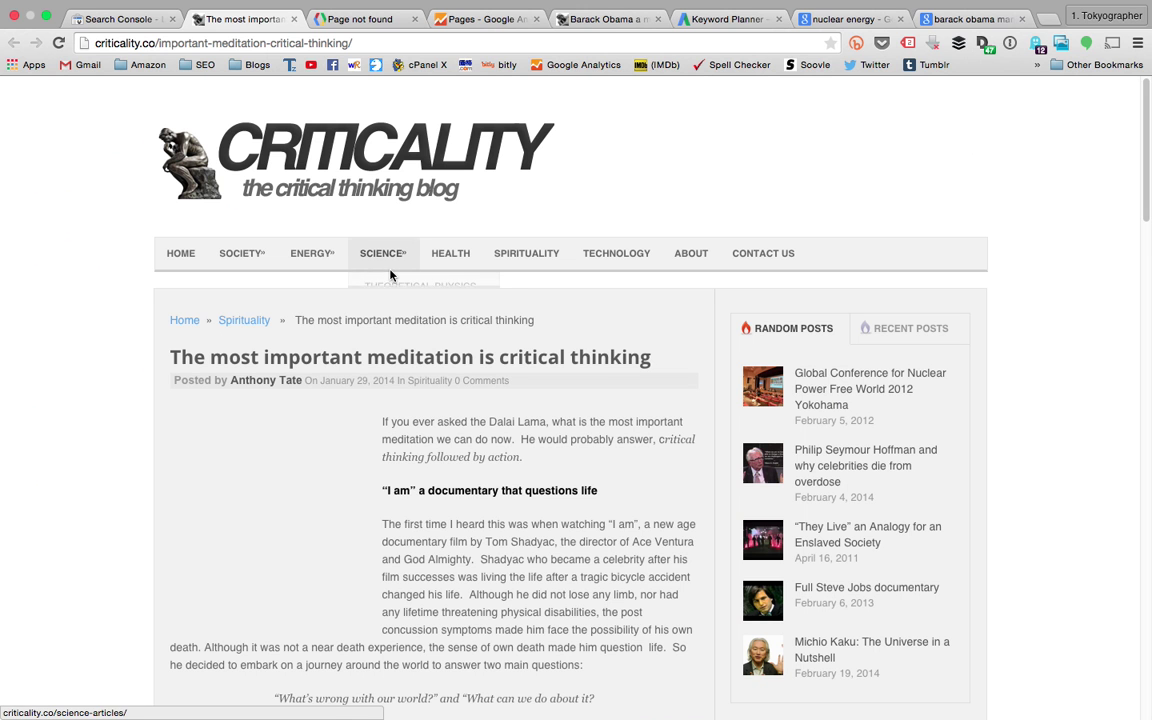
{"action": "triple_click", "coordinate": [481, 360]}
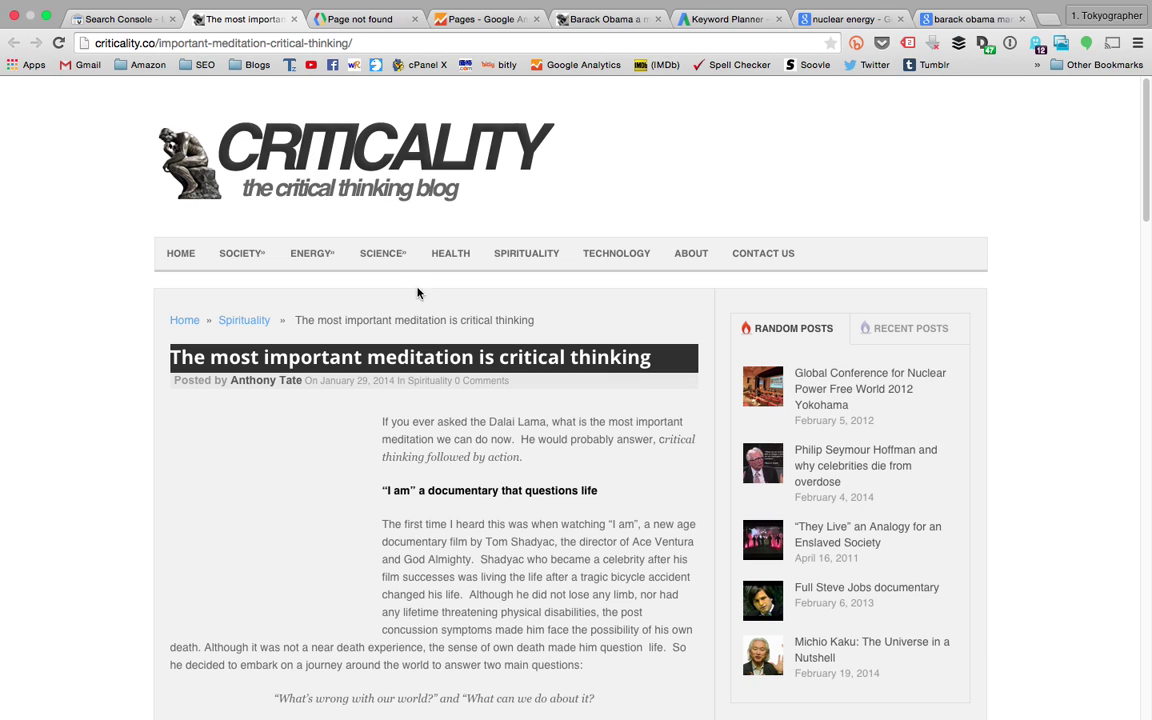
- Open Search Analytics in Search Console and look through the first two pages of top queries by clicks
{"action": "left_click", "coordinate": [122, 19]}
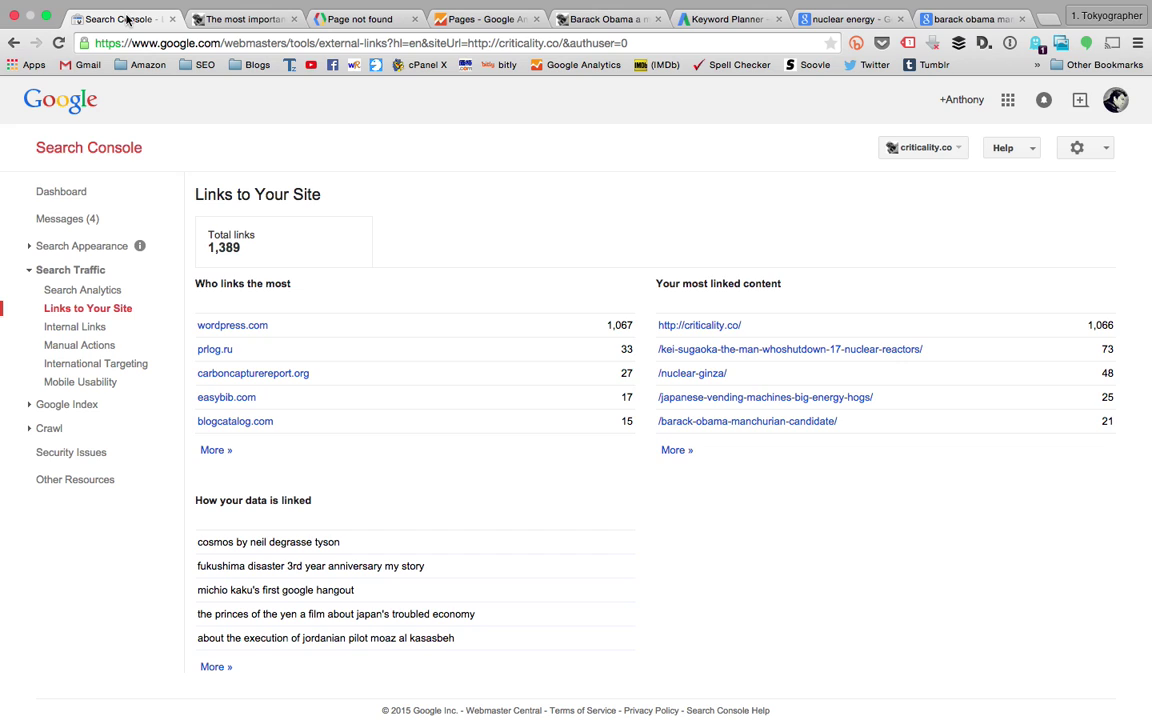
{"action": "left_click", "coordinate": [85, 290]}
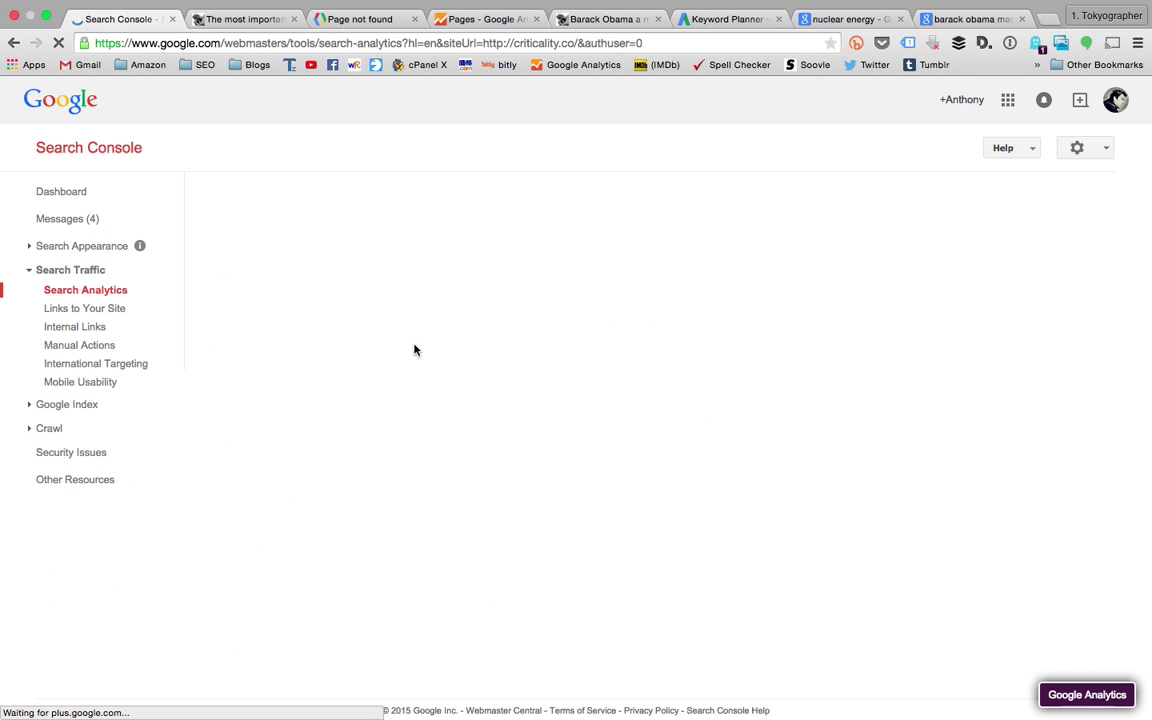
{"action": "scroll", "coordinate": [394, 330], "scroll_direction": "down", "scroll_amount": 5}
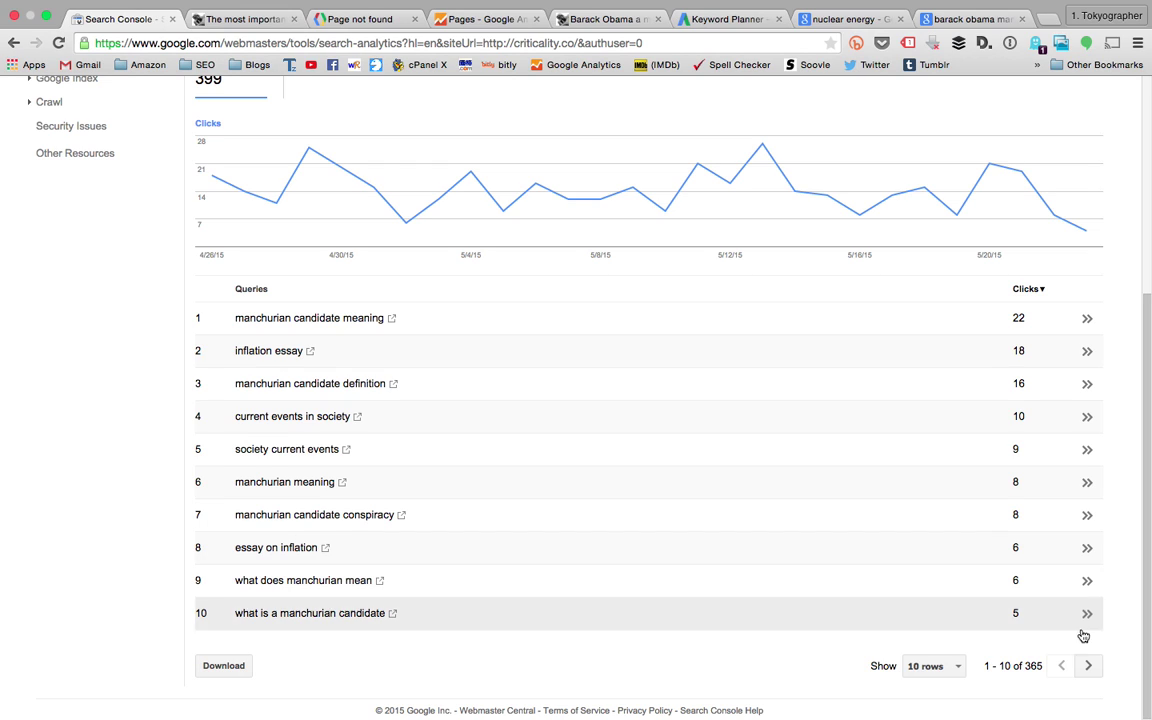
{"action": "left_click", "coordinate": [1088, 665]}
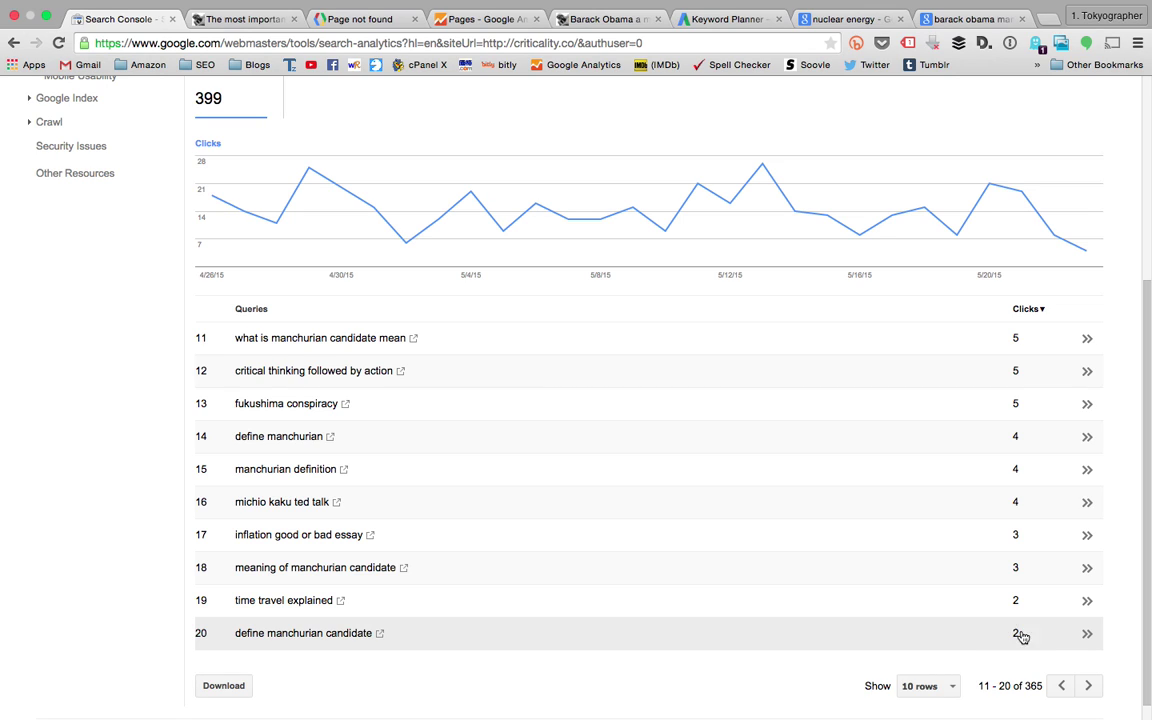
{"action": "left_click", "coordinate": [1074, 681]}
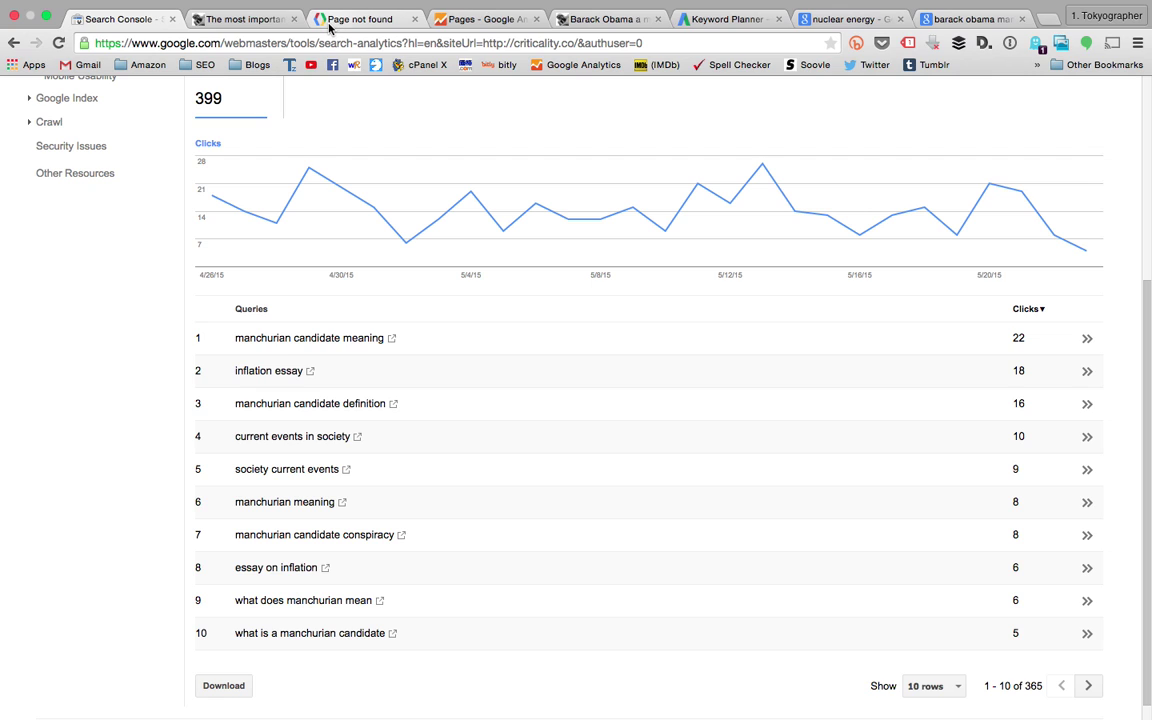
{"action": "scroll", "coordinate": [218, 244], "scroll_direction": "up", "scroll_amount": 3}
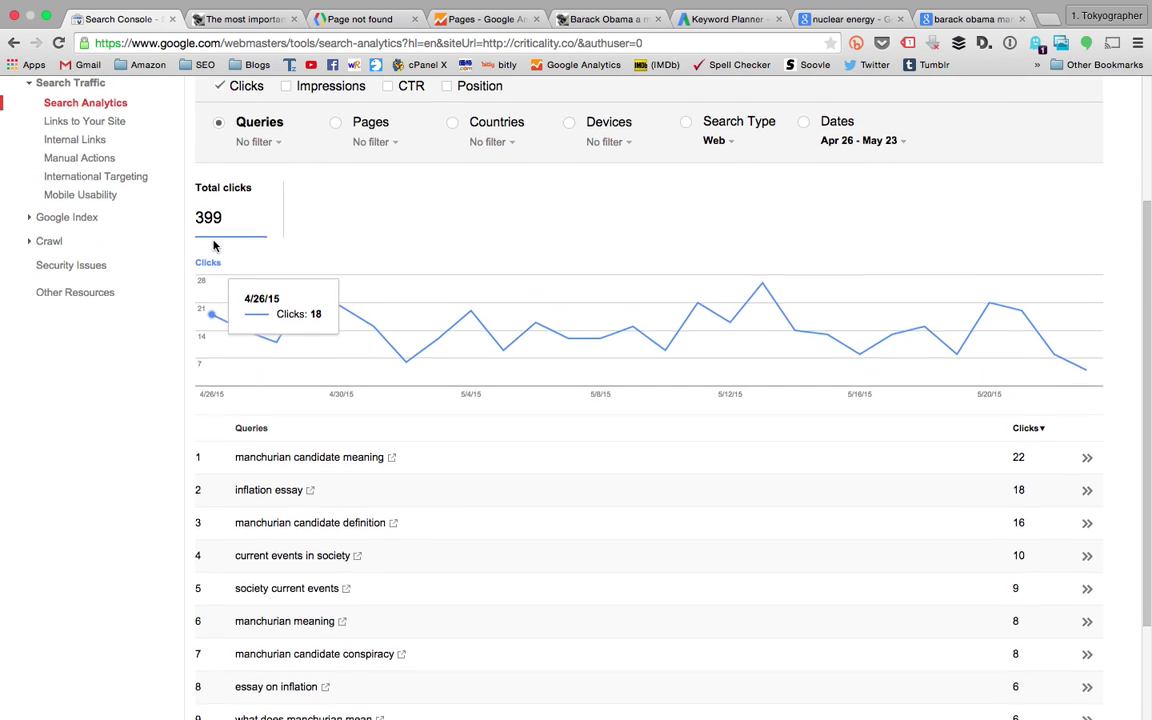
{"action": "scroll", "coordinate": [213, 245], "scroll_direction": "up", "scroll_amount": 3}
- Open the Links to Your Site report and highlight wordpress.com in the list of domains that link the most
{"action": "left_click", "coordinate": [120, 221]}
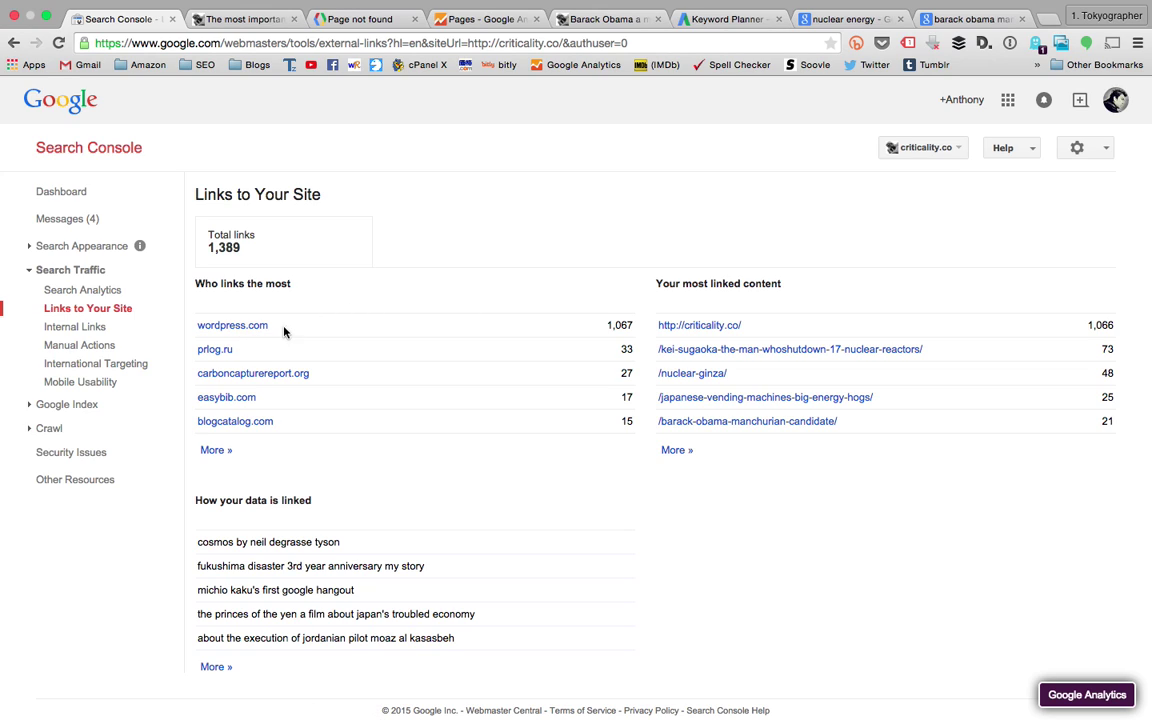
{"action": "triple_click", "coordinate": [338, 336]}
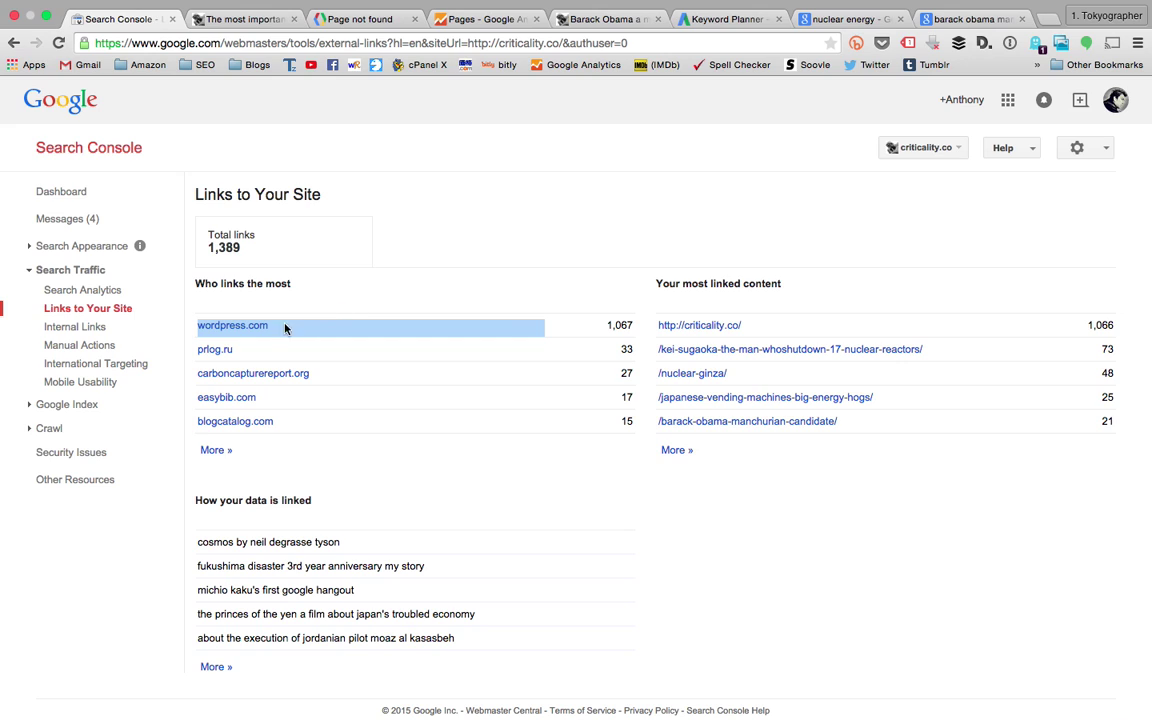
{"action": "mouse_move", "coordinate": [255, 332]}
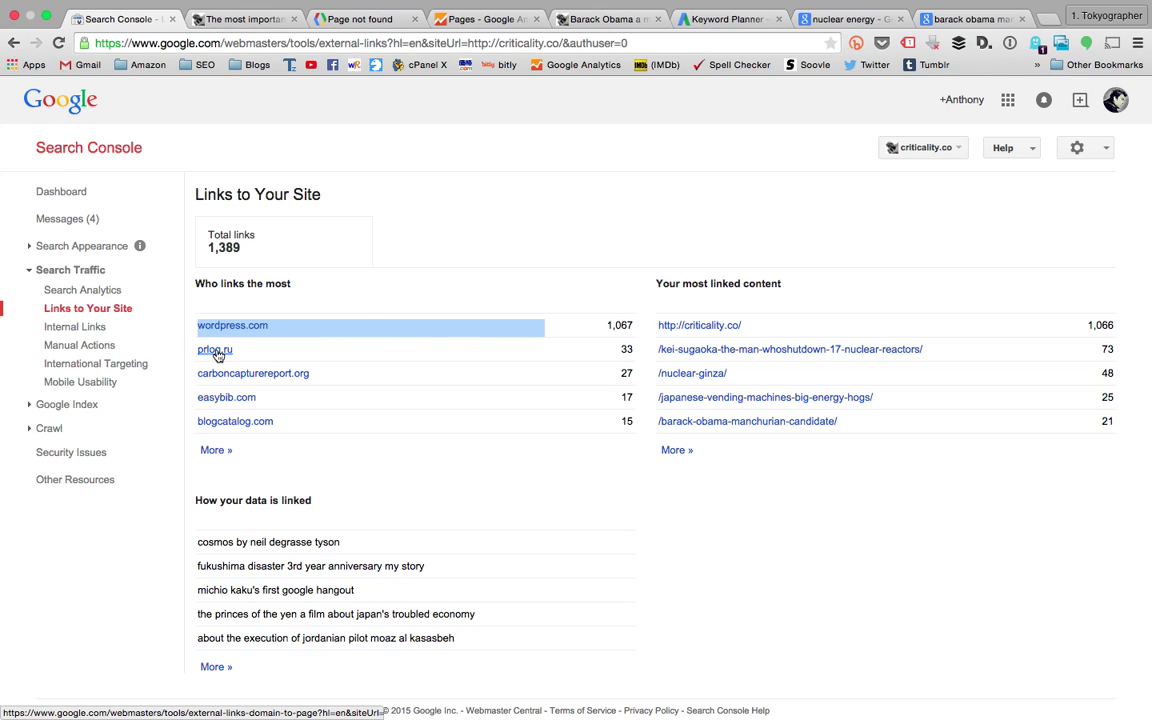
- Preview the top linking domains, highlight wordpress.com's link count, and highlight the heading of the most linked content list
{"action": "mouse_move", "coordinate": [220, 355]}
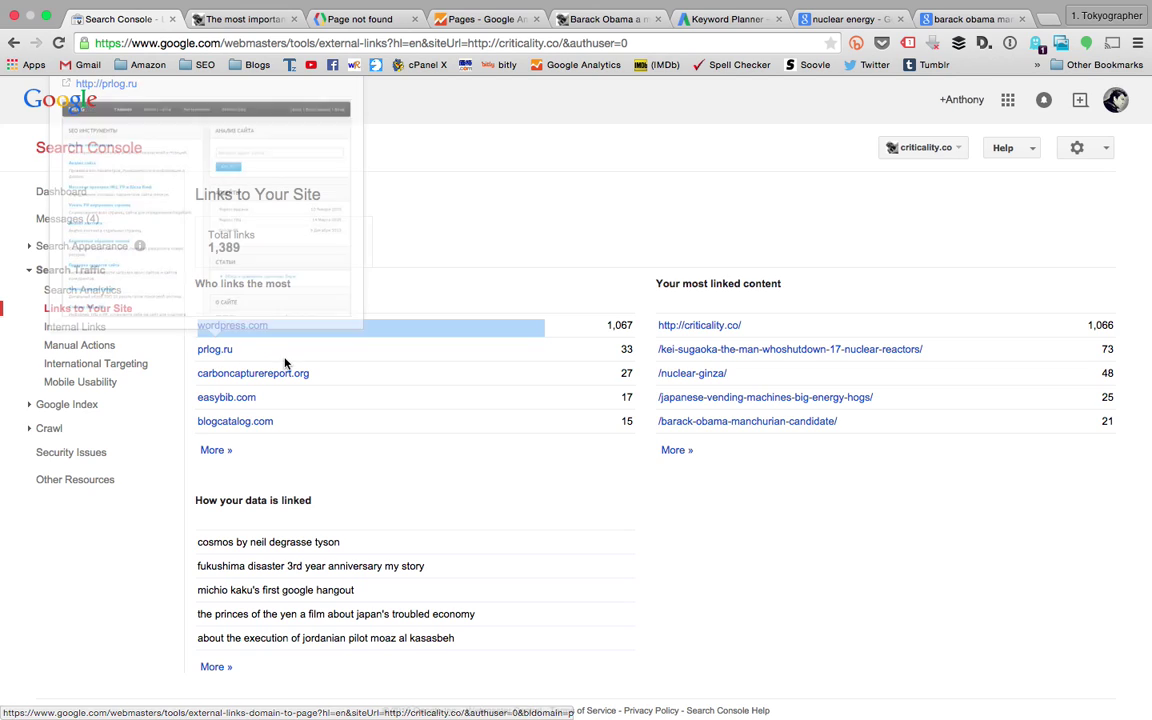
{"action": "mouse_move", "coordinate": [285, 380]}
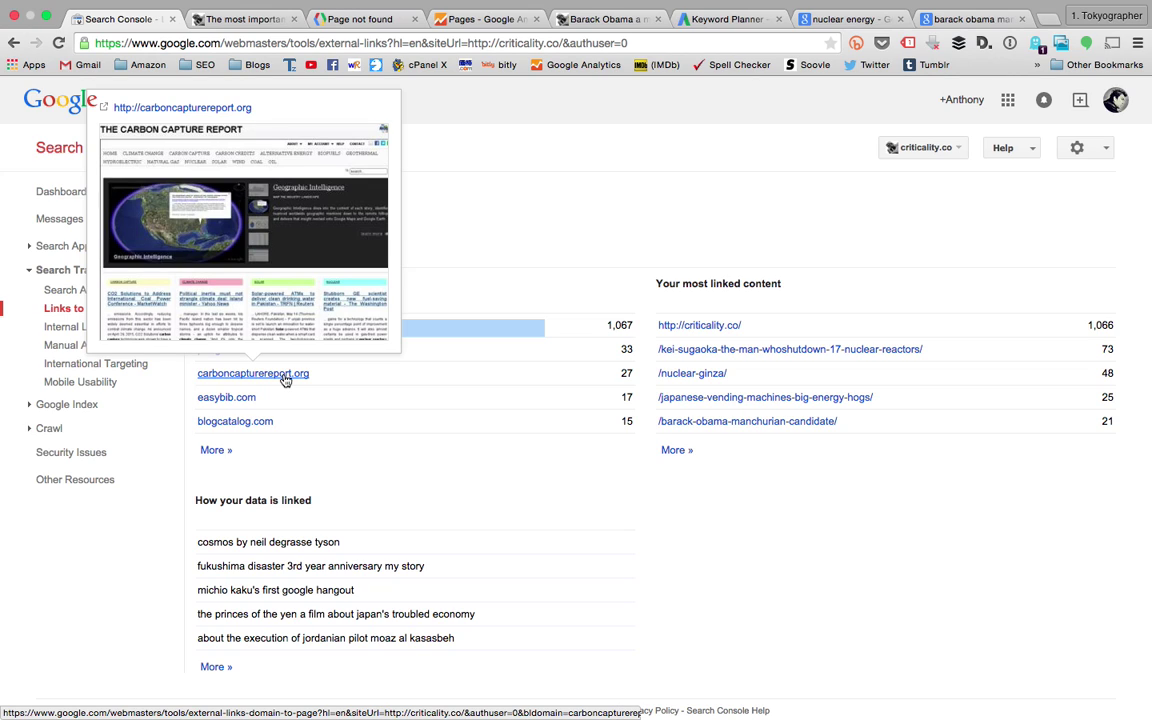
{"action": "mouse_move", "coordinate": [255, 424]}
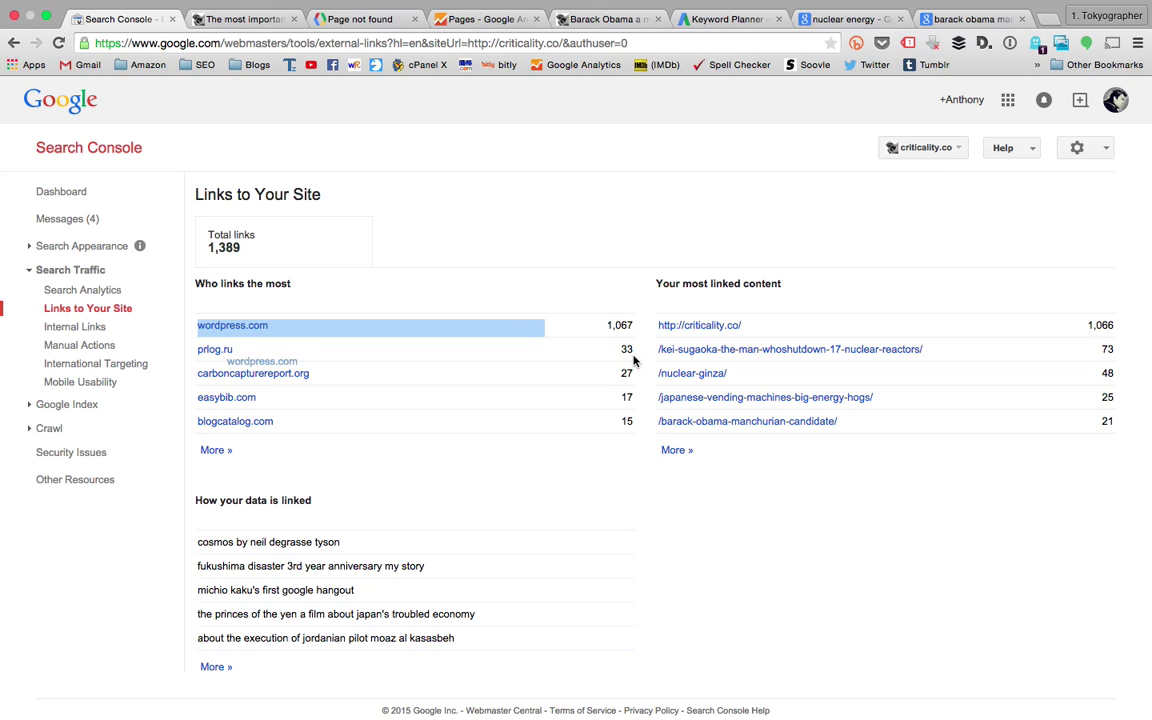
{"action": "double_click", "coordinate": [622, 325]}
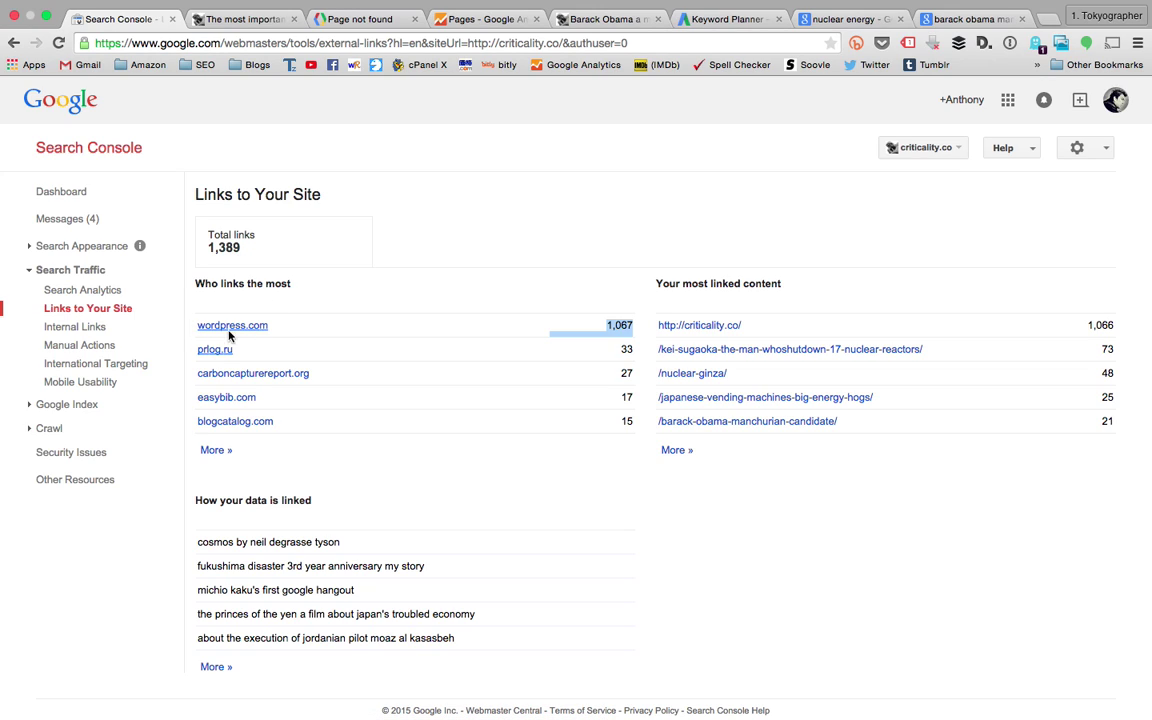
{"action": "double_click", "coordinate": [627, 326]}
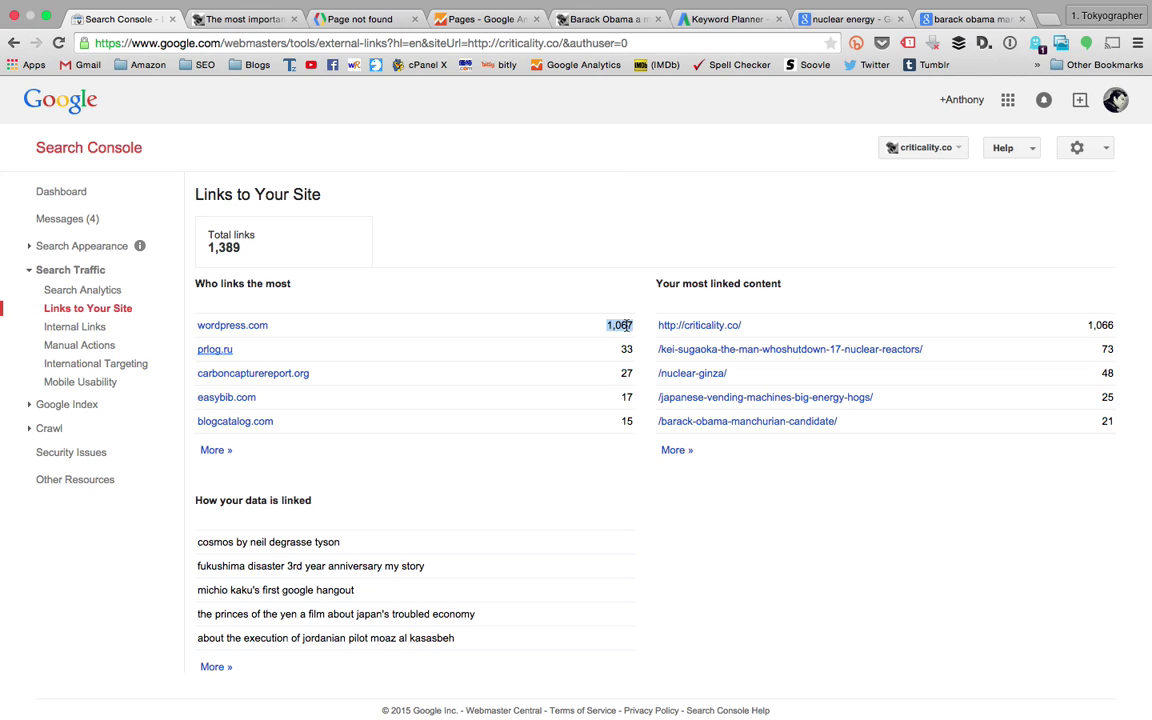
{"action": "triple_click", "coordinate": [665, 284]}
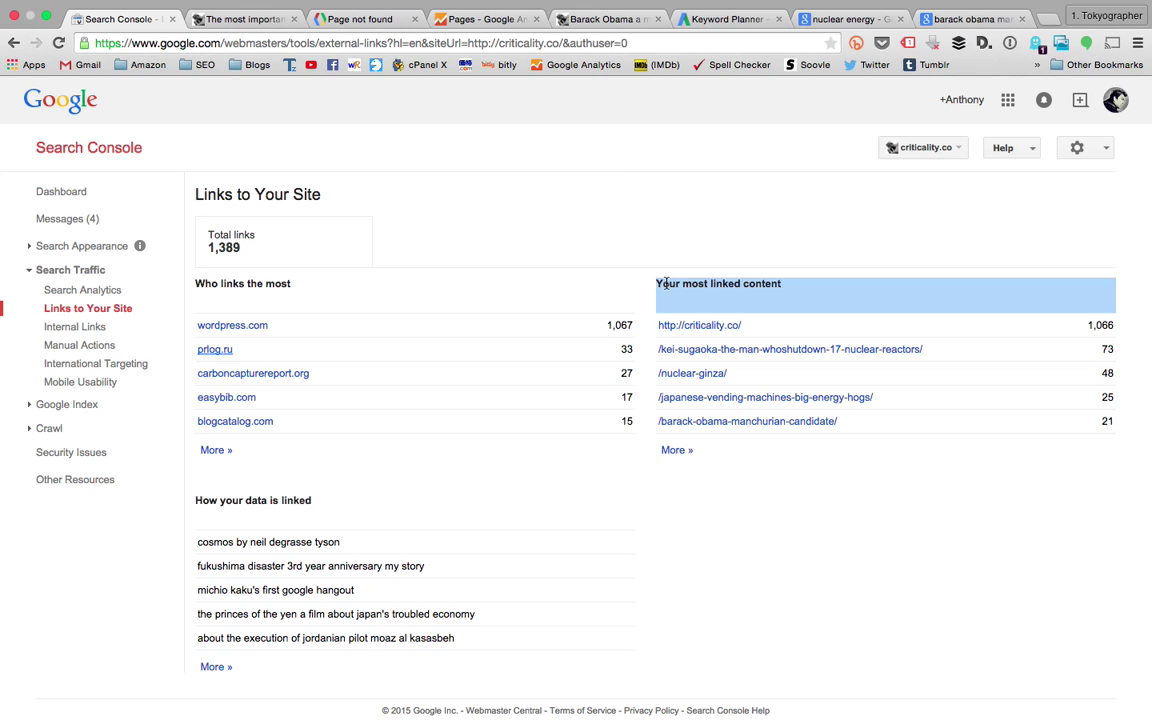
{"action": "left_click", "coordinate": [721, 332]}
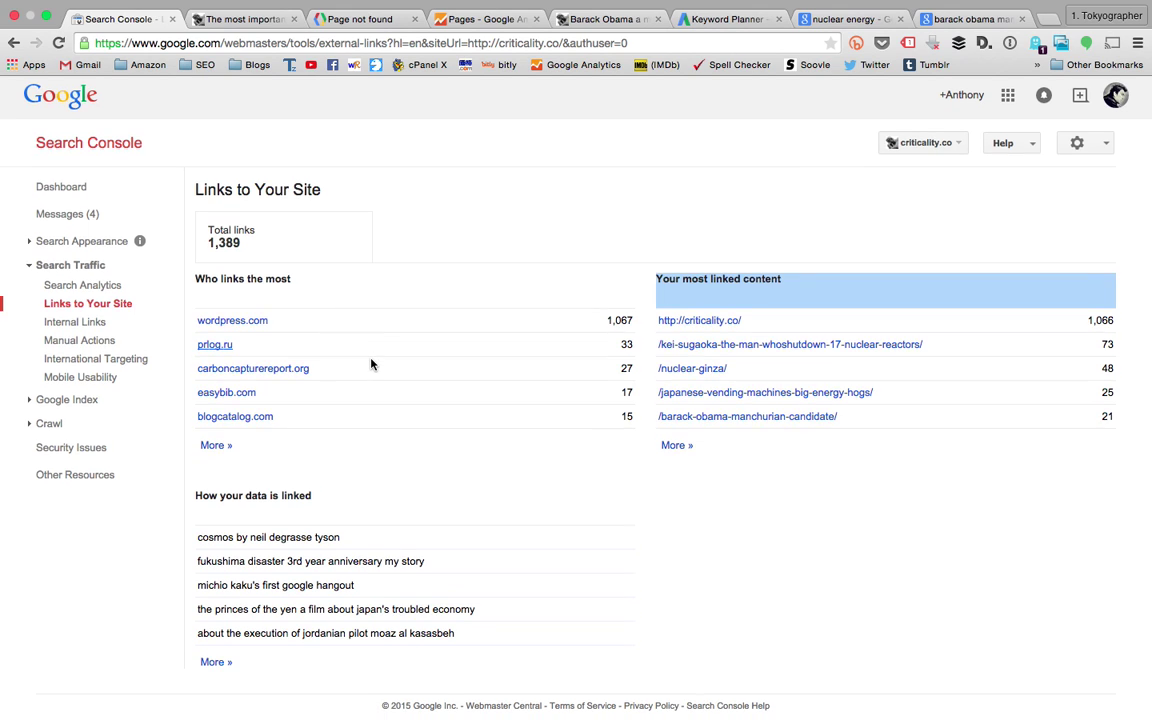
- Look through the Internal Links report, and open the Manual Actions report to highlight its status line
{"action": "left_click", "coordinate": [88, 328]}
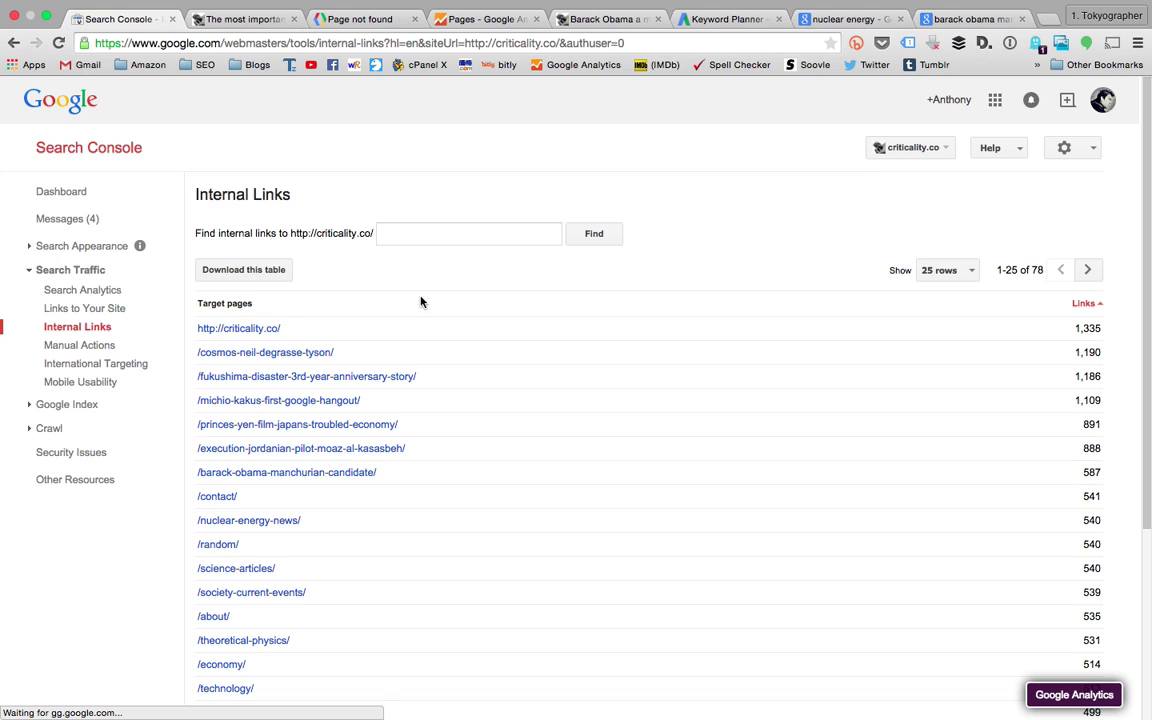
{"action": "scroll", "coordinate": [421, 302], "scroll_direction": "down", "scroll_amount": 5}
{"action": "scroll", "coordinate": [421, 302], "scroll_direction": "up", "scroll_amount": 5}
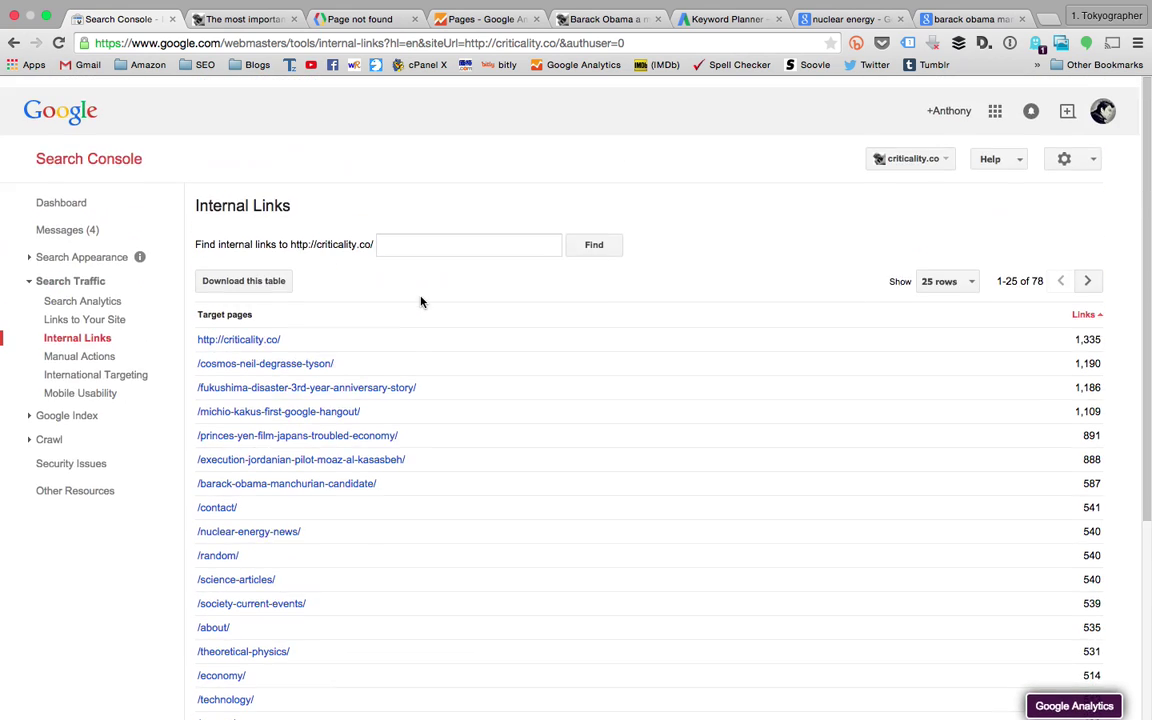
{"action": "left_click", "coordinate": [85, 354]}
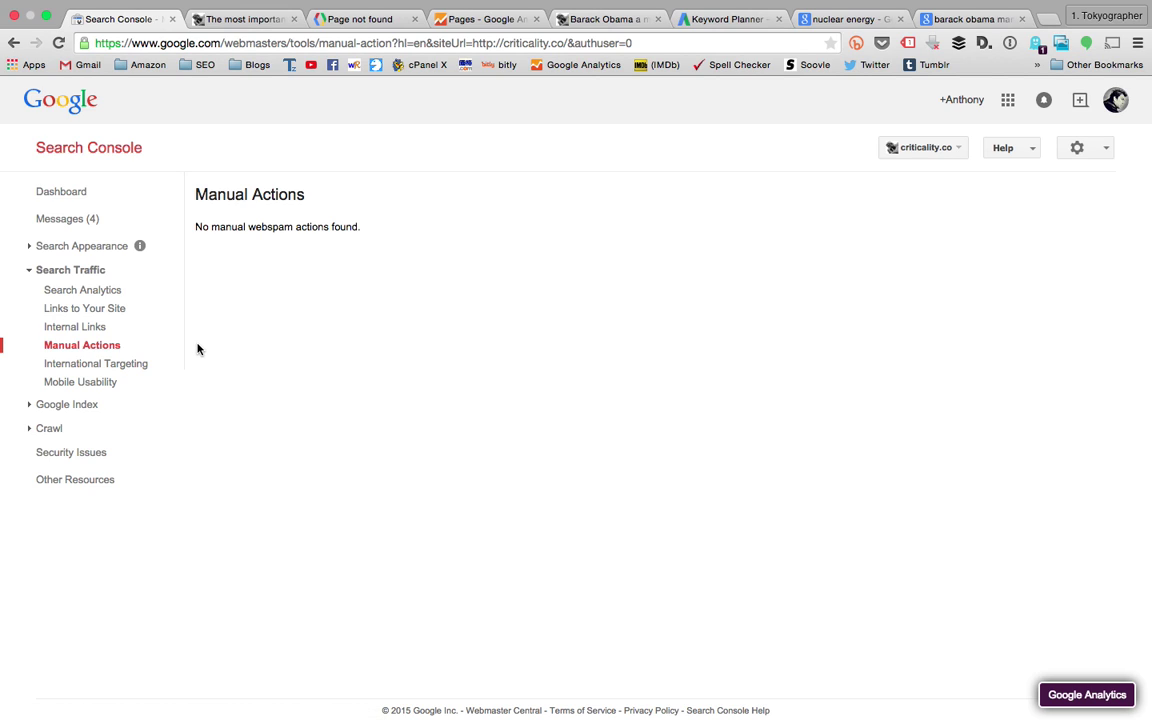
{"action": "triple_click", "coordinate": [214, 229]}
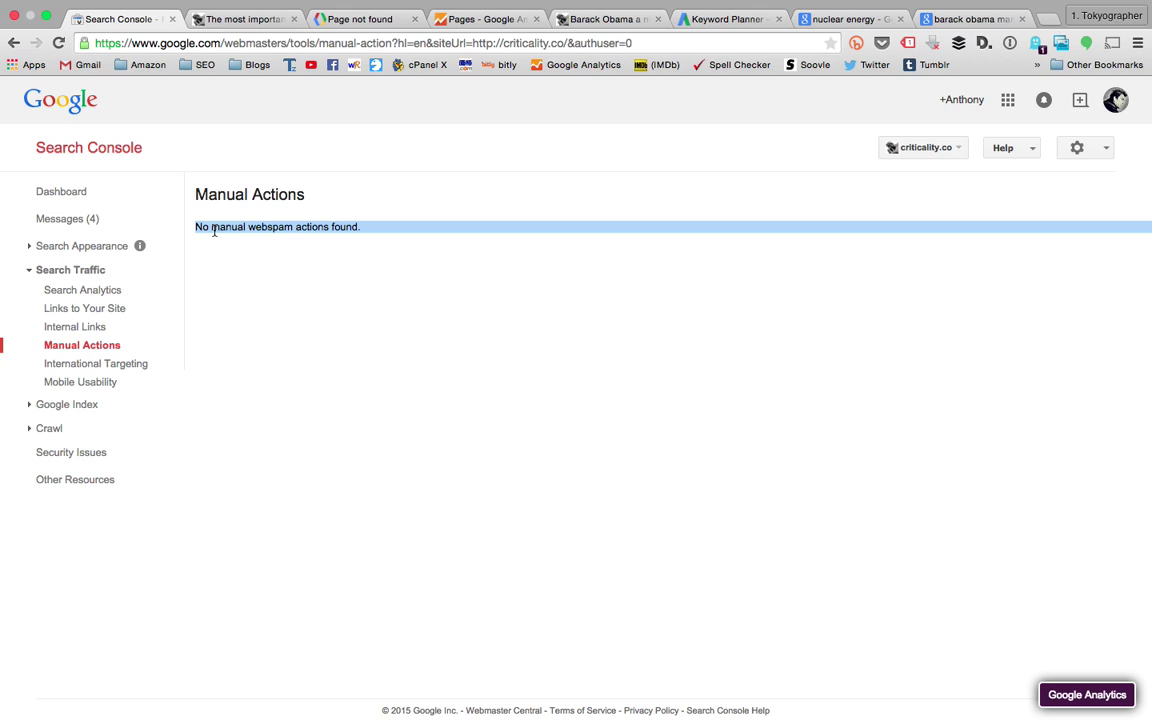
- Open the International Targeting report and highlight its title and hreflang text, ending on the Mobile Usability report
{"action": "left_click", "coordinate": [108, 364]}
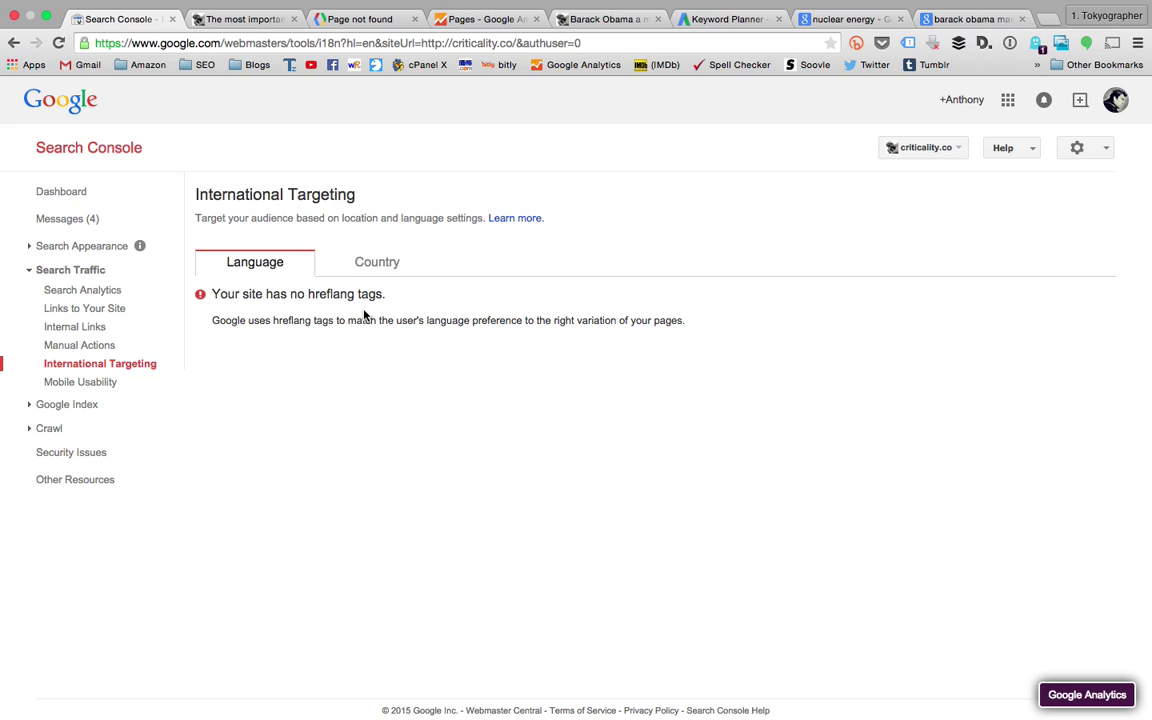
{"action": "double_click", "coordinate": [281, 320]}
{"action": "triple_click", "coordinate": [281, 320]}
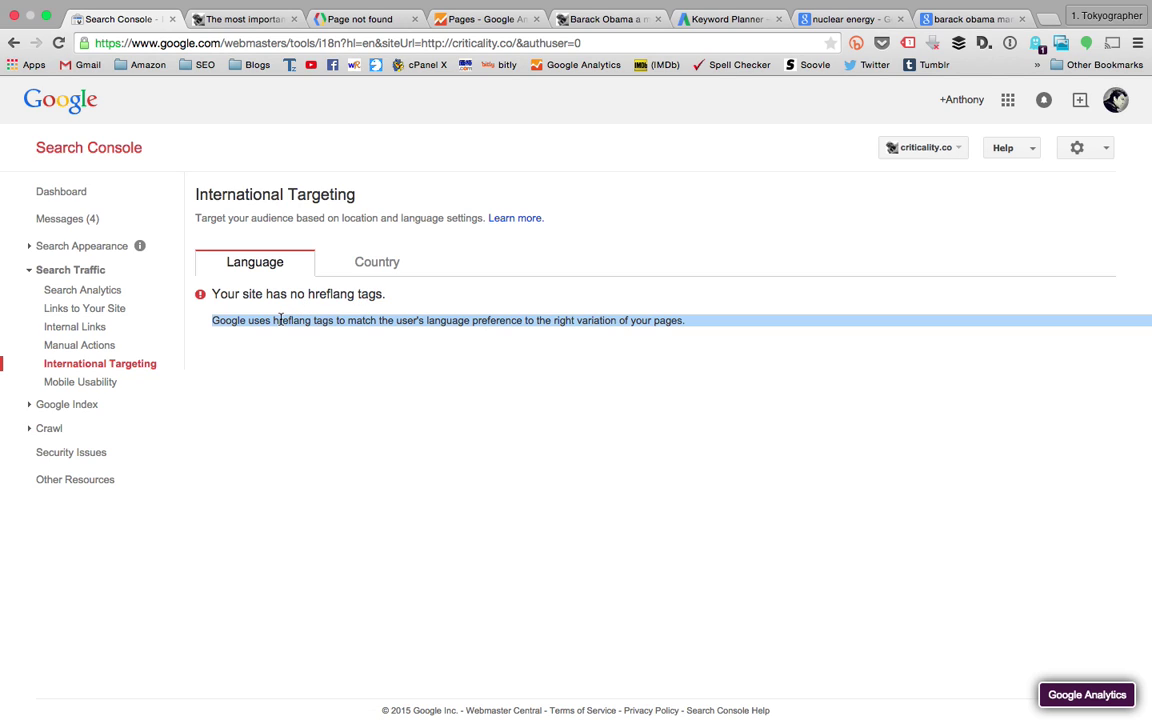
{"action": "triple_click", "coordinate": [277, 195]}
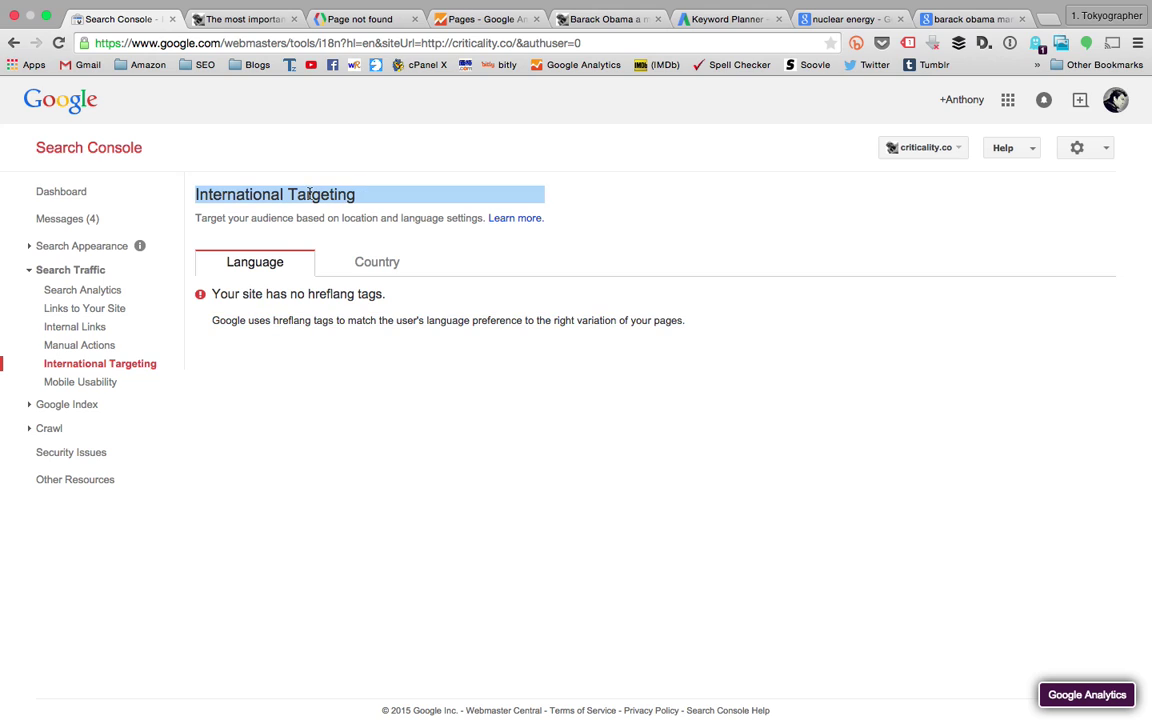
{"action": "double_click", "coordinate": [310, 293]}
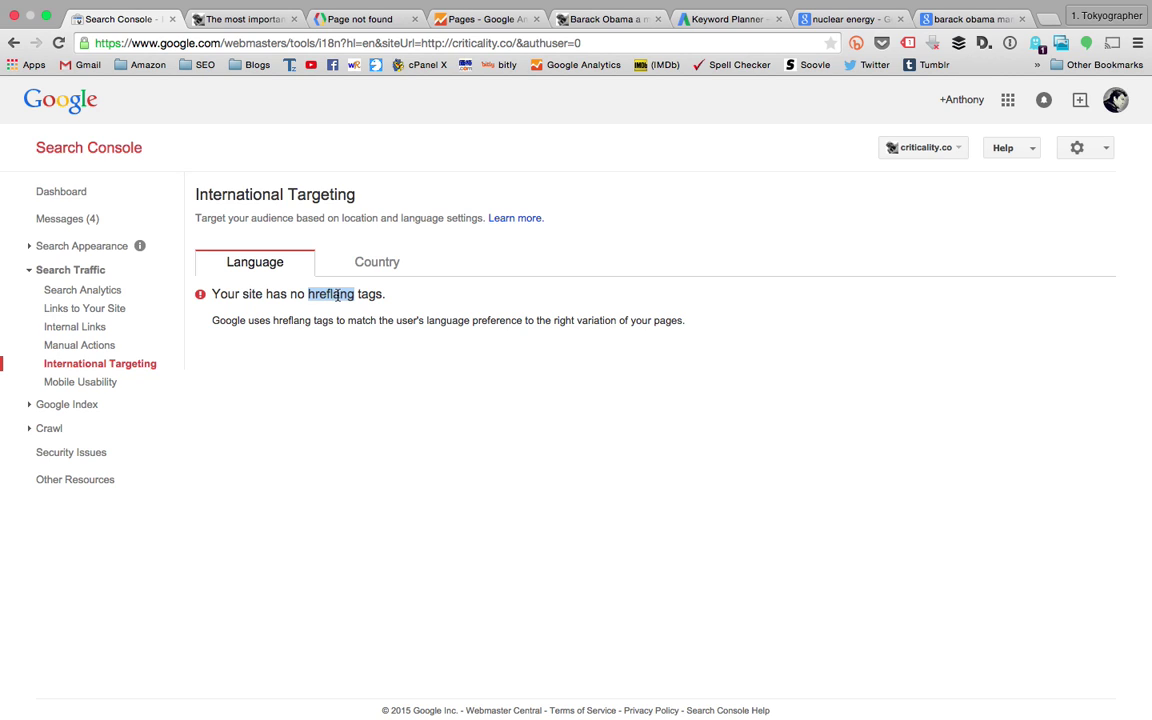
{"action": "left_click", "coordinate": [113, 385]}
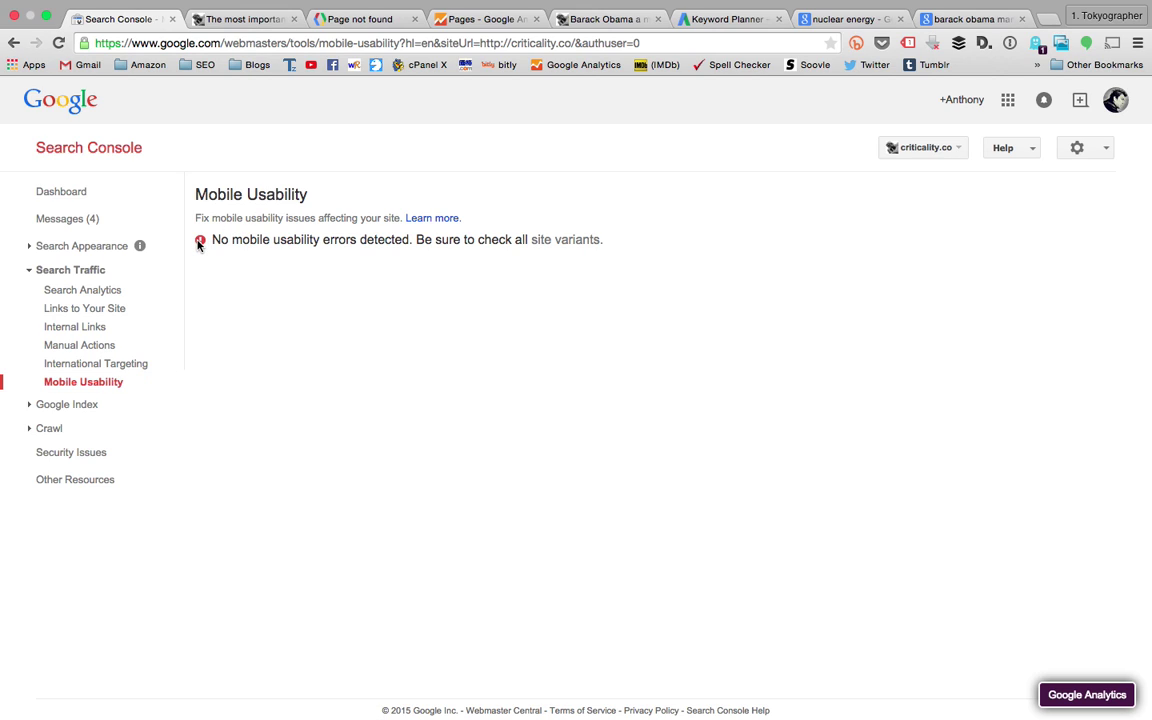
- Inspect the criticality.co meditation article in mobile device emulation, widen the viewport to 469 × 640, and look through the page
{"action": "left_click", "coordinate": [211, 18]}
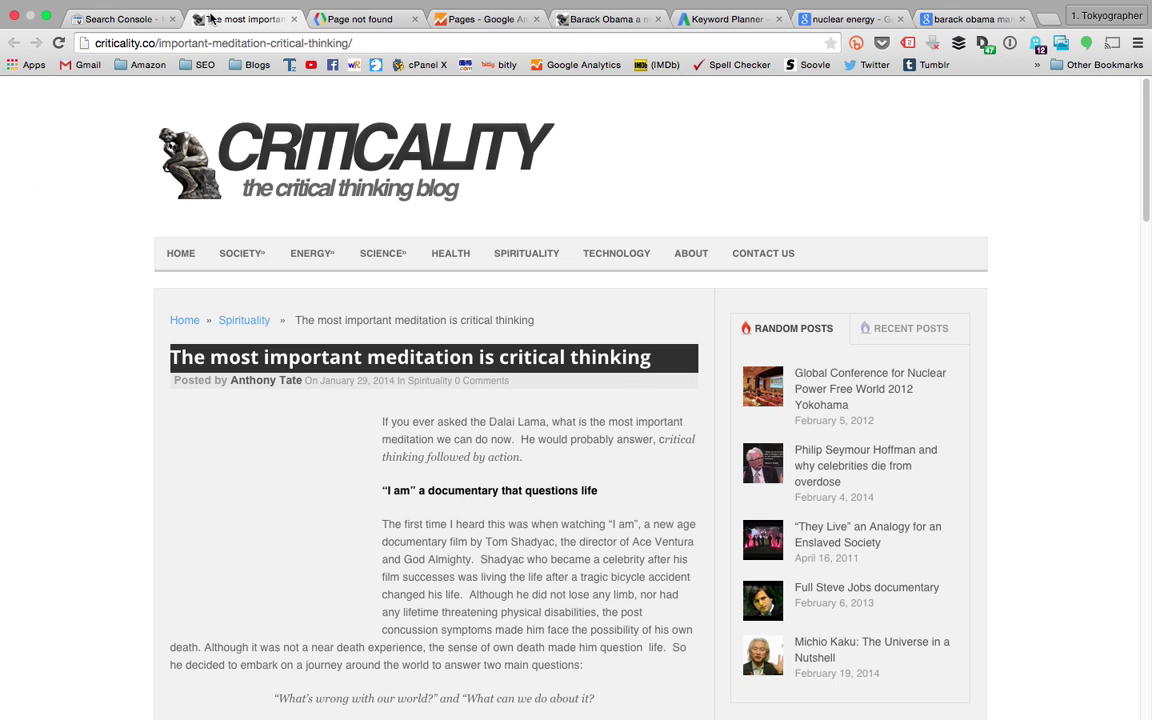
{"action": "right_click", "coordinate": [556, 216]}
{"action": "left_click", "coordinate": [598, 423]}
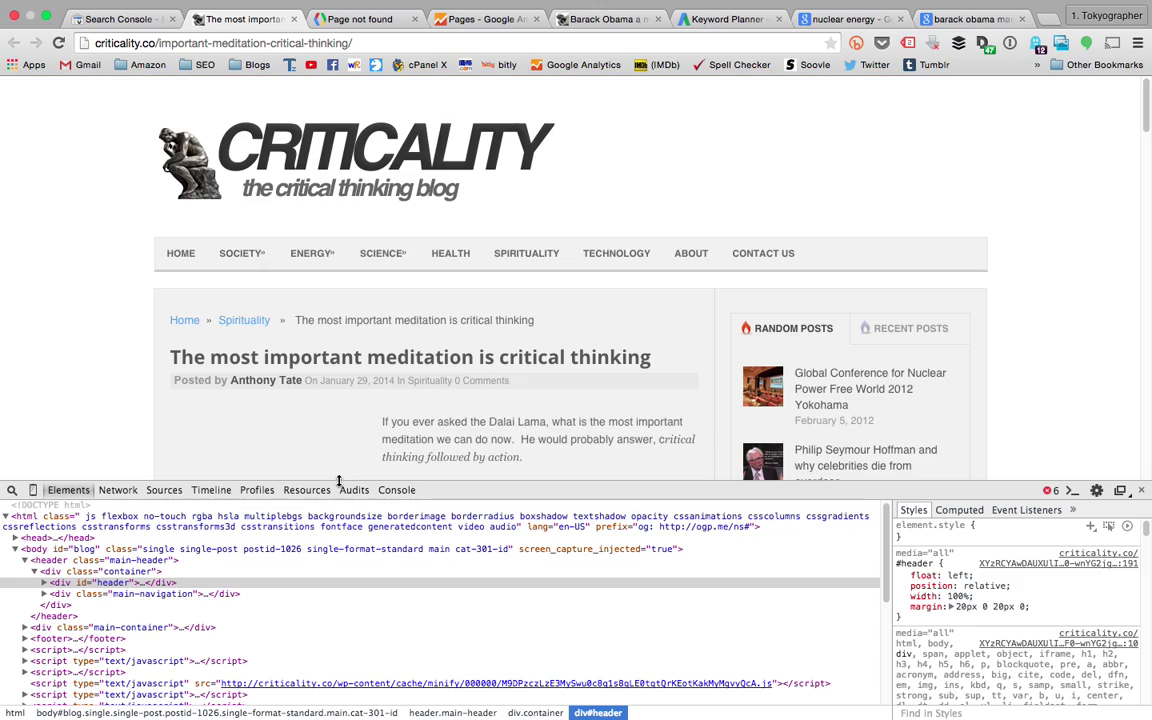
{"action": "left_click", "coordinate": [33, 490]}
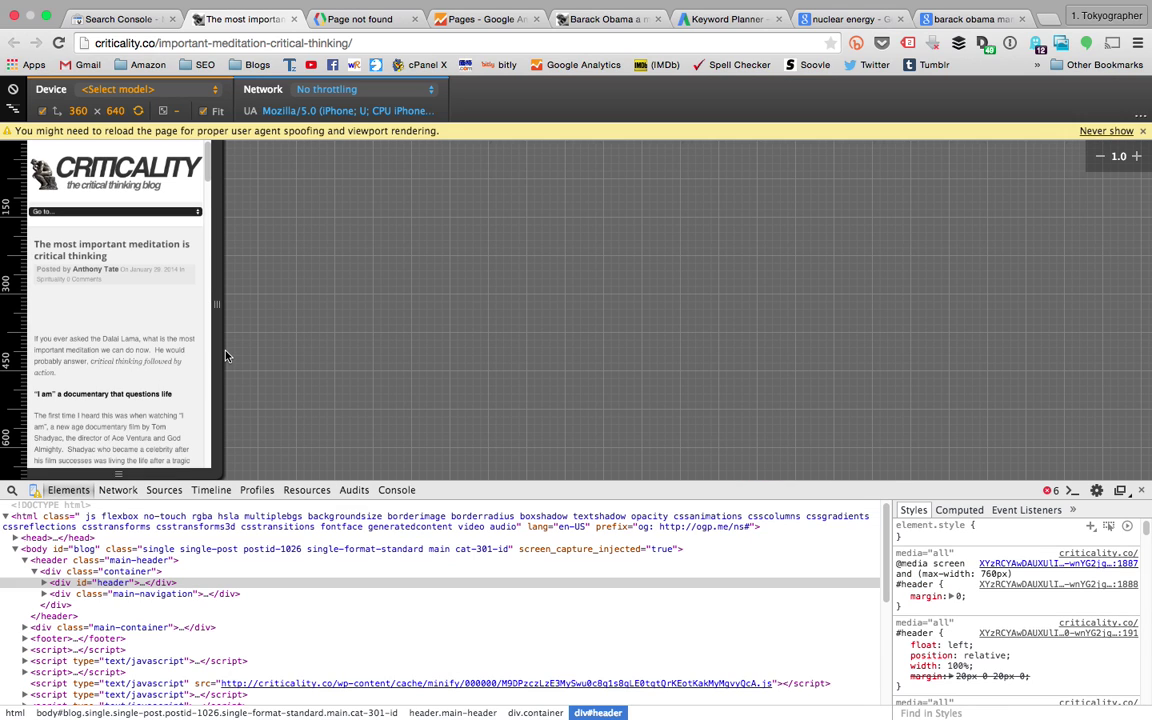
{"action": "left_click_drag", "start_coordinate": [222, 343], "coordinate": [272, 303]}
{"action": "scroll", "coordinate": [210, 295], "scroll_direction": "down", "scroll_amount": 20}
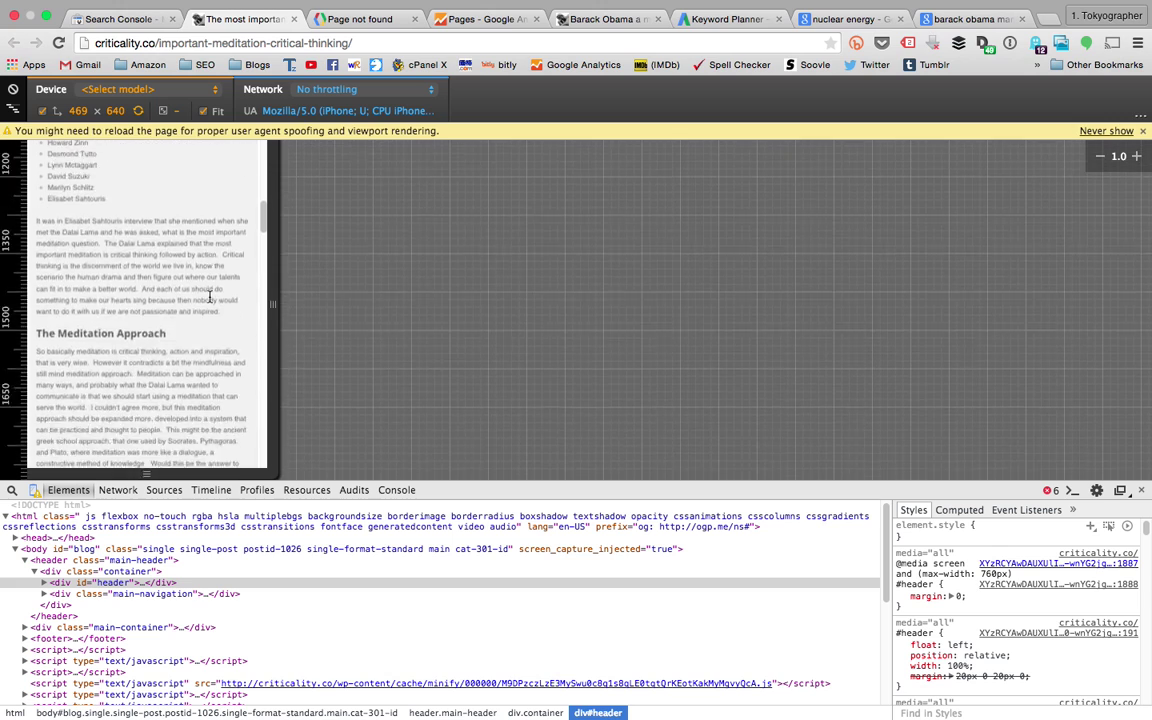
{"action": "scroll", "coordinate": [210, 301], "scroll_direction": "down", "scroll_amount": 20}
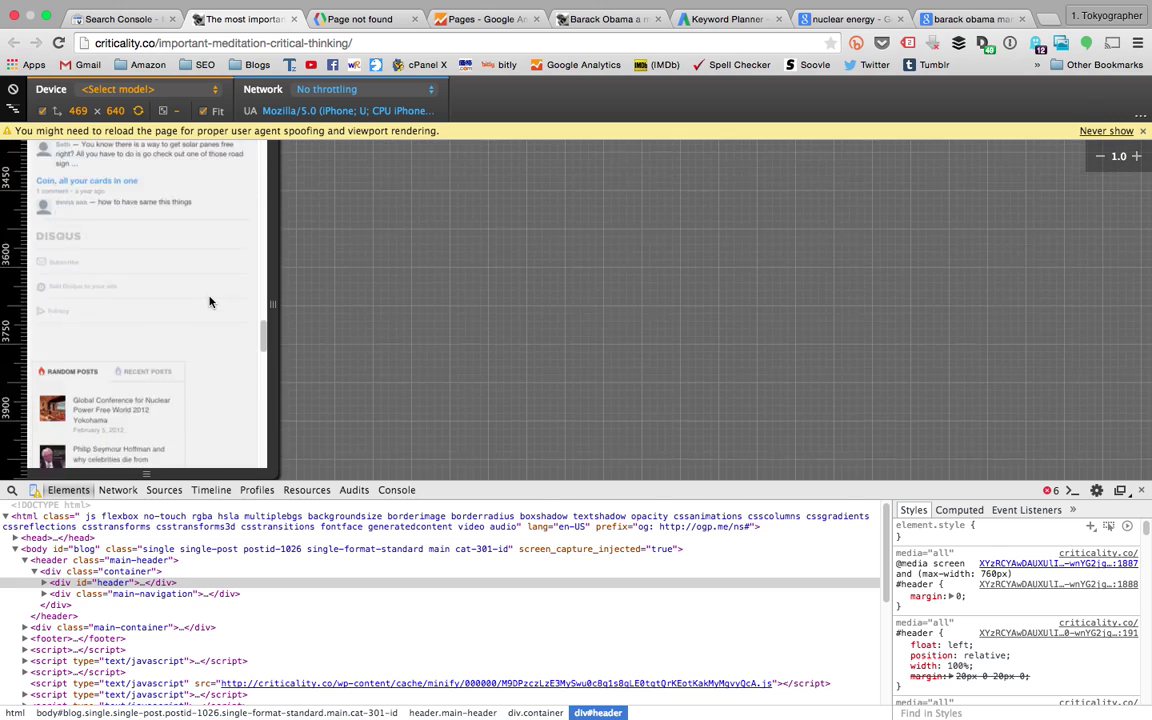
{"action": "scroll", "coordinate": [210, 301], "scroll_direction": "down", "scroll_amount": 5}
{"action": "scroll", "coordinate": [211, 301], "scroll_direction": "up", "scroll_amount": 10}
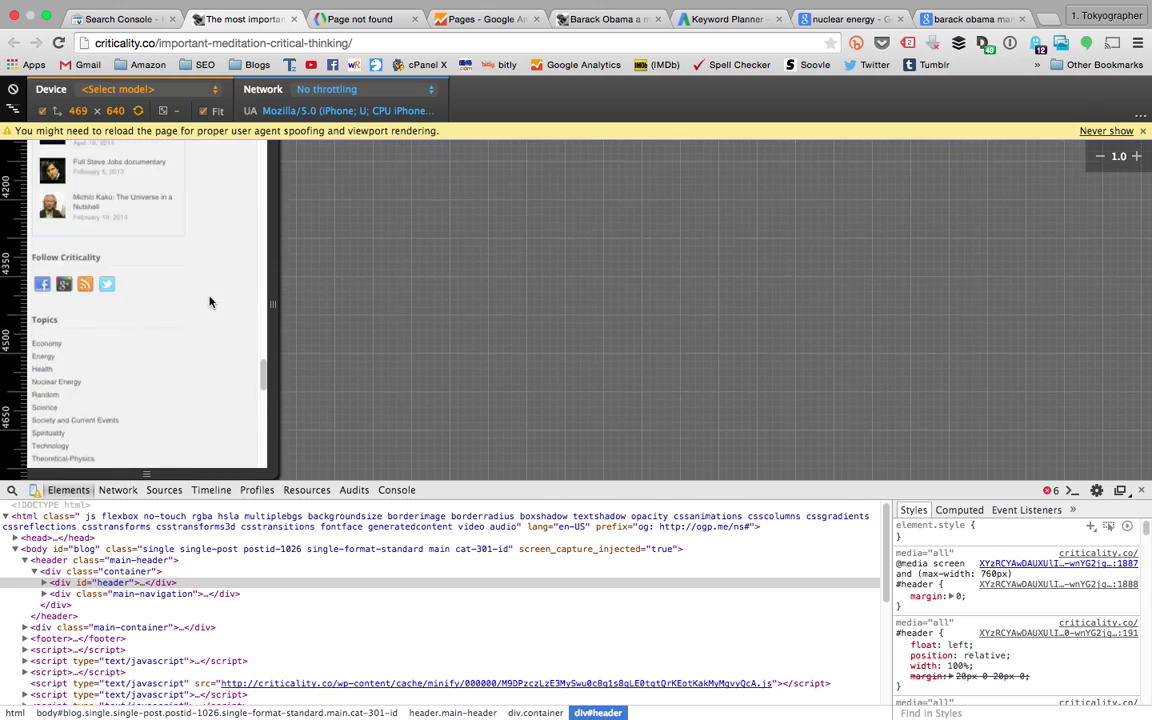
- Highlight the Mobile Usability status line and compare it with the meditation article's mobile preview, ending back on the report
{"action": "left_click", "coordinate": [128, 27]}
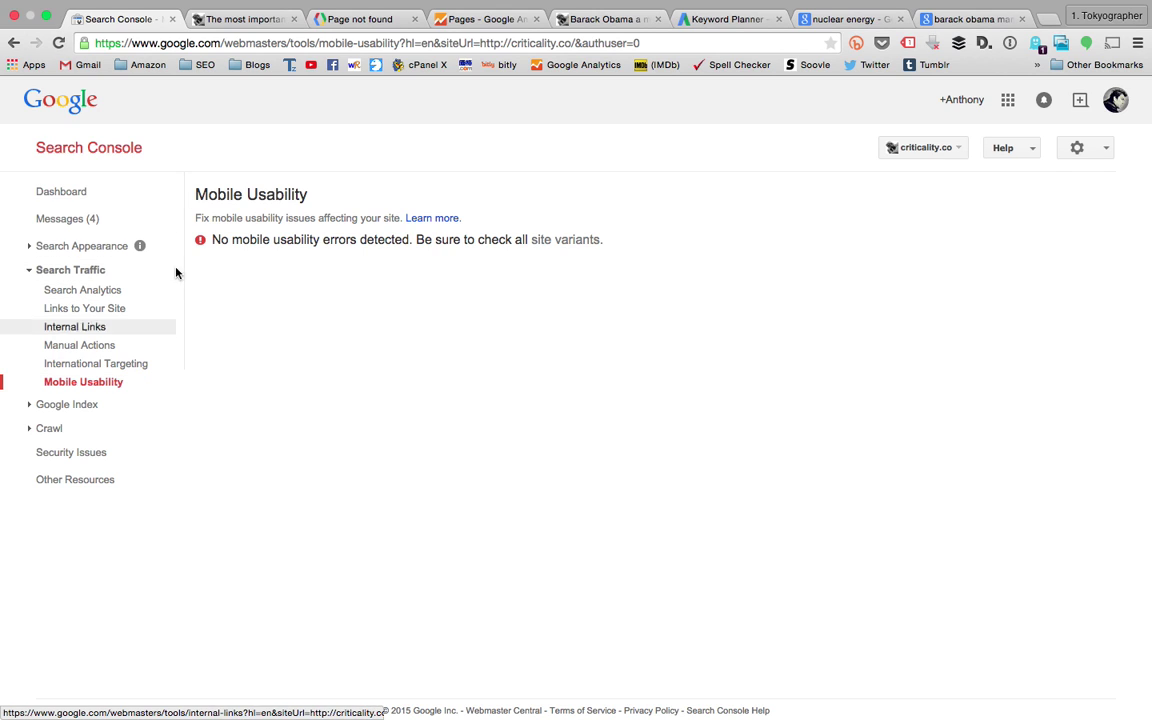
{"action": "triple_click", "coordinate": [250, 239]}
{"action": "left_click", "coordinate": [208, 22]}
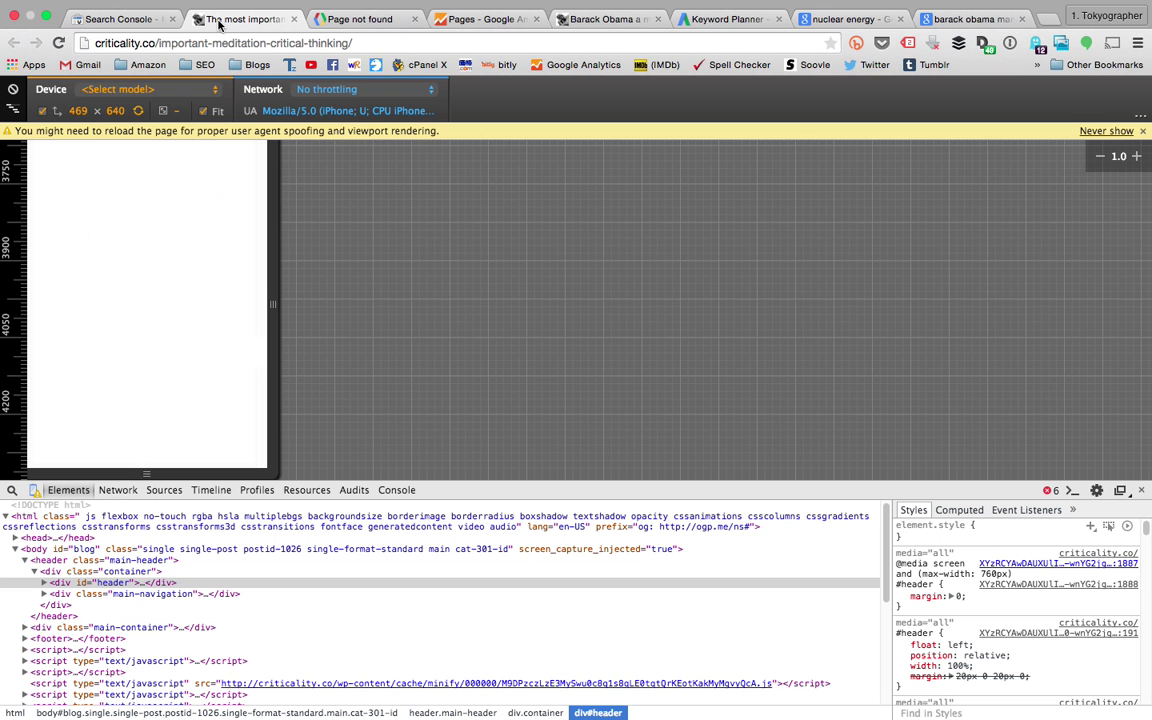
{"action": "left_click", "coordinate": [130, 22]}
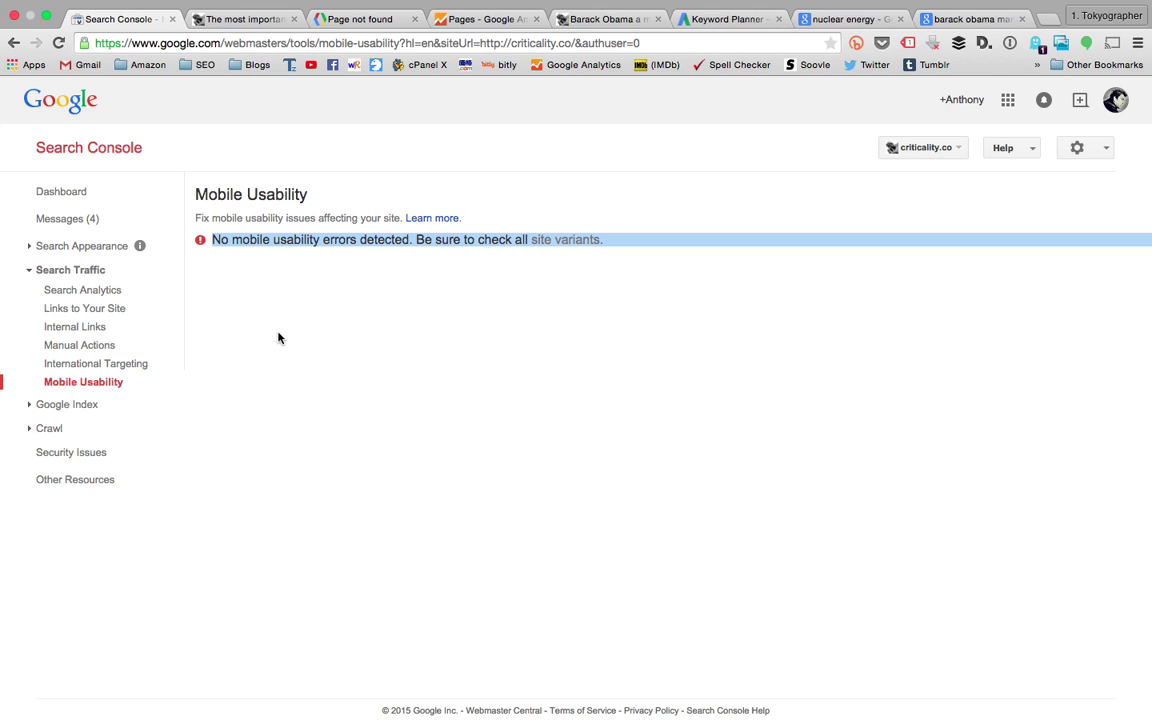
- Open the Index Status report under Google Index and highlight the total indexed figure
{"action": "left_click", "coordinate": [74, 404]}
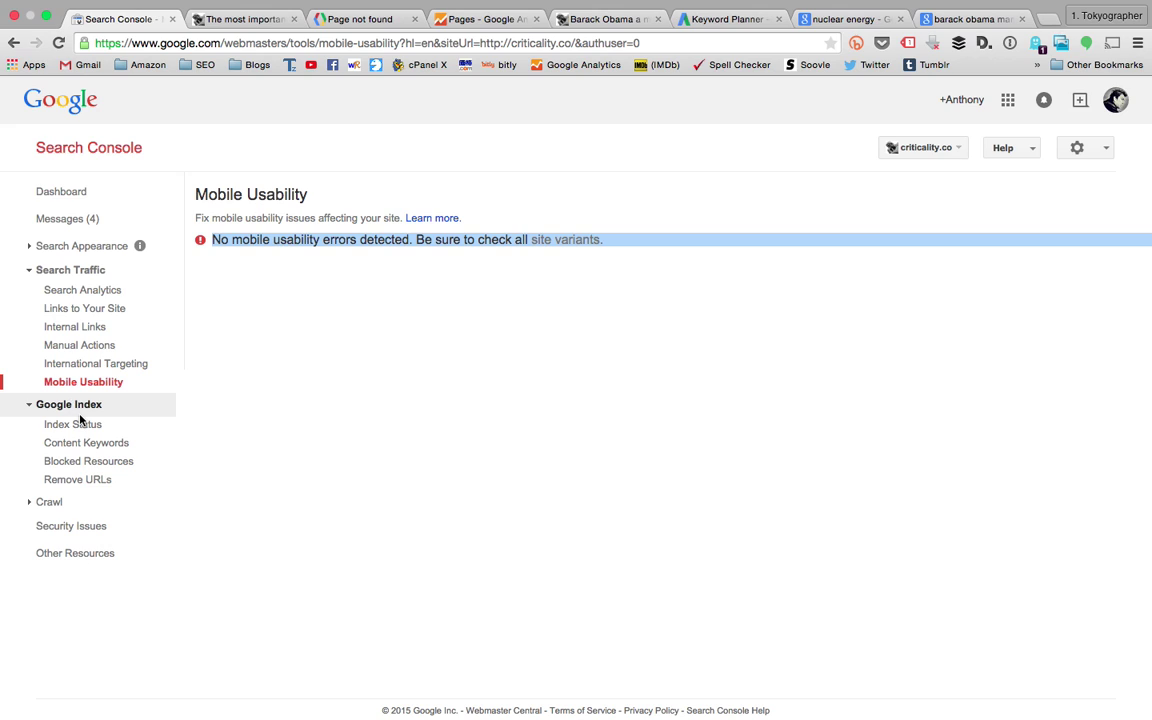
{"action": "left_click", "coordinate": [80, 424]}
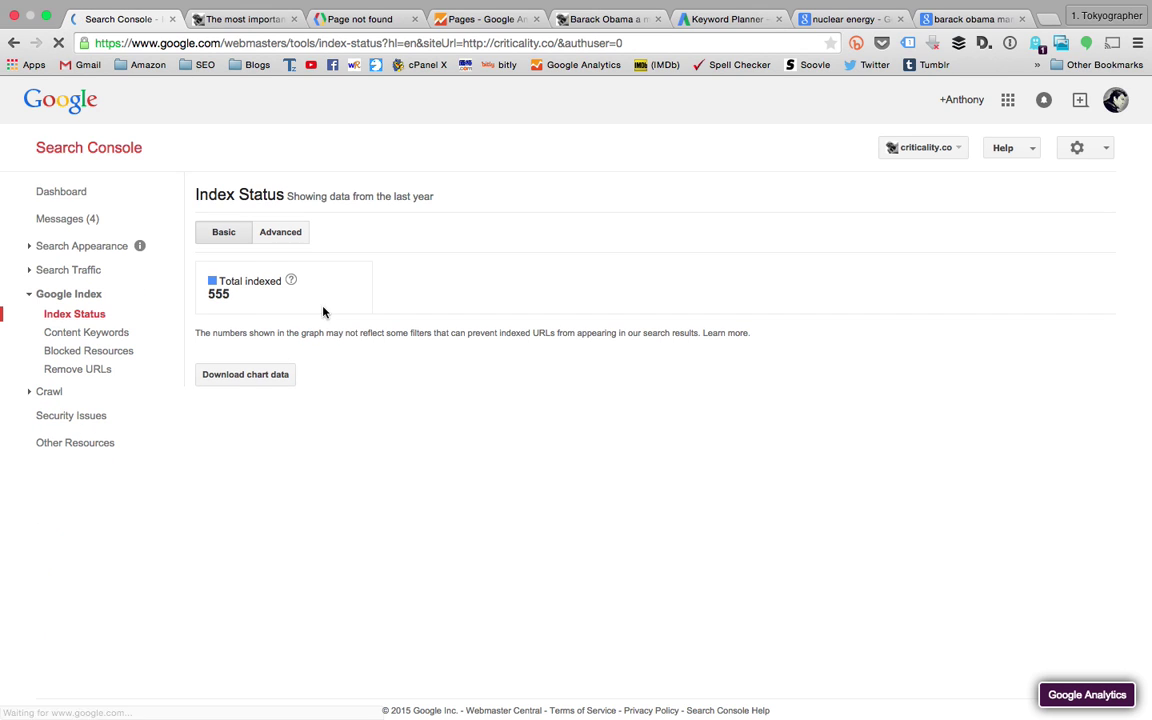
{"action": "double_click", "coordinate": [338, 332]}
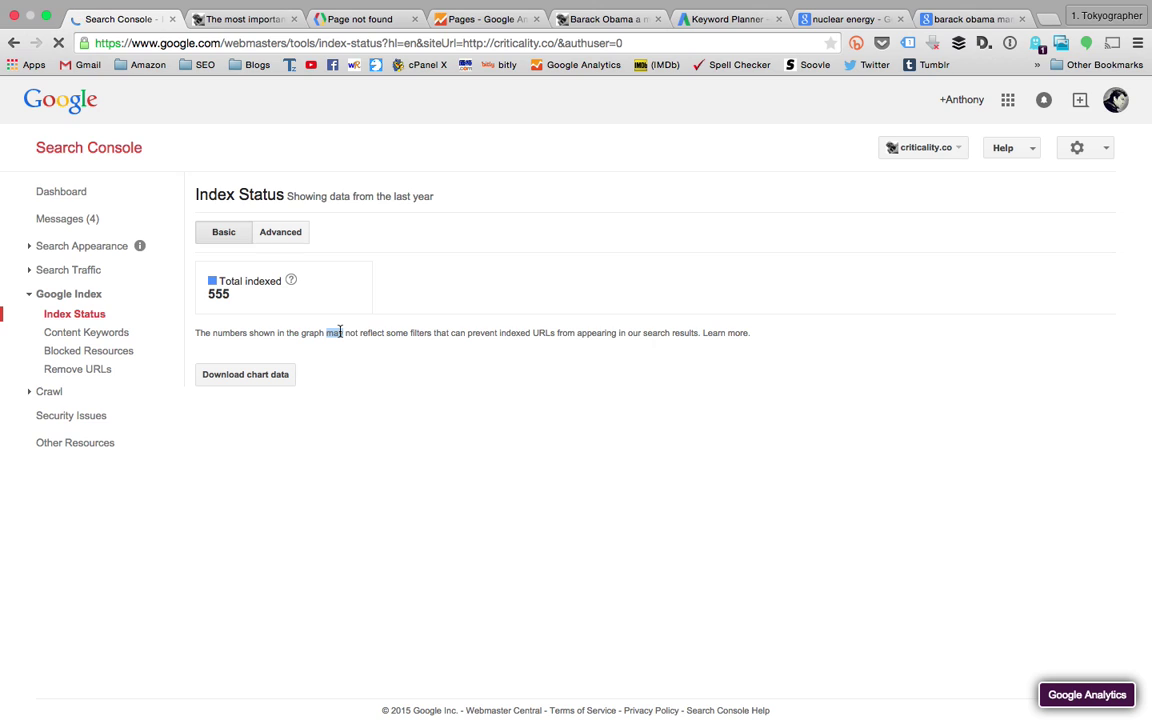
{"action": "left_click_drag", "start_coordinate": [316, 329], "coordinate": [239, 305]}
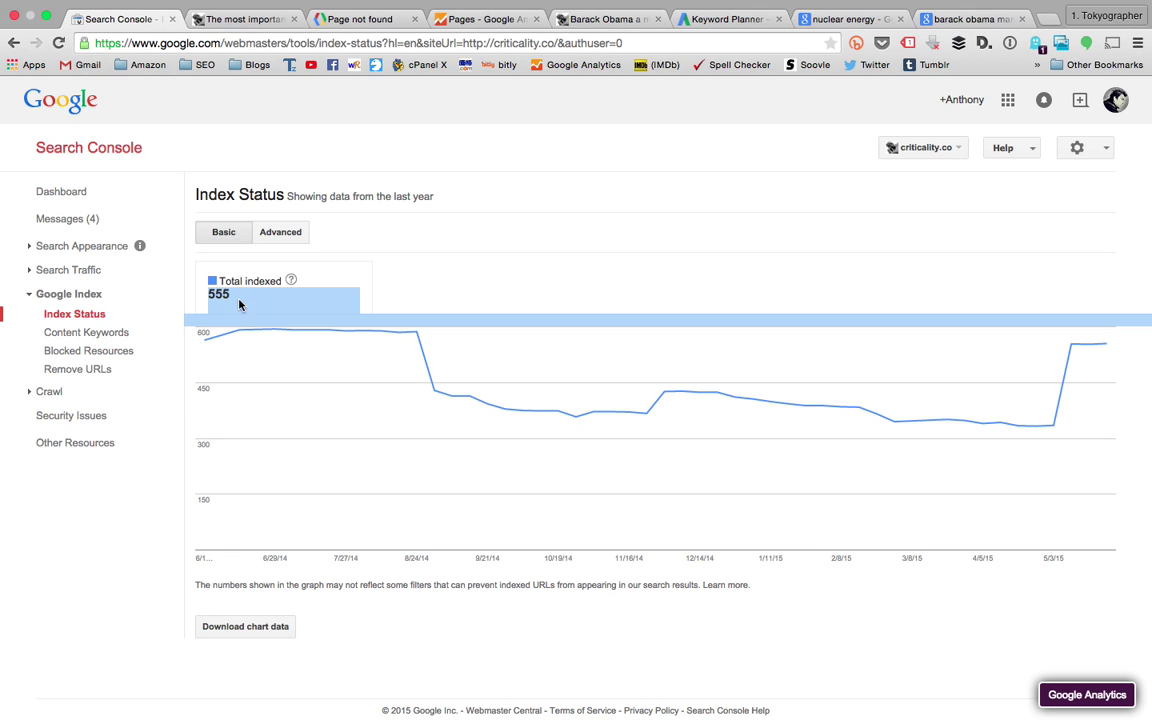
- Go through the Content Keywords, Blocked Resources and Remove URLs reports, highlighting the removal requests line
{"action": "left_click", "coordinate": [110, 335]}
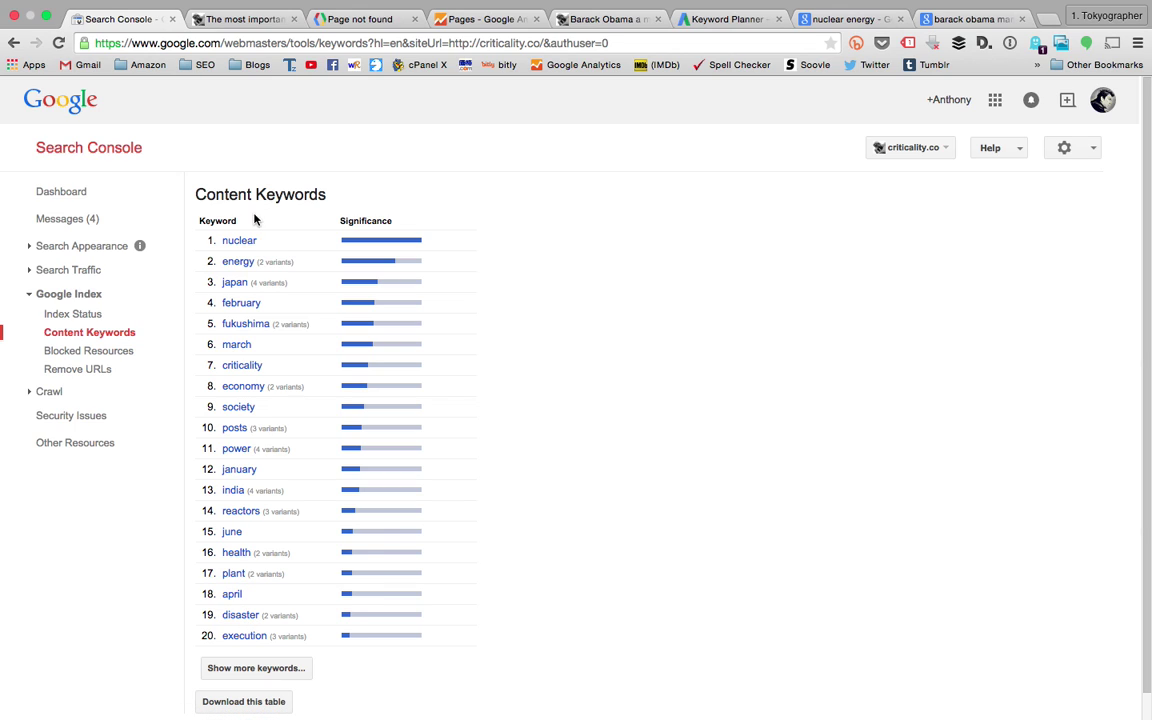
{"action": "left_click", "coordinate": [119, 356]}
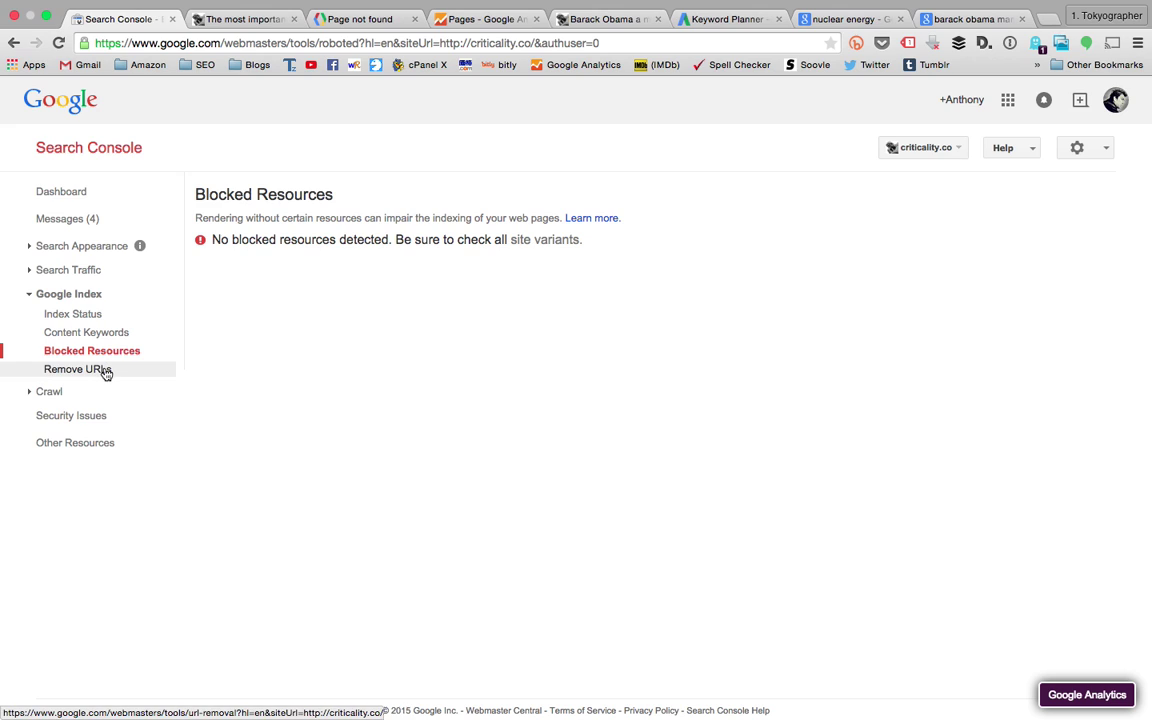
{"action": "left_click", "coordinate": [104, 370]}
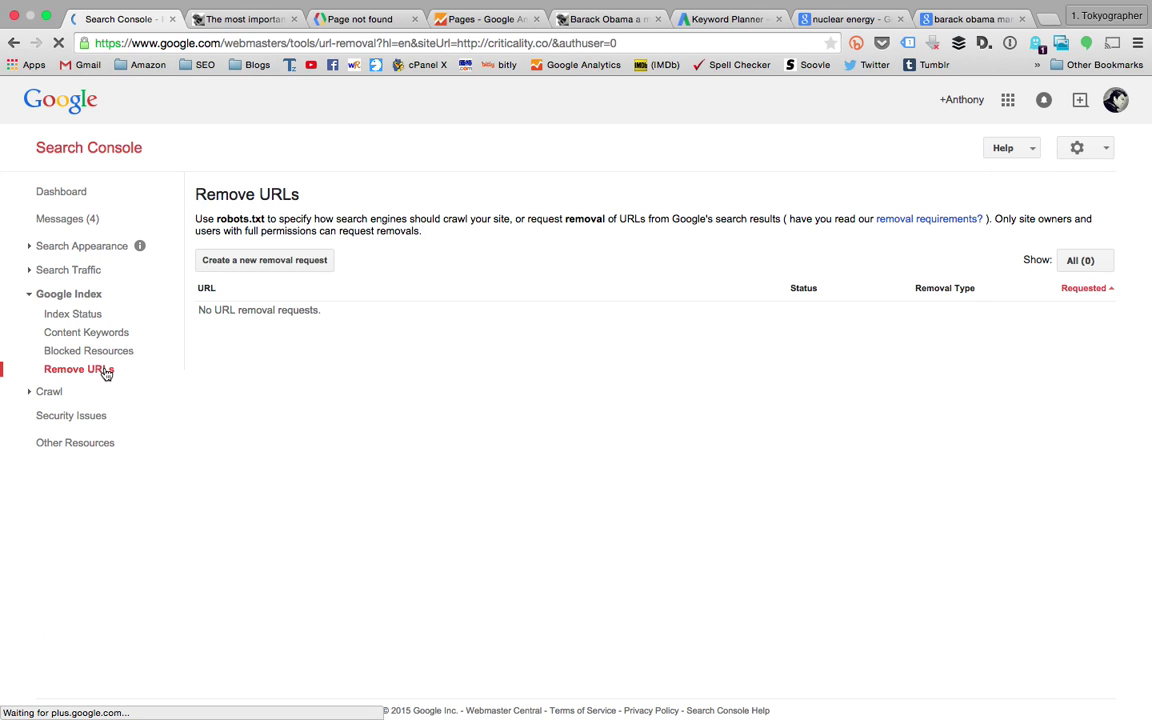
{"action": "triple_click", "coordinate": [238, 309]}
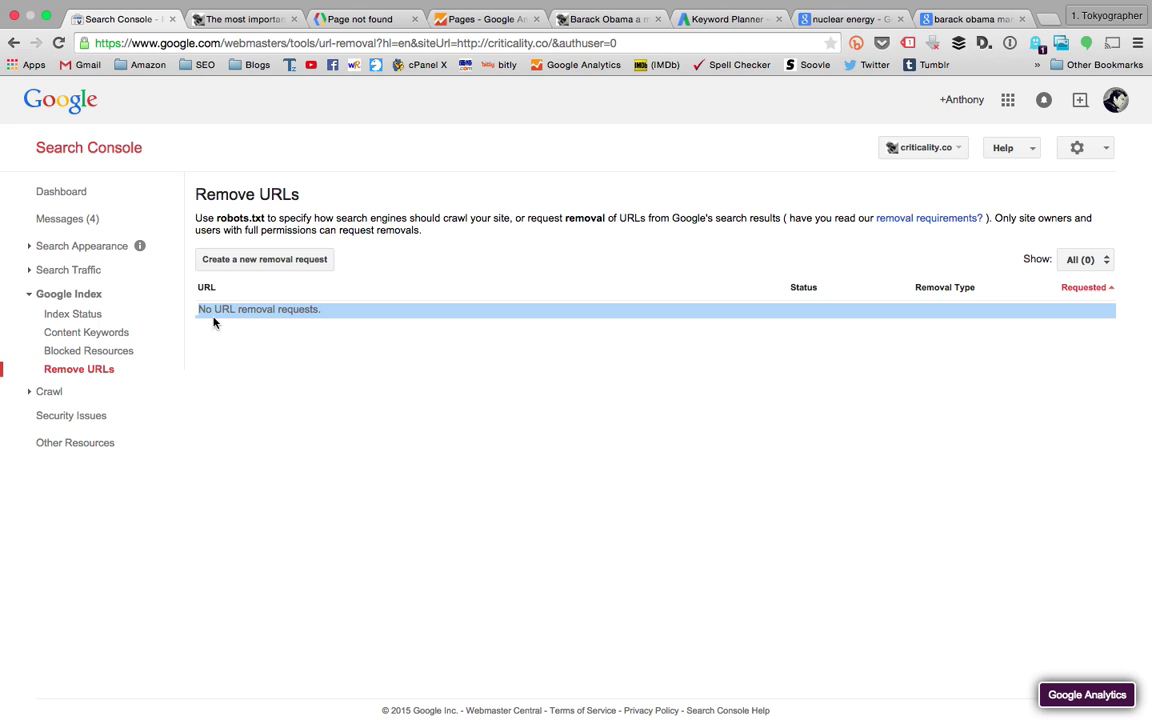
- Open the Crawl Errors report and the Crawl Stats report under Crawl, and look through each of them
{"action": "left_click", "coordinate": [37, 393]}
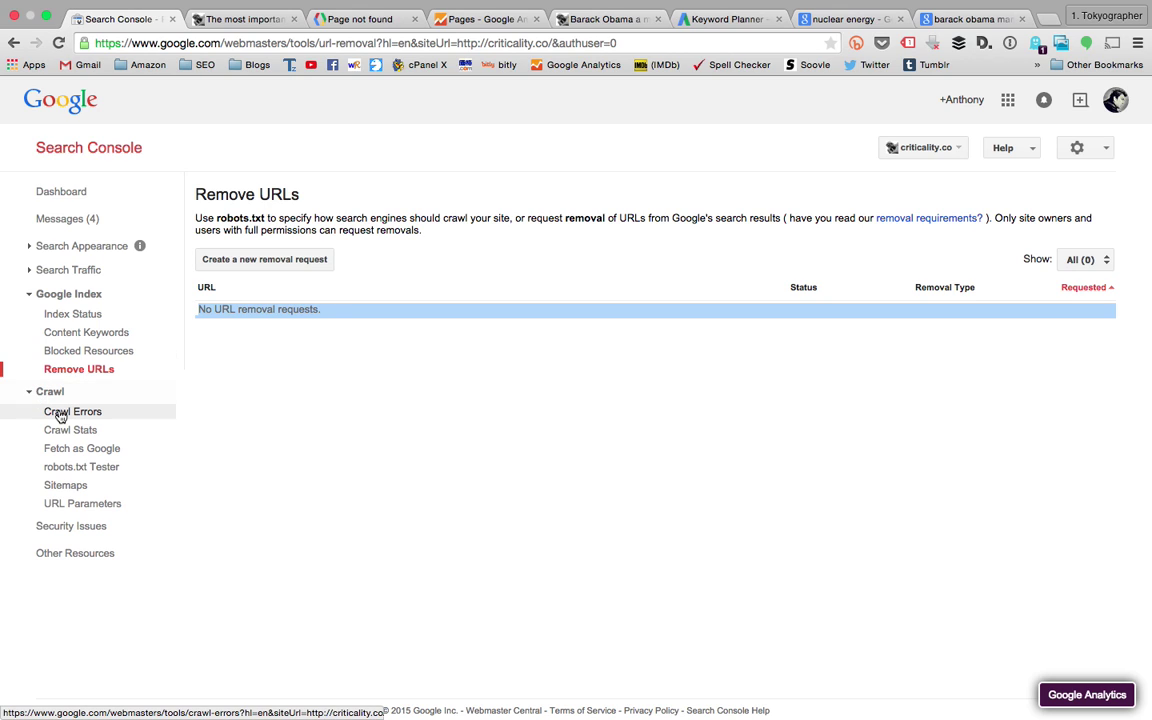
{"action": "left_click", "coordinate": [60, 414]}
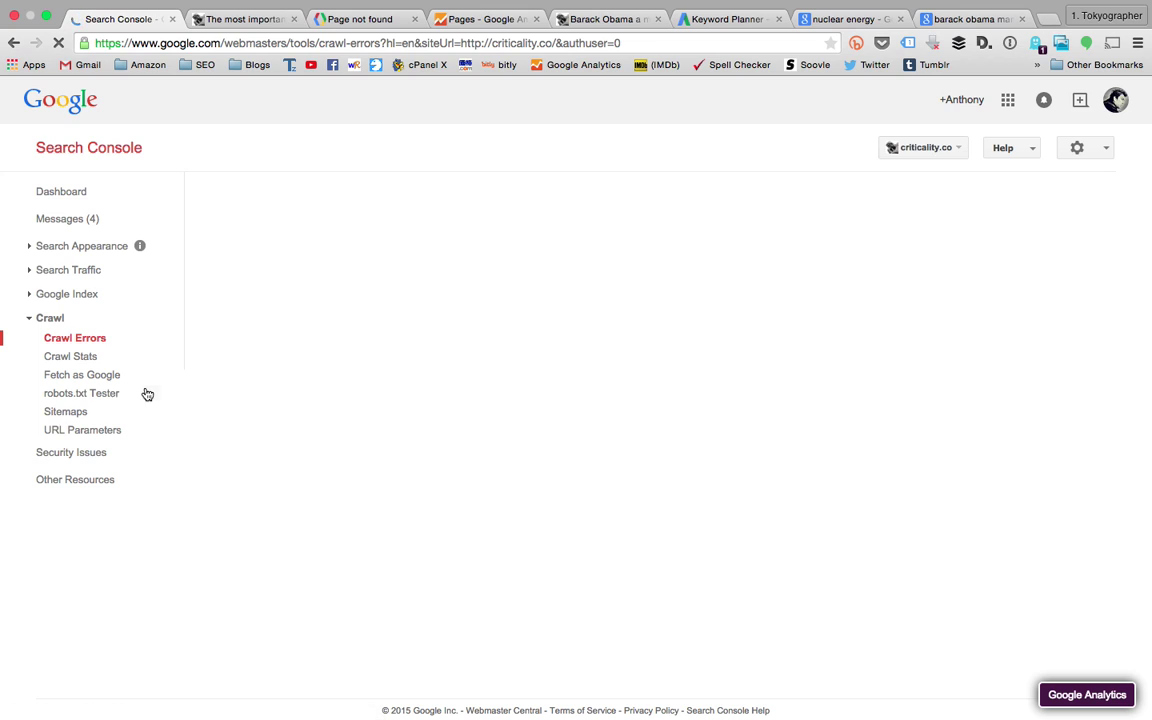
{"action": "scroll", "coordinate": [443, 352], "scroll_direction": "down", "scroll_amount": 2}
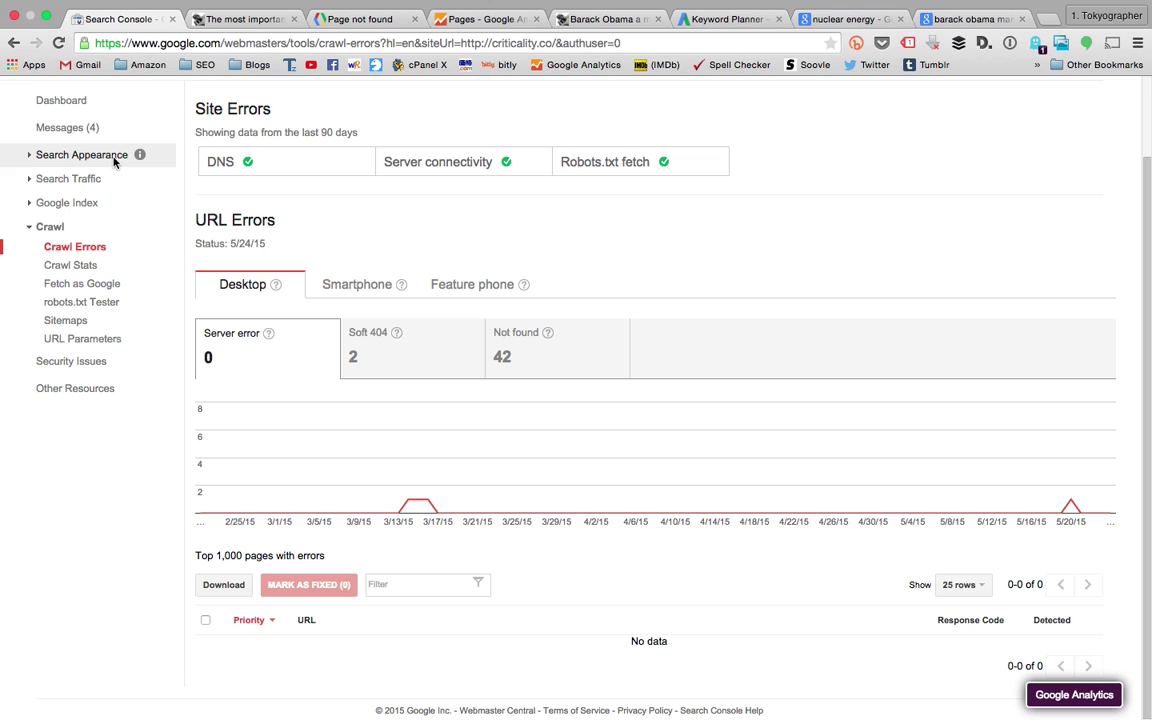
{"action": "left_click", "coordinate": [98, 267]}
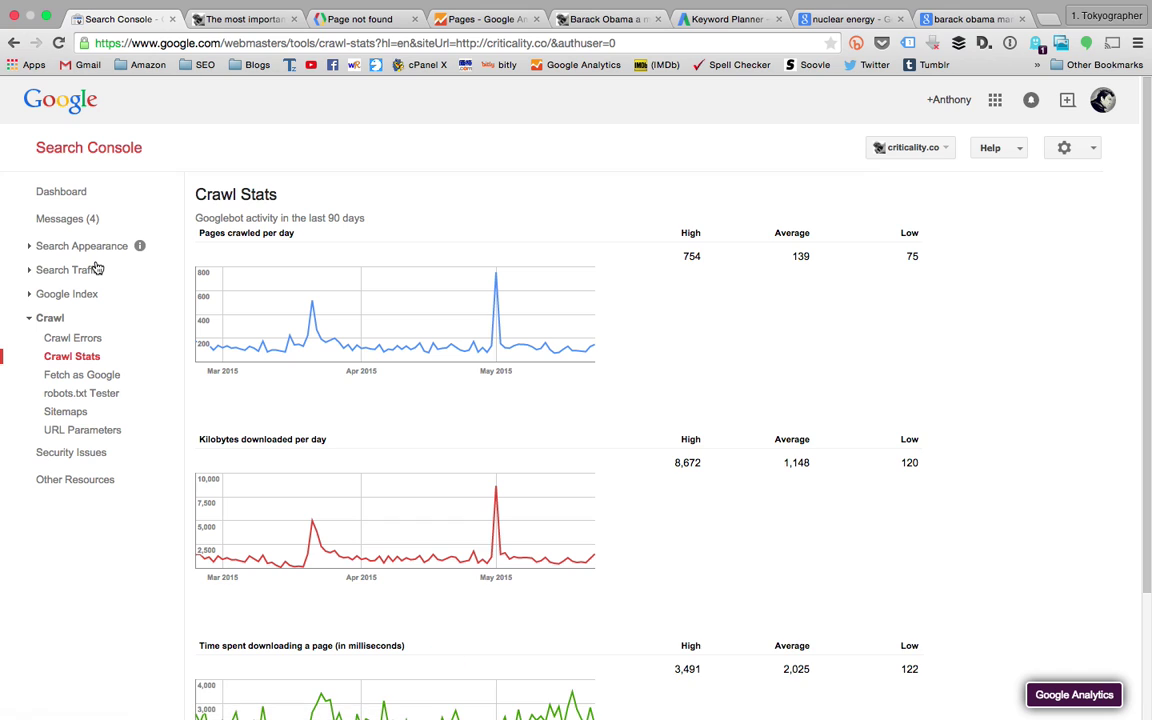
{"action": "scroll", "coordinate": [276, 255], "scroll_direction": "down", "scroll_amount": 3}
{"action": "scroll", "coordinate": [276, 255], "scroll_direction": "up", "scroll_amount": 3}
- View Fetch as Google, open the robots.txt Tester, and highlight the sitemap lines in the robots.txt file
{"action": "left_click", "coordinate": [104, 376]}
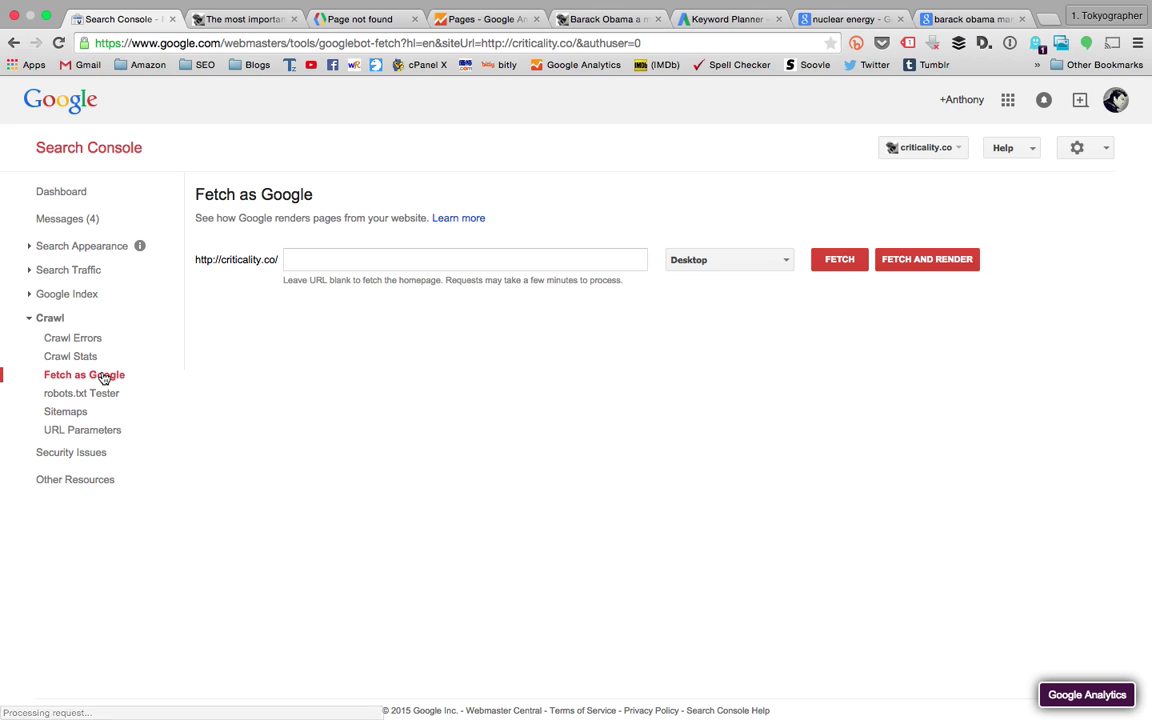
{"action": "left_click", "coordinate": [98, 398]}
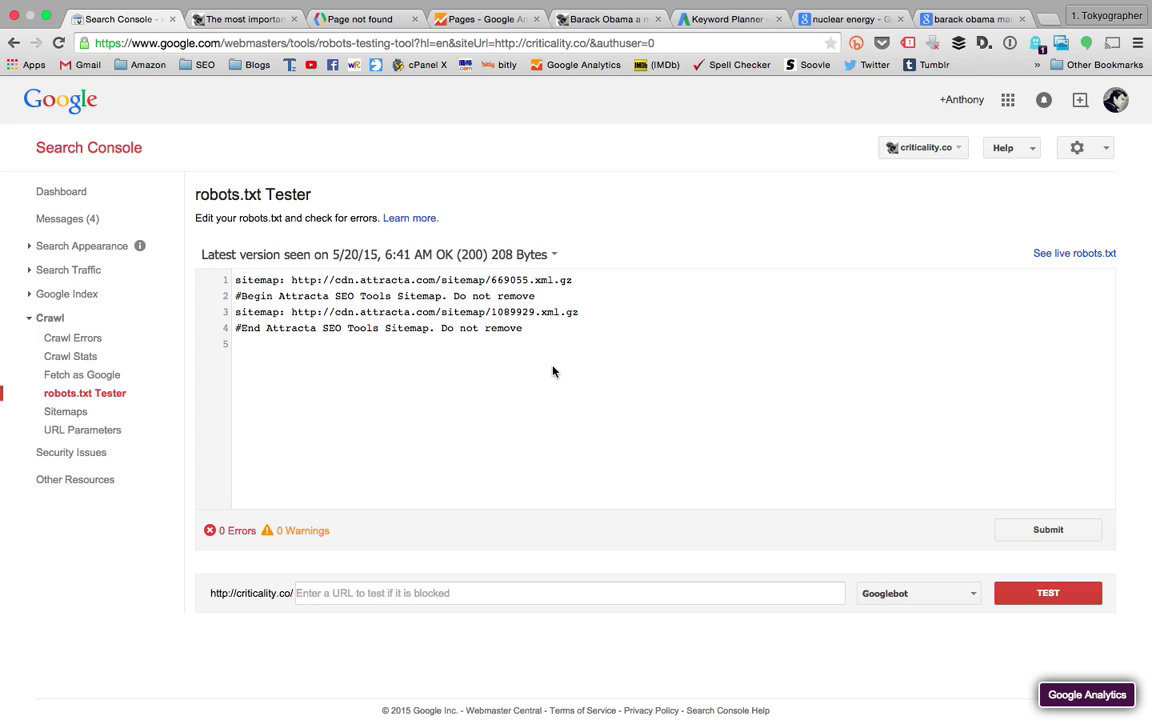
{"action": "key", "text": "super+a"}
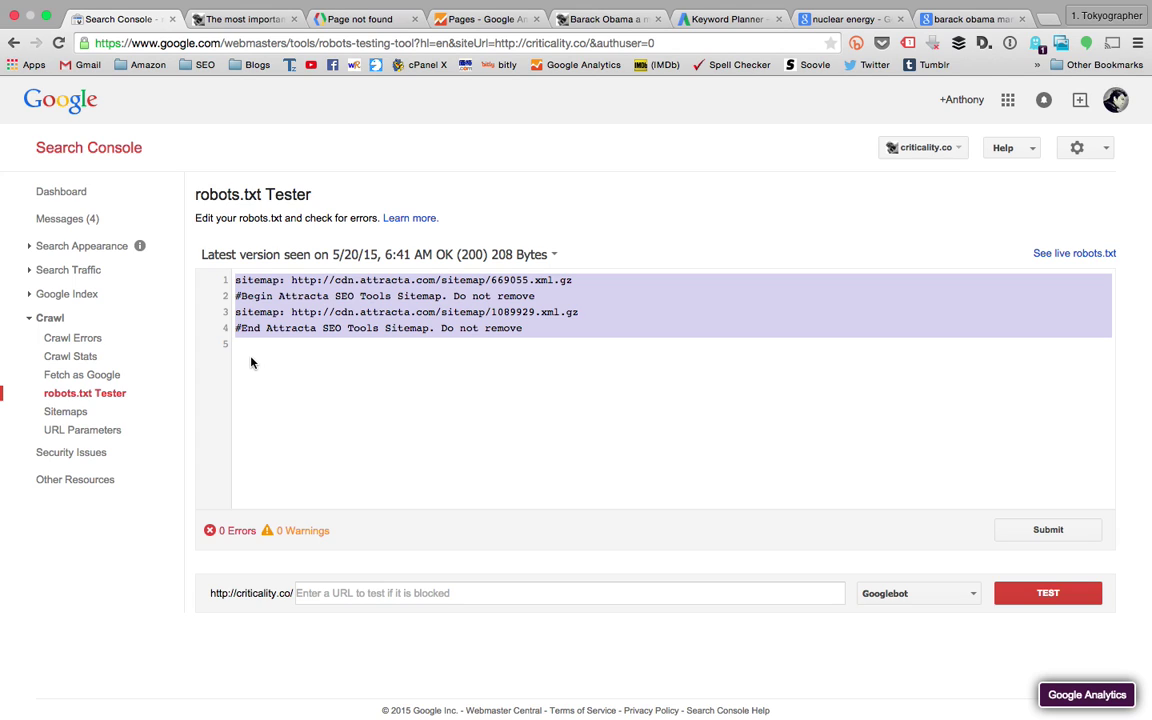
{"action": "left_click", "coordinate": [291, 313]}
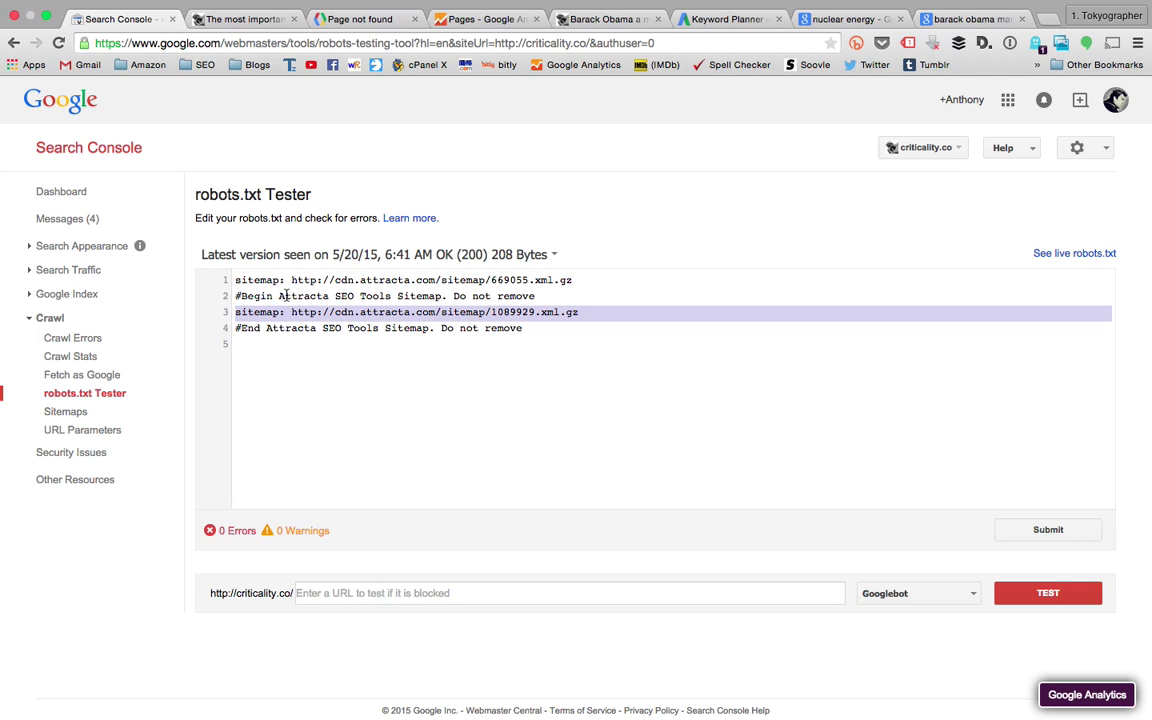
{"action": "left_click", "coordinate": [284, 296]}
{"action": "left_click", "coordinate": [288, 281]}
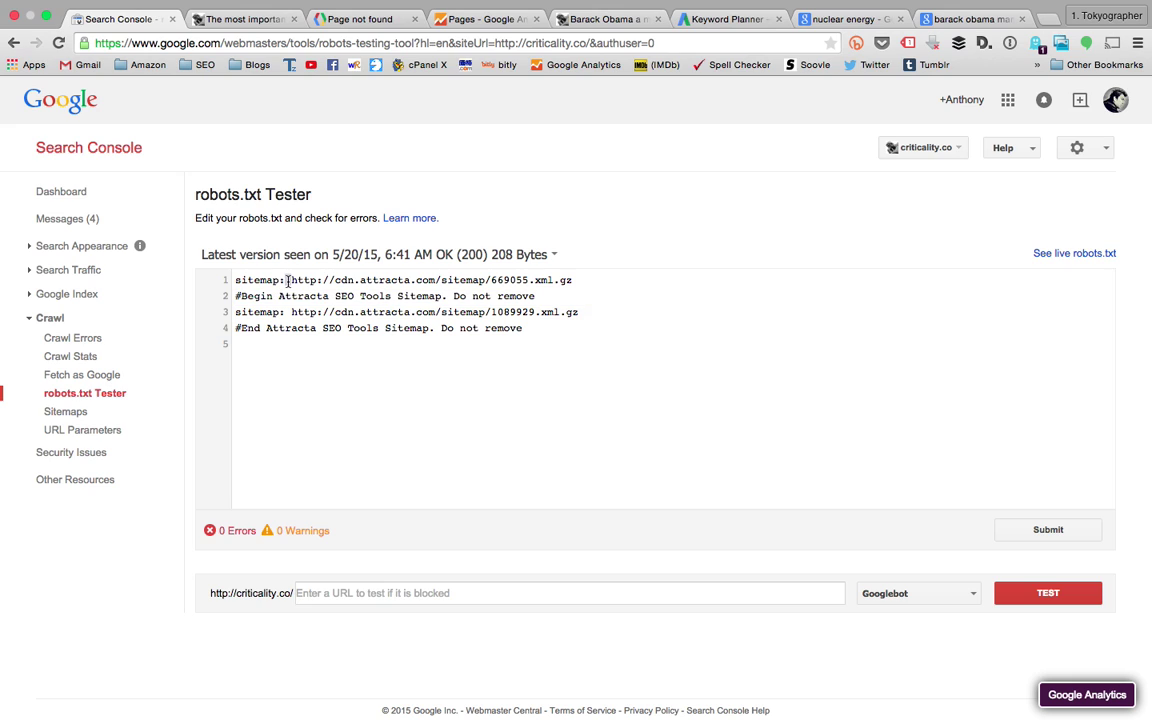
- Open the Sitemaps report and view the error details for /sitemap_index.xml
{"action": "left_click", "coordinate": [66, 412]}
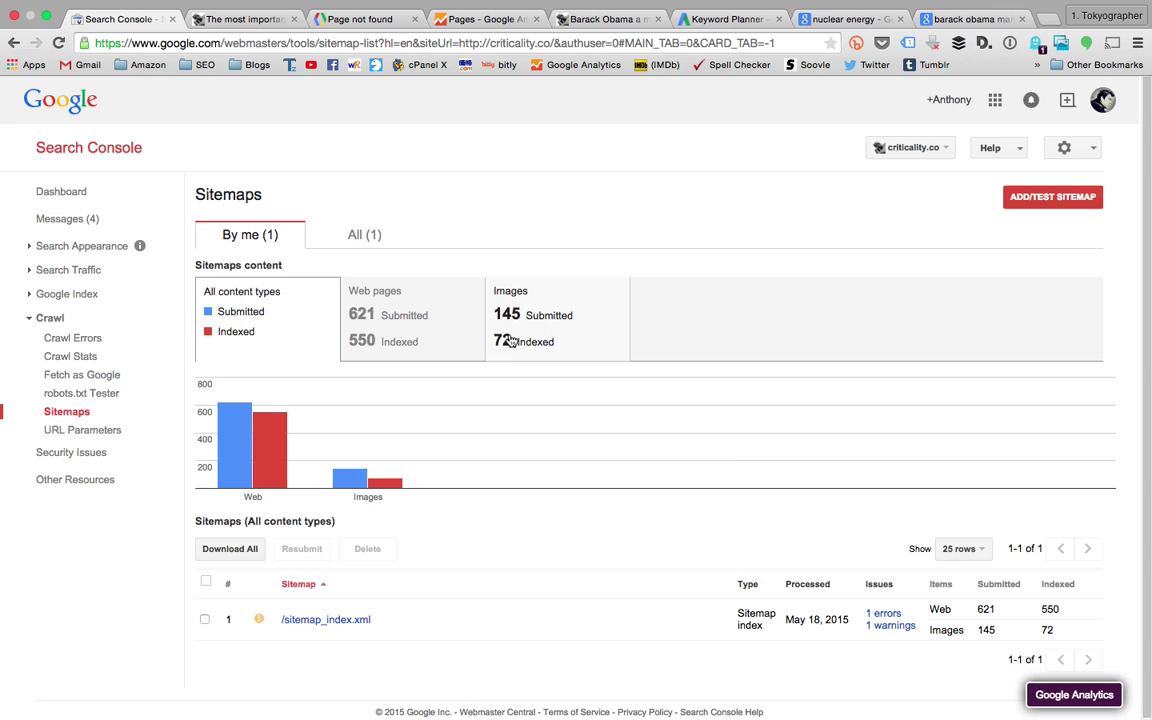
{"action": "mouse_move", "coordinate": [450, 404]}
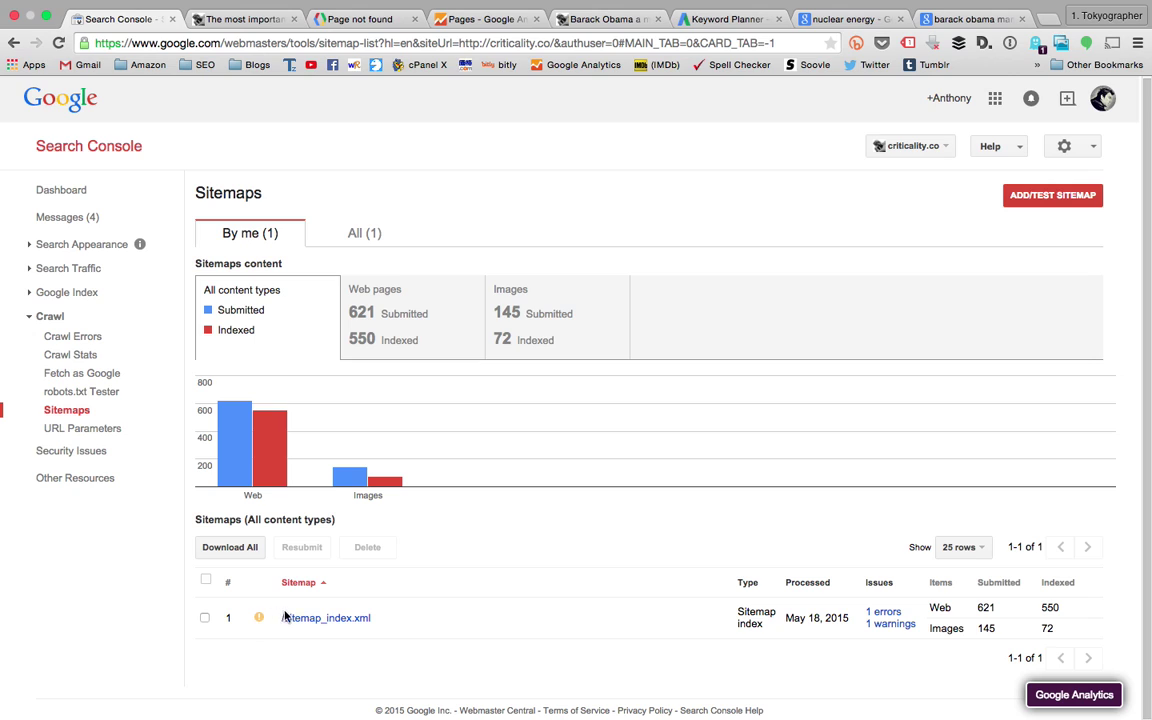
{"action": "left_click", "coordinate": [878, 614]}
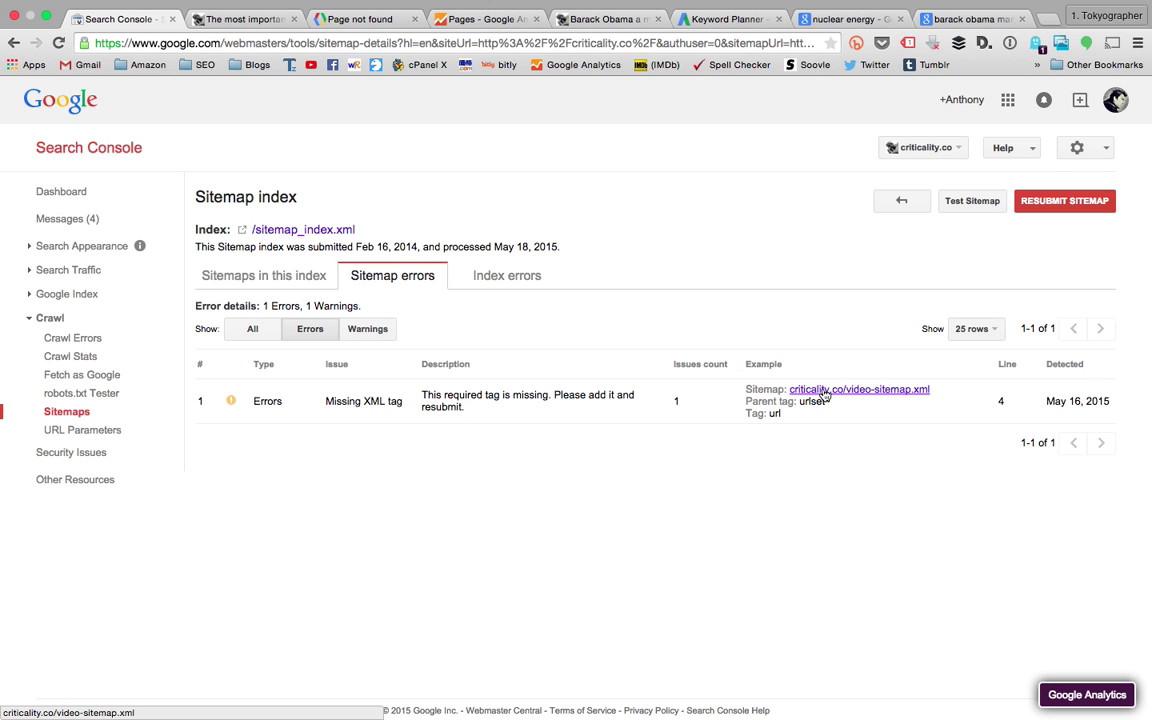
- Show the sitemaps in this index and compare the submitted and indexed figures with the individual sitemap list
{"action": "left_click", "coordinate": [234, 279]}
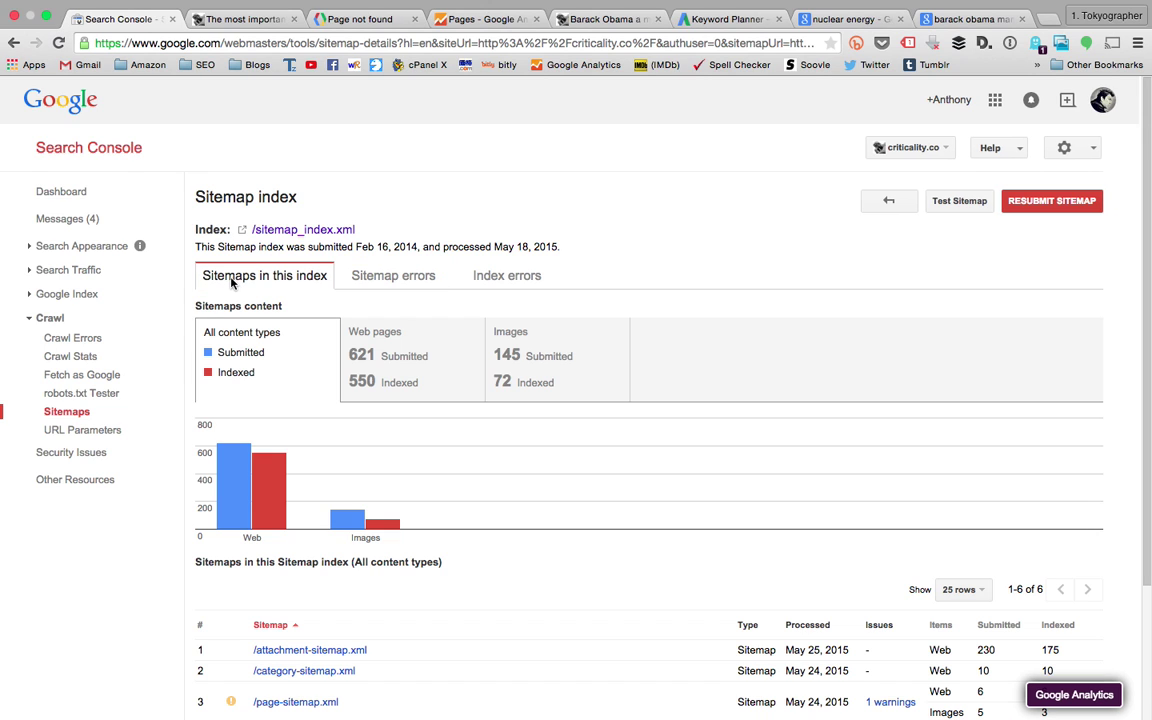
{"action": "scroll", "coordinate": [414, 370], "scroll_direction": "down", "scroll_amount": 3}
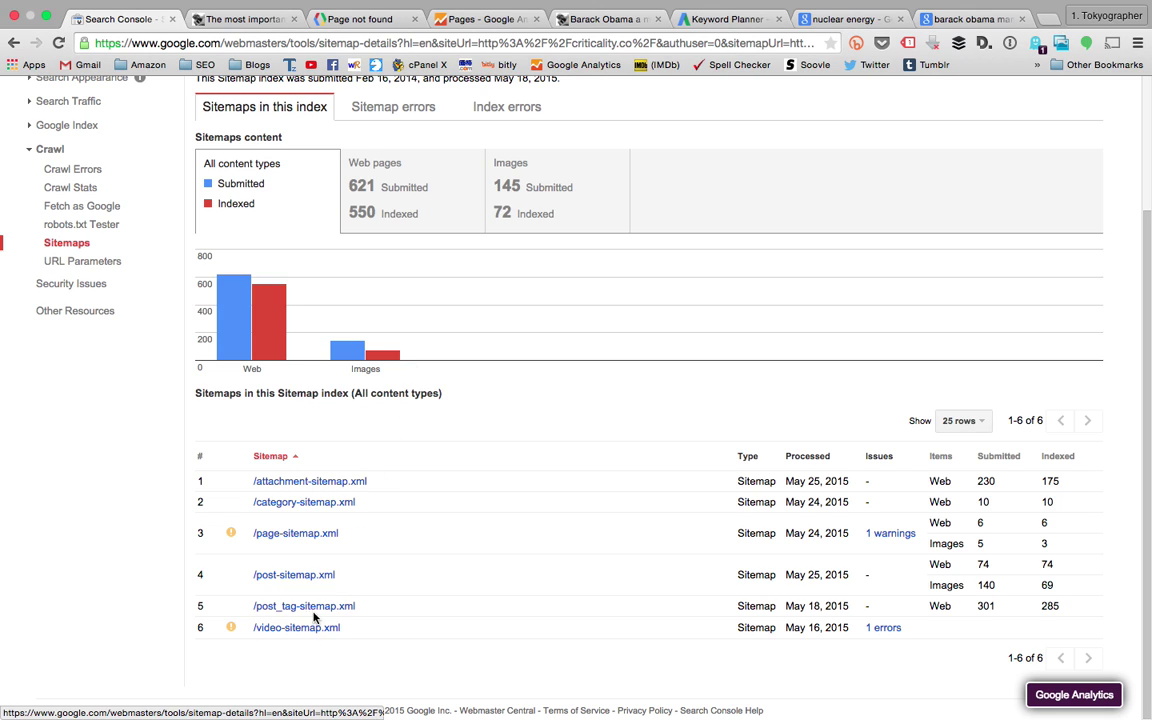
{"action": "scroll", "coordinate": [312, 455], "scroll_direction": "up", "scroll_amount": 2}
{"action": "scroll", "coordinate": [290, 400], "scroll_direction": "up", "scroll_amount": 1}
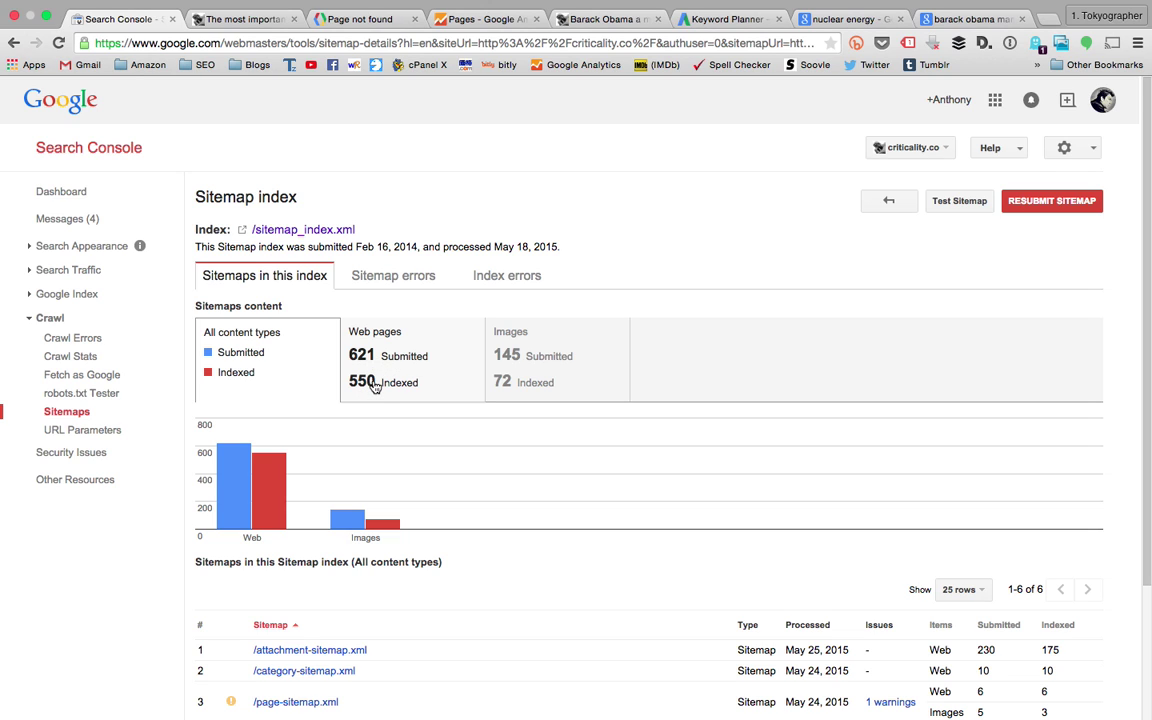
{"action": "scroll", "coordinate": [374, 387], "scroll_direction": "down", "scroll_amount": 3}
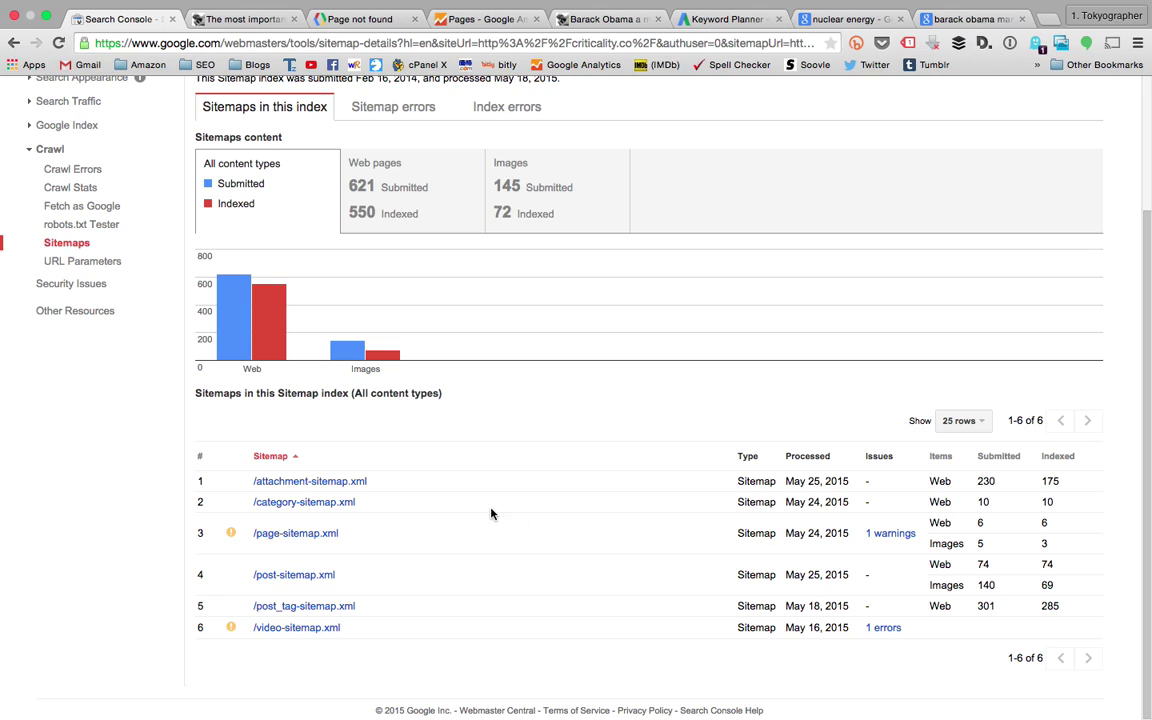
- Go through the URL Parameters, Security Issues and Other Resources pages, highlighting the Other resources heading
{"action": "left_click", "coordinate": [113, 260]}
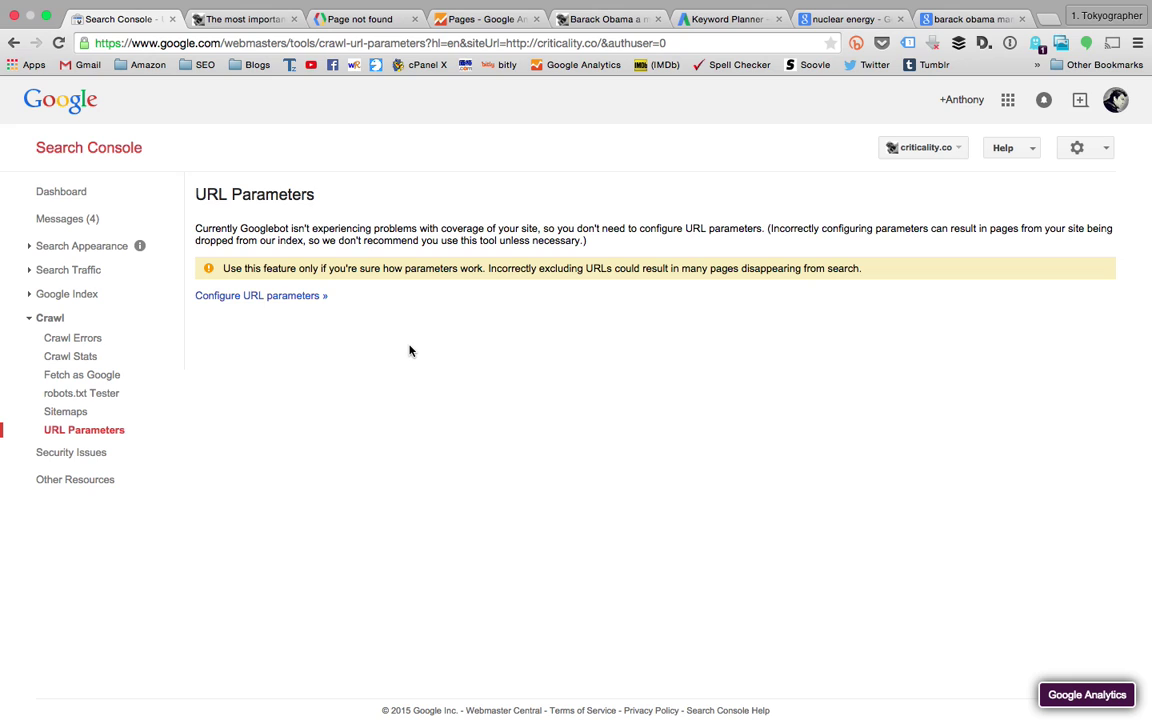
{"action": "left_click", "coordinate": [76, 450]}
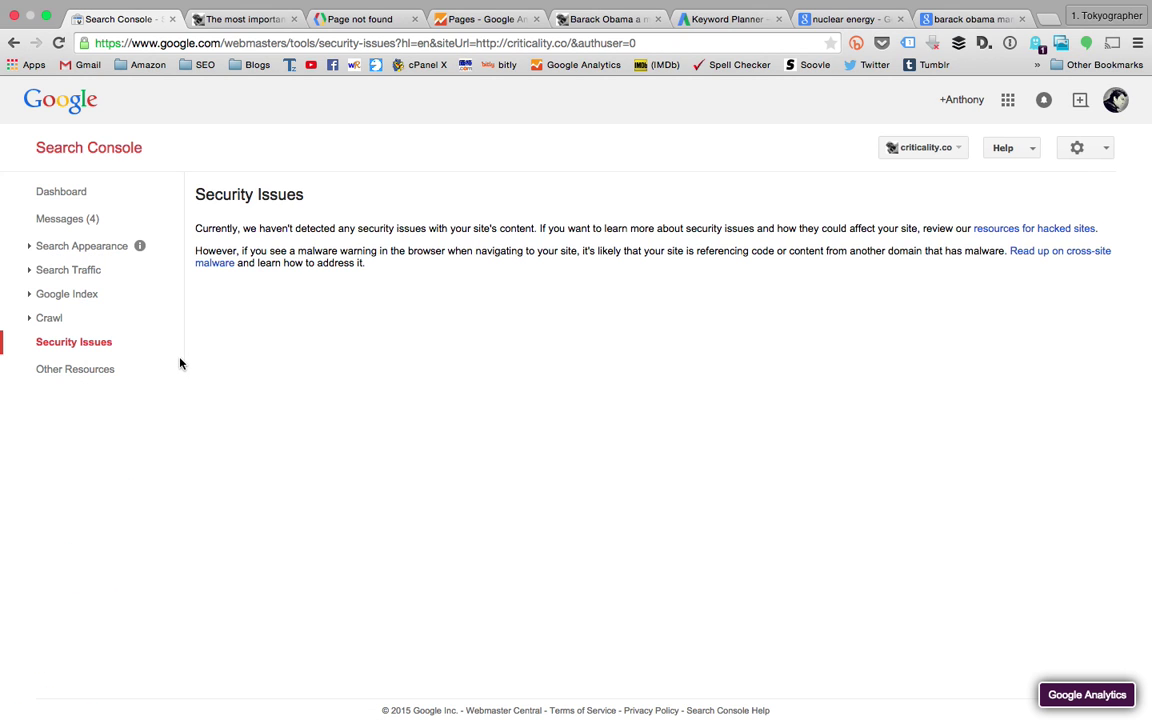
{"action": "left_click", "coordinate": [87, 378]}
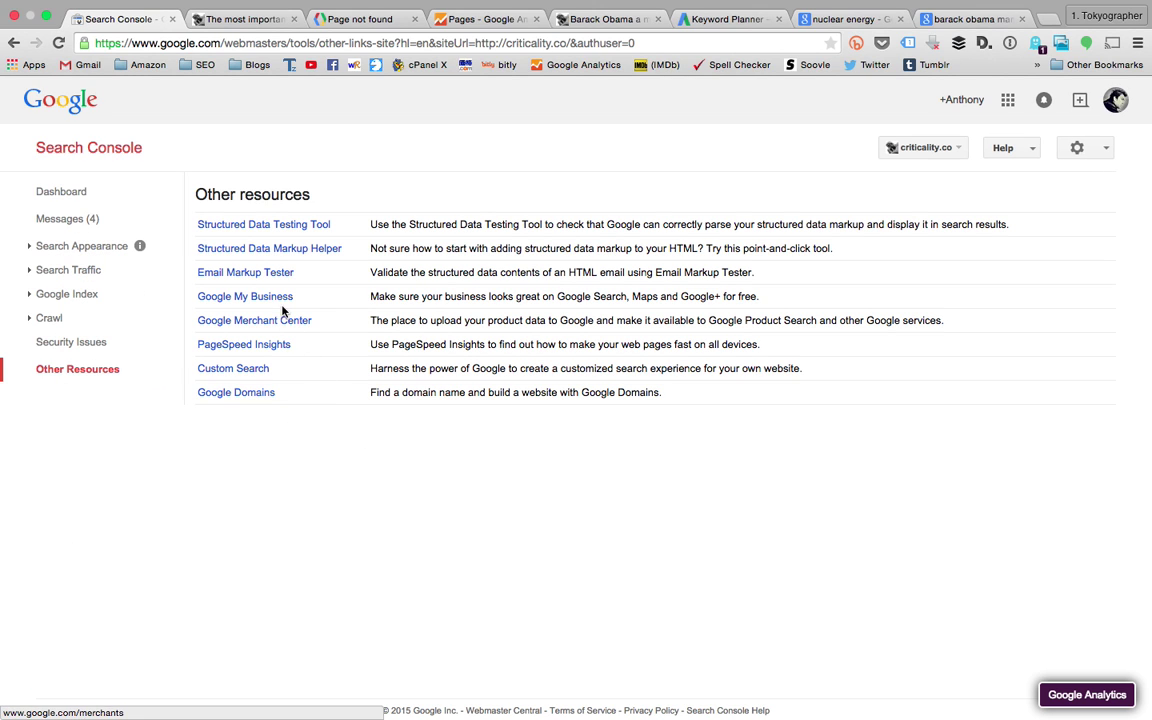
{"action": "triple_click", "coordinate": [200, 193]}
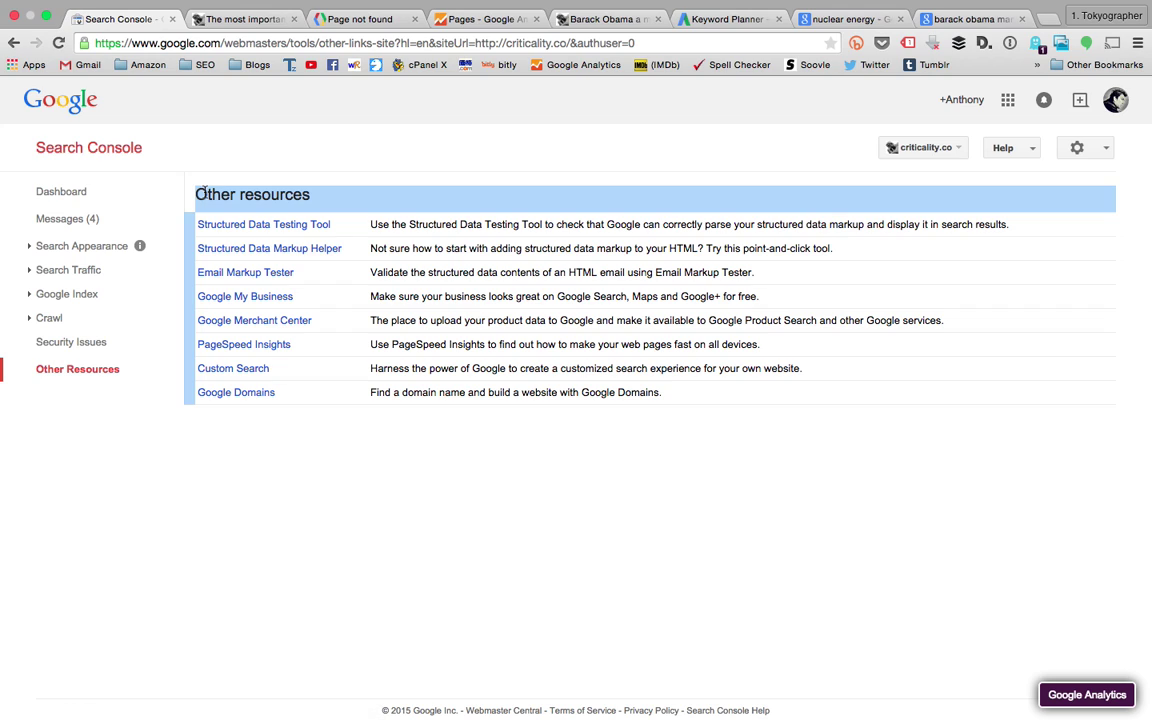
- Return to the Search Console dashboard, highlight its status overview, and clear the selection
{"action": "left_click", "coordinate": [70, 193]}
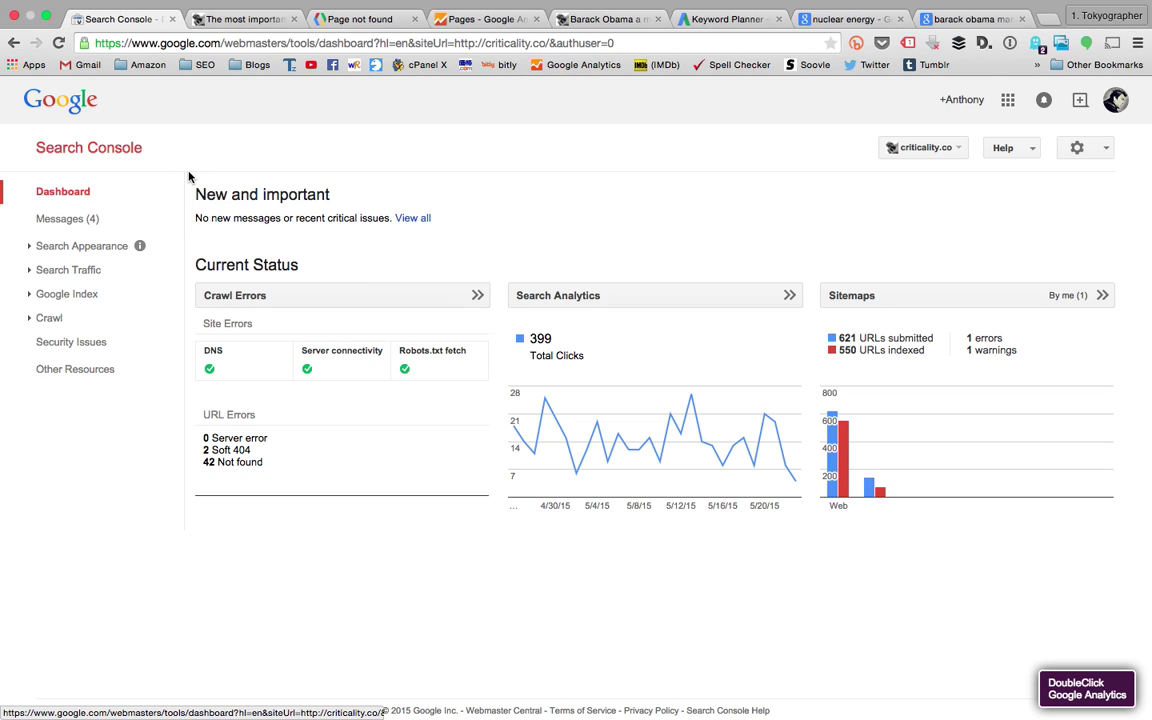
{"action": "left_click_drag", "start_coordinate": [186, 183], "coordinate": [759, 578]}
{"action": "left_click", "coordinate": [741, 582]}
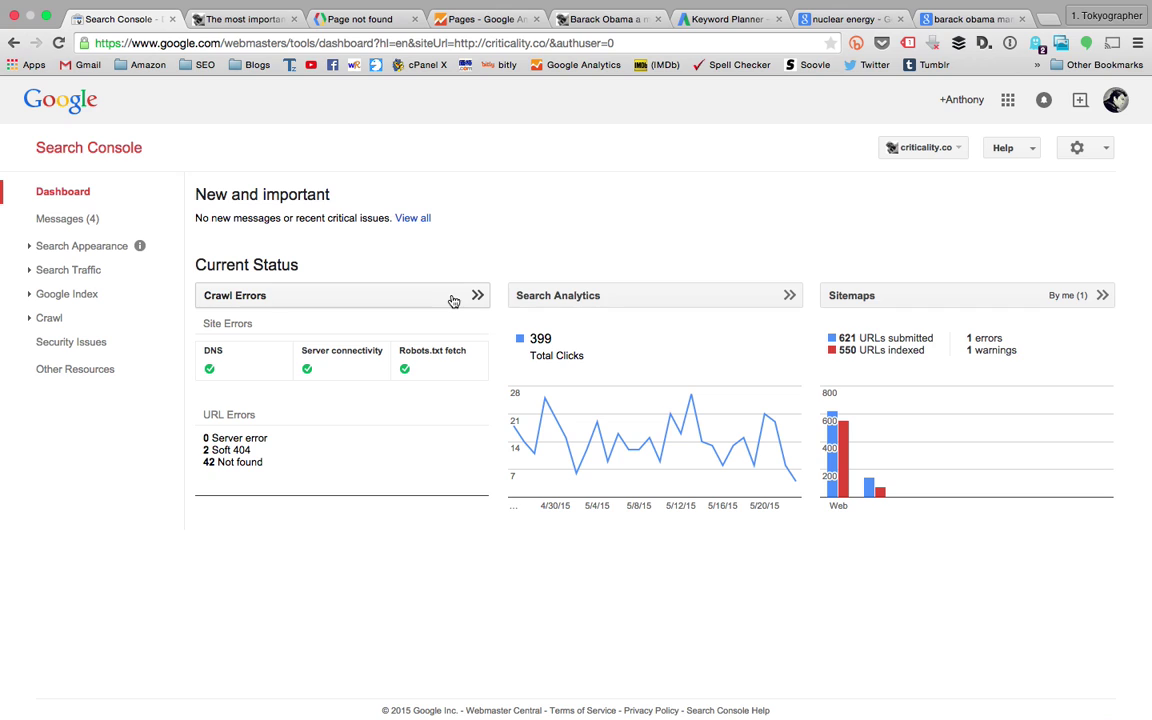
- Switch to Google Analytics, view the Channels report under All Traffic, and examine the top channels in the Acquisition Overview
{"action": "left_click", "coordinate": [475, 18]}
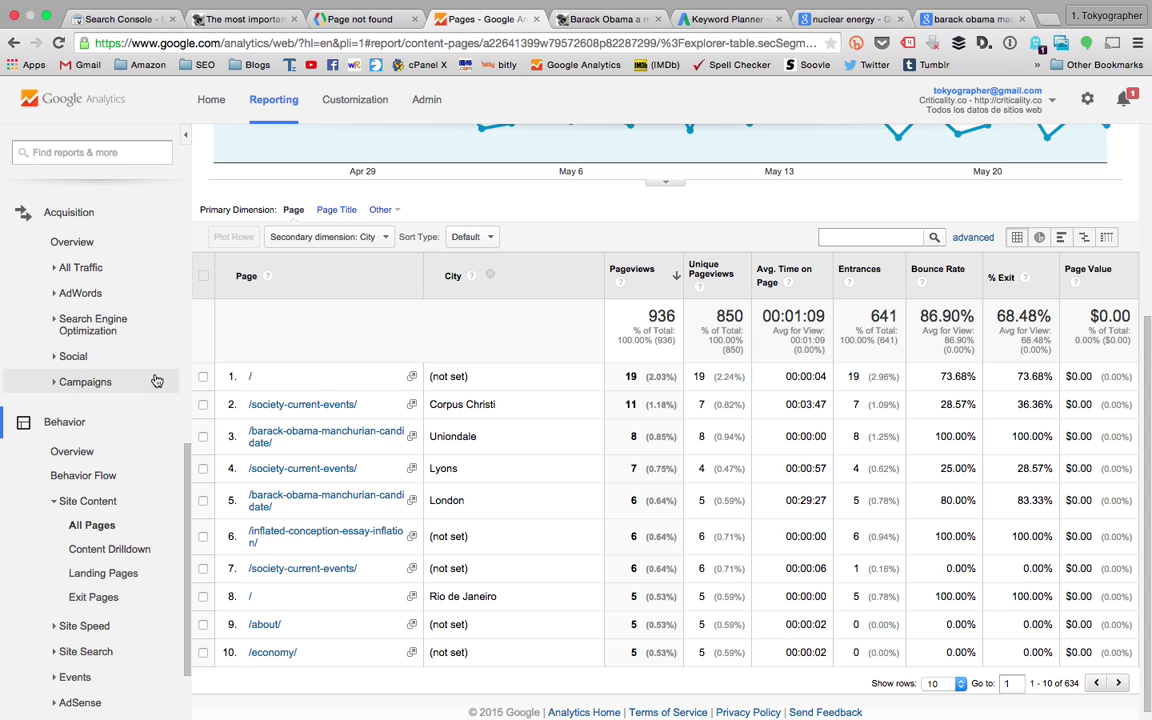
{"action": "scroll", "coordinate": [116, 360], "scroll_direction": "up", "scroll_amount": 10}
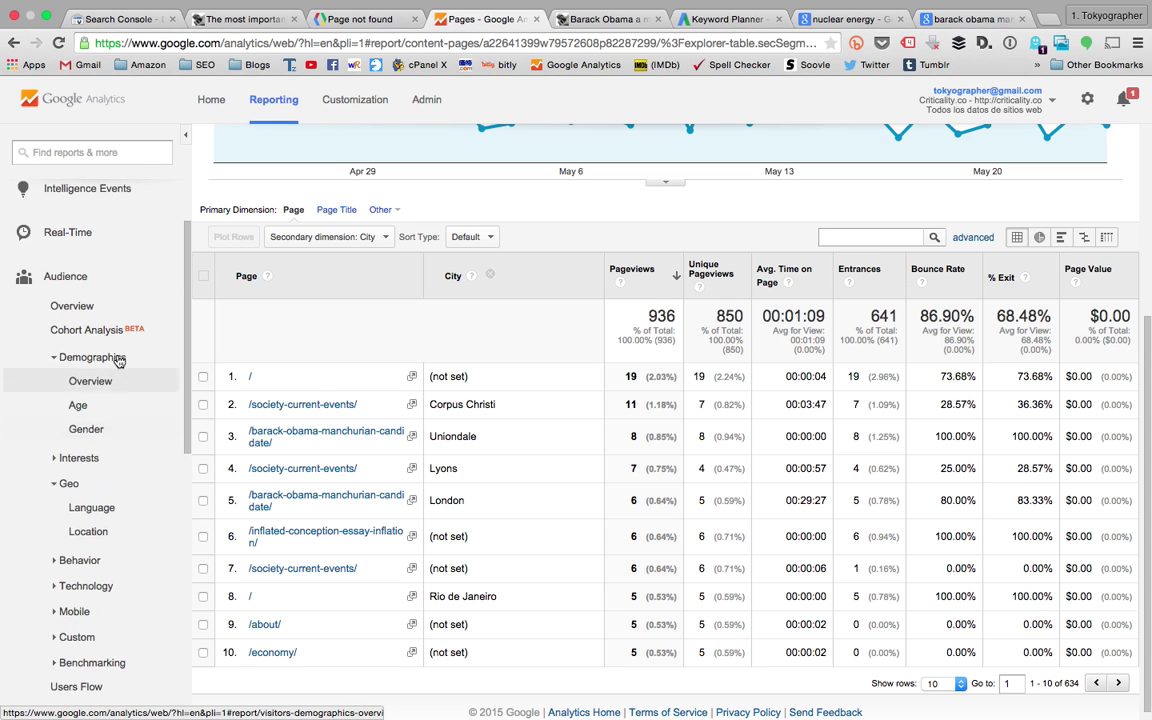
{"action": "scroll", "coordinate": [118, 361], "scroll_direction": "down", "scroll_amount": 8}
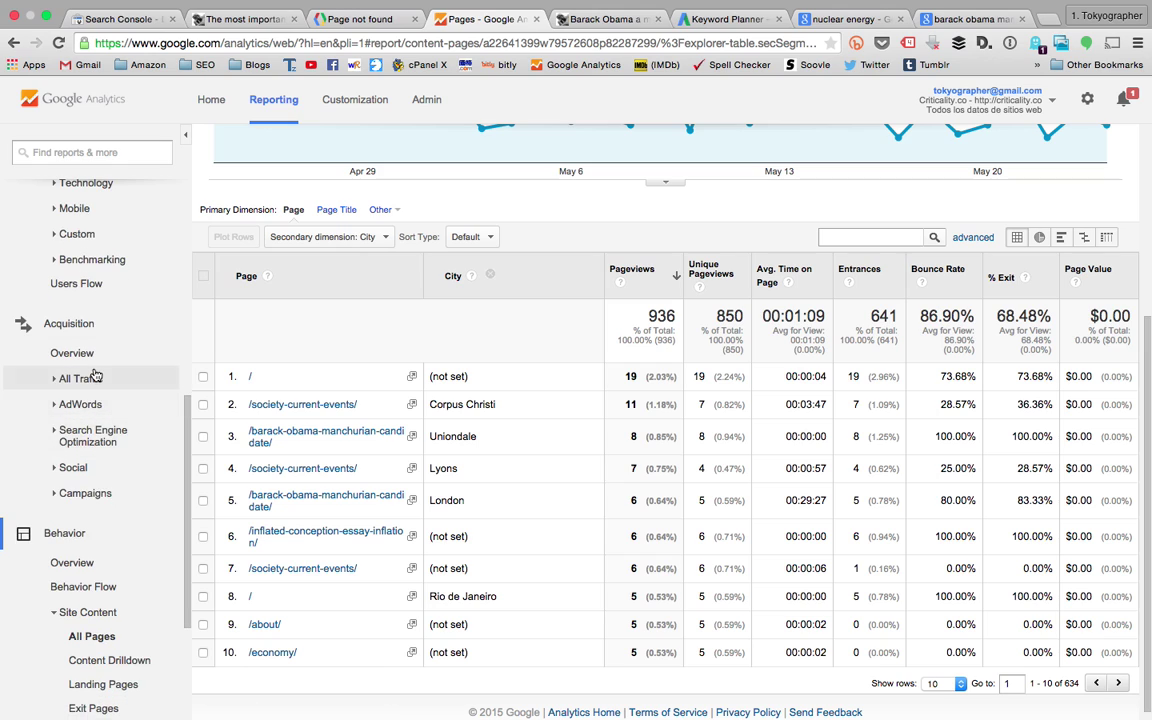
{"action": "left_click", "coordinate": [95, 377]}
{"action": "left_click", "coordinate": [94, 401]}
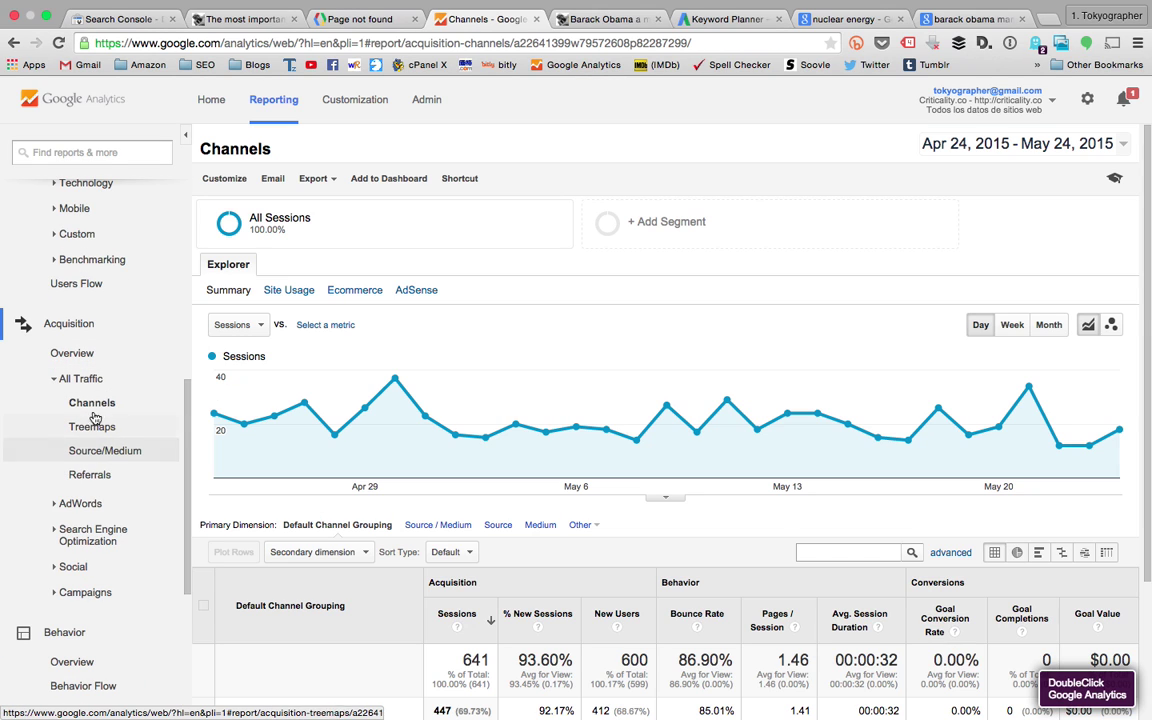
{"action": "left_click", "coordinate": [86, 355]}
{"action": "scroll", "coordinate": [338, 348], "scroll_direction": "down", "scroll_amount": 2}
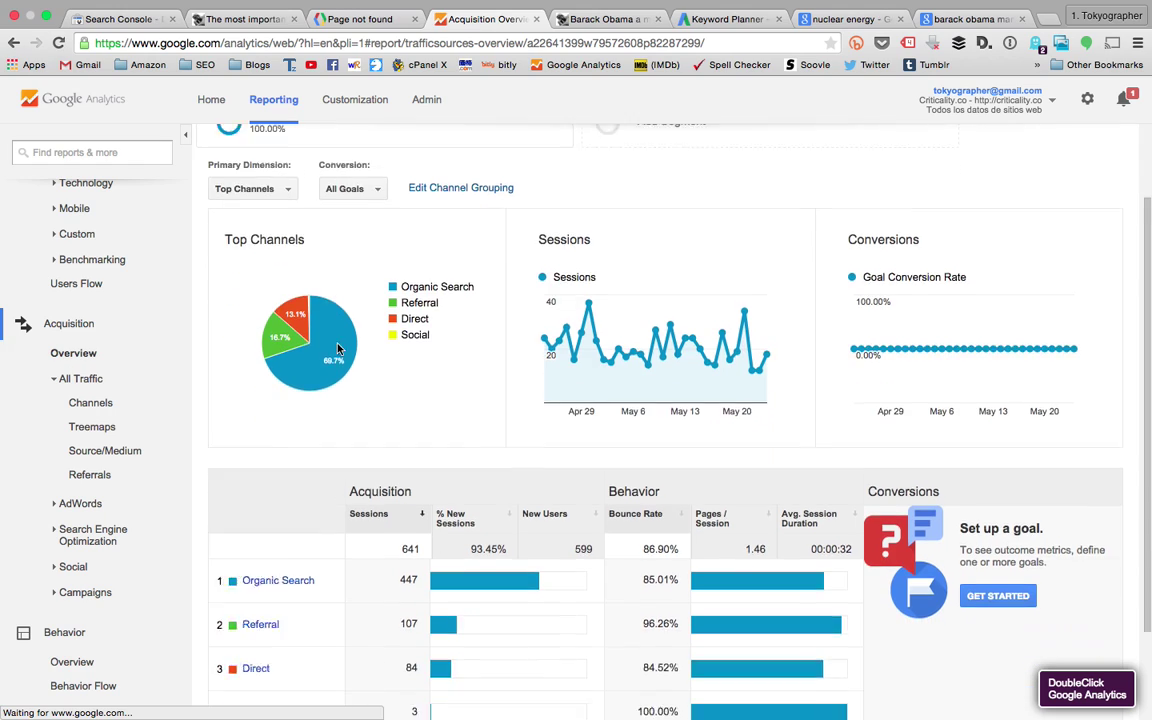
{"action": "scroll", "coordinate": [350, 355], "scroll_direction": "down", "scroll_amount": 1}
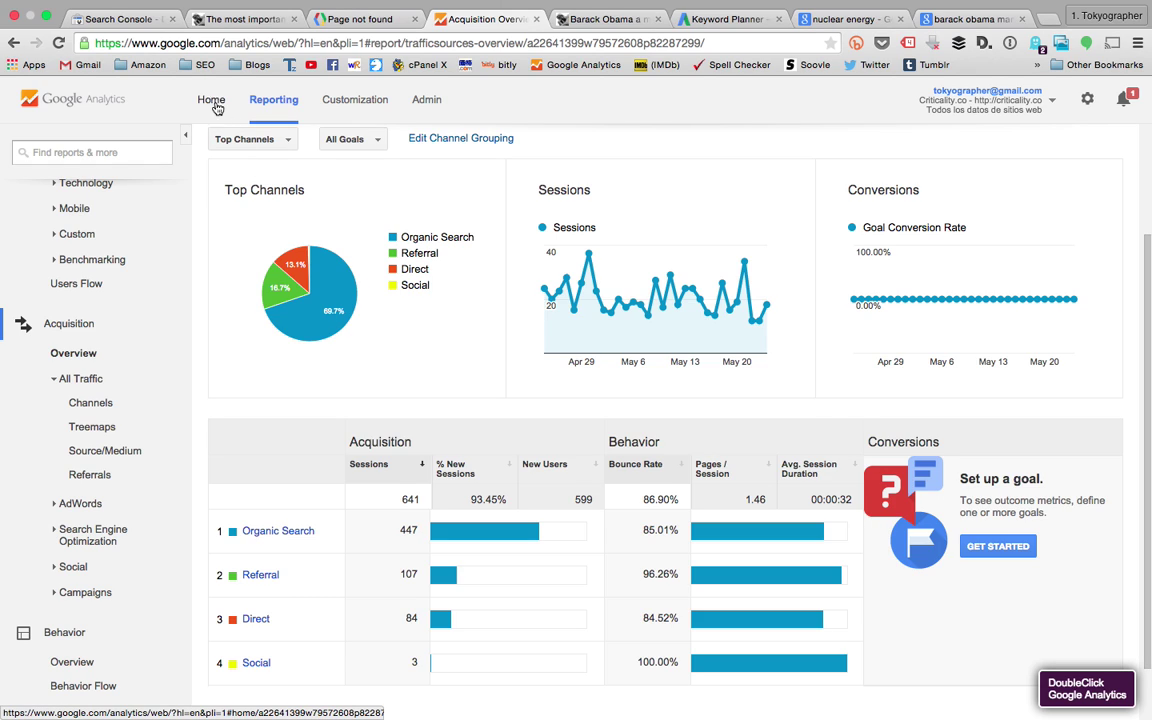
- Highlight the submitted URLs and warnings lines on the Search Console dashboard, glance at the meditation article's mobile preview, and return to the dashboard
{"action": "left_click", "coordinate": [143, 19]}
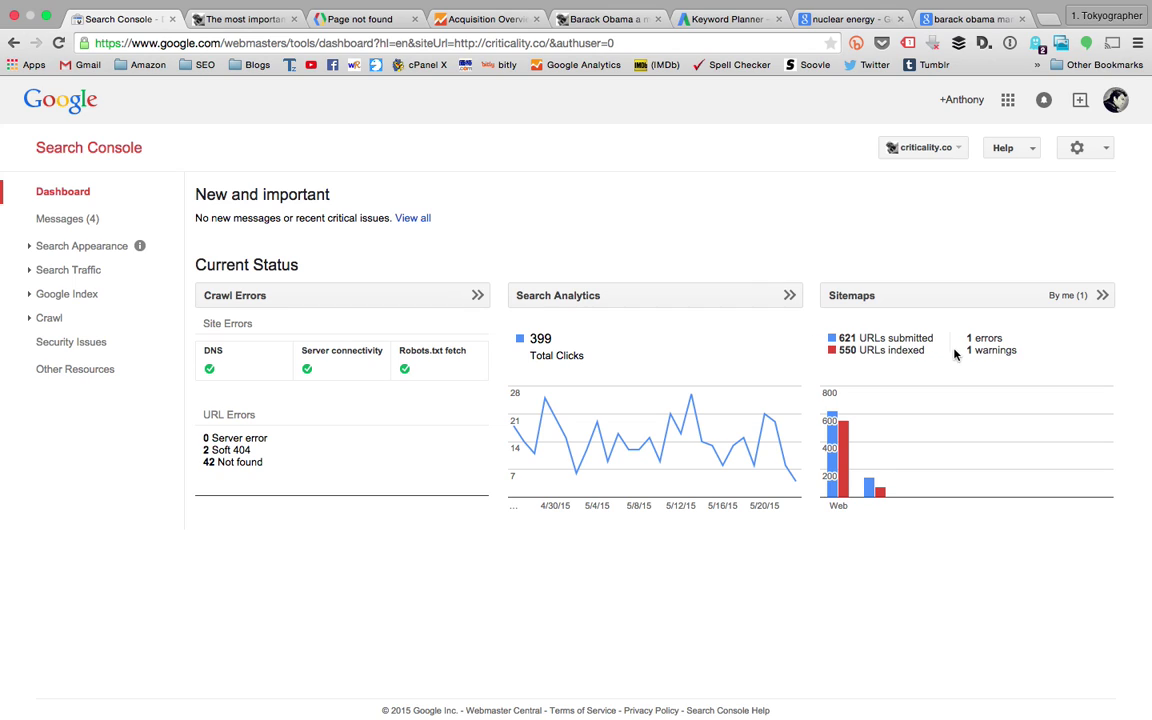
{"action": "triple_click", "coordinate": [991, 348]}
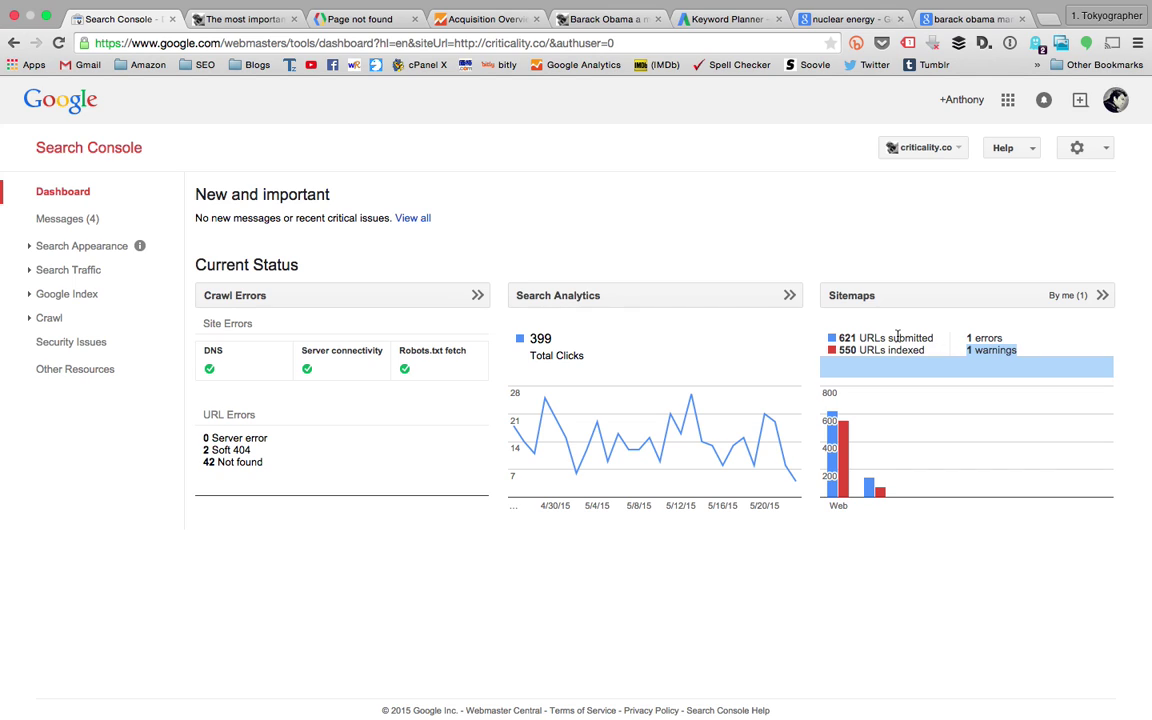
{"action": "left_click_drag", "start_coordinate": [935, 338], "coordinate": [836, 339]}
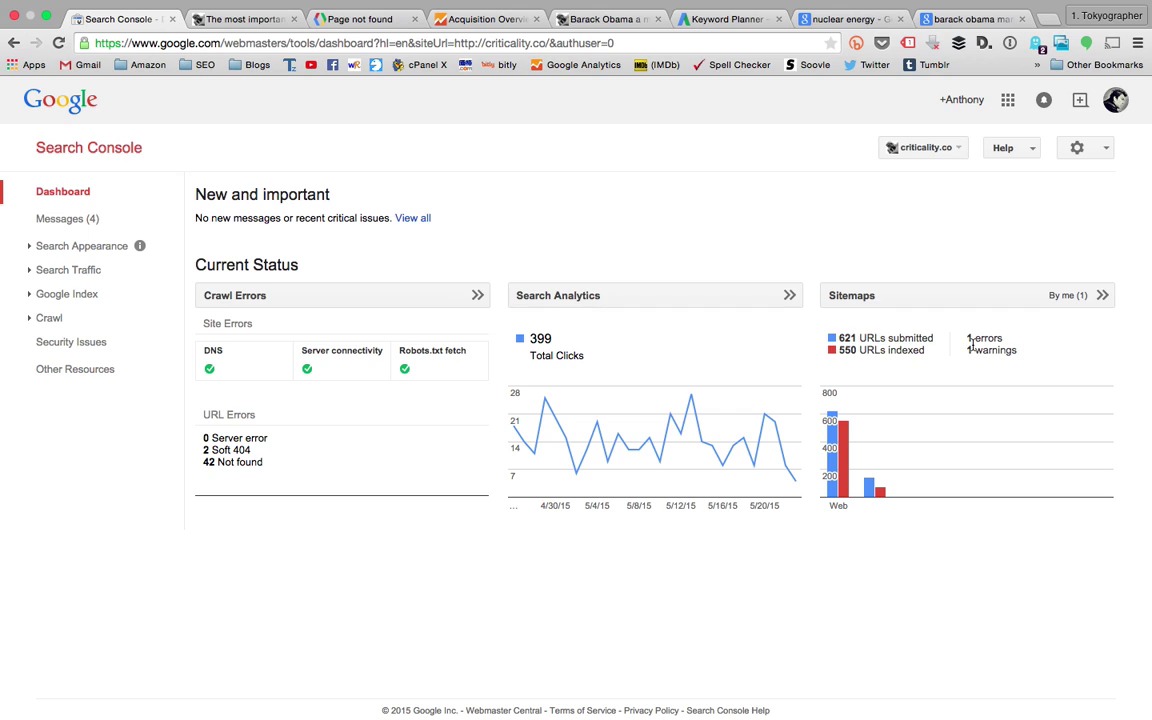
{"action": "triple_click", "coordinate": [978, 349]}
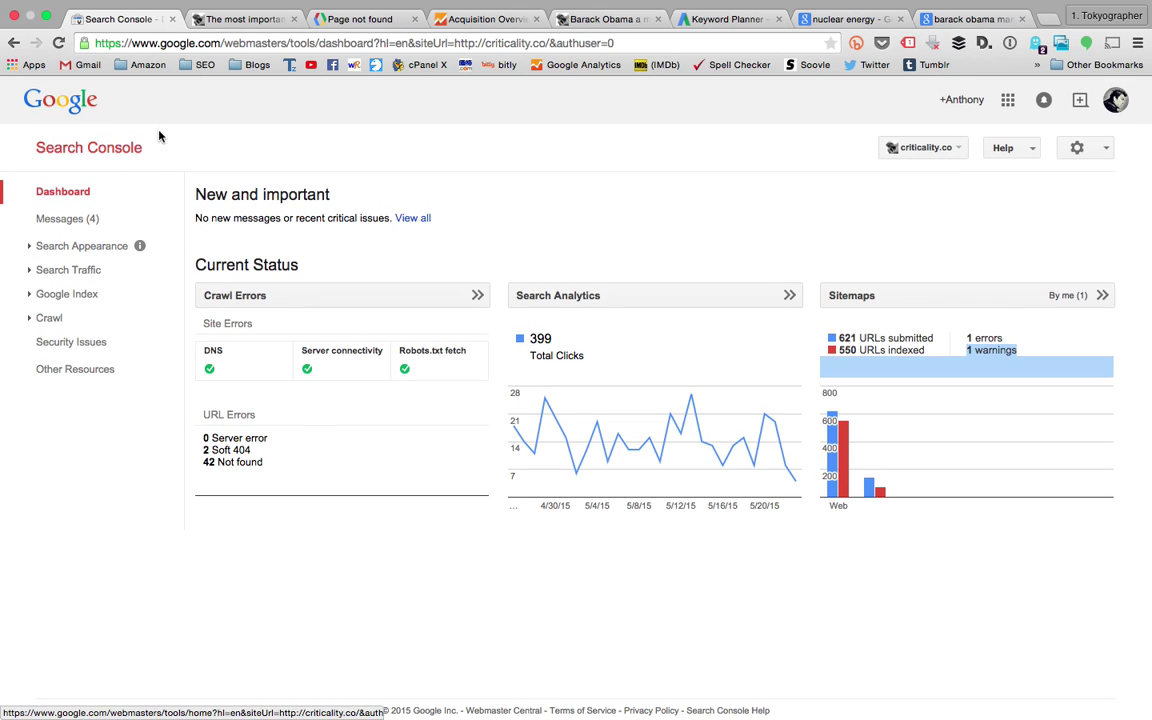
{"action": "left_click", "coordinate": [243, 22]}
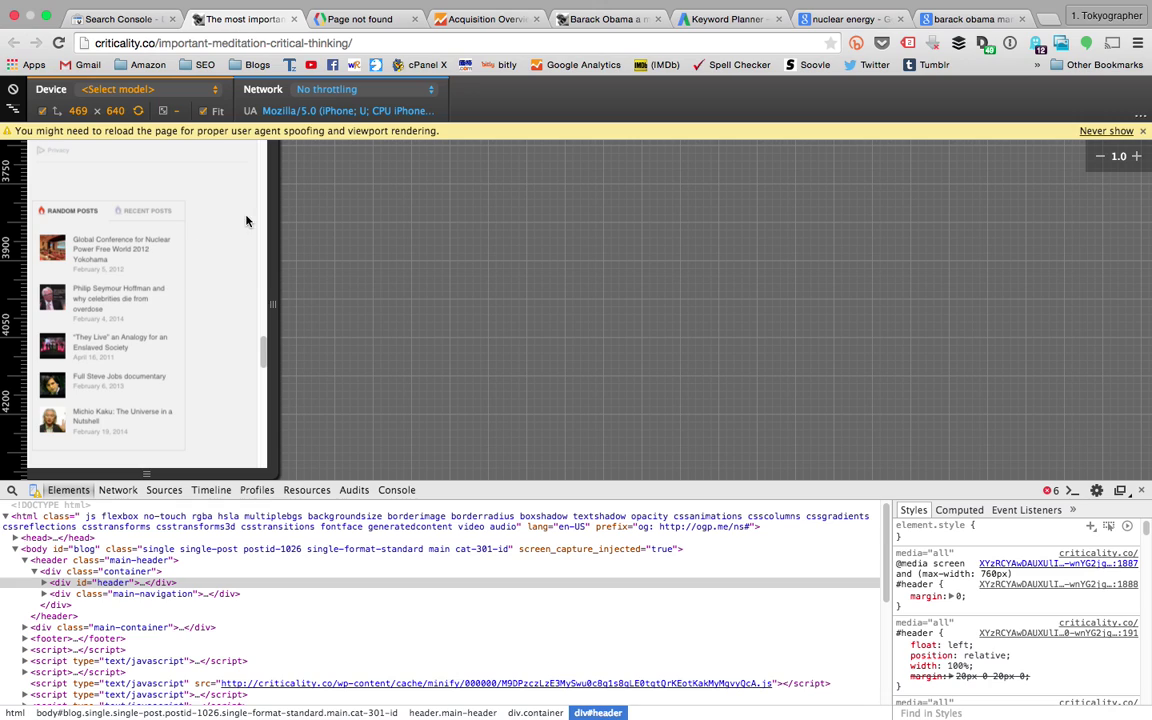
{"action": "left_click", "coordinate": [146, 21]}
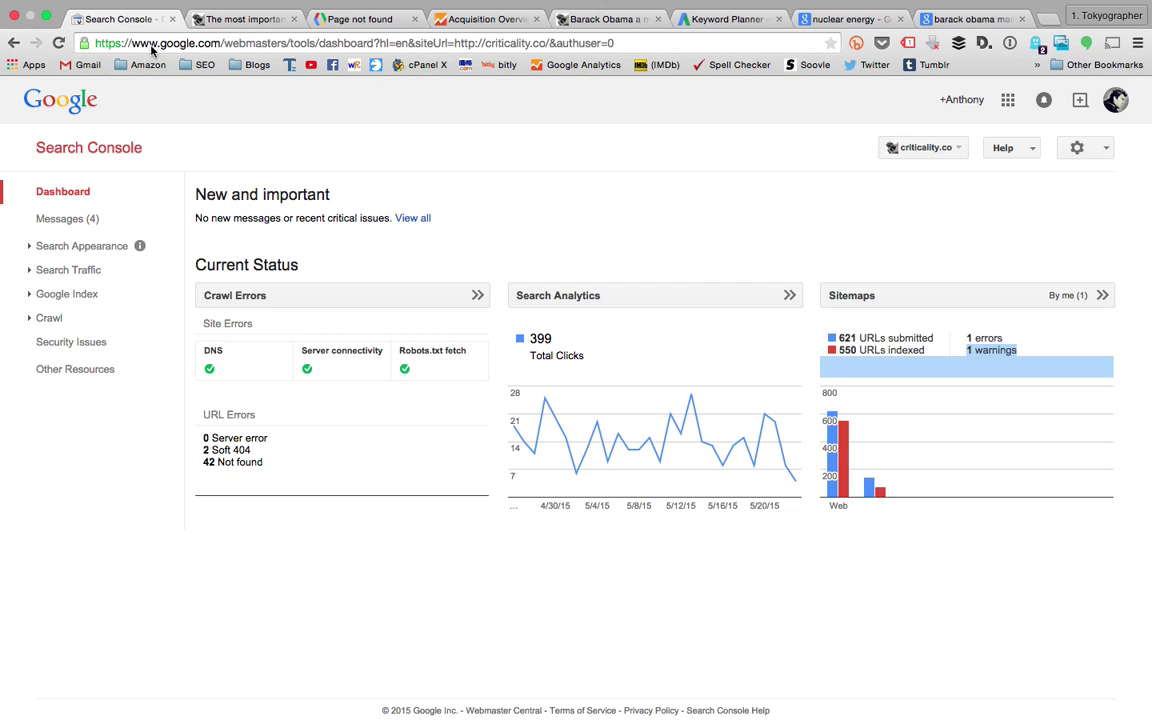